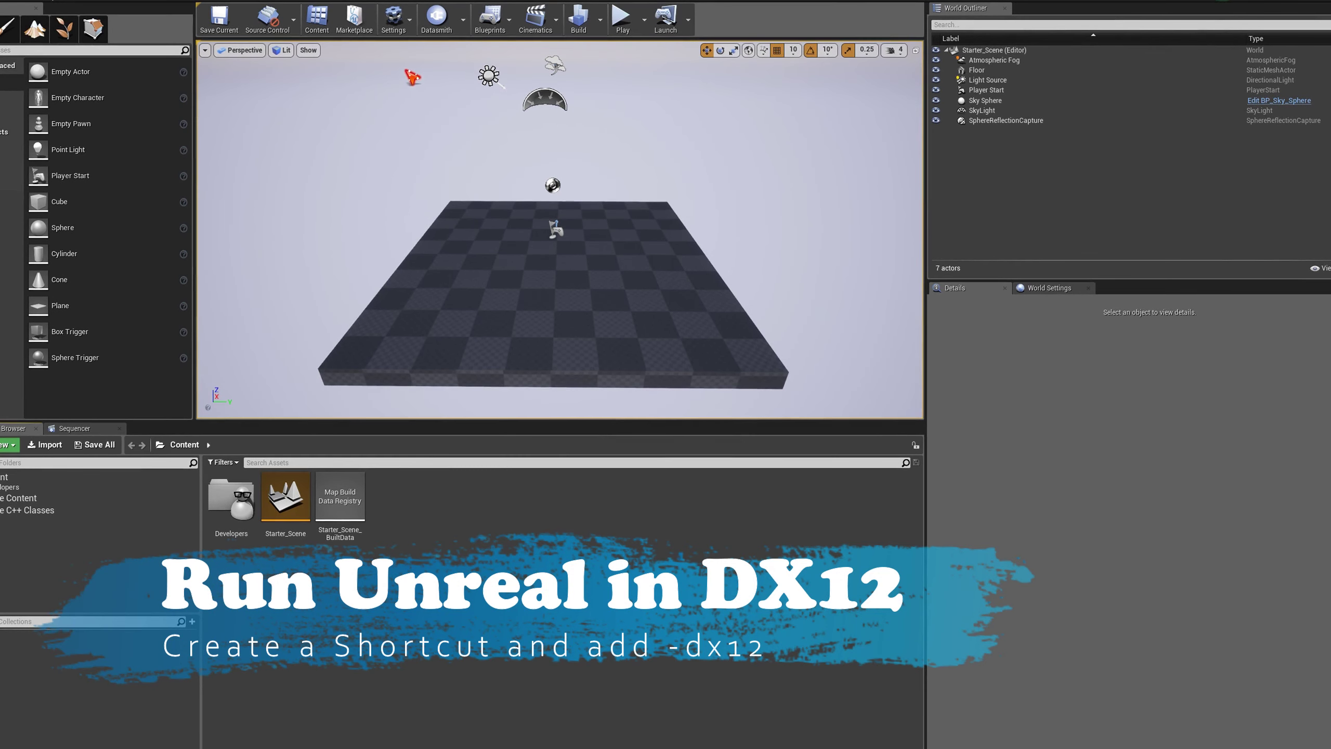
Enable Ray Tracing in the project's rendering settings and accept automatically enabling the skin cache.
click(411, 27)
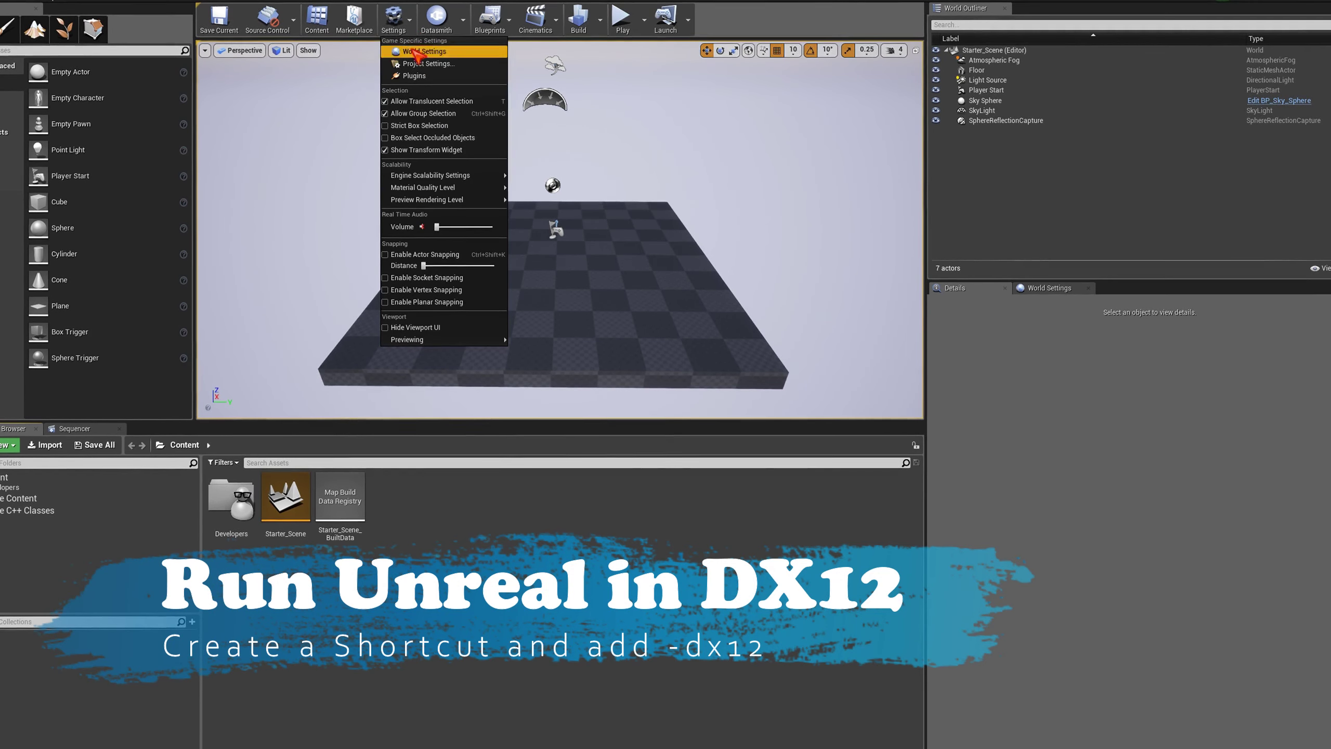
click(416, 63)
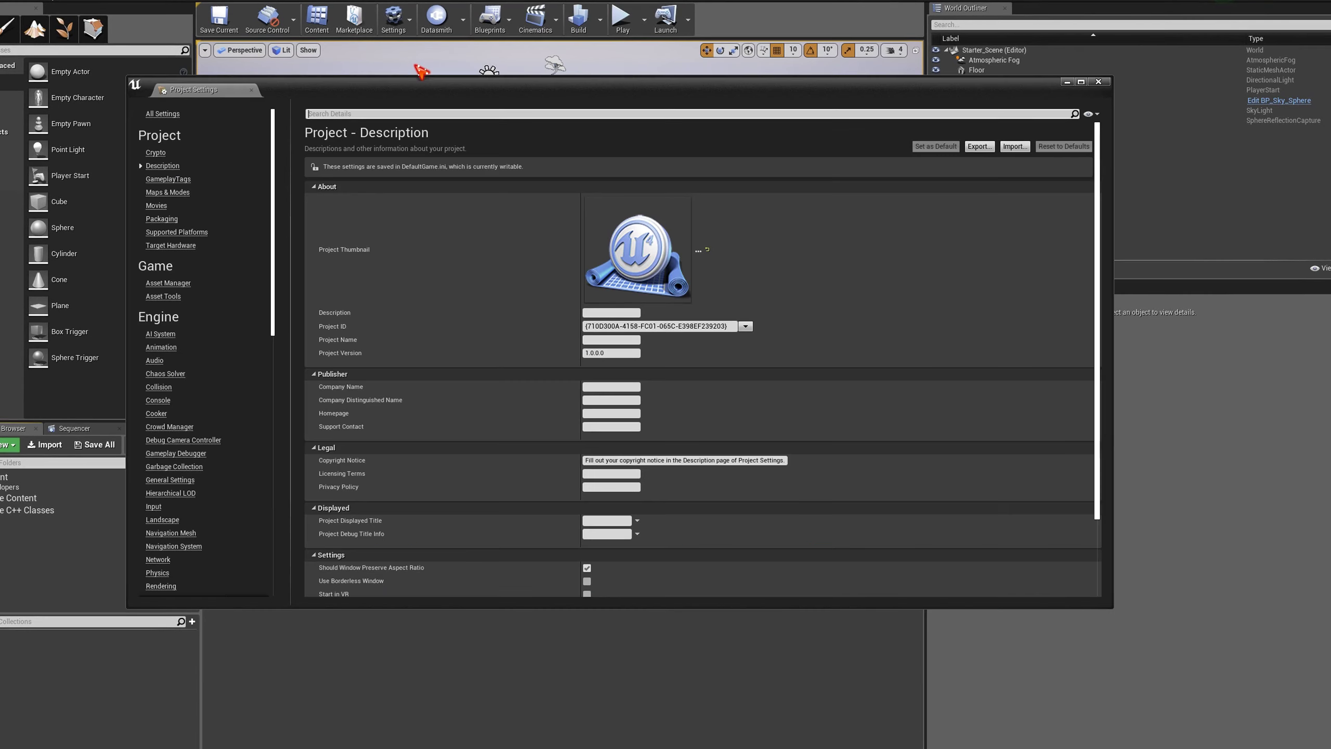
click(384, 114)
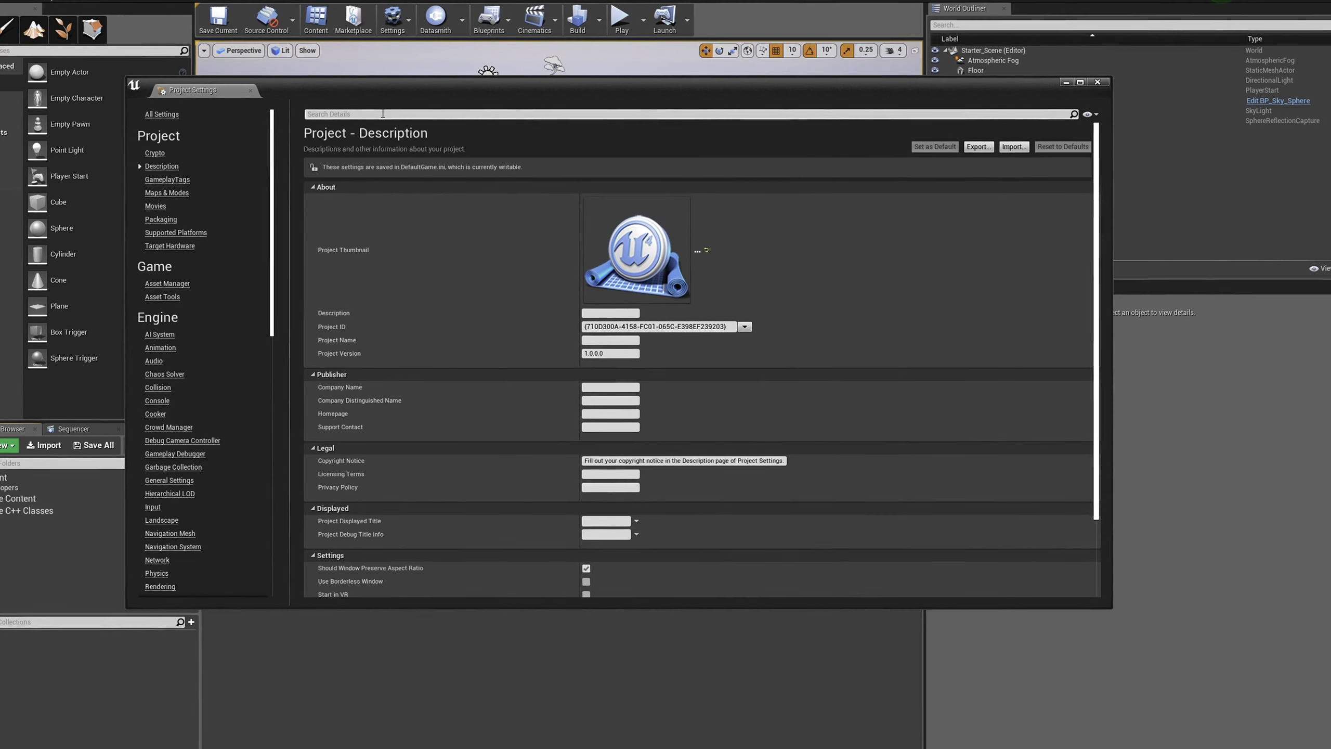
text(ray tracing)
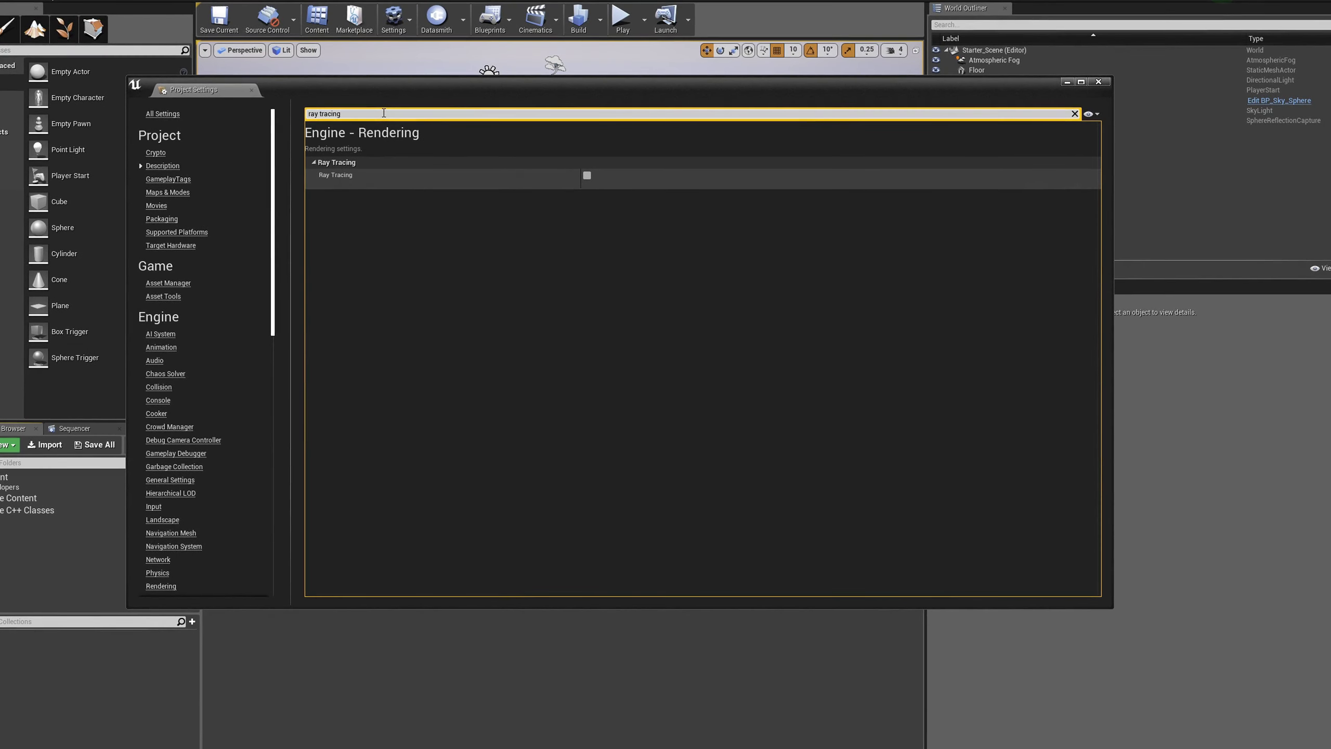
click(588, 176)
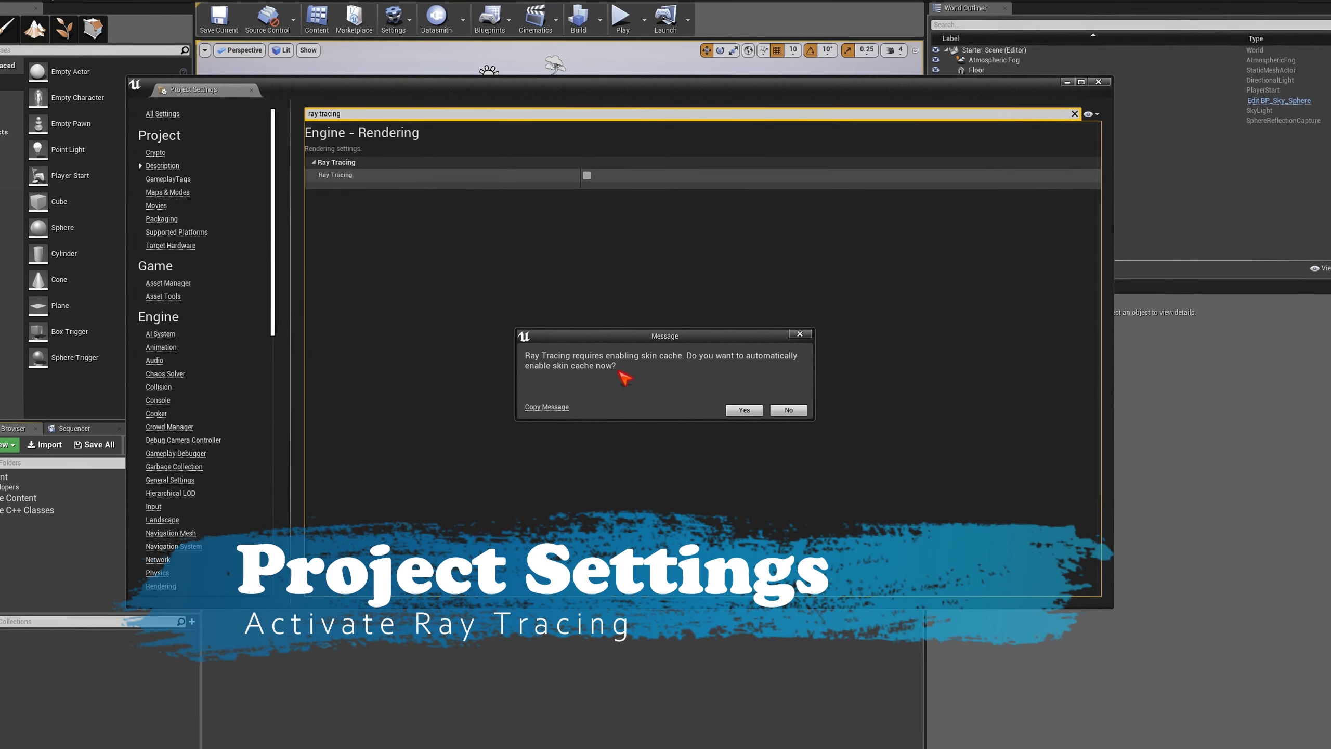
click(739, 411)
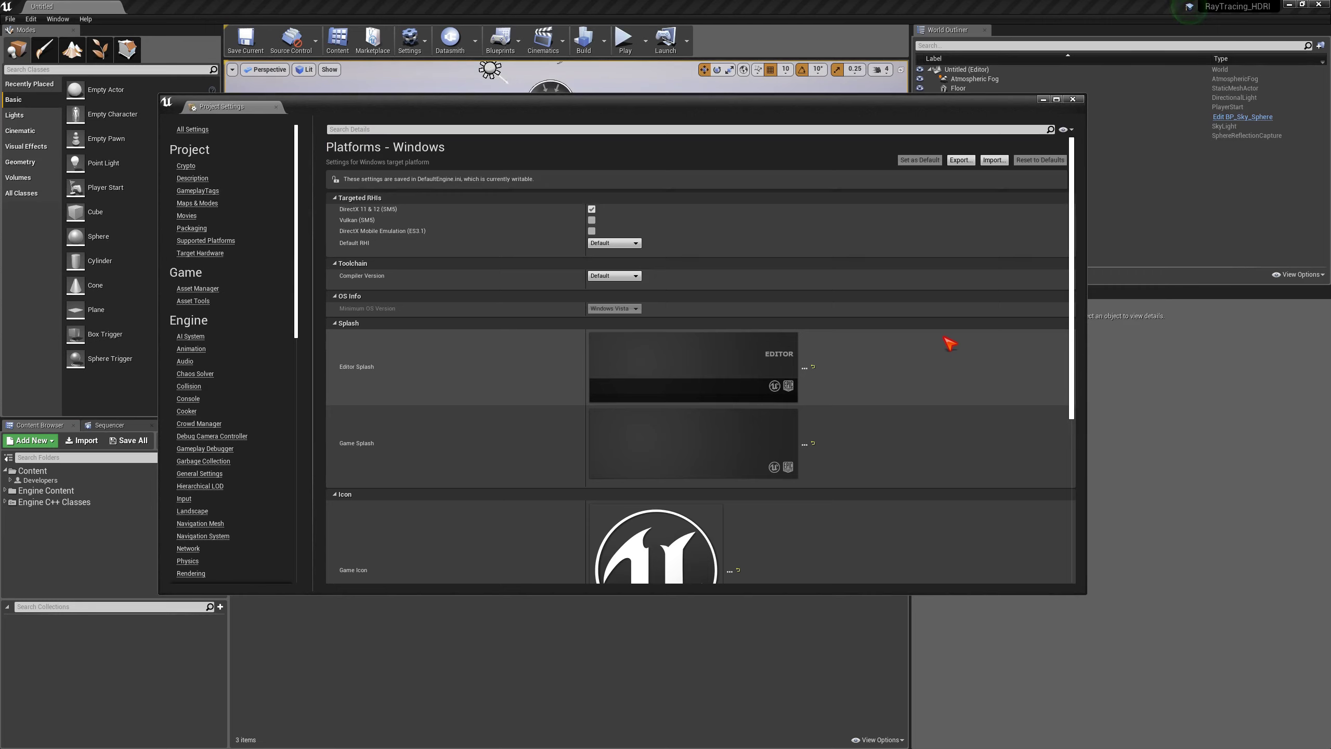
Set the Default RHI for the Windows platform to DirectX 12 in the project settings.
drag(297, 238, 267, 409)
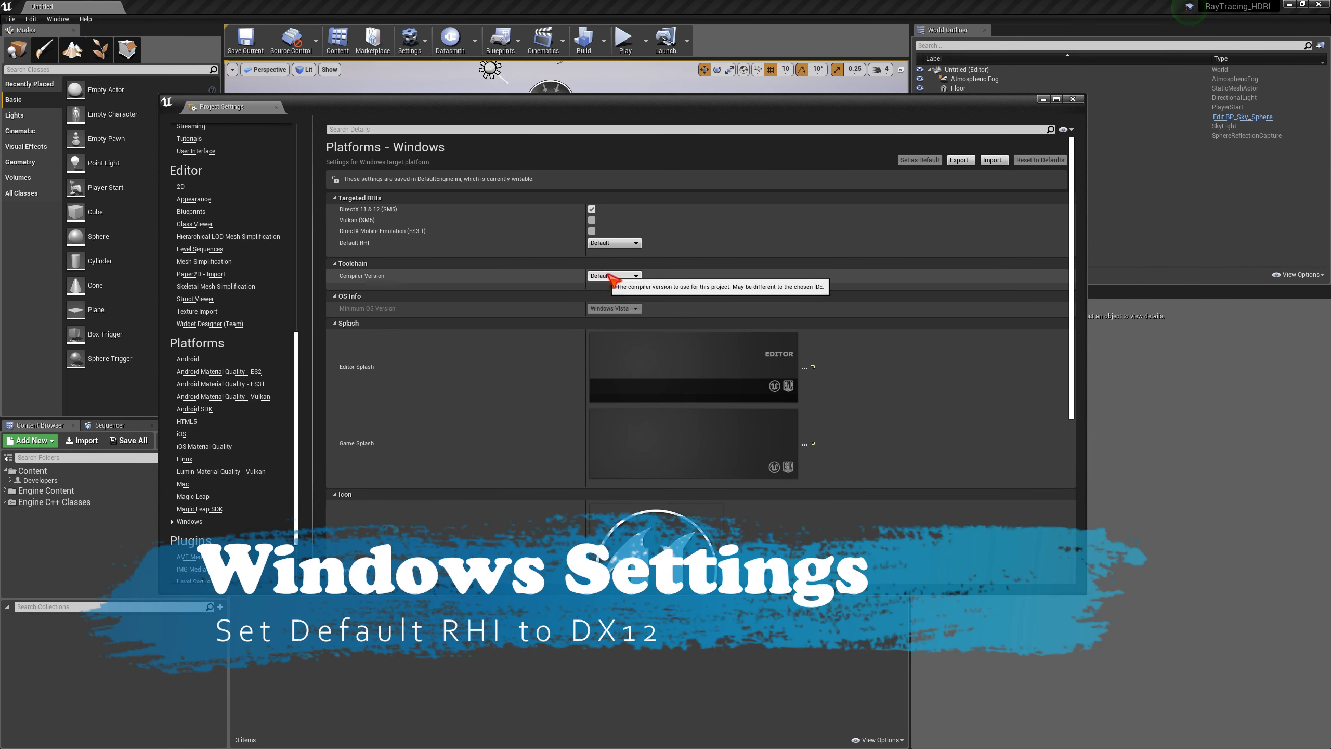
click(618, 248)
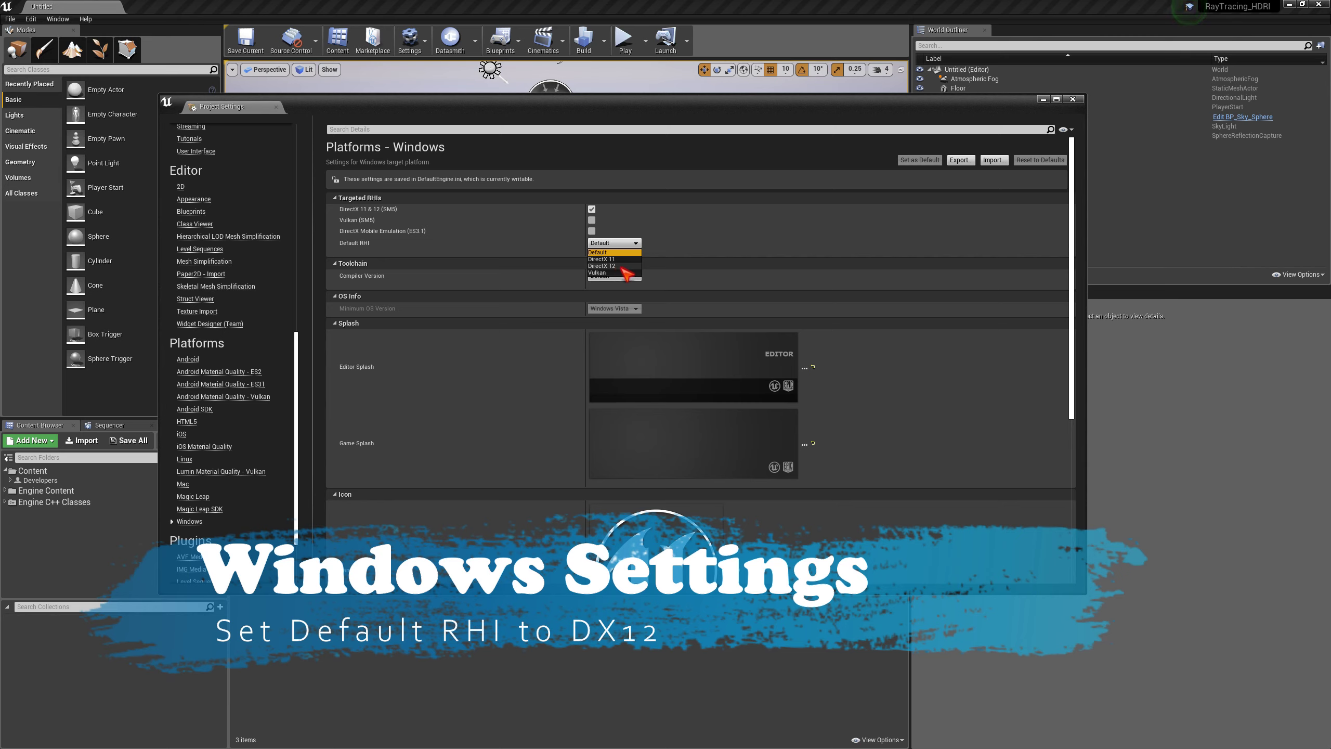
click(622, 266)
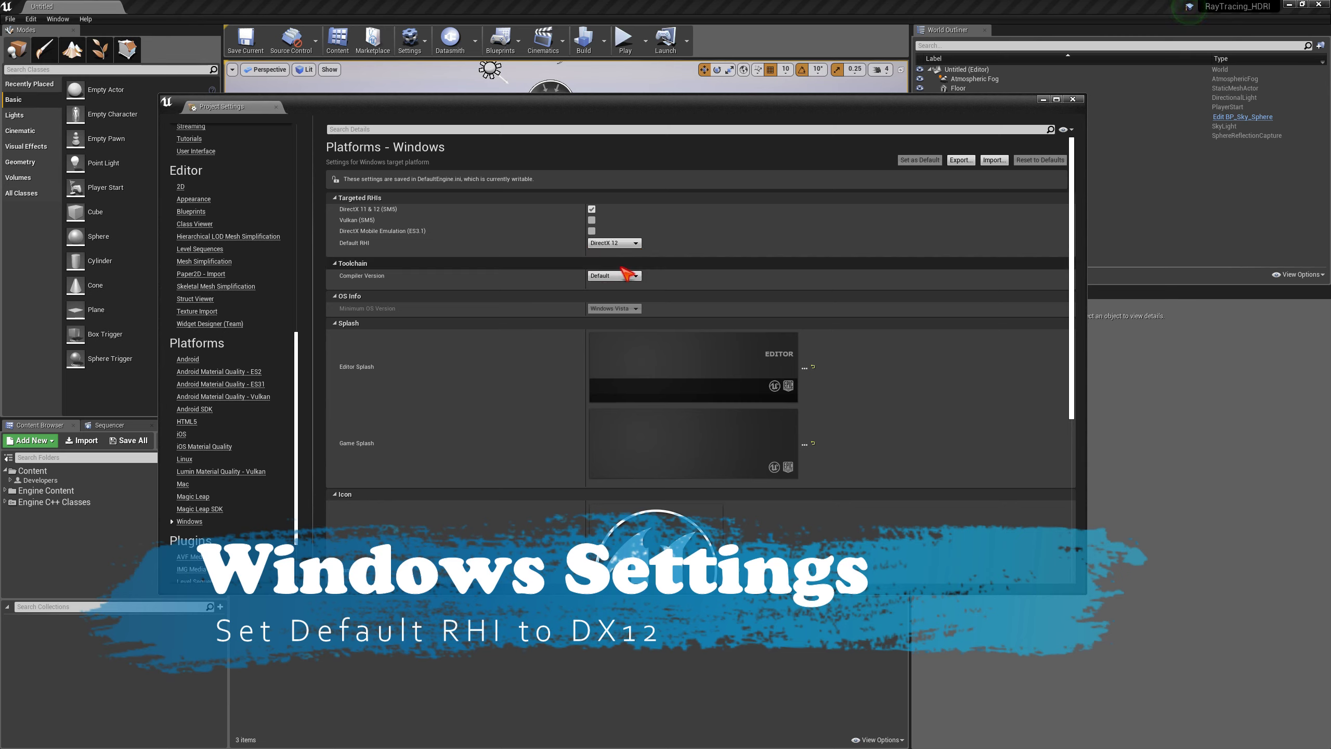
Find the GBuffer rendering options in the project settings and set GBuffer Format to High Precision Normals.
click(415, 129)
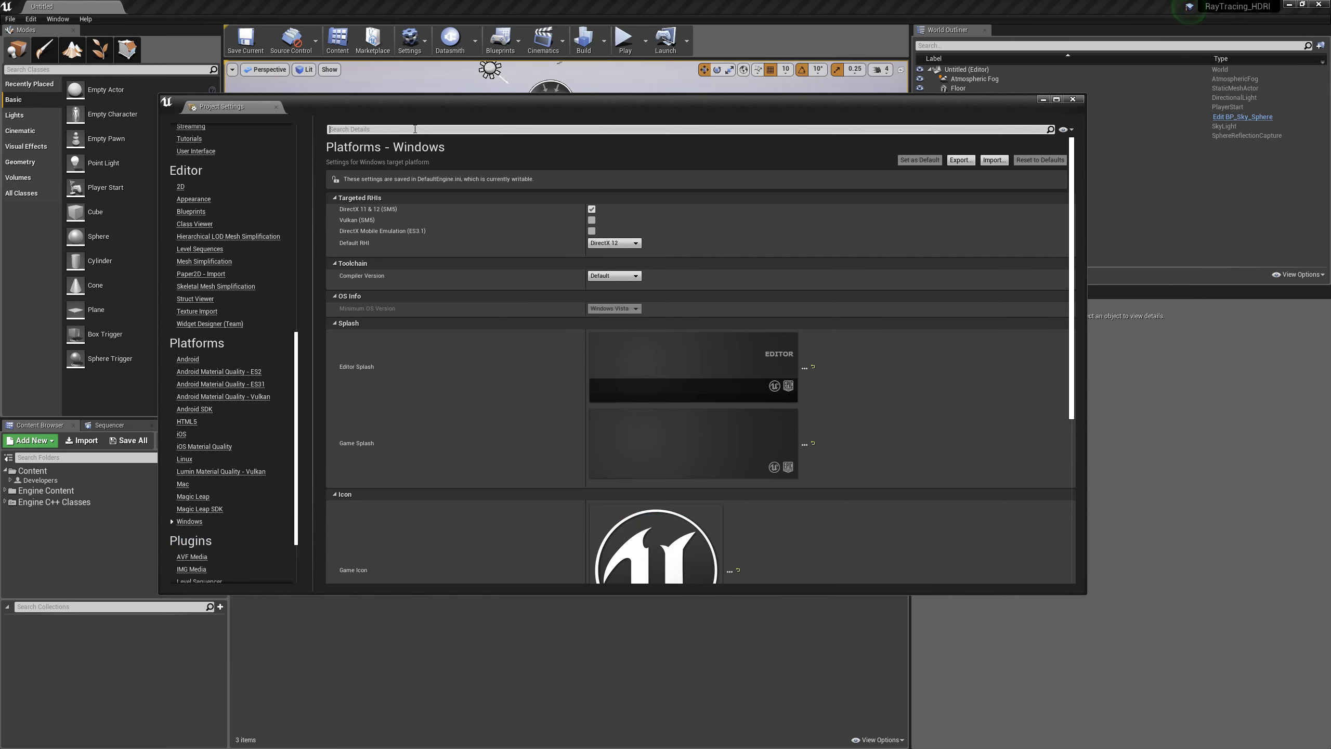
text(gbuffer)
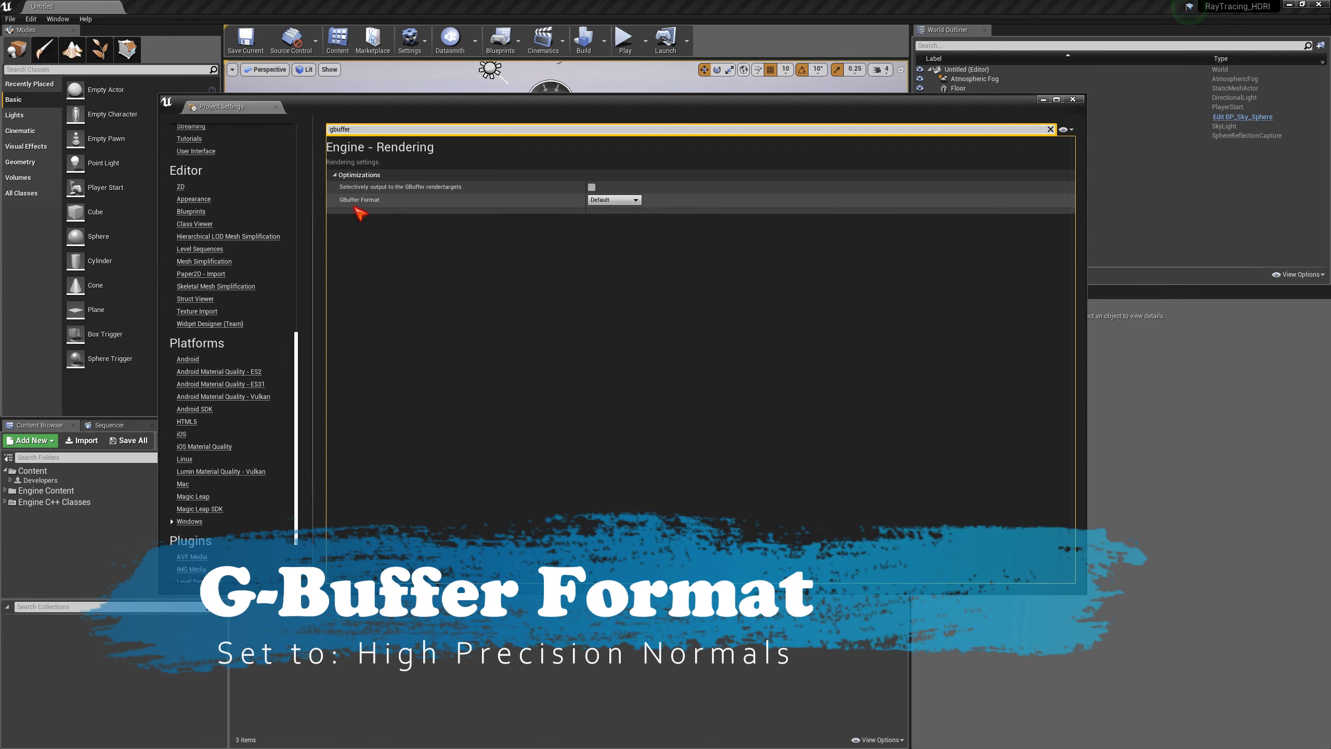
click(617, 201)
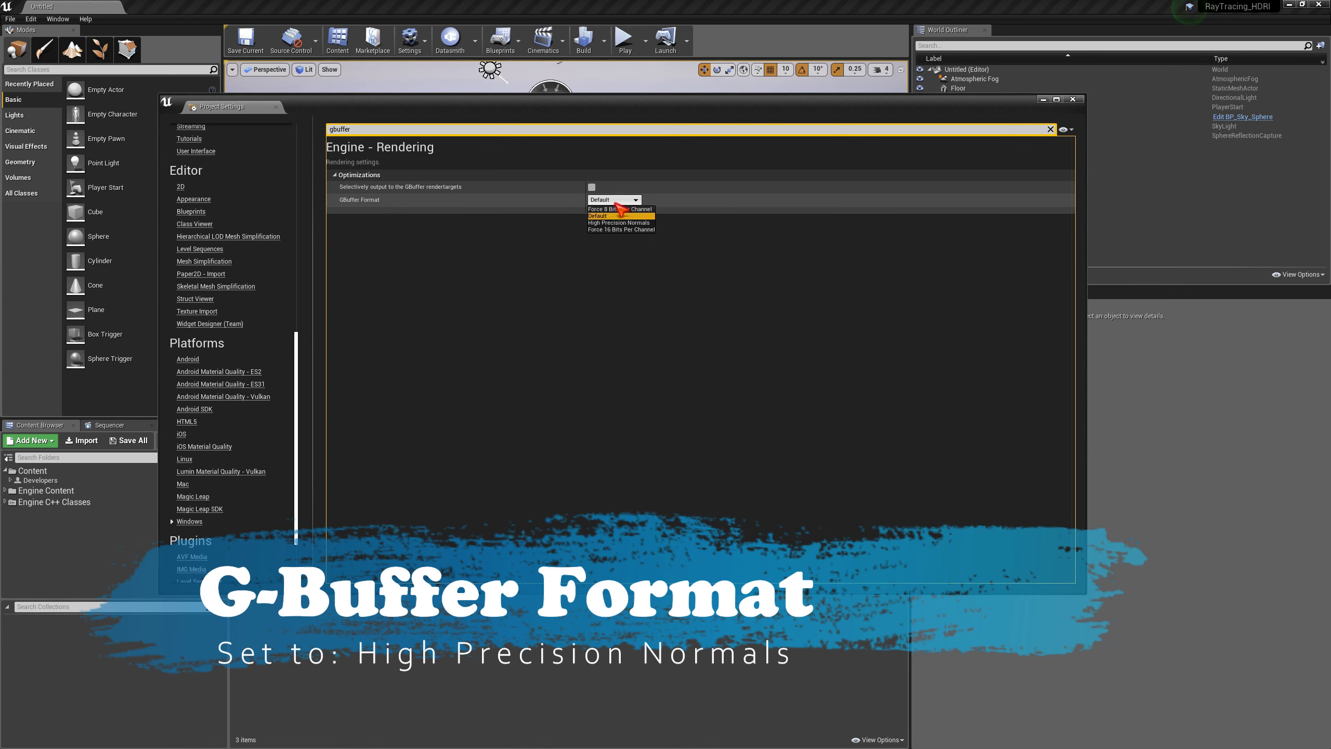
click(643, 223)
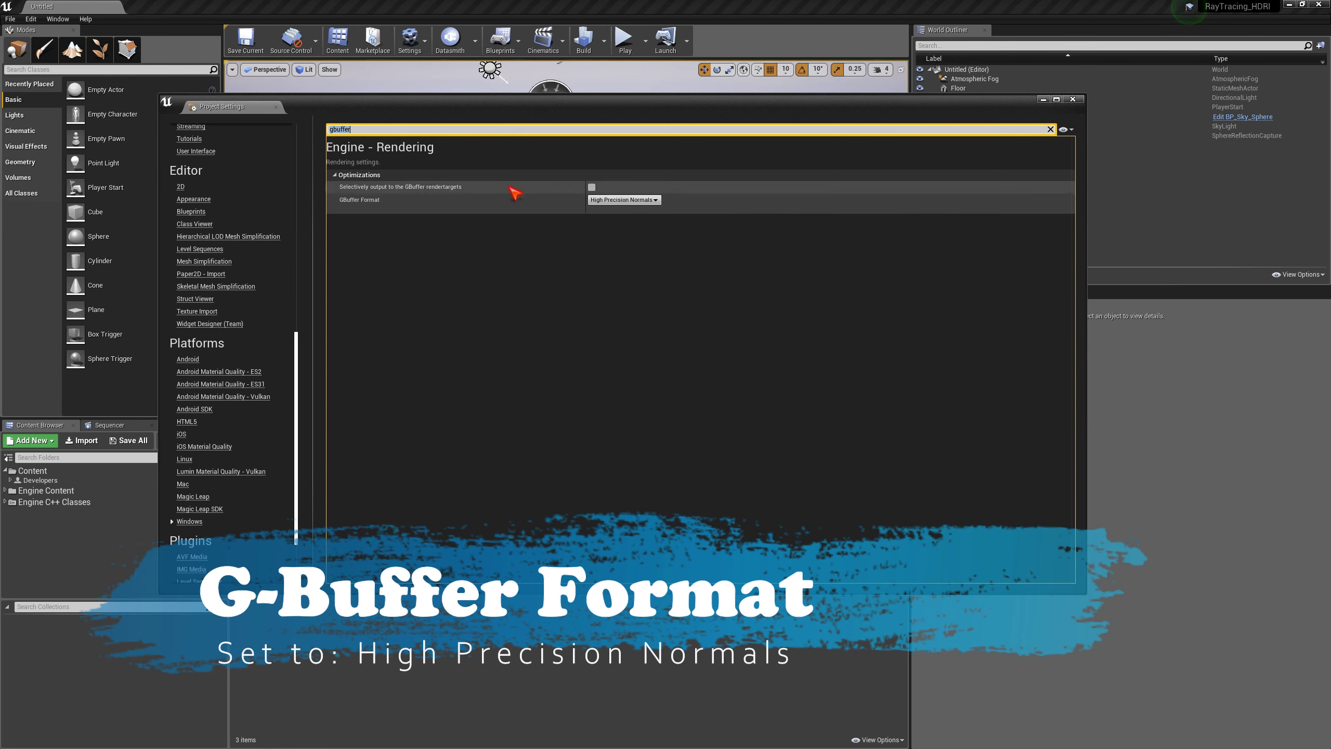
Find the reflections options in the project settings and set Reflection Capture Resolution to 1024.
text(reflections)
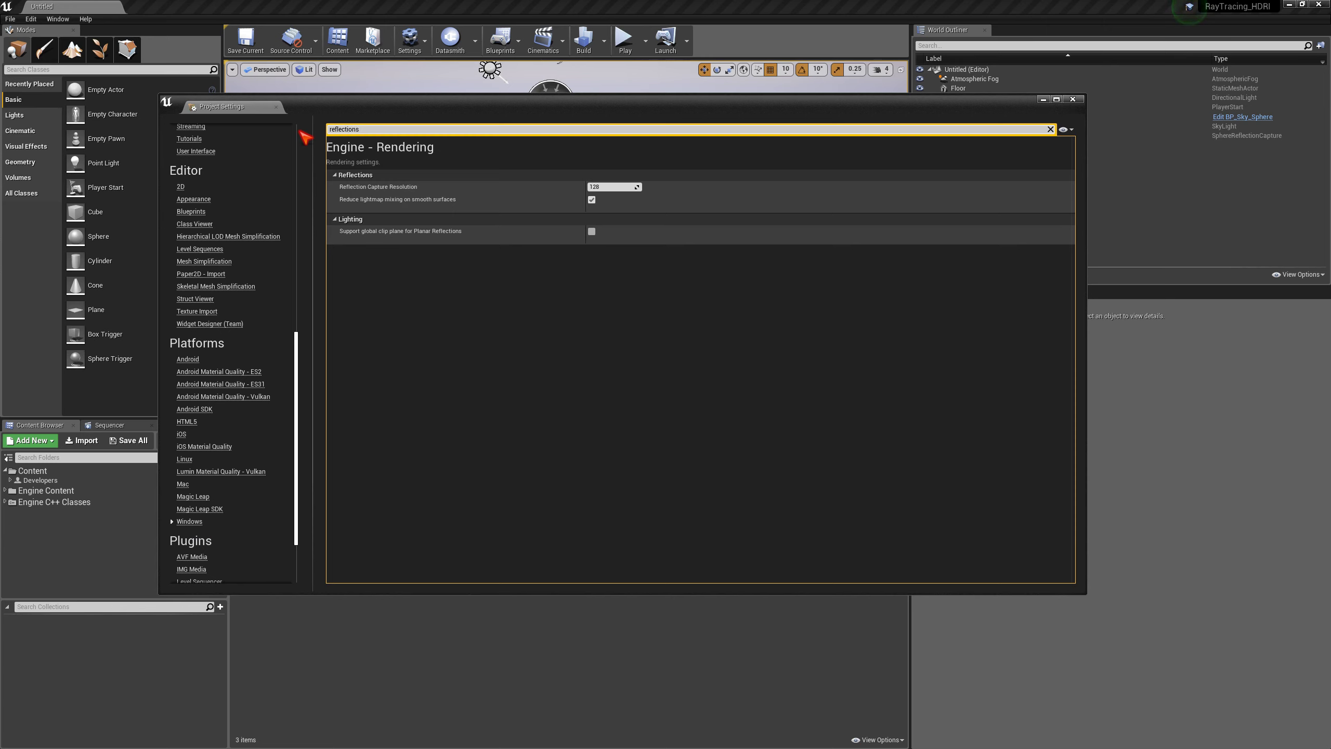
click(608, 187)
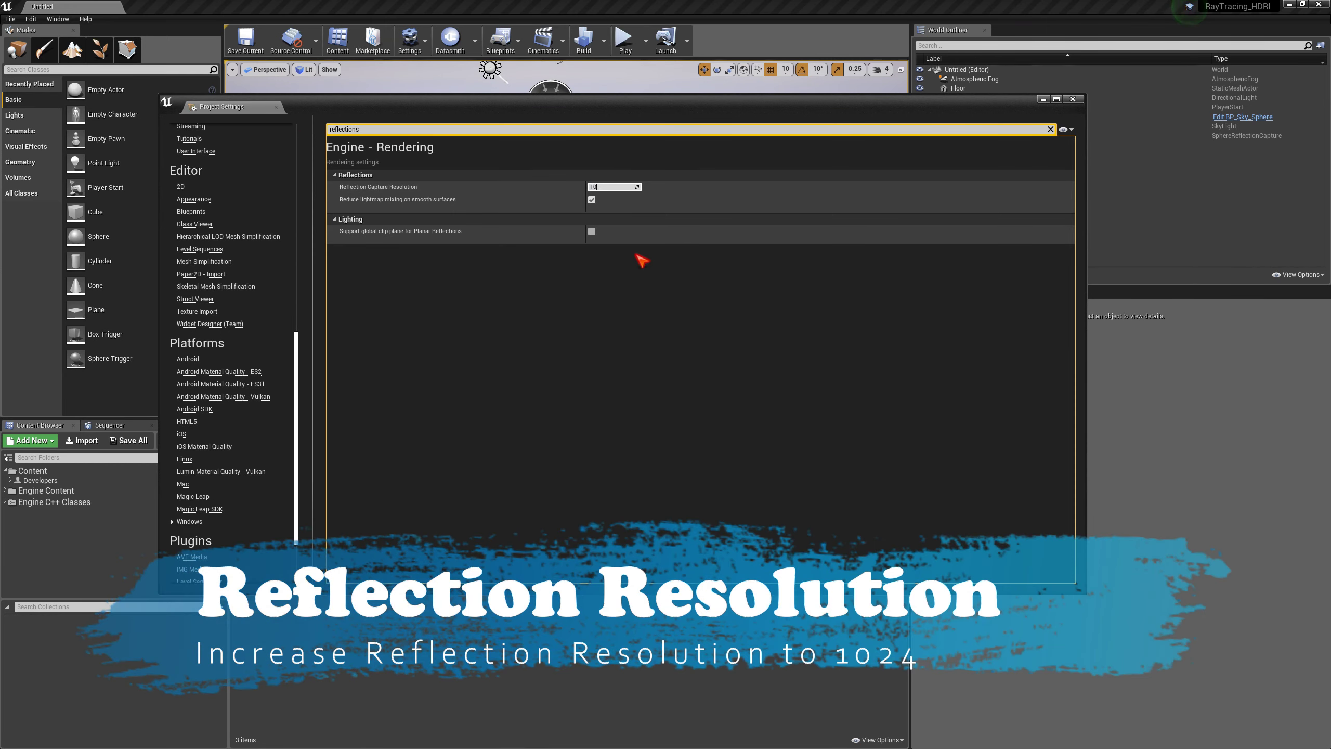
key(Return)
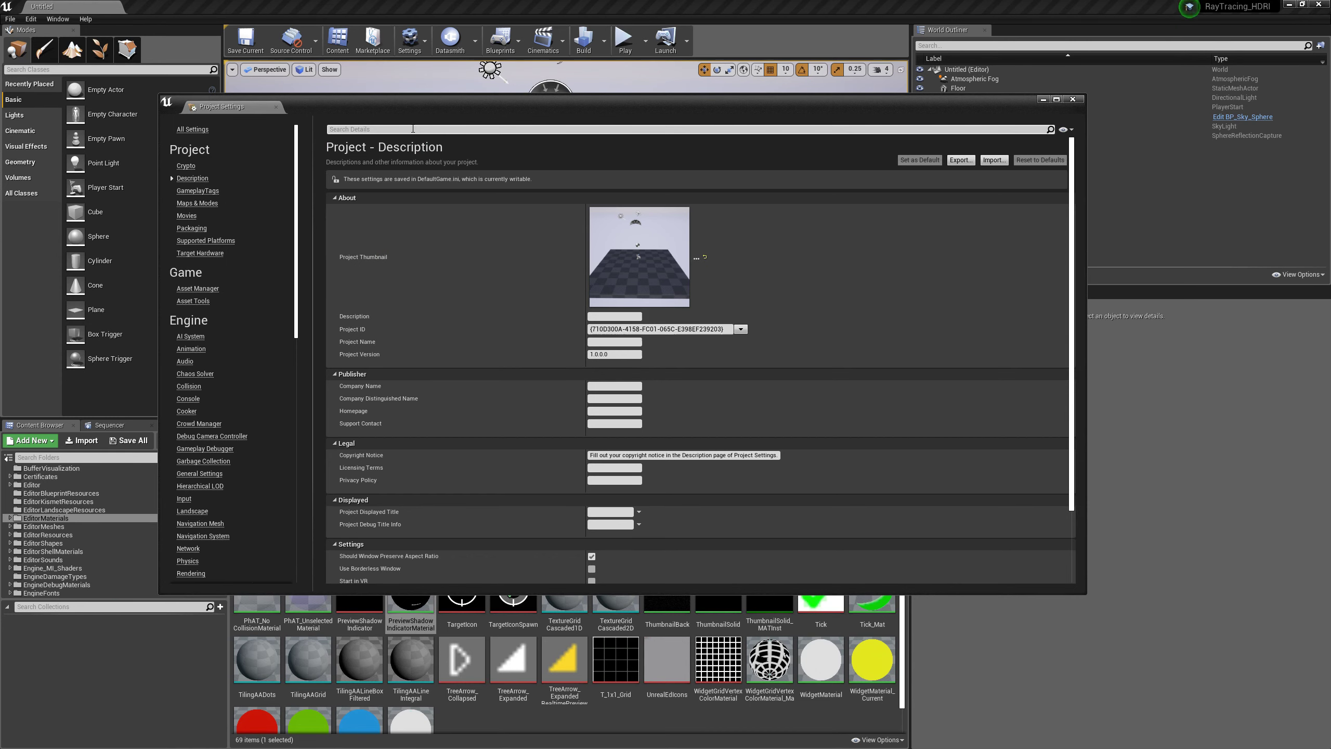
Locate the Preview Shadows Indicator Material through the project's shadow settings and open PreviewShadowIndicatorMaterial for editing.
text(shadow)
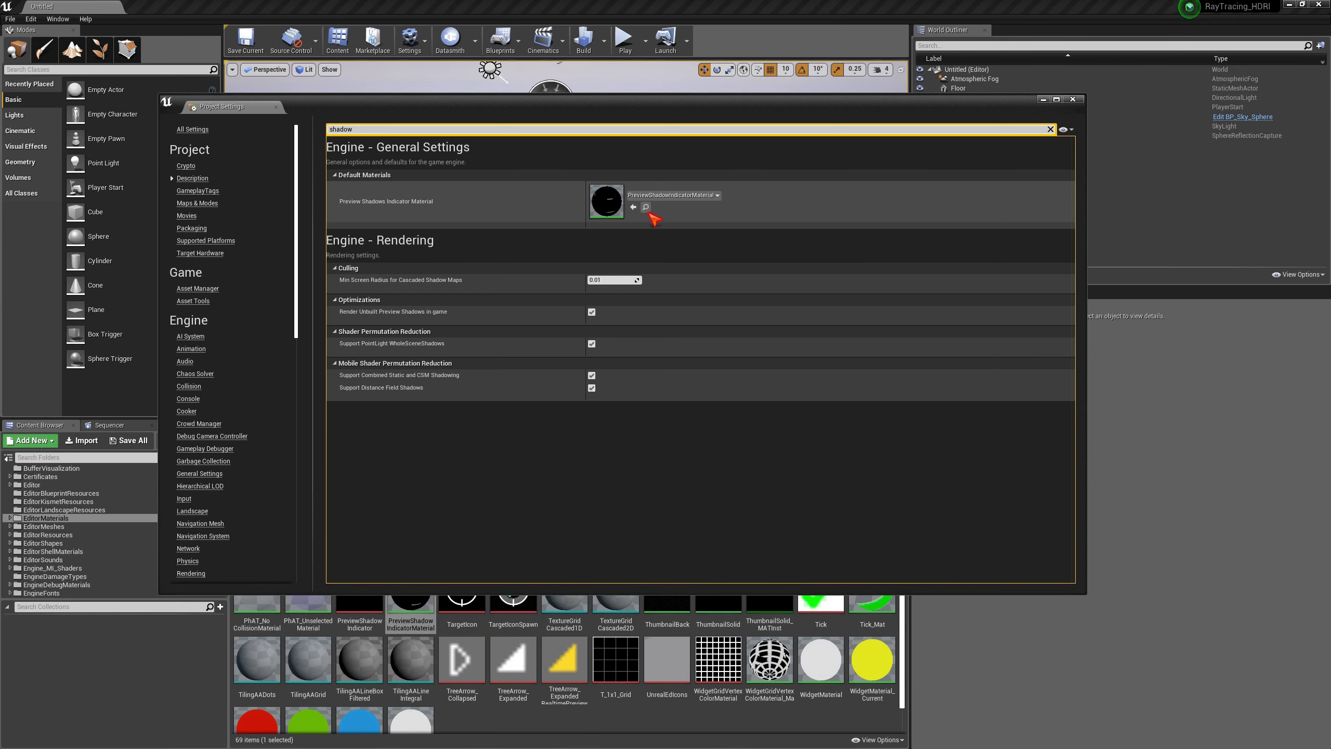
click(648, 210)
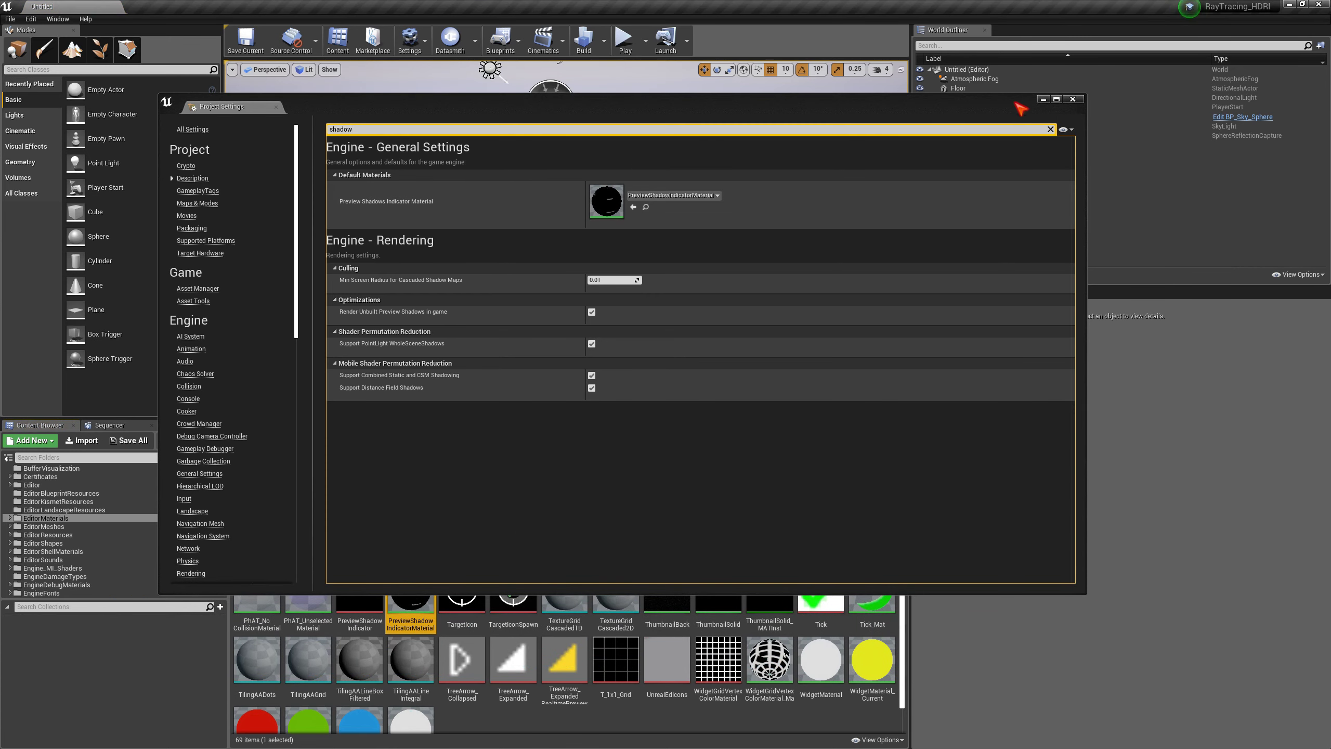
click(1072, 99)
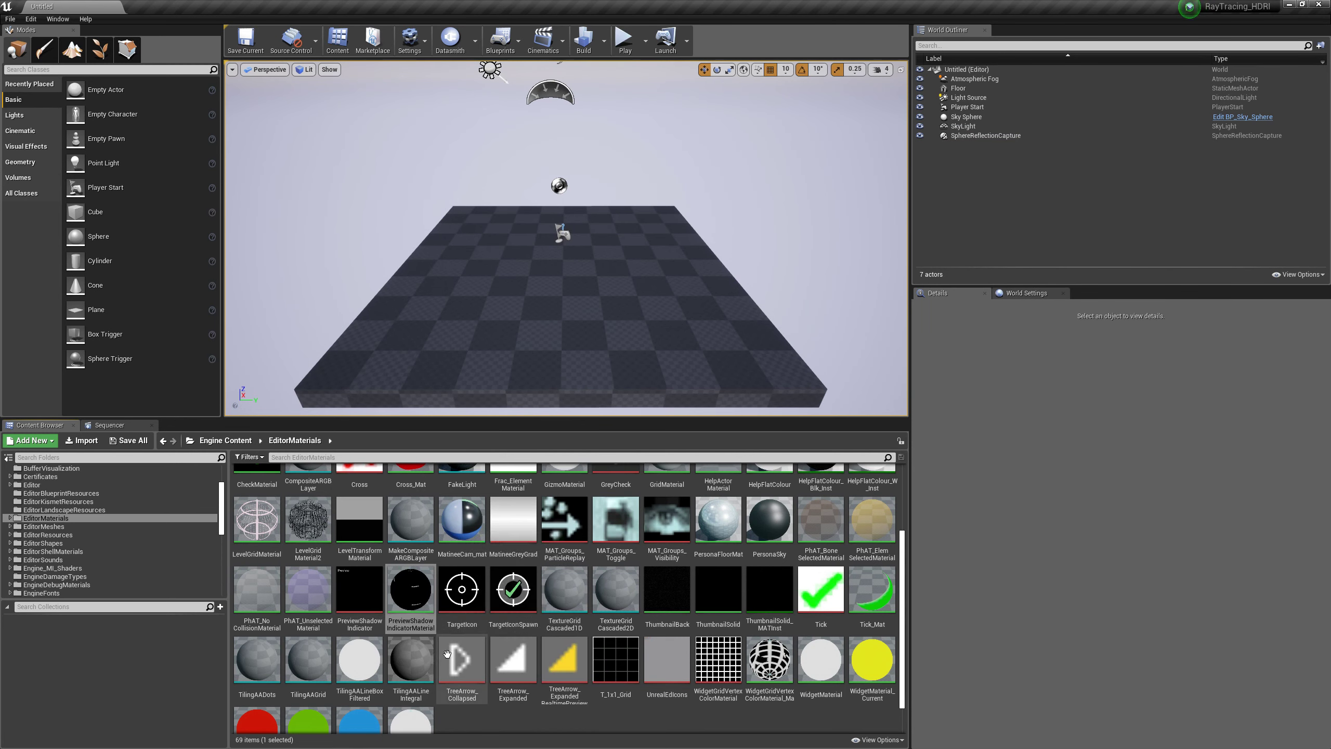
double_click(414, 591)
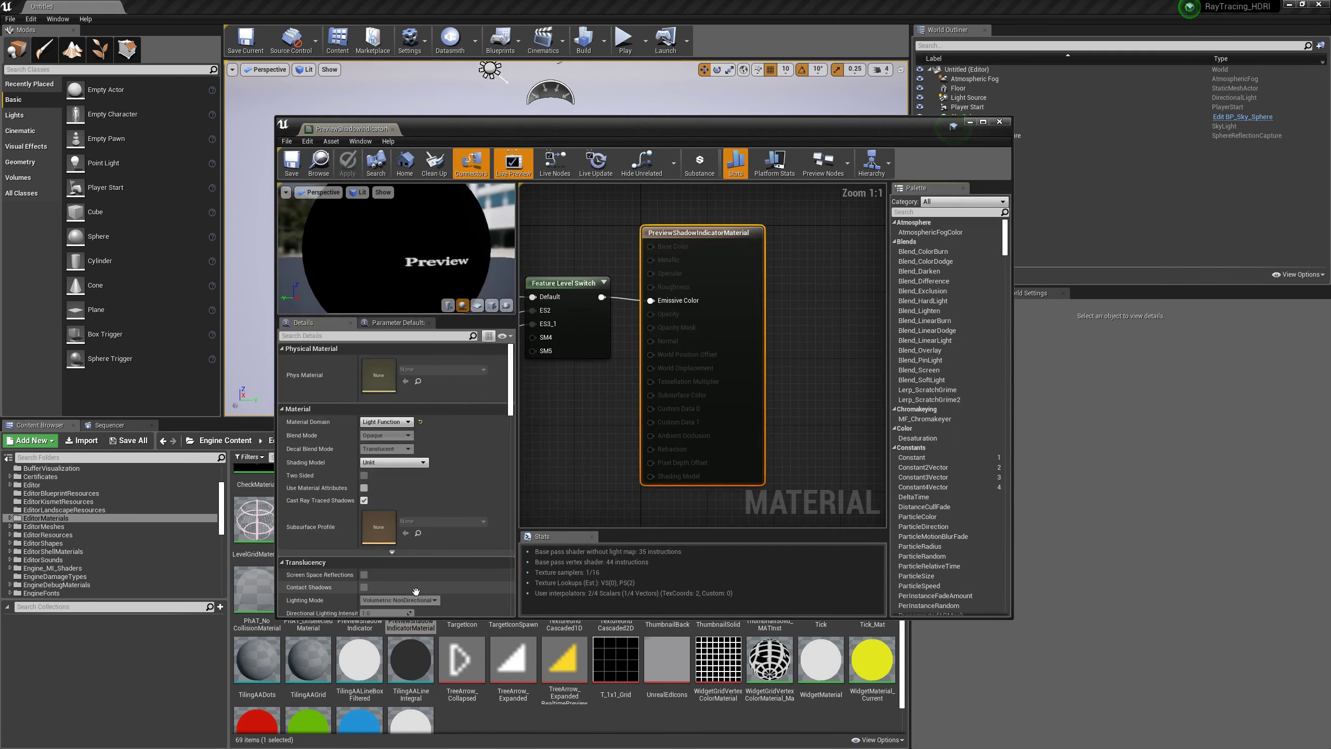
Break the link from the Feature Level Switch to Emissive Color, save PreviewShadowIndicatorMaterial and close its editor.
drag(530, 131, 463, 97)
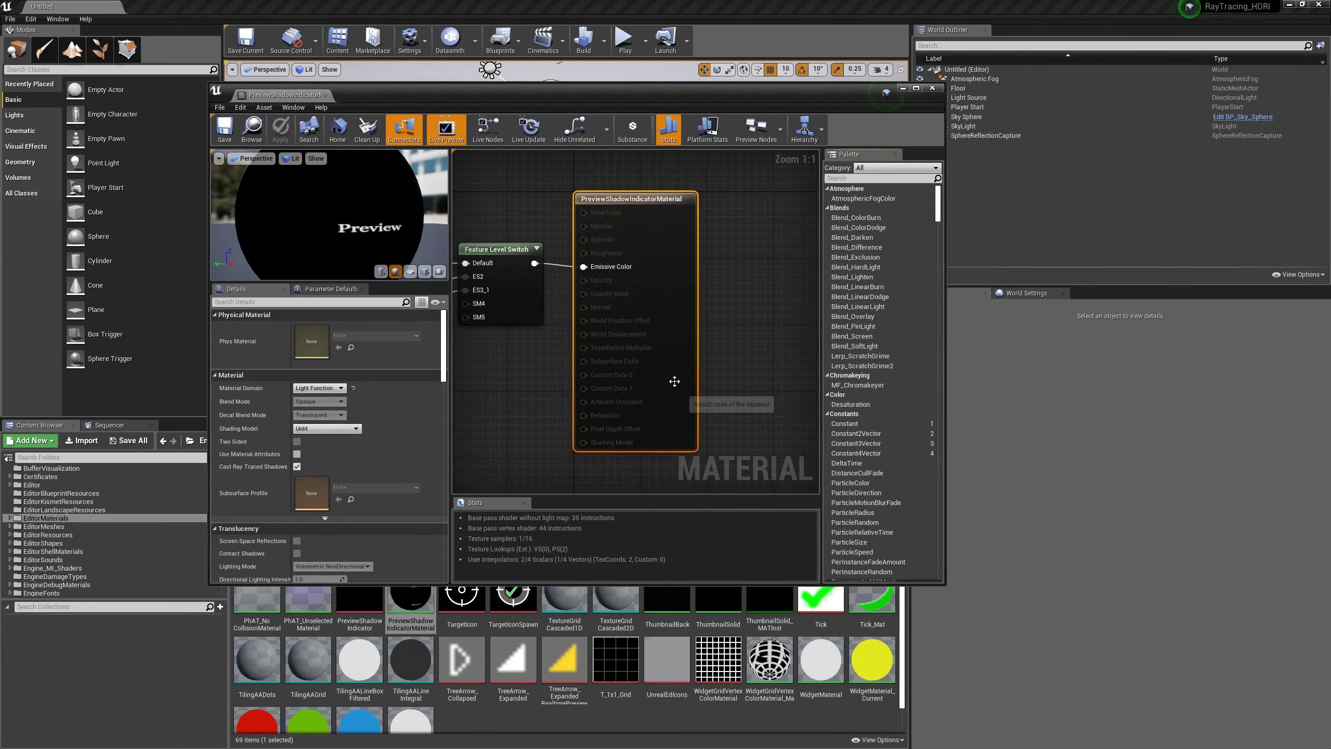
right_drag(749, 346, 808, 360)
mouse_move(361, 231)
mouse_down()
mouse_move(315, 231)
mouse_move(367, 232)
mouse_move(335, 232)
mouse_move(351, 232)
mouse_up()
drag(696, 213, 722, 215)
right_click(619, 273)
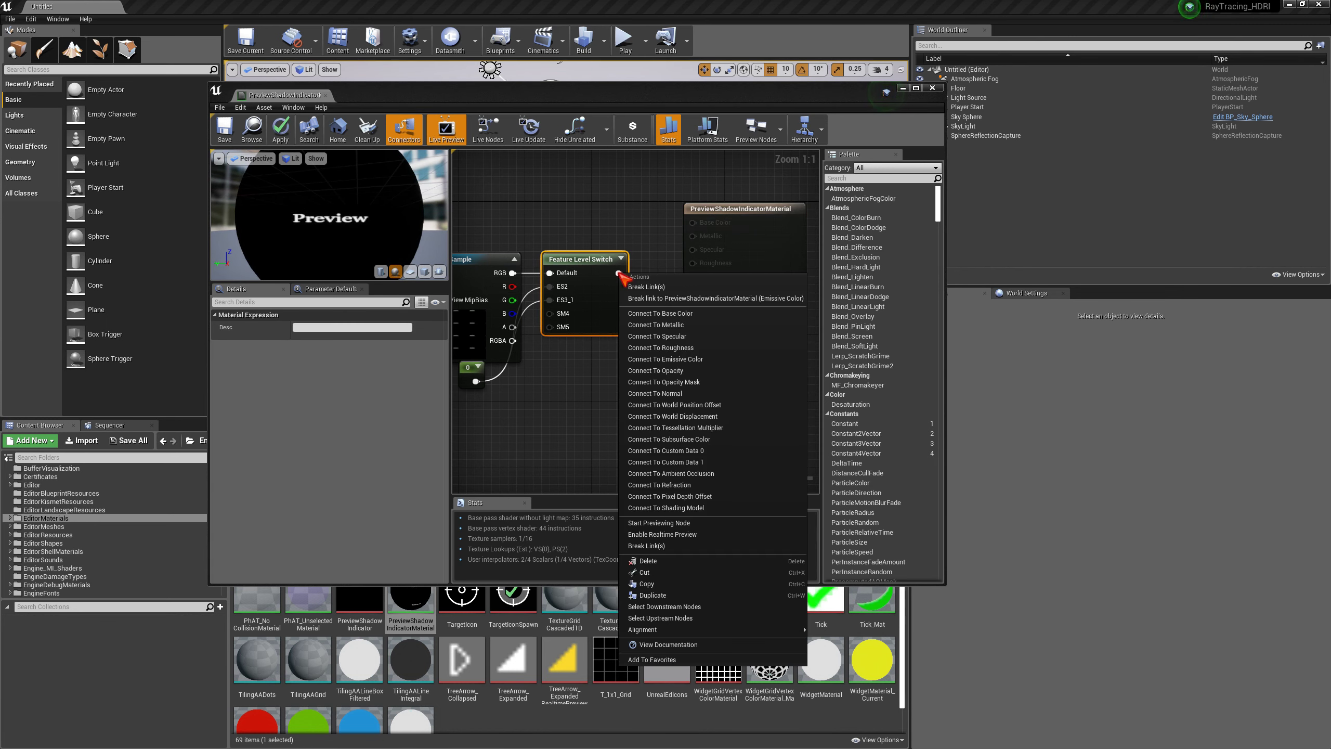
click(650, 298)
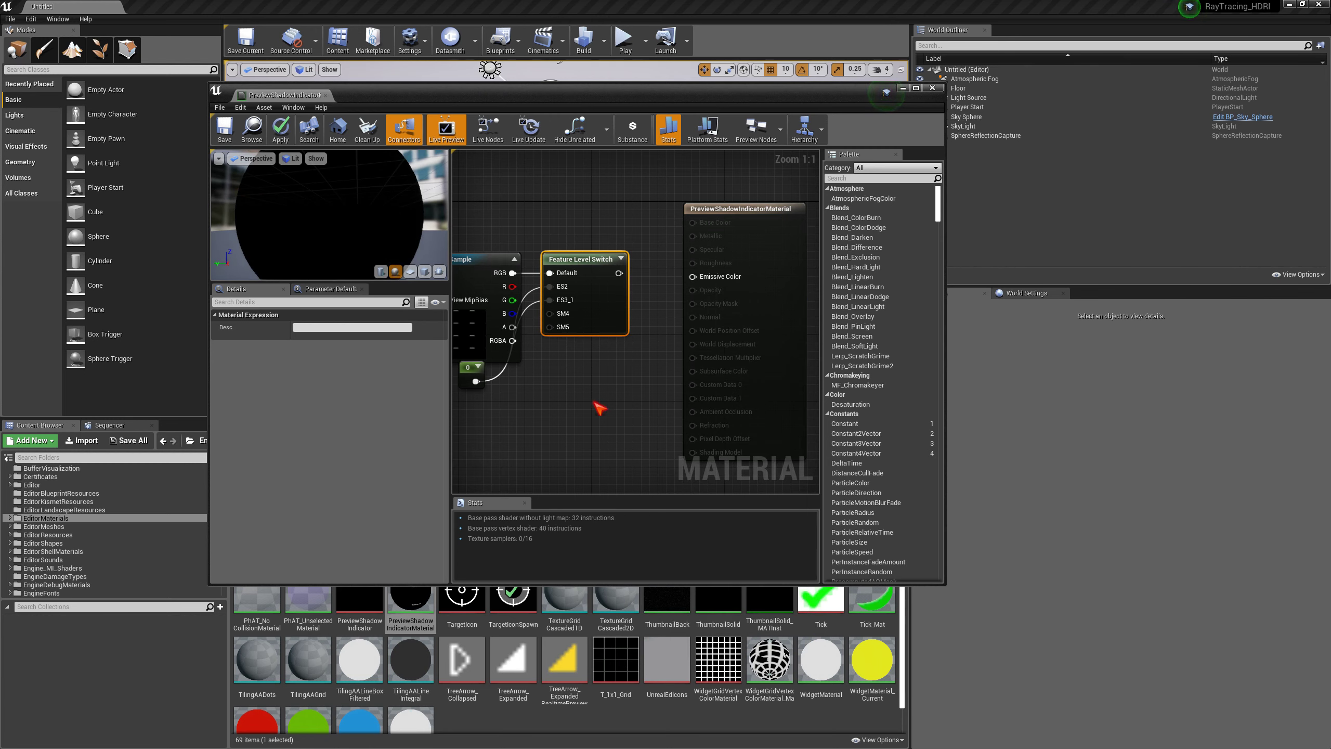
click(224, 128)
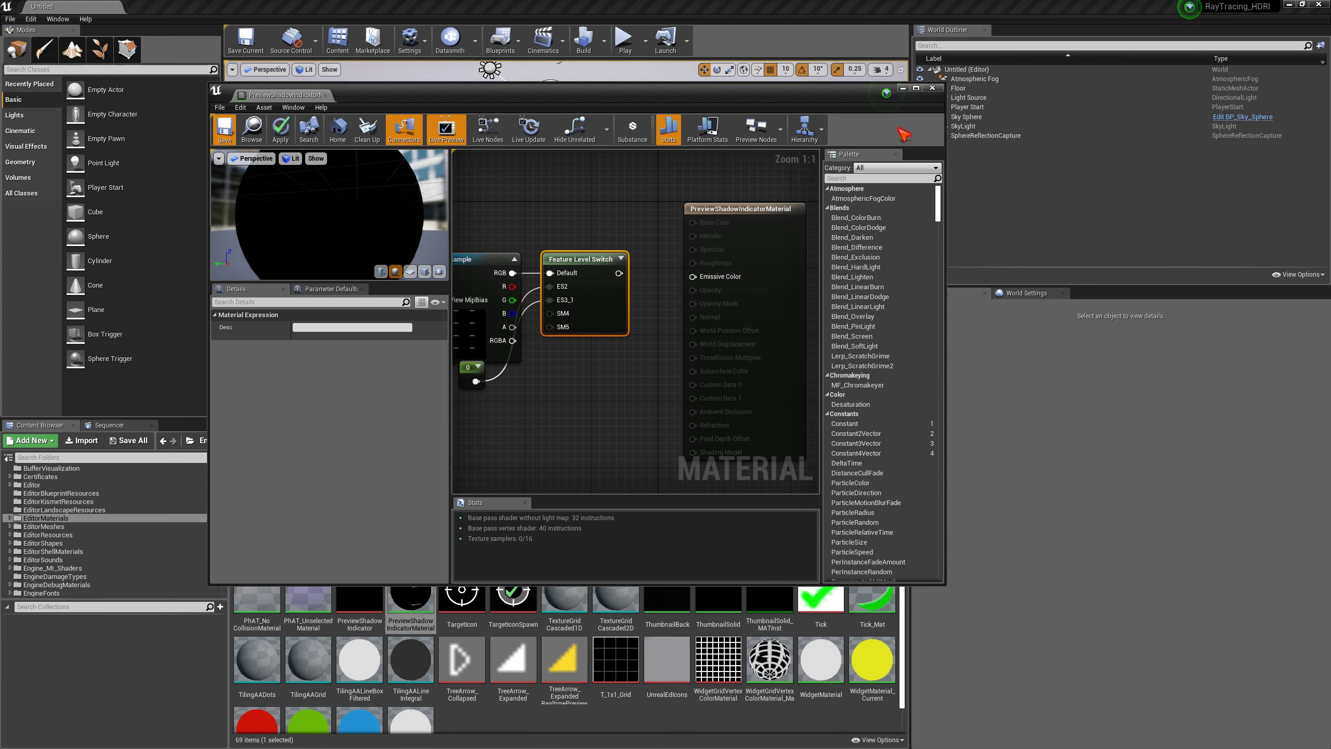
click(932, 88)
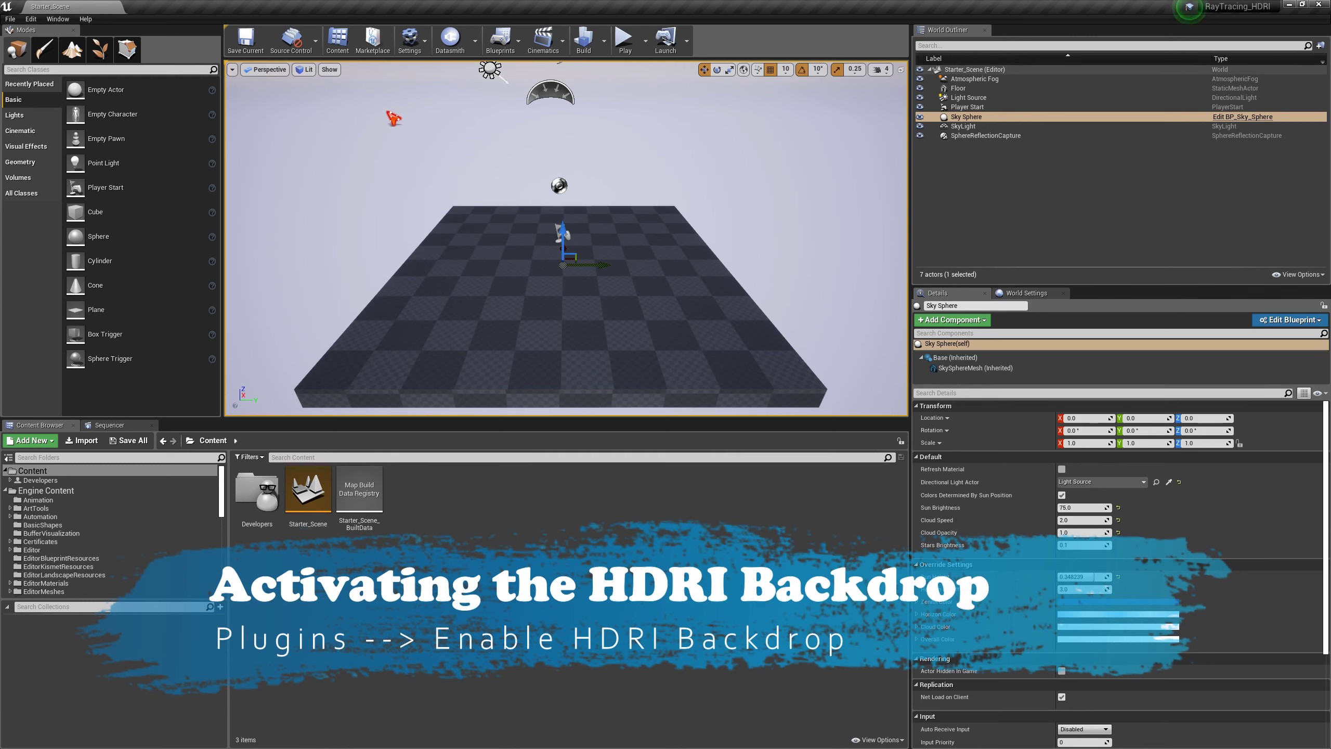
Search the plugins for hdri to check that HDRIBackdrop is enabled, and restart the editor to apply the plugin change.
click(20, 116)
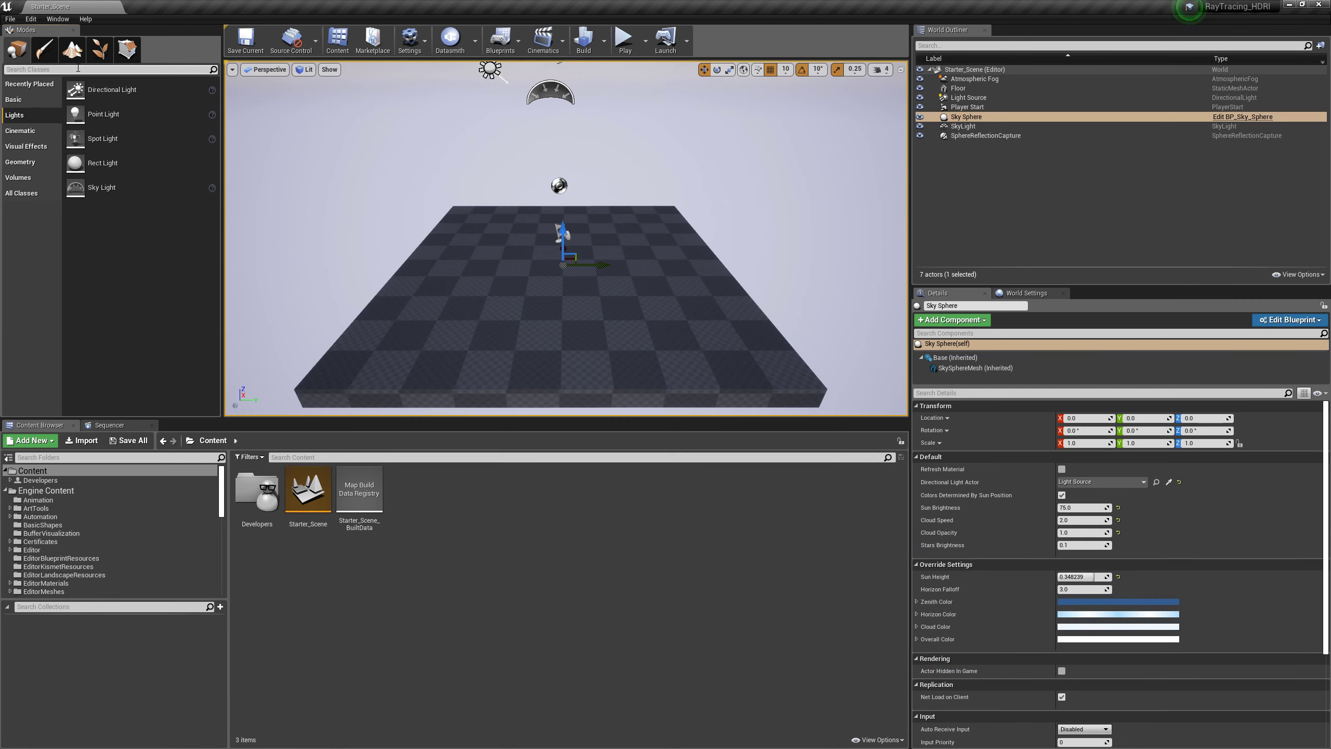
click(427, 49)
click(429, 93)
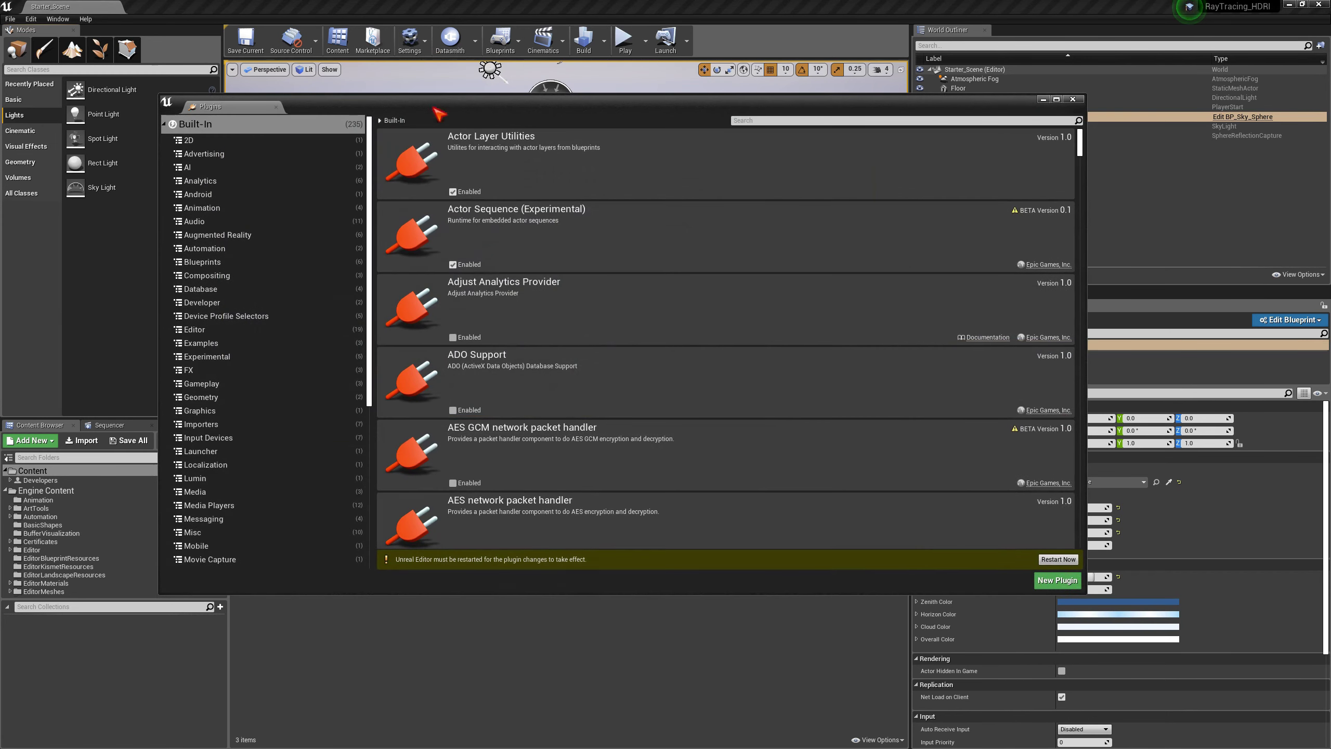
click(757, 120)
text(hdri)
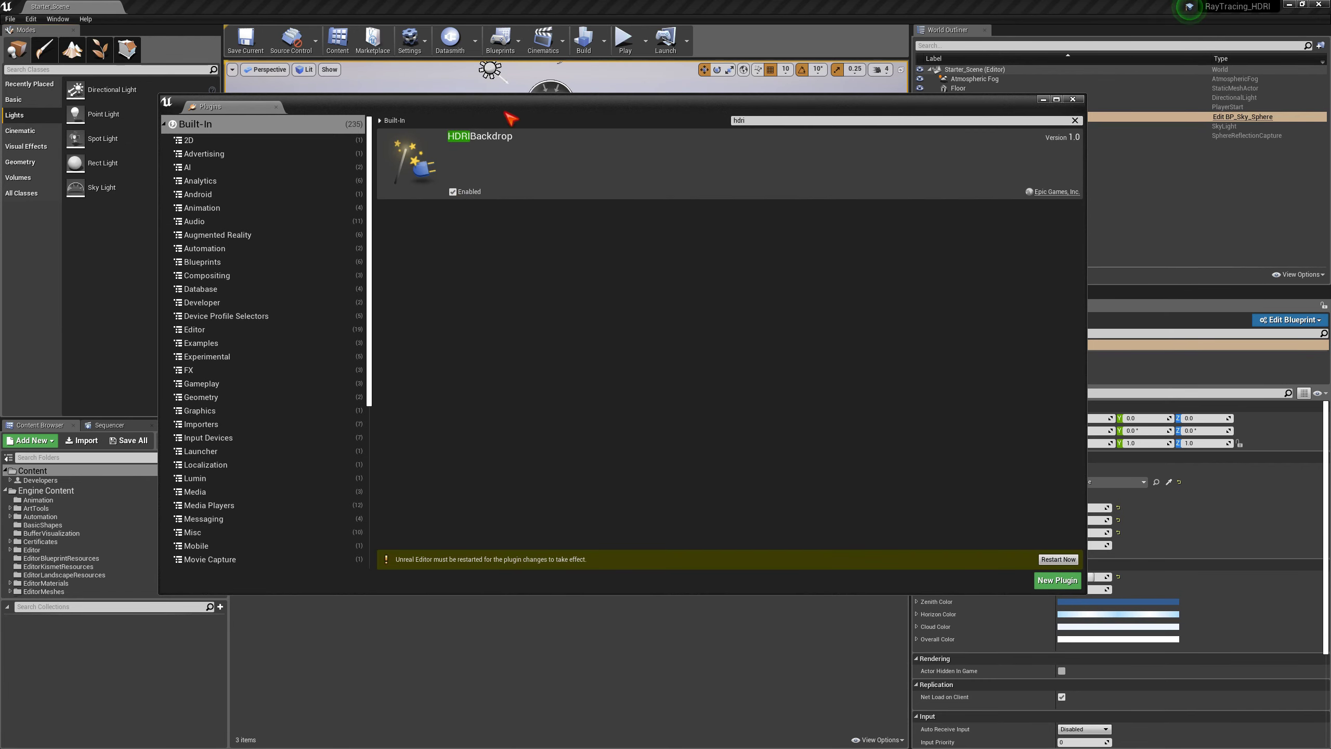
drag(520, 108, 472, 92)
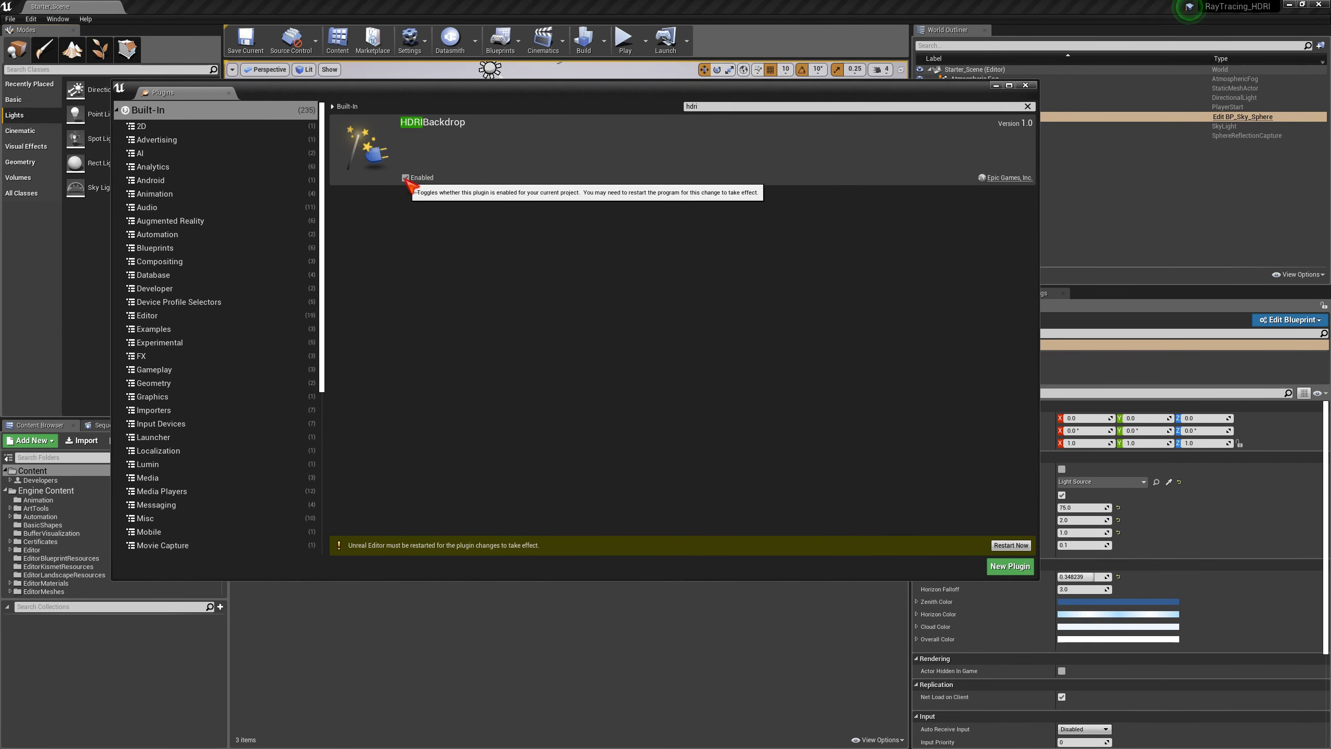
click(1011, 545)
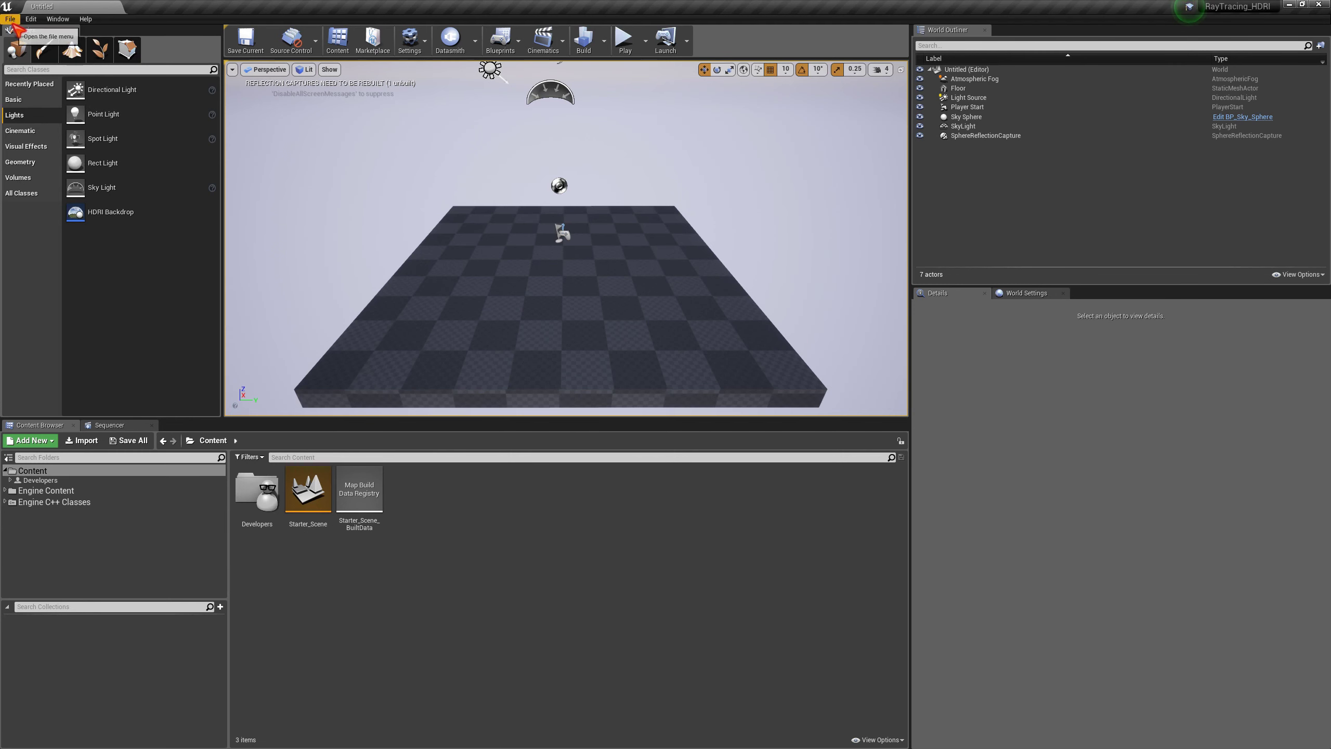
Create a new Empty Level and place an HDRI Backdrop in it at about X 400, Y -20, Z 0.
click(10, 19)
click(37, 39)
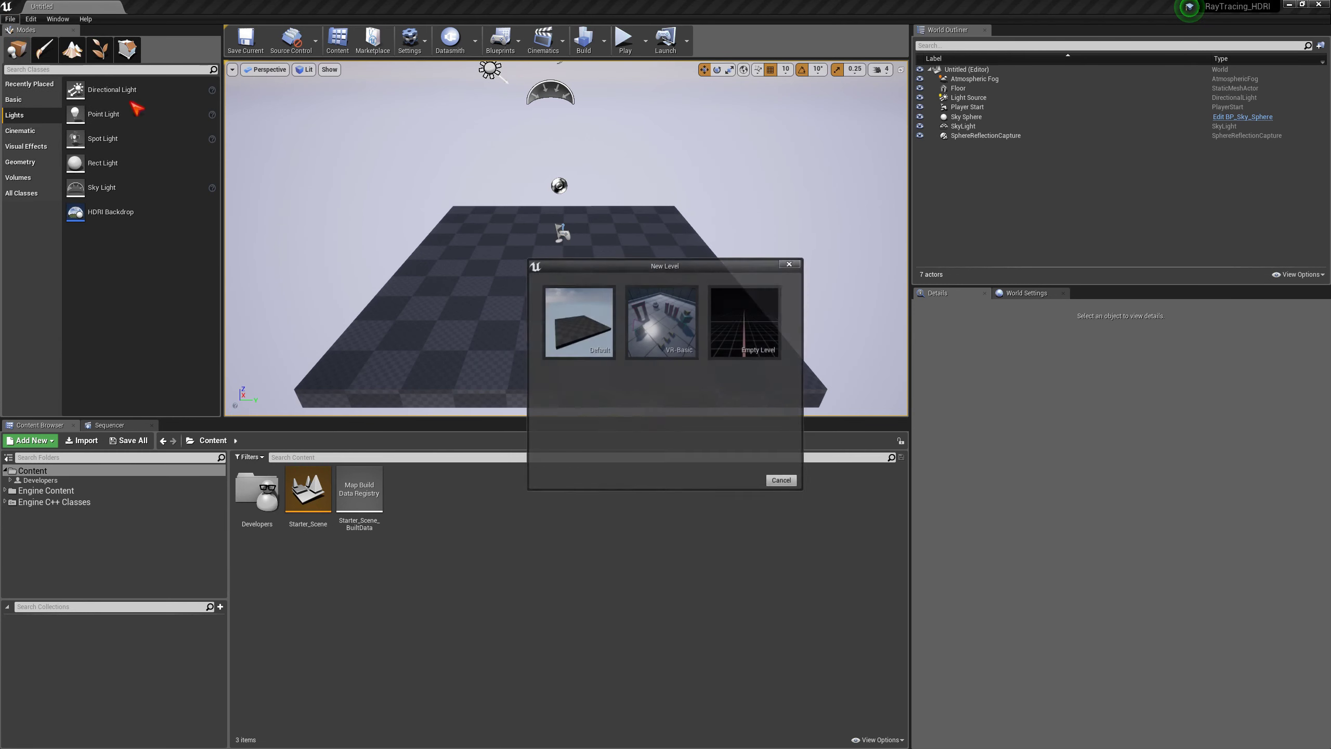
drag(683, 273, 628, 272)
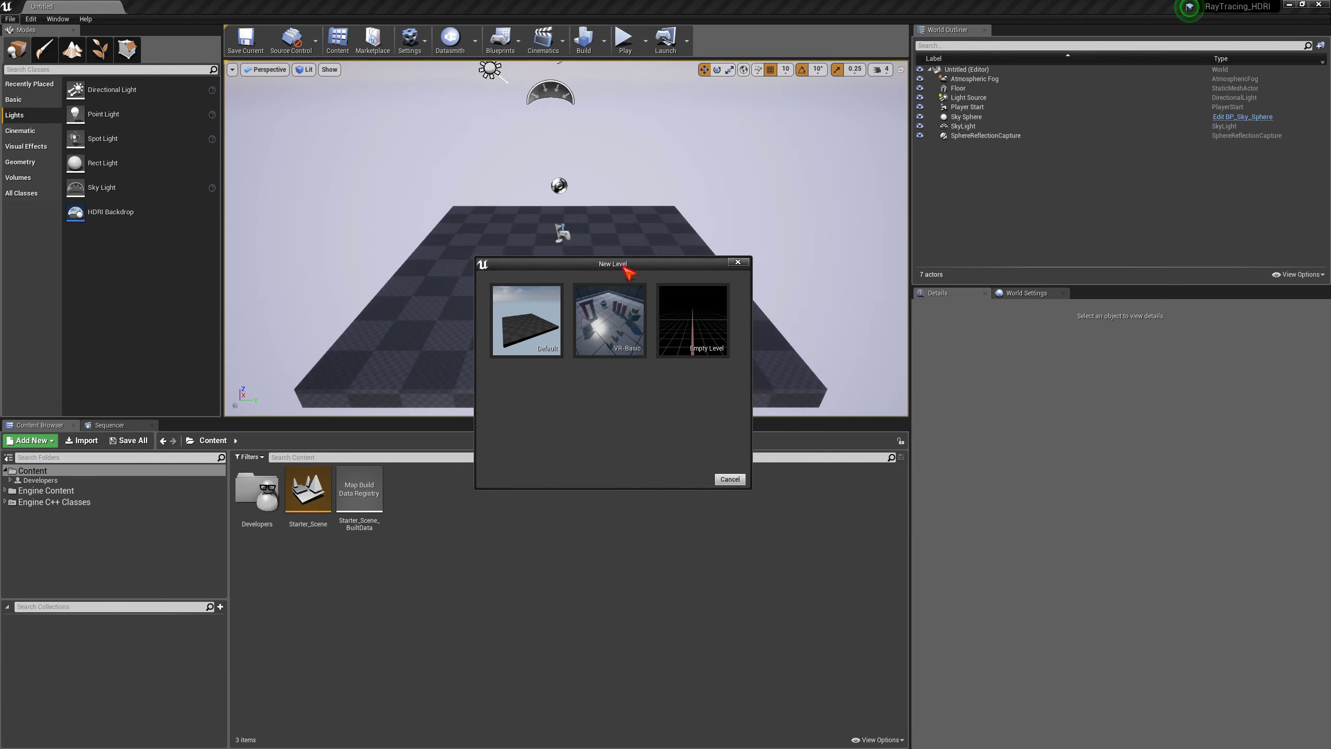
click(702, 339)
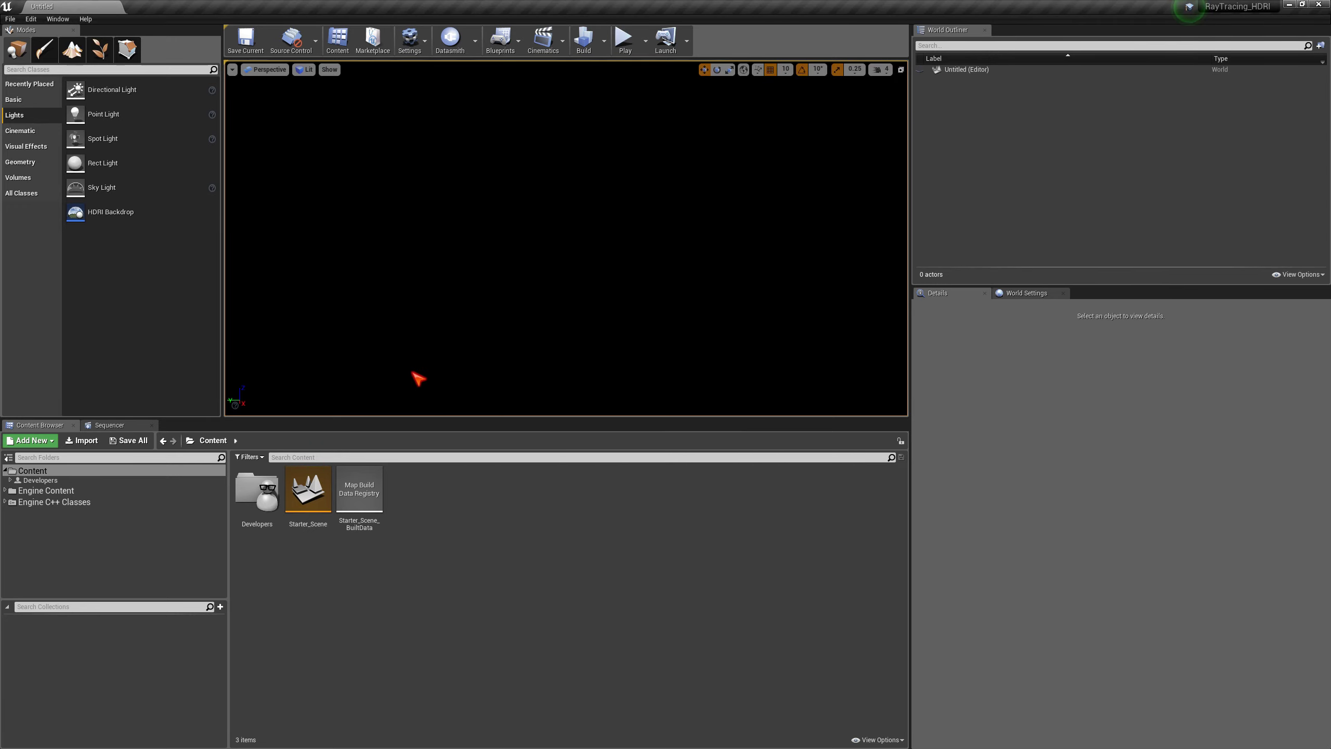
drag(99, 216, 575, 285)
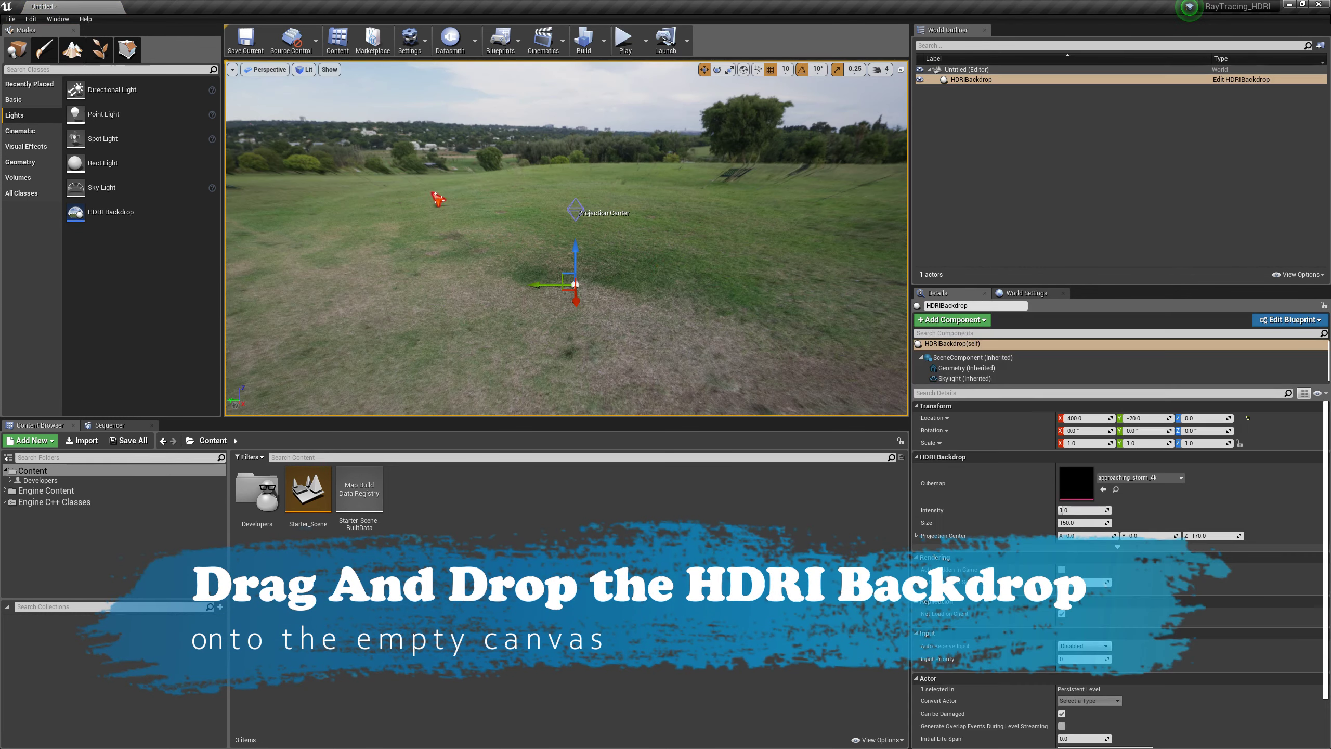
mouse_move(632, 288)
mouse_down()
mouse_move(666, 265)
mouse_move(631, 290)
mouse_up()
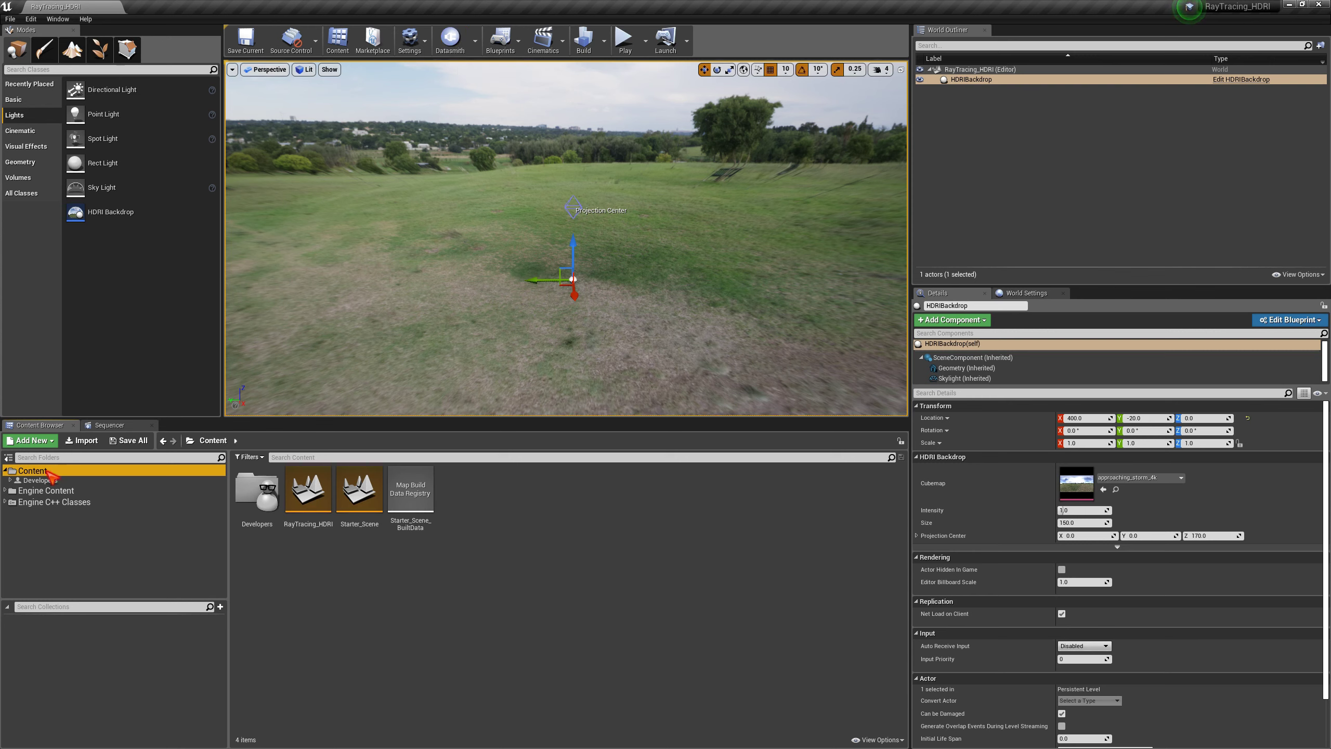
Create a new folder named Datasmith inside the project's Content folder.
right_click(25, 472)
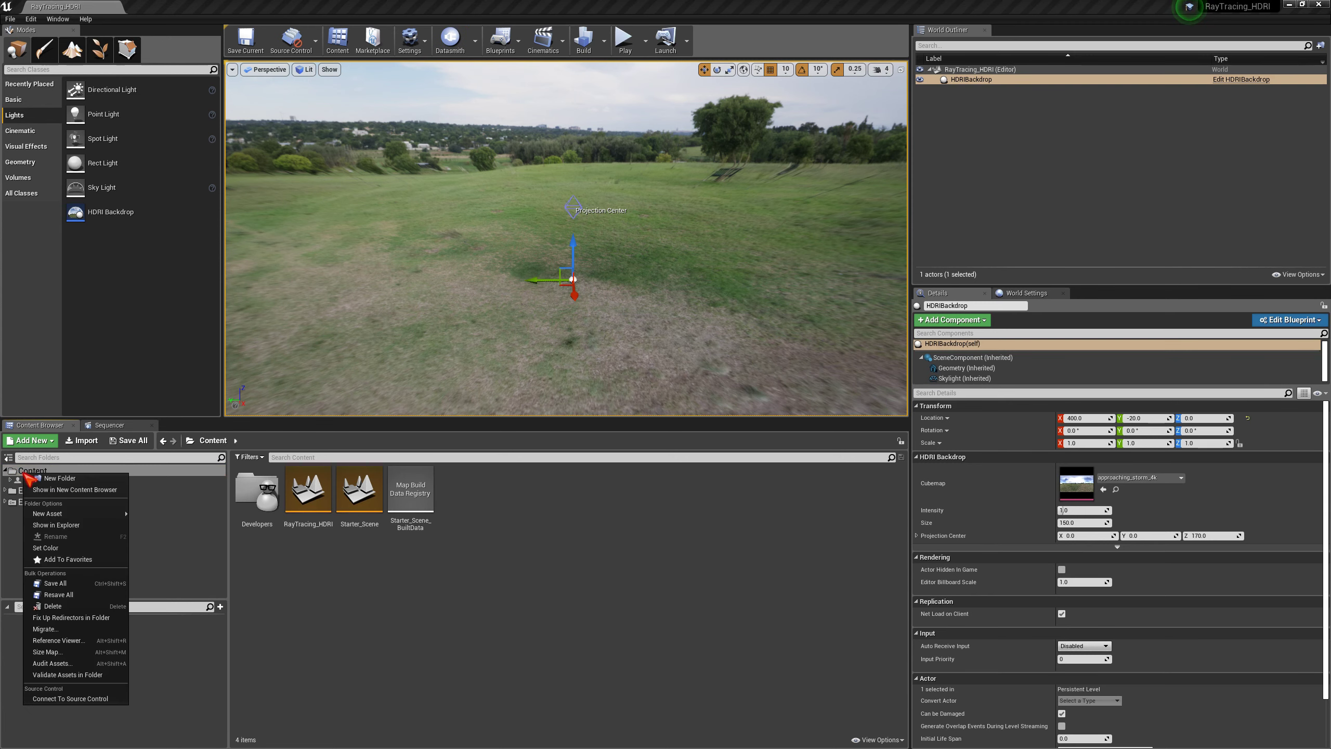
click(47, 482)
text(Datasmith)
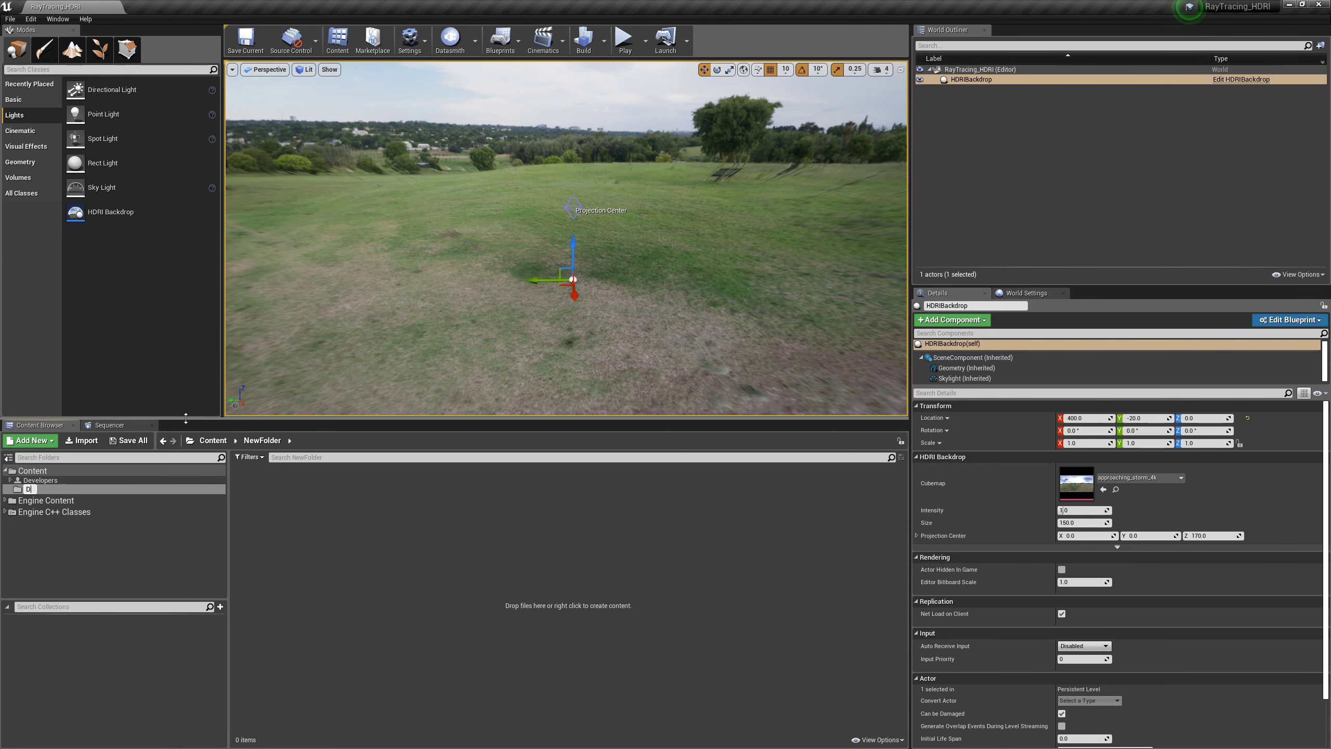
key(Return)
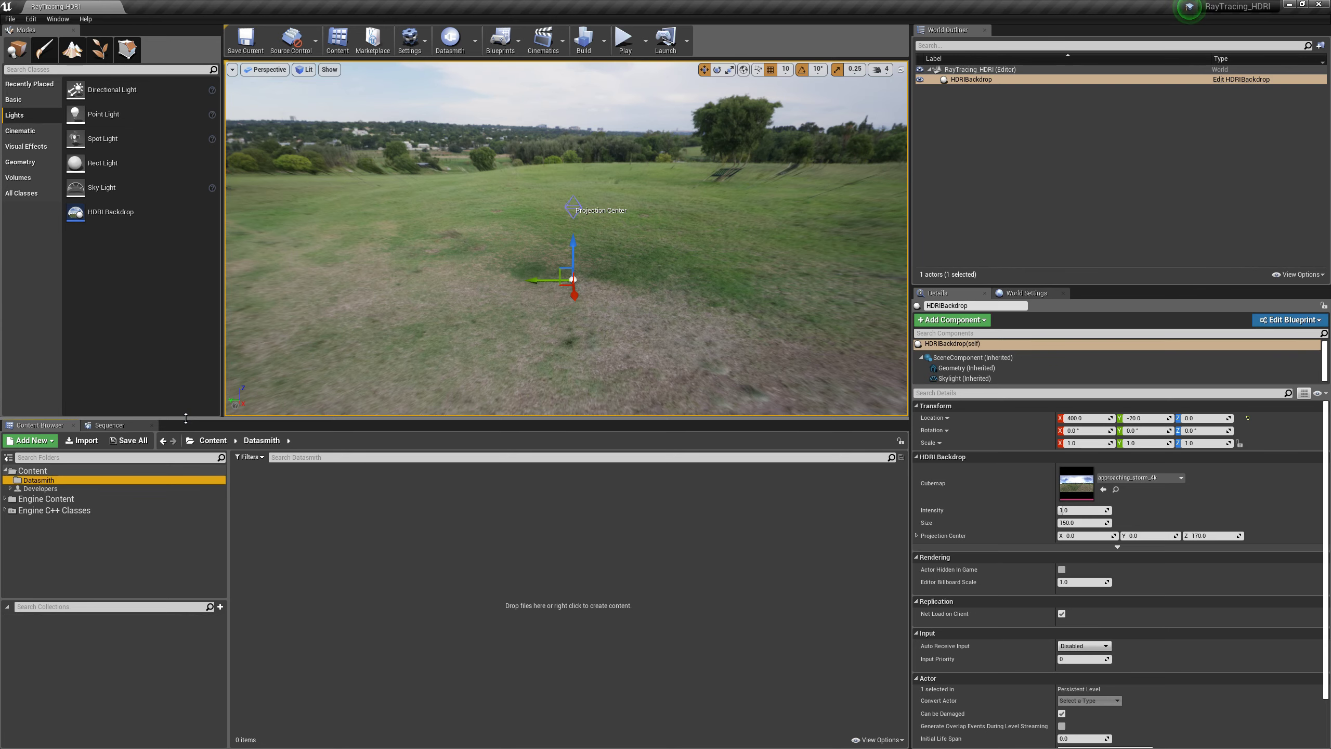
Start a Datasmith import of BR_Drone_004.udatasmith from D:\FattyBull\010 Ray Tracing HDRI\Export_Datasmith.
click(451, 42)
click(352, 26)
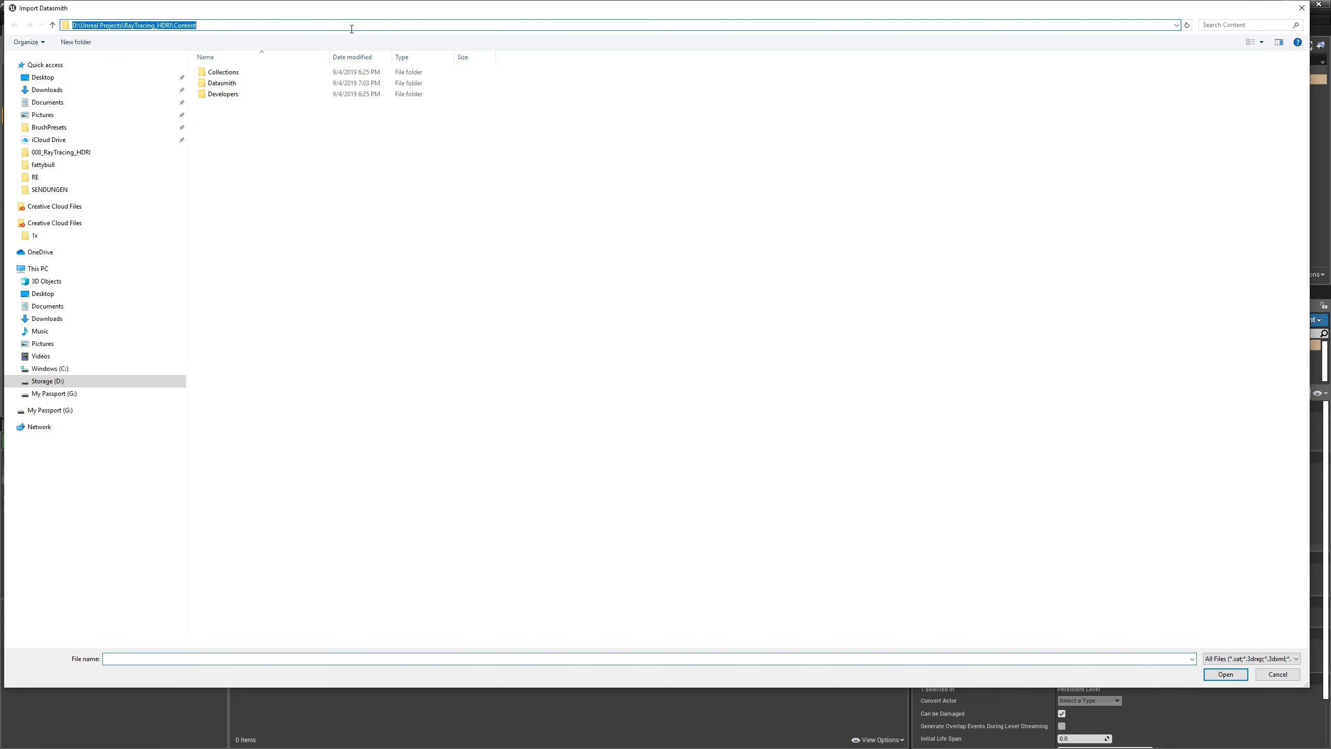
text(D:\FattyBull\010 Ray Tracing HDRI\Export_Datasmith)
key(Return)
click(275, 84)
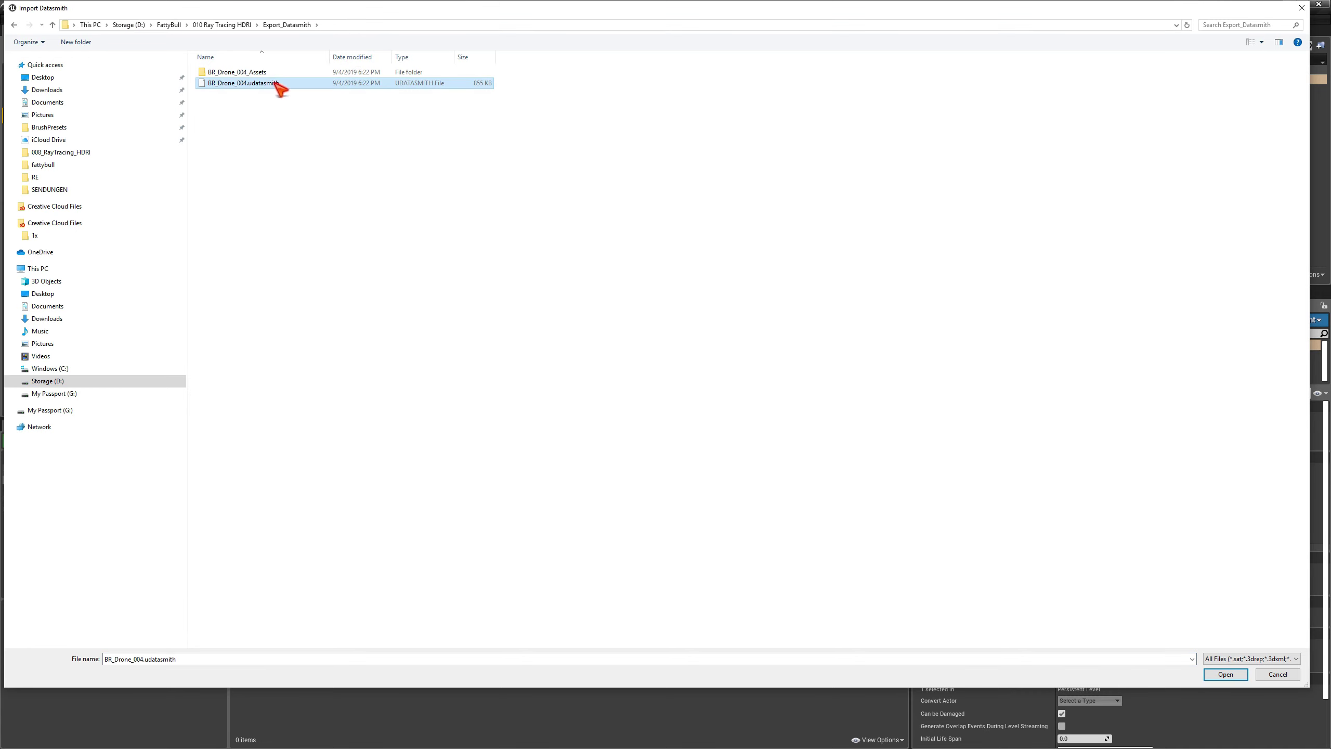
click(1225, 674)
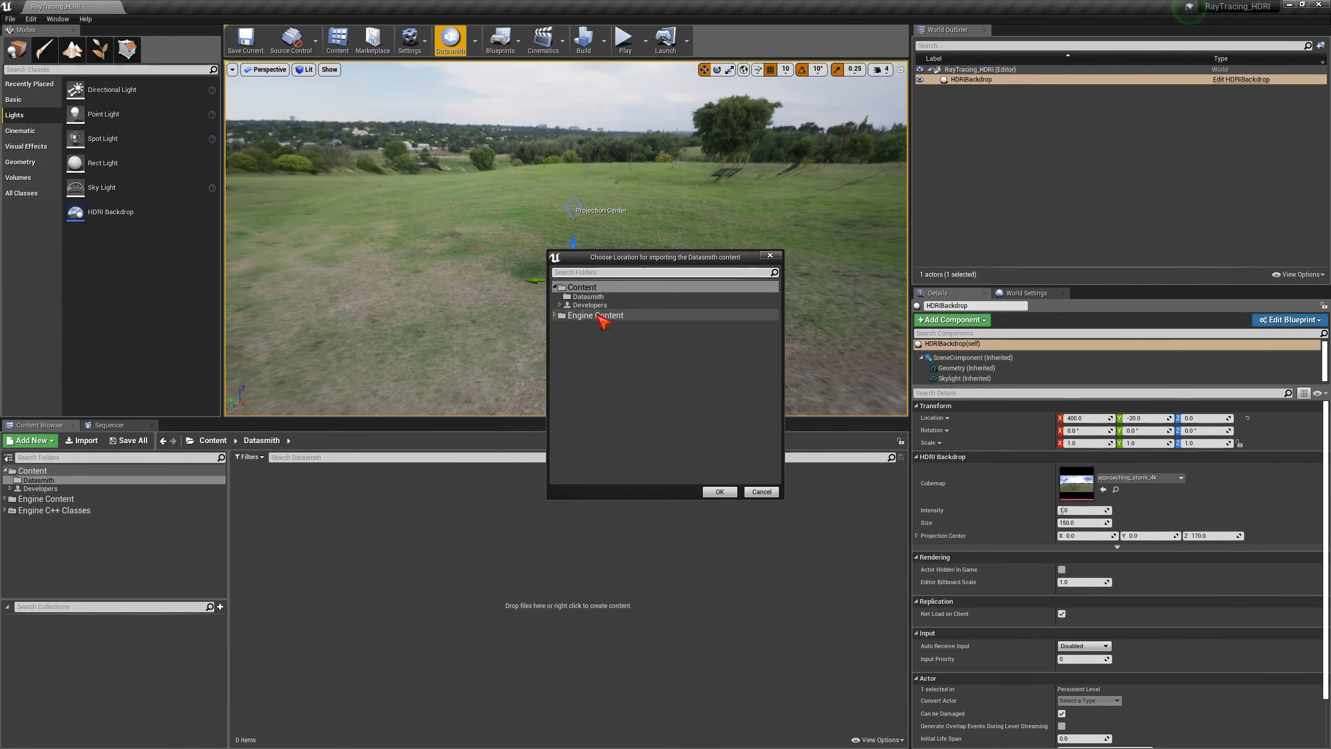
Choose the Datasmith folder as the destination and import the drone with only Geometry and Materials & Textures included.
click(586, 297)
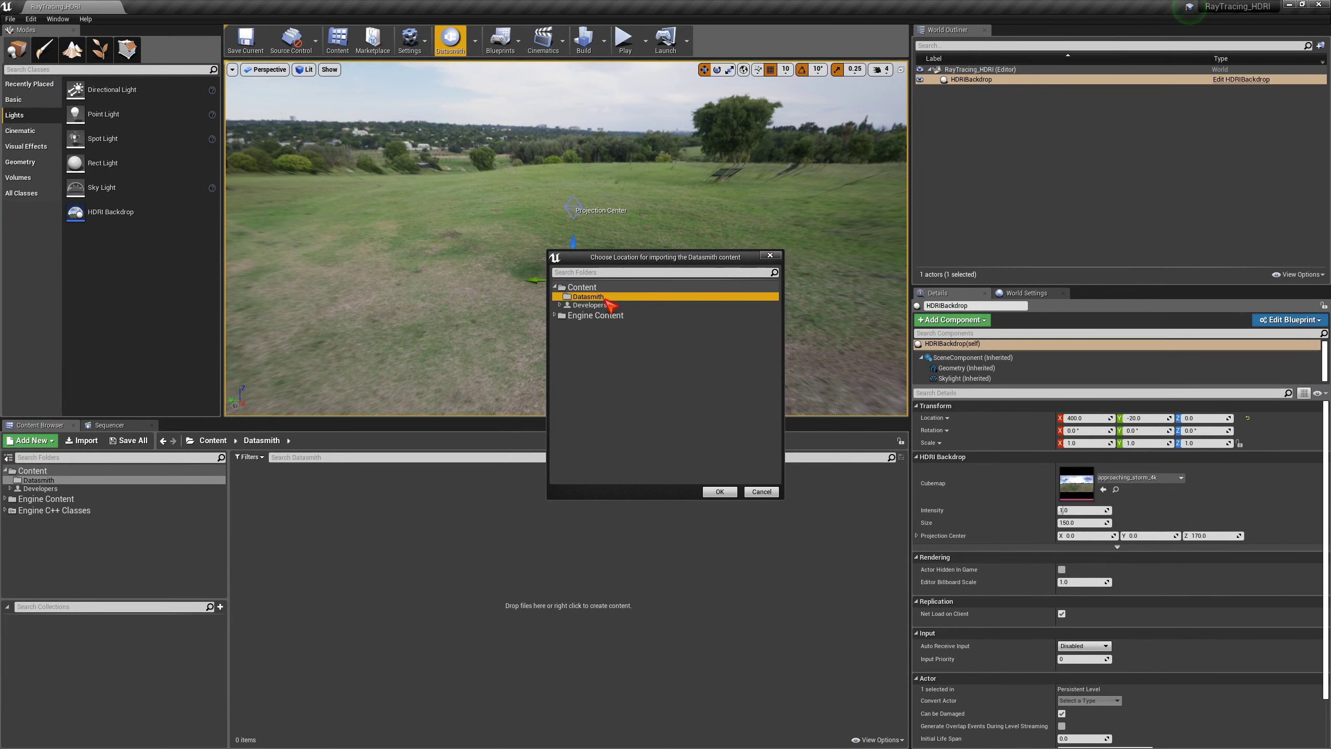
click(718, 492)
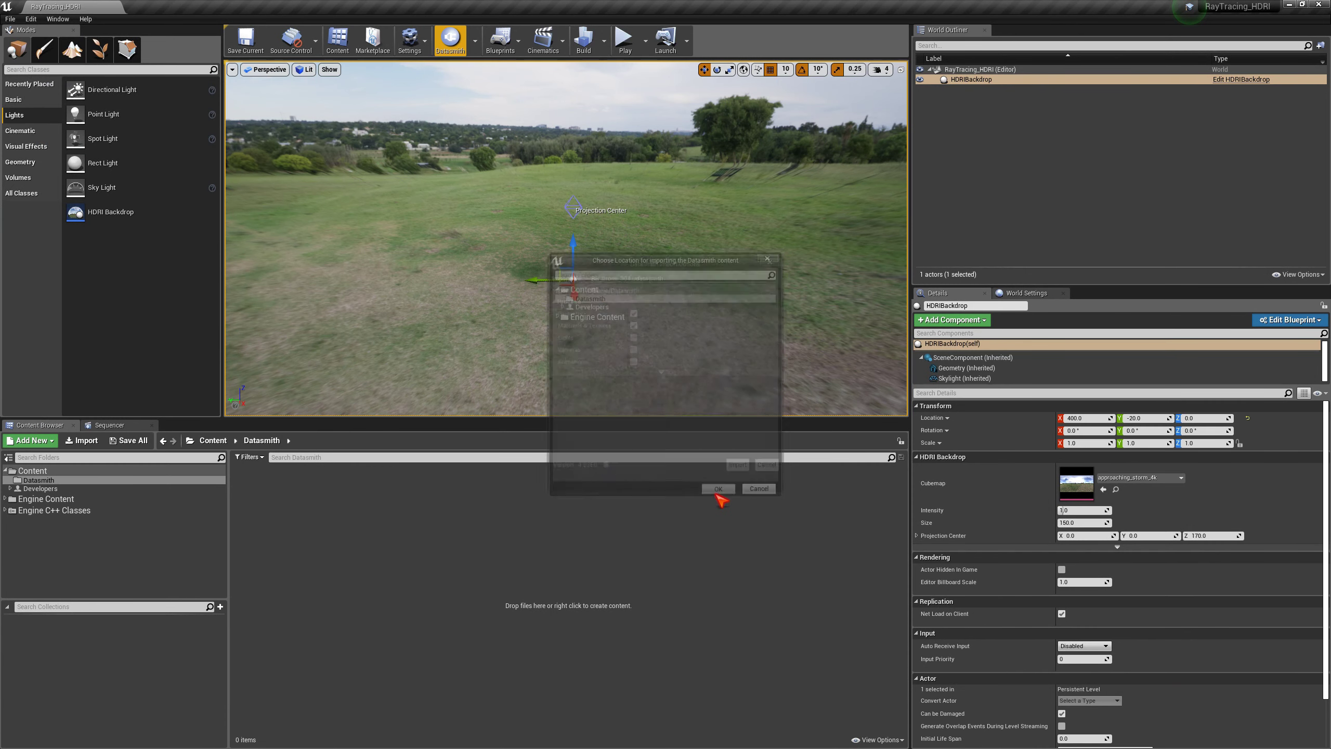
click(661, 373)
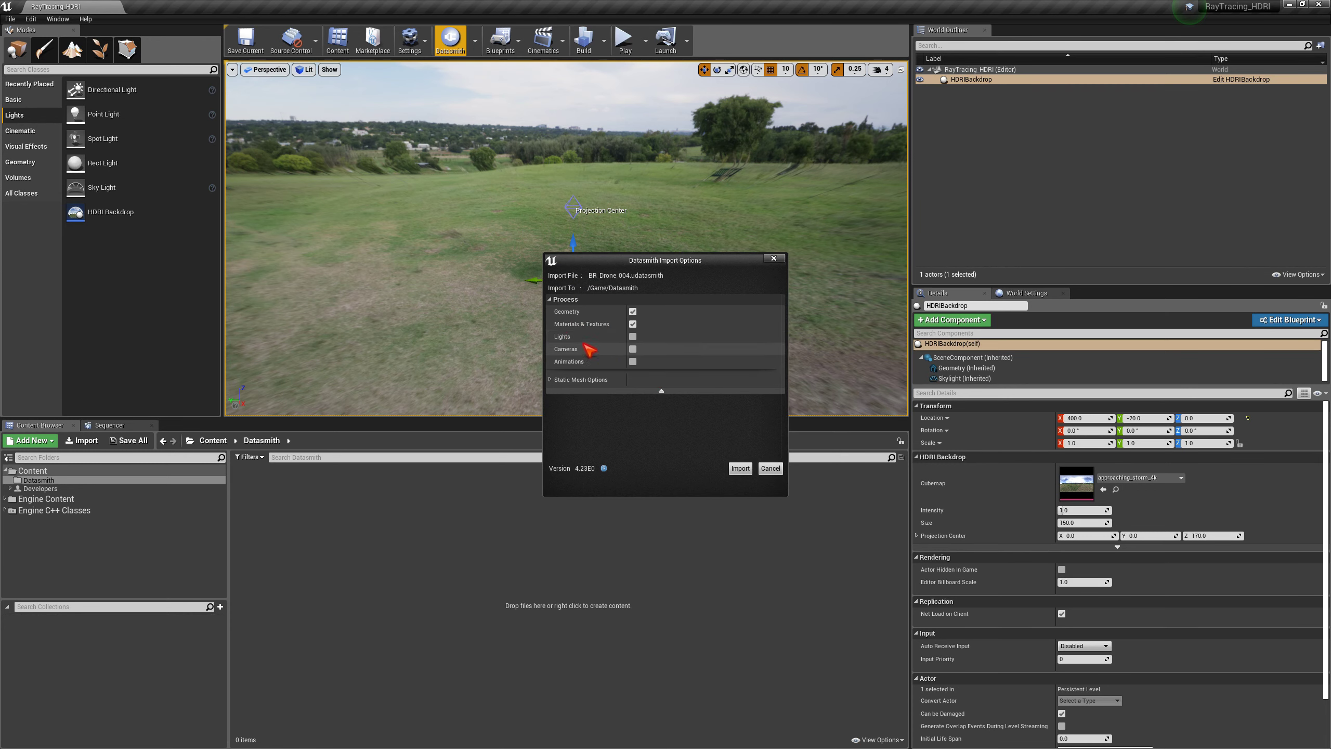
click(551, 379)
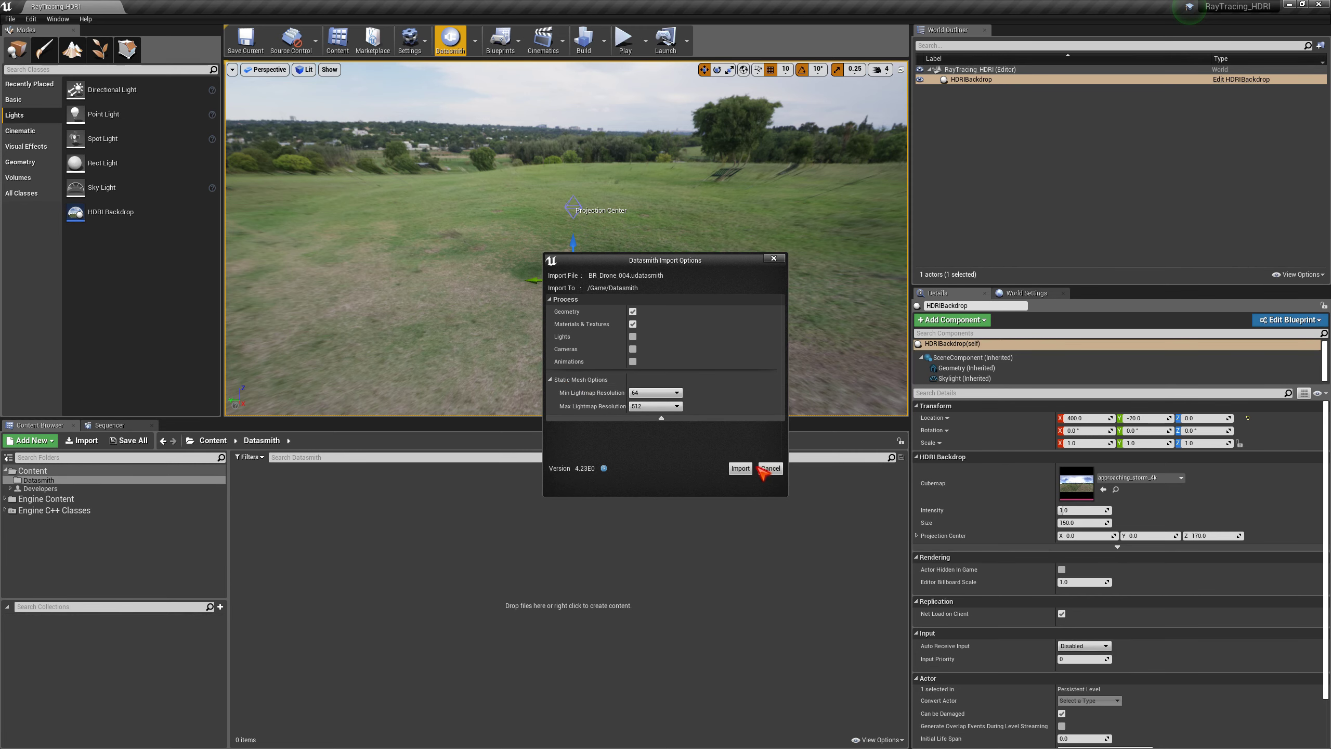
click(740, 469)
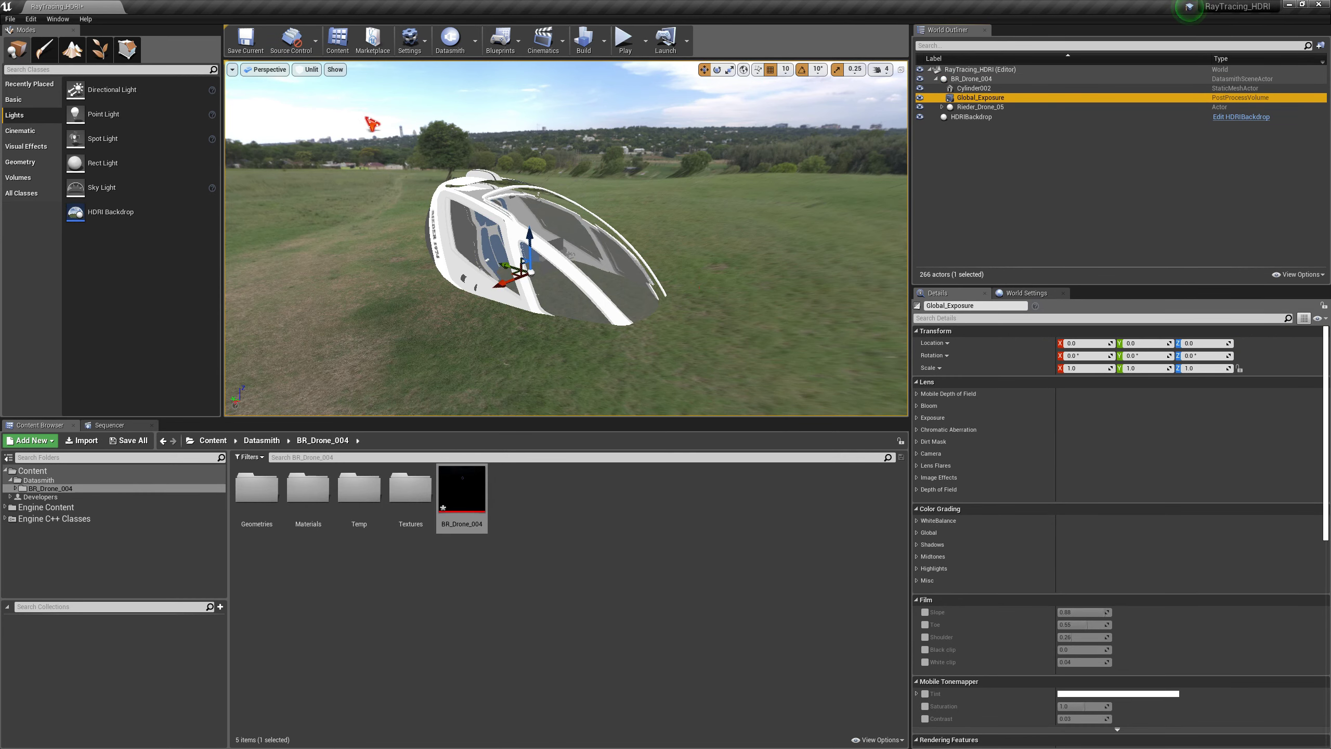
Switch the viewport to Lit shading and delete the Global_Exposure volume that was imported with the drone.
drag(663, 278, 671, 310)
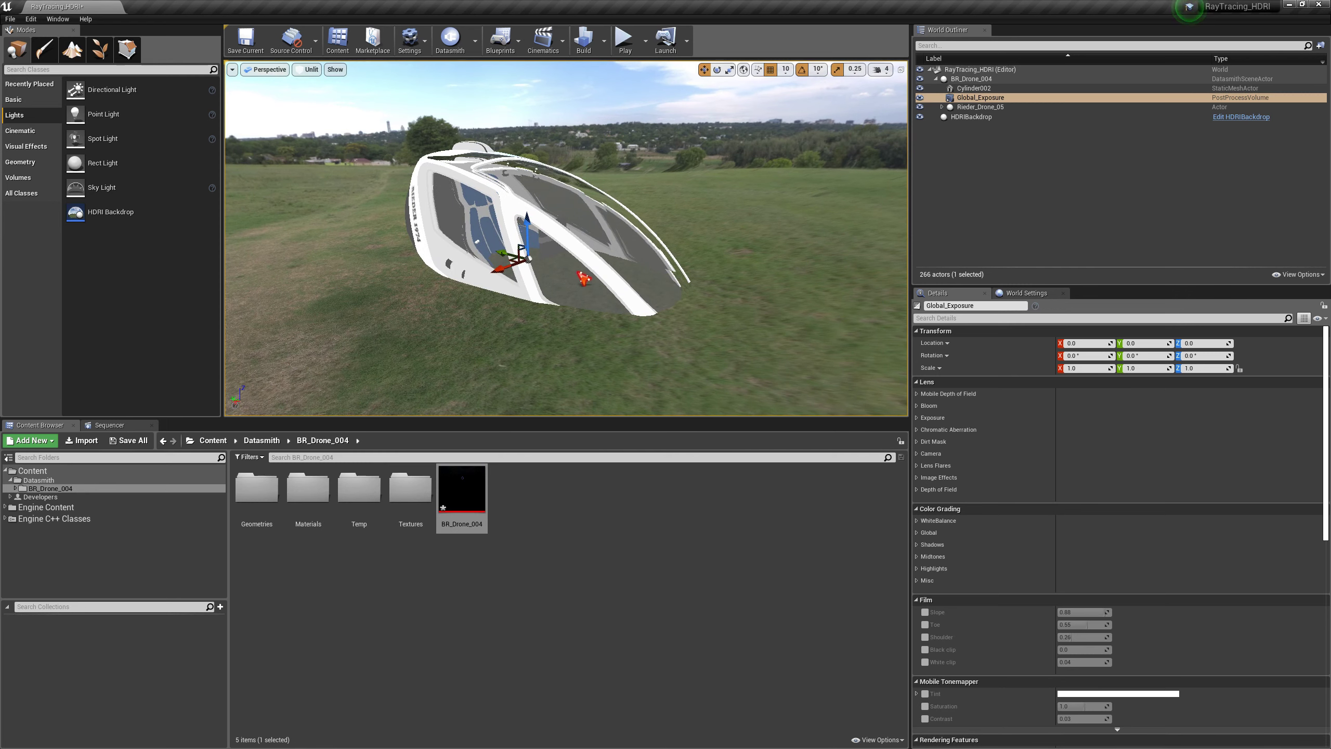
click(309, 69)
click(316, 92)
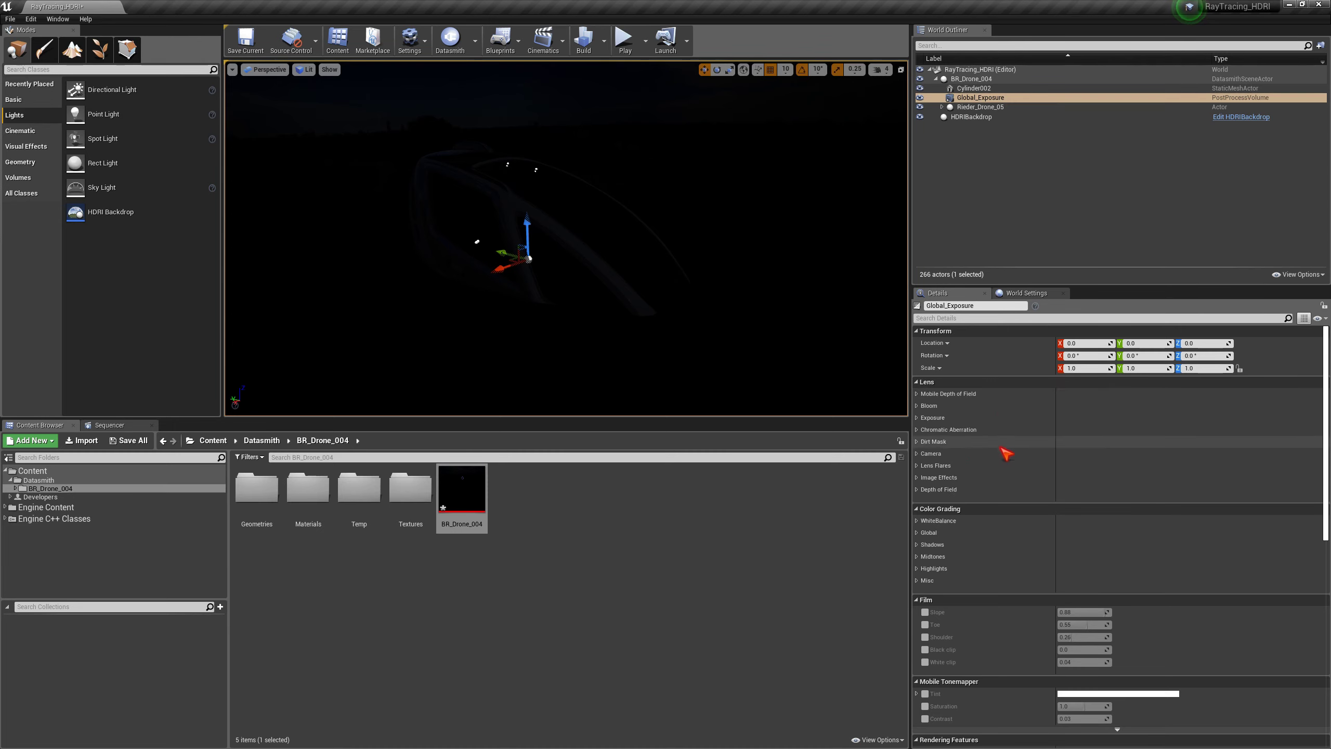
click(978, 88)
click(981, 99)
key(Delete)
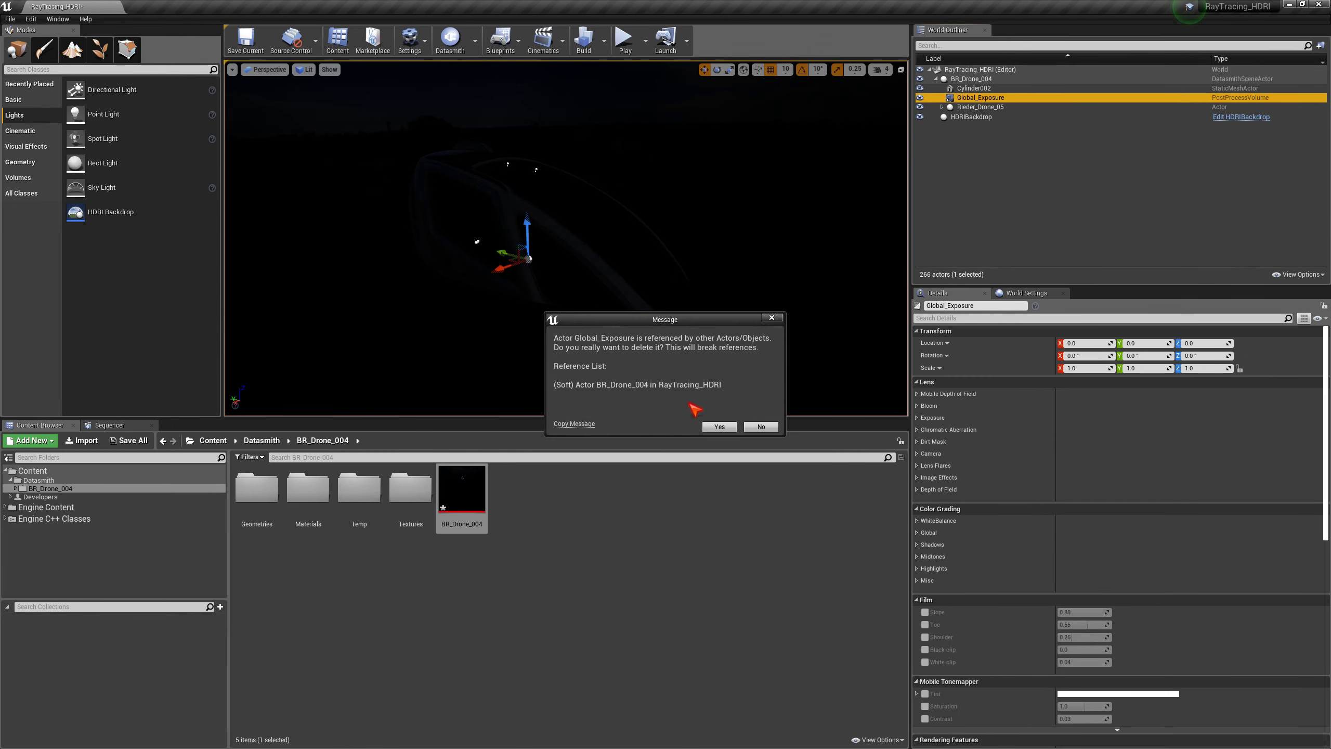
click(717, 427)
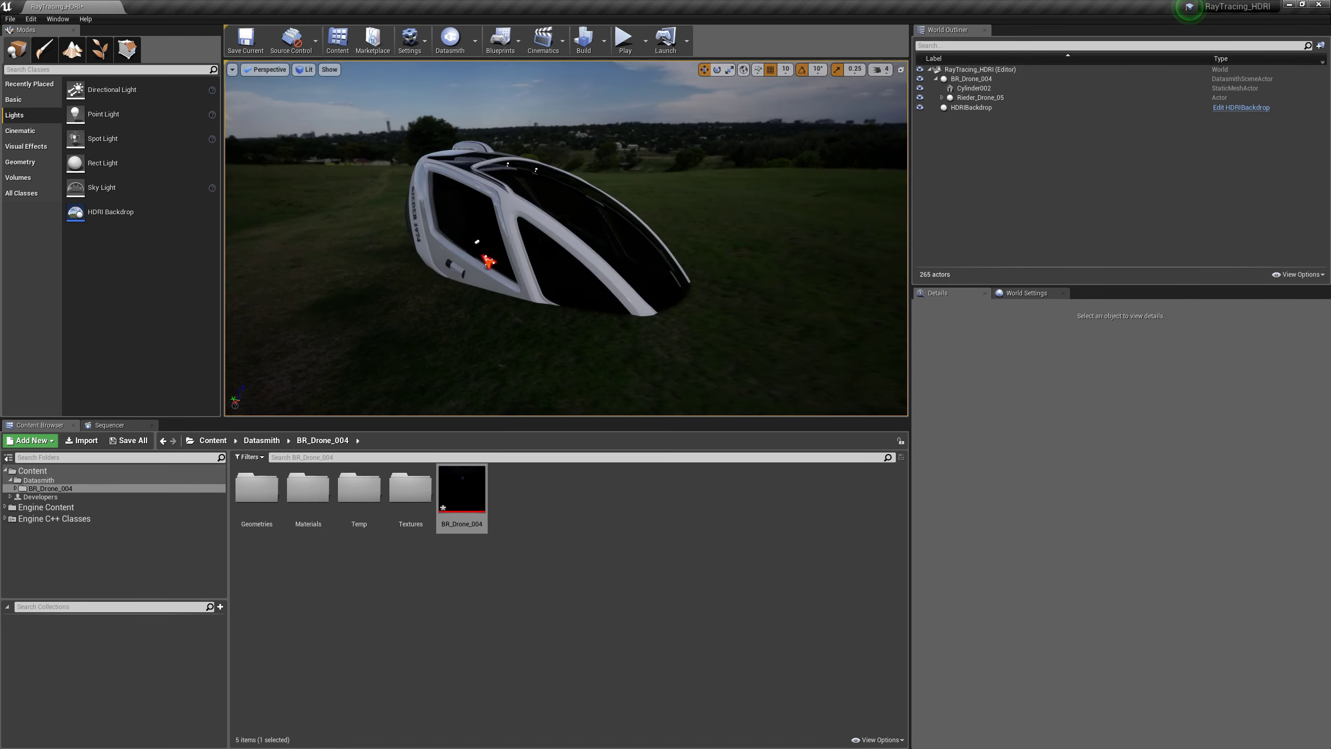
Select the HDRIBackdrop and set its Z location to -100.
mouse_move(449, 169)
middle_down()
mouse_move(443, 156)
mouse_move(451, 171)
middle_up()
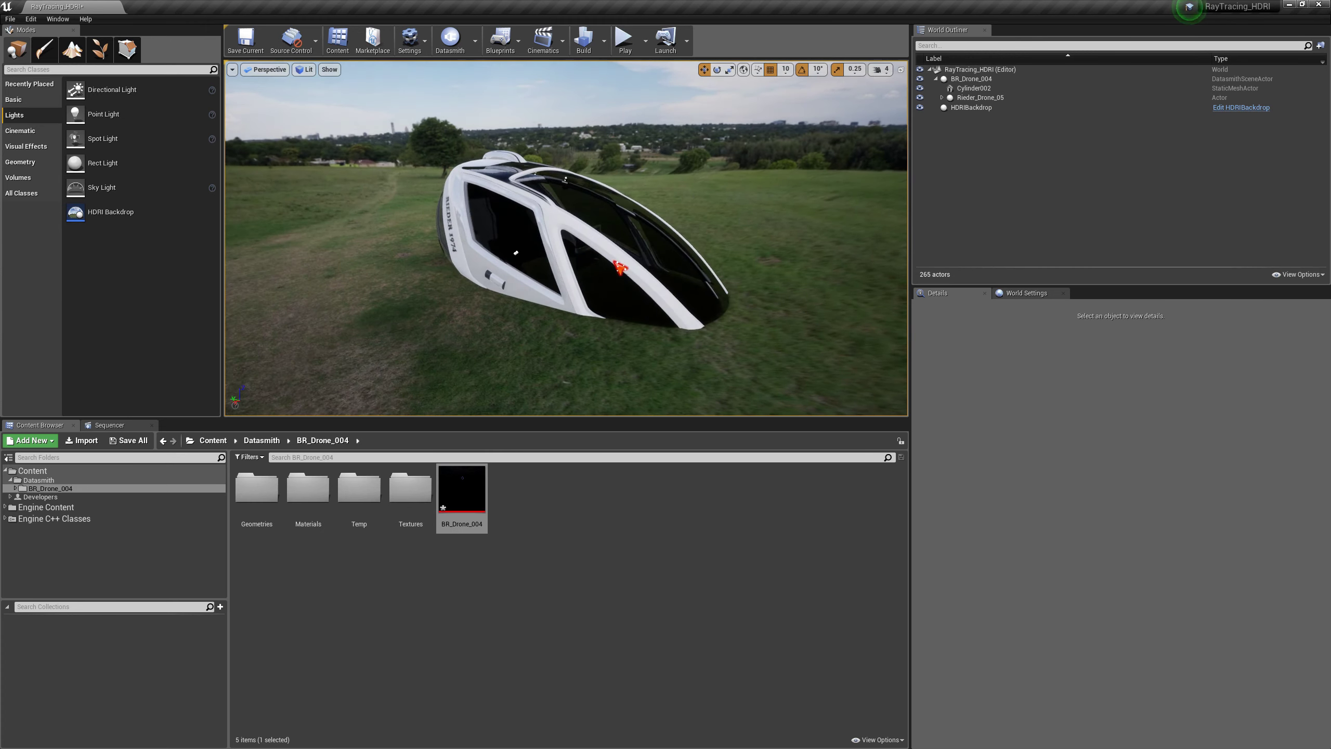
mouse_move(620, 266)
right_down()
mouse_move(545, 268)
mouse_move(644, 257)
right_up()
middle_drag(565, 296, 544, 267)
mouse_move(544, 268)
right_down()
mouse_move(650, 264)
mouse_move(539, 262)
right_up()
middle_drag(534, 258, 534, 278)
click(713, 240)
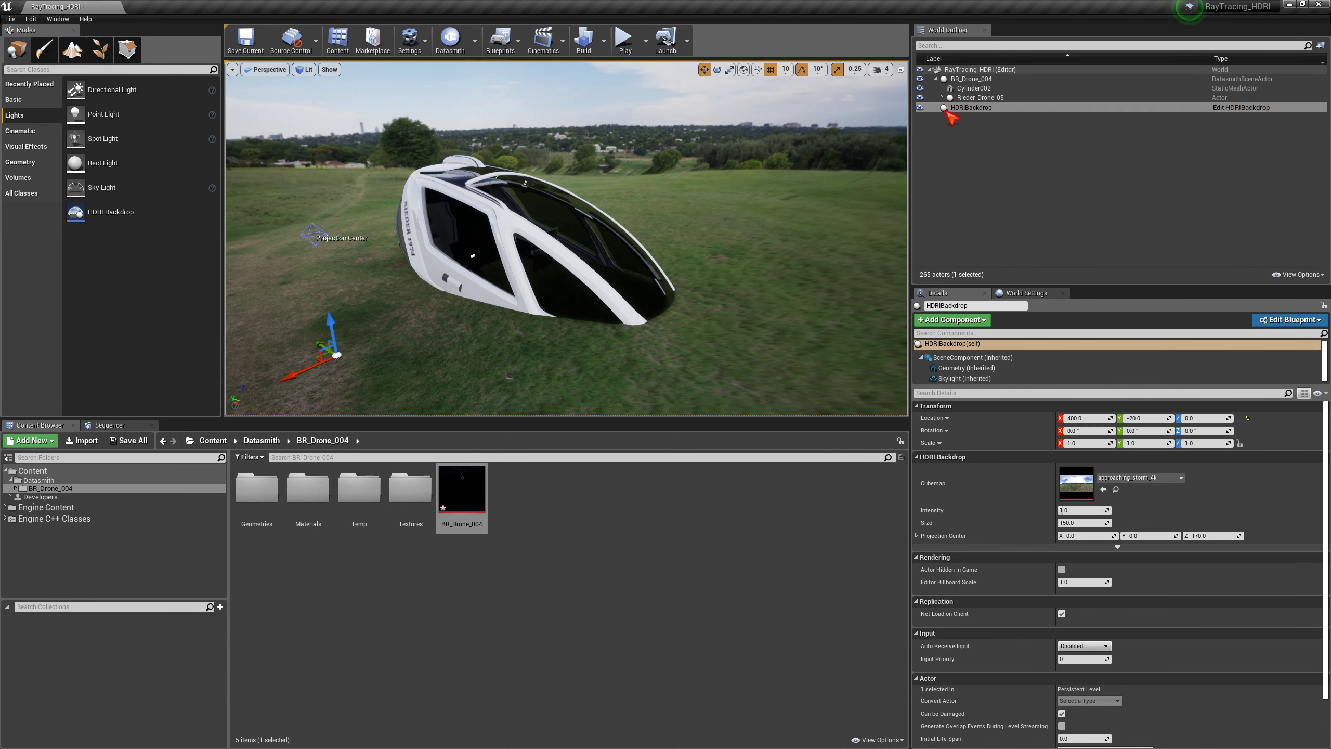
click(1190, 418)
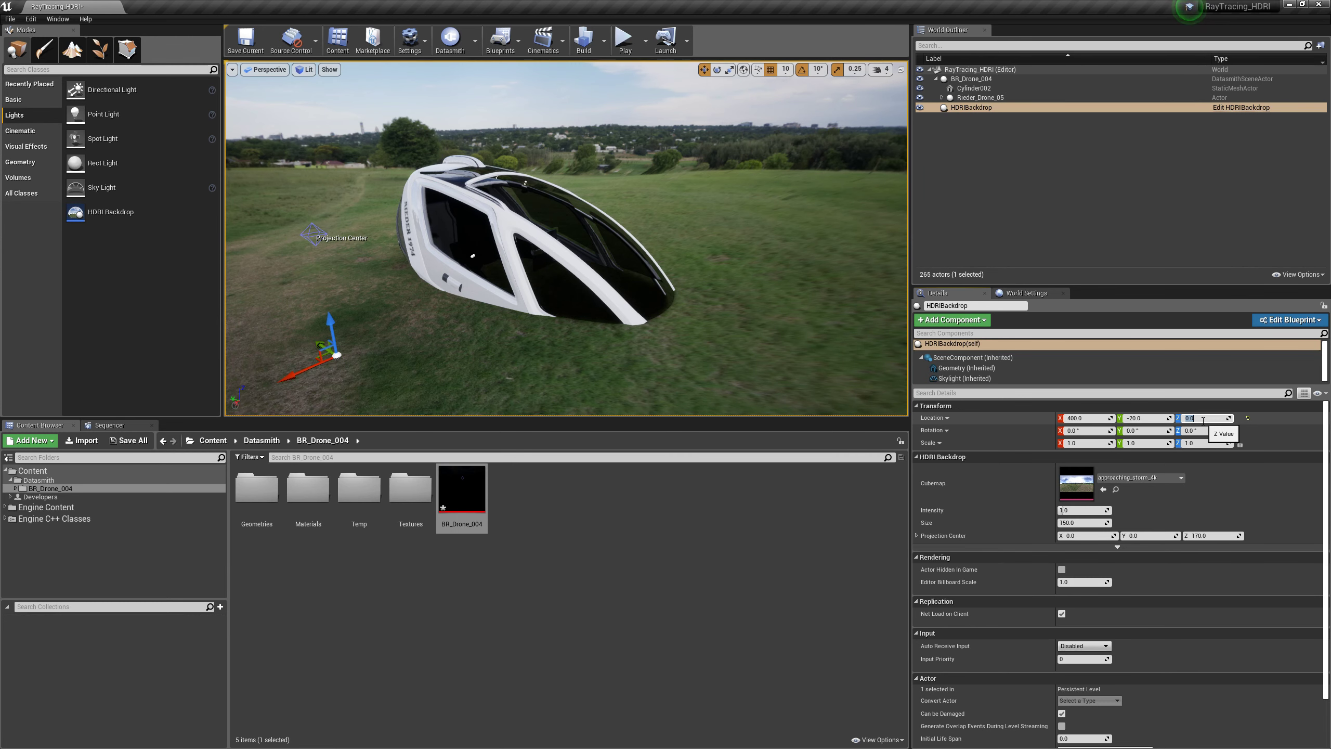
text(-10)
key(Return)
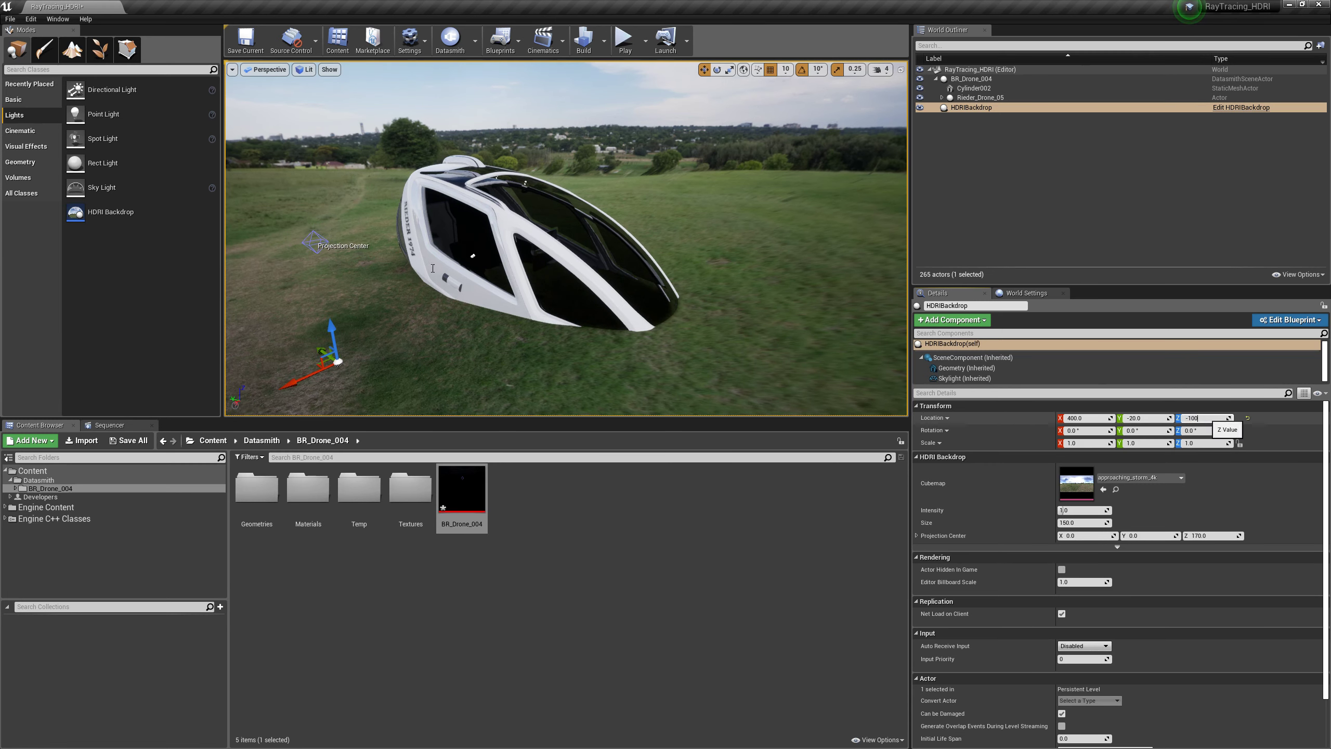
key(Return)
Lower the HDRIBackdrop beneath the drone's landing pad, to about Z -300.
middle_drag(574, 319, 571, 326)
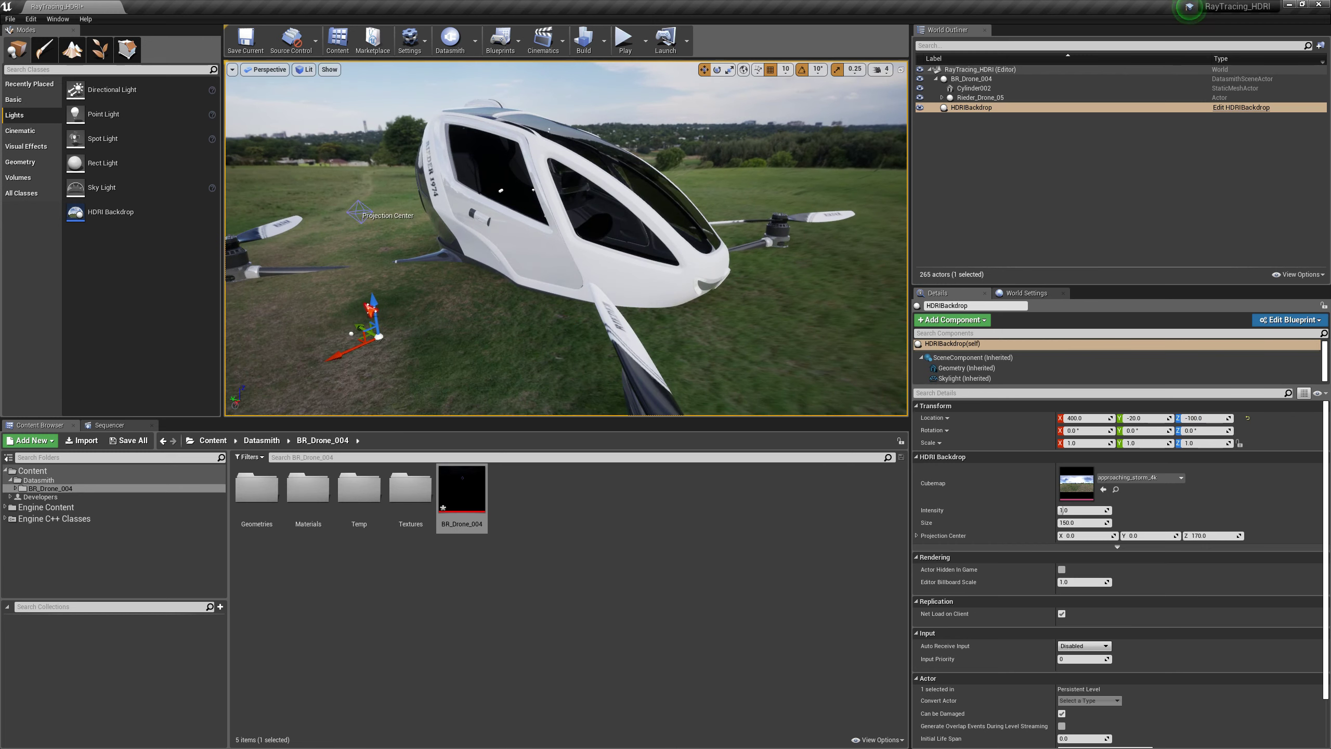
drag(373, 304, 393, 388)
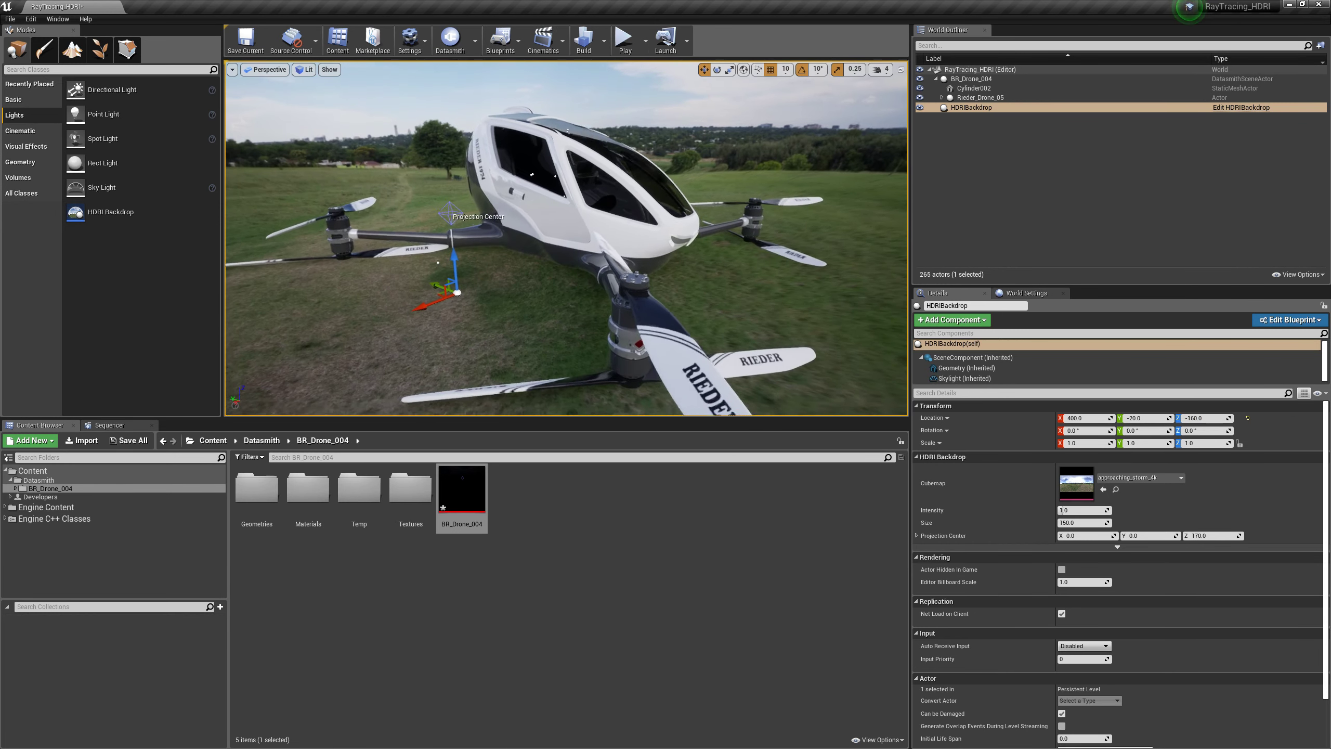
middle_drag(393, 367, 393, 393)
drag(454, 229, 460, 294)
Examine the drone and its landing pad from several angles to judge the HDRI lighting and reflections.
right_drag(535, 276, 548, 209)
drag(548, 210, 548, 209)
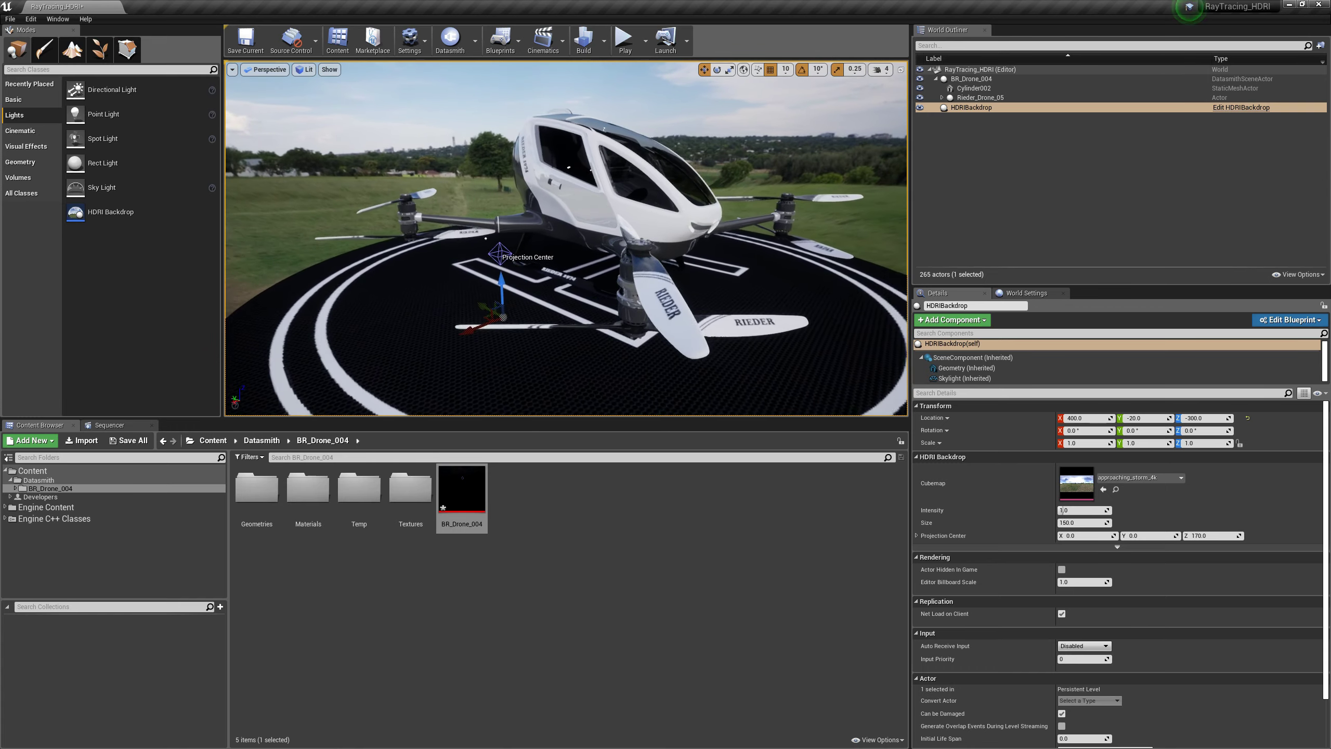
right_drag(453, 331, 453, 341)
drag(454, 331, 485, 299)
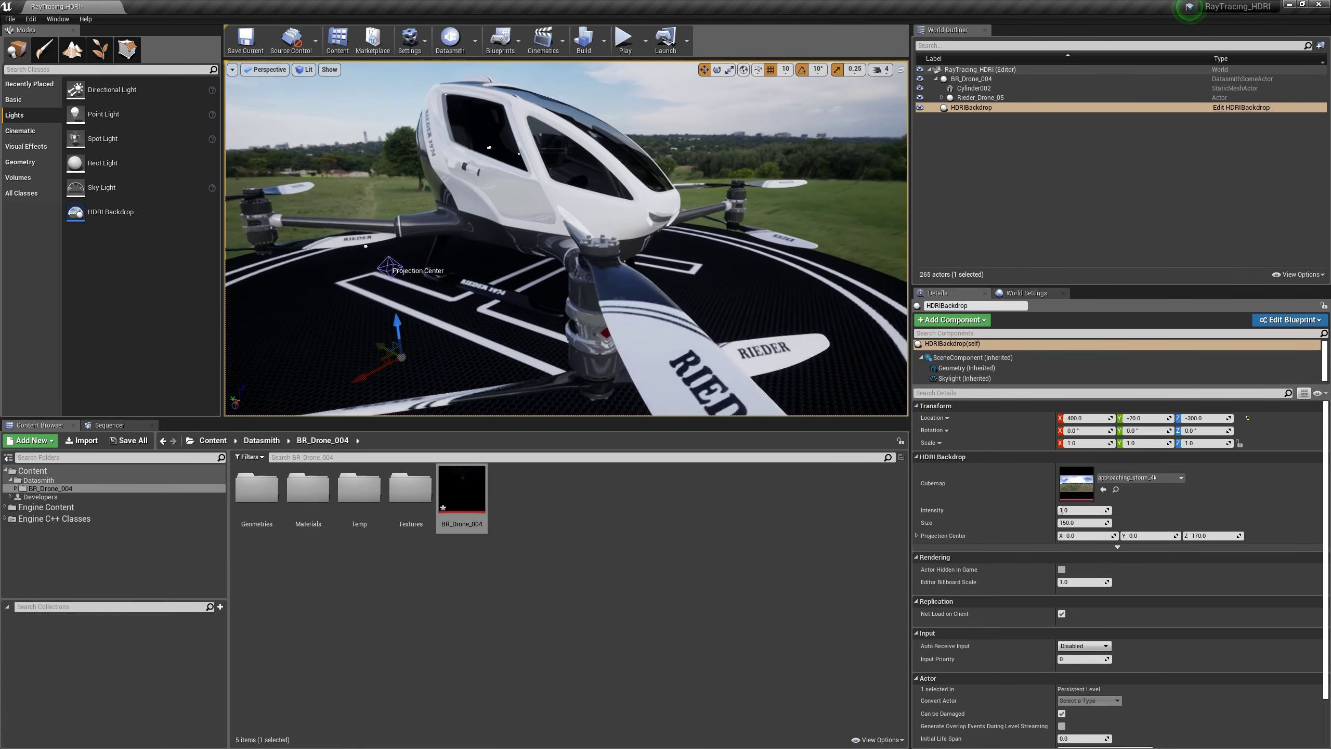
right_drag(484, 300, 391, 299)
right_drag(443, 344, 411, 328)
right_drag(655, 319, 624, 313)
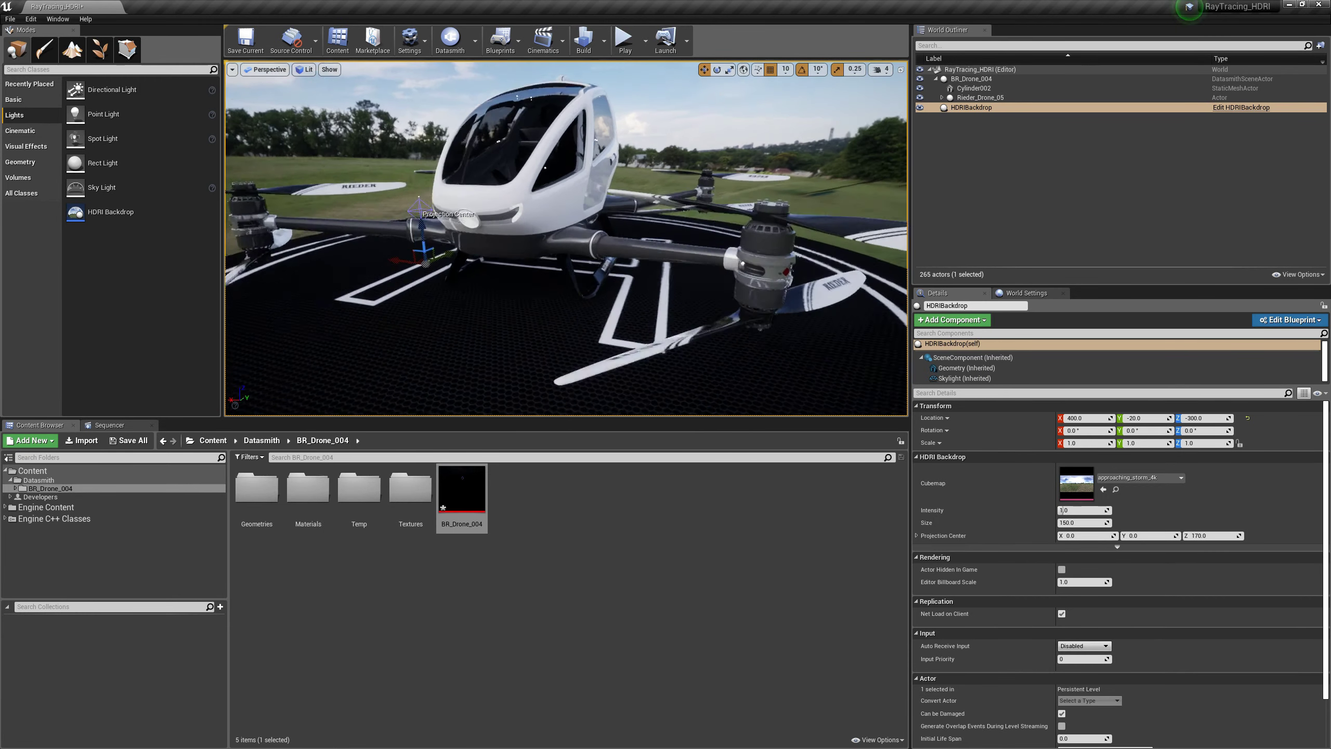
right_drag(619, 312, 595, 252)
right_drag(550, 299, 530, 295)
right_drag(629, 265, 661, 256)
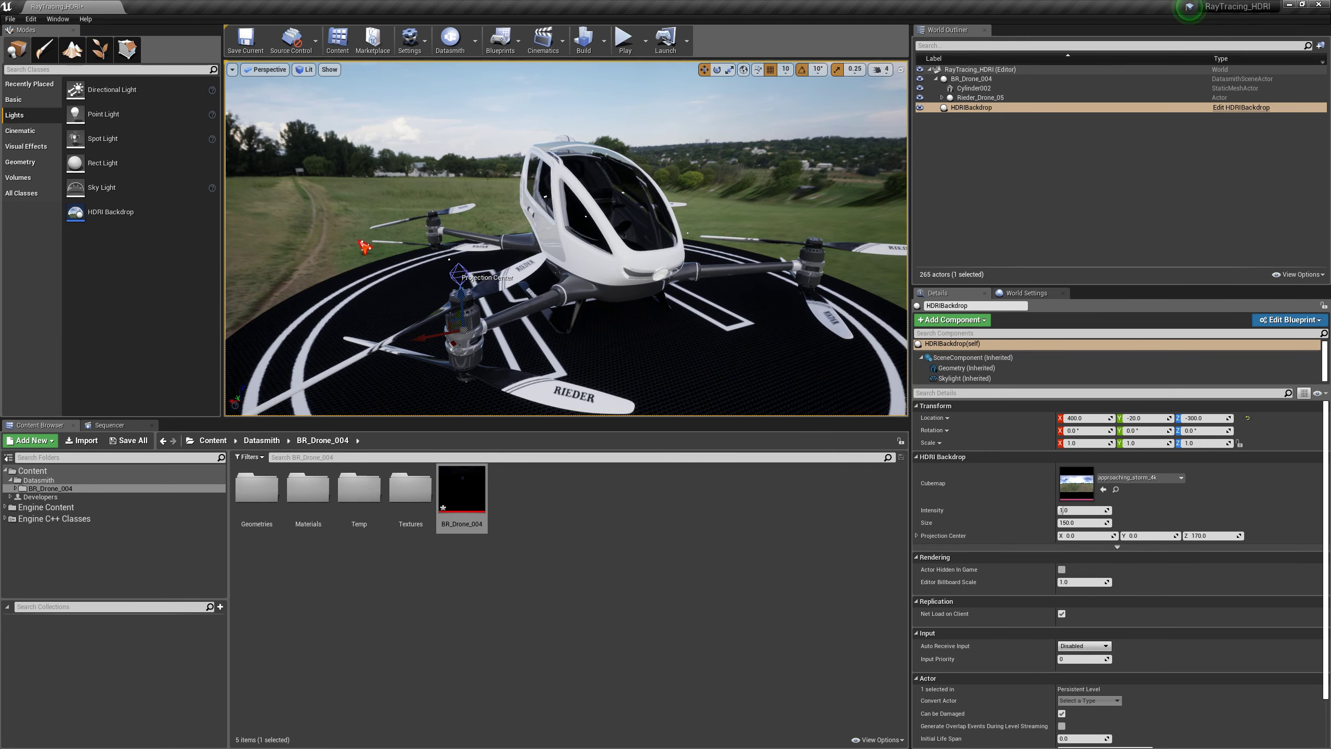
right_drag(375, 243, 509, 253)
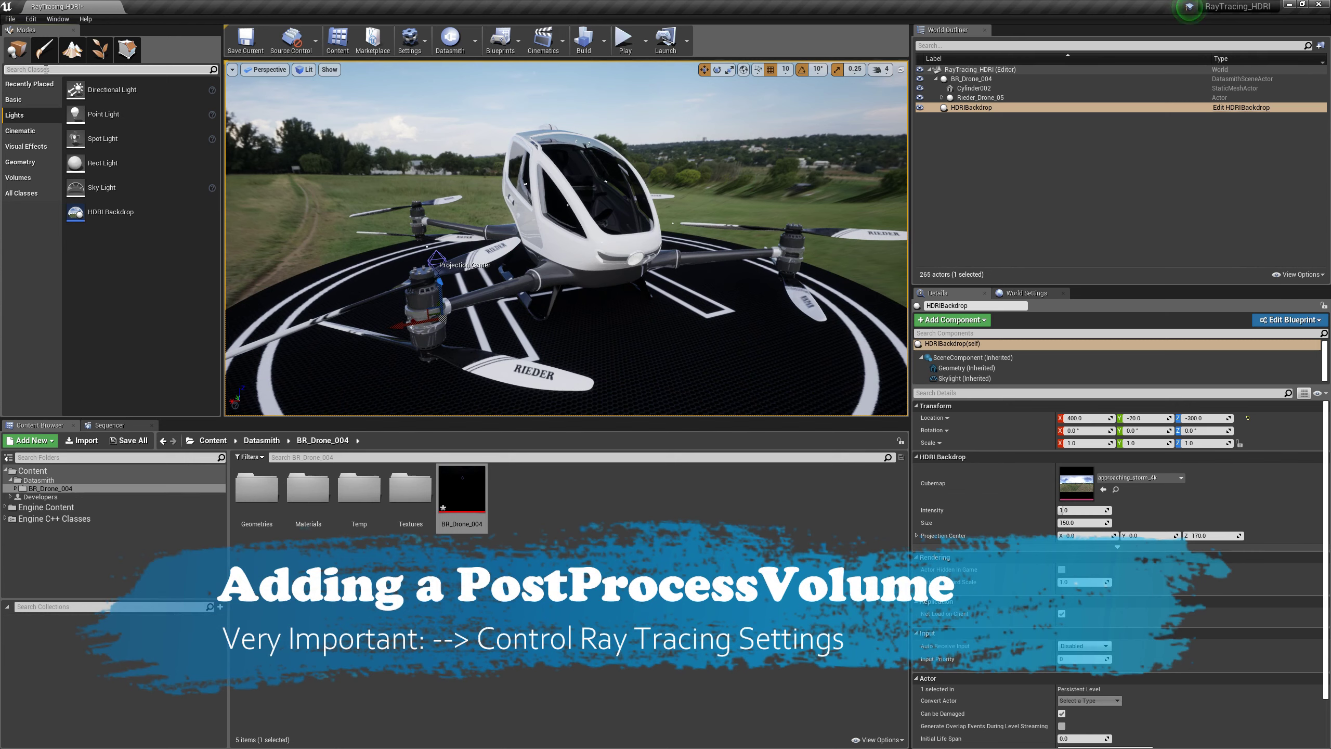
Find the Post Process Volume by searching for post and place one in the level at about X 310, Y -470, Z -30.
click(46, 70)
text(post)
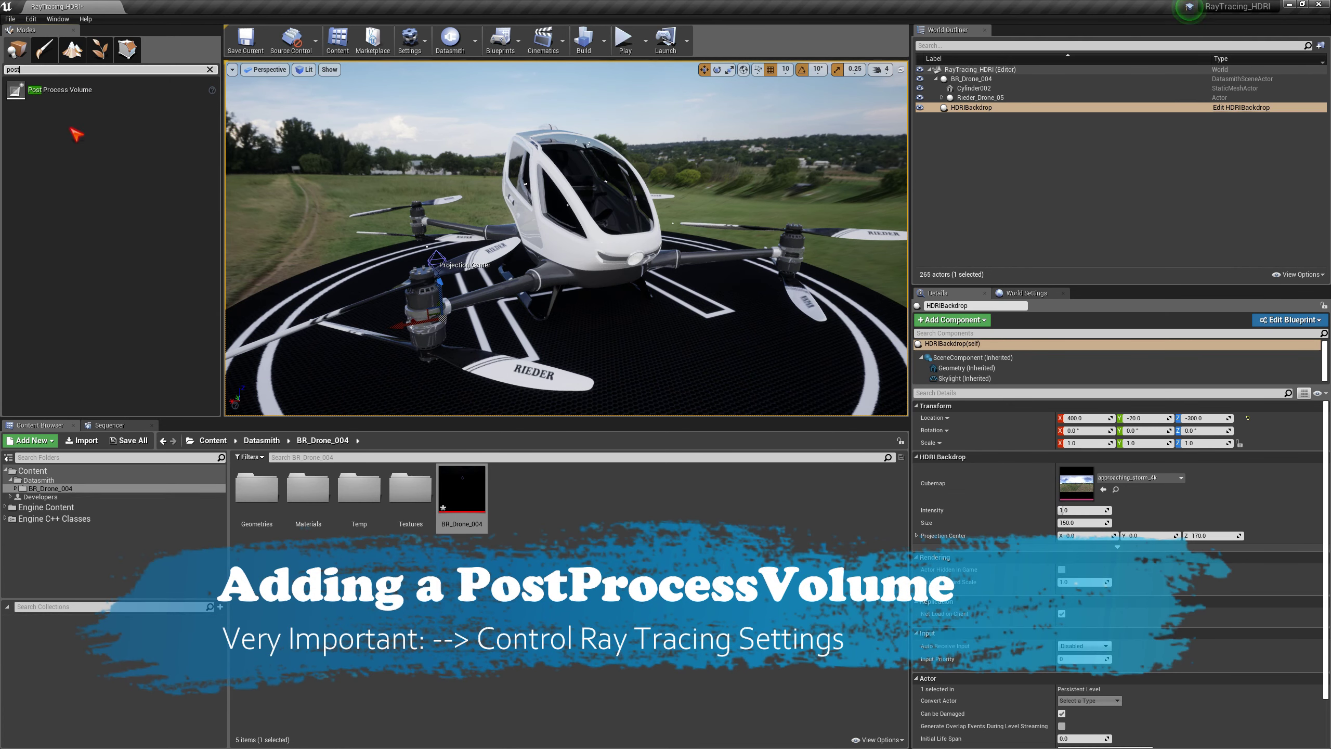
drag(71, 90, 589, 257)
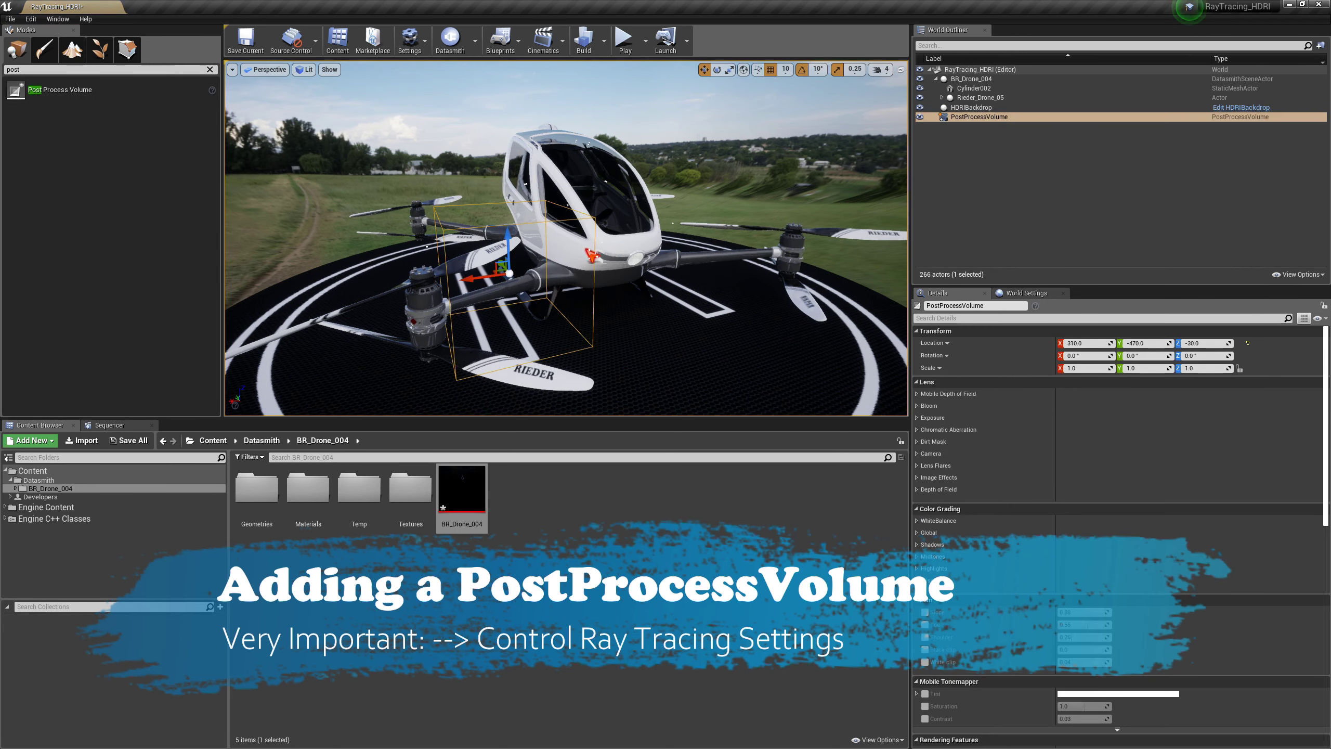
Enable Infinite Extent (Unbound) on the PostProcessVolume, finding it with the filter unbound, and clear the filter.
click(978, 319)
text(unbound)
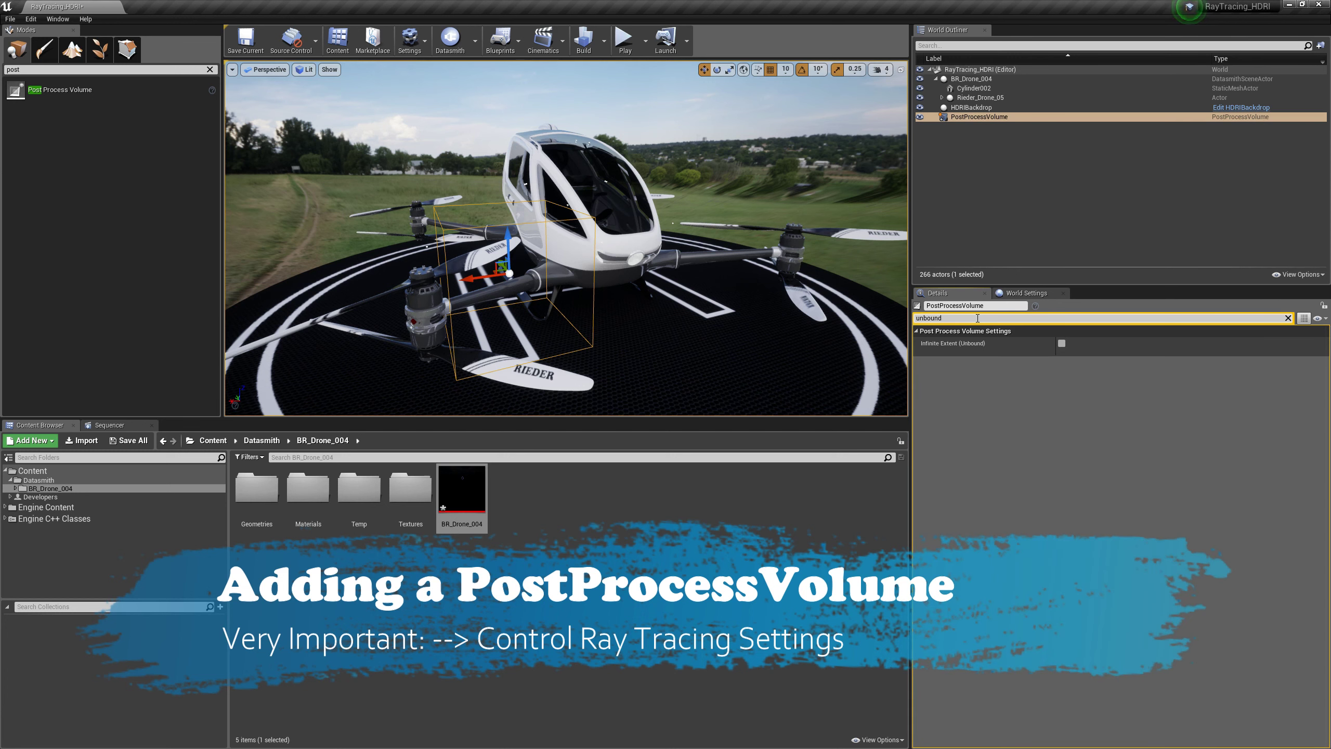
click(1062, 344)
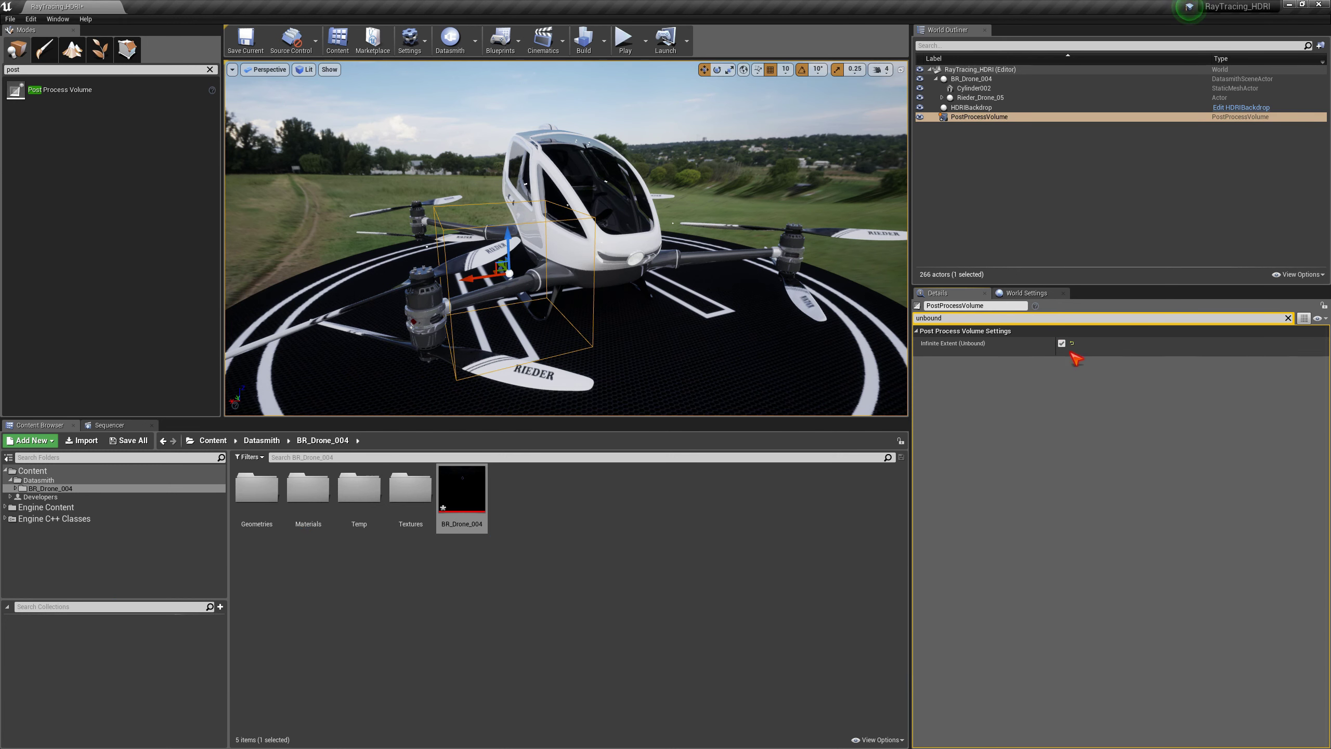
click(1289, 318)
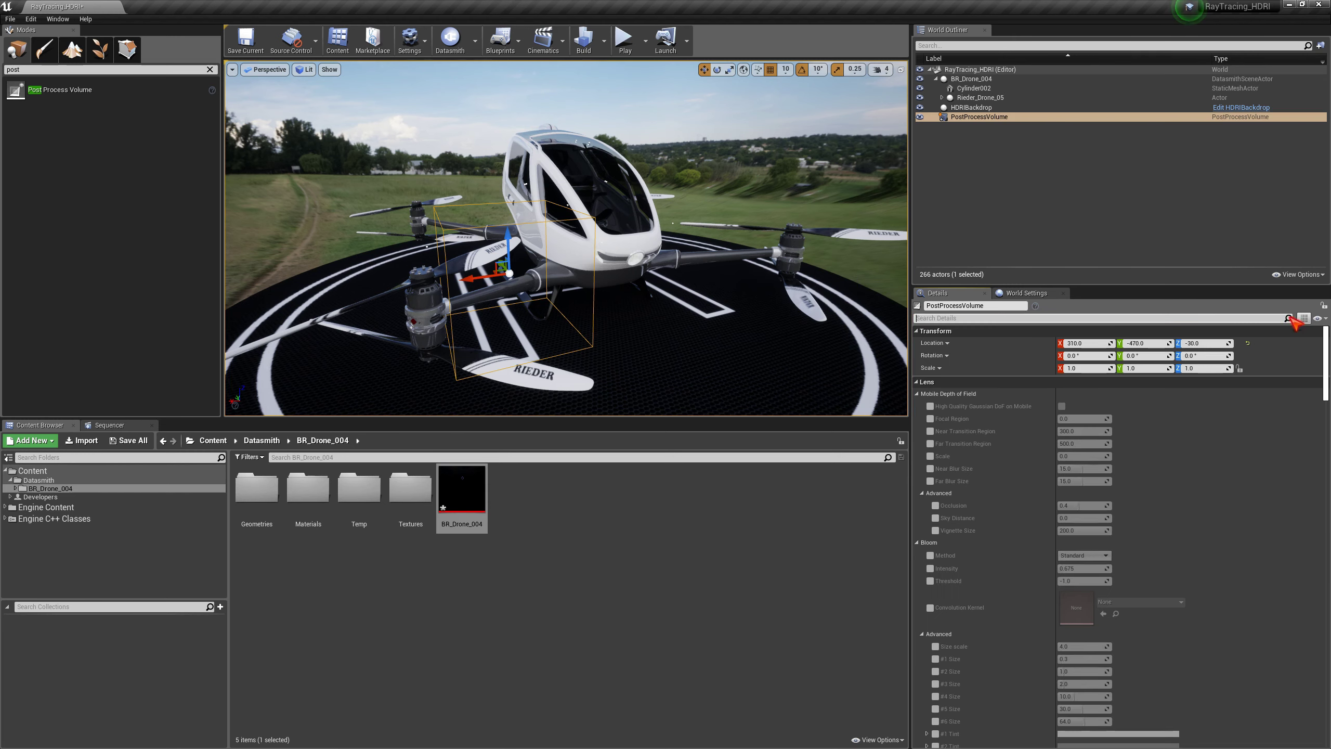
Move the PostProcessVolume away from the drone to about X 560, Y -450, Z -30.
click(992, 117)
drag(466, 278, 321, 299)
middle_drag(462, 292, 374, 302)
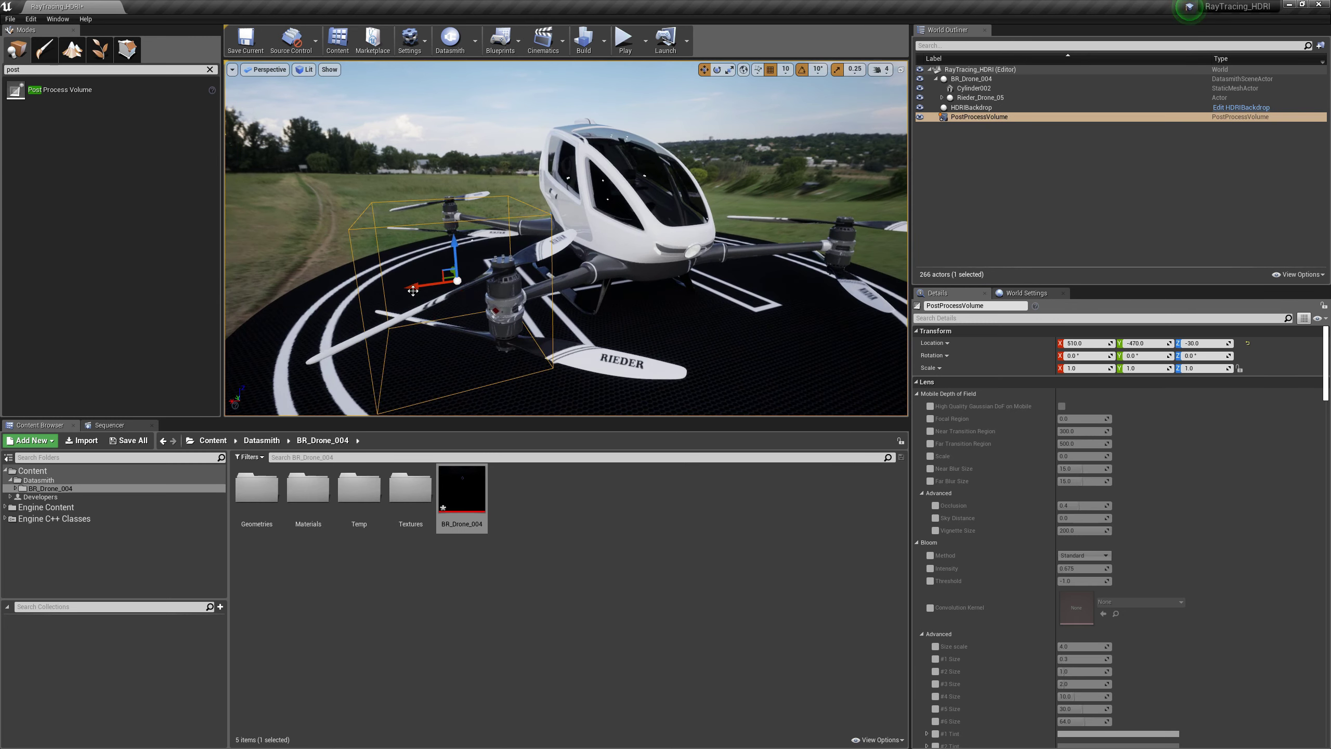
drag(415, 289, 558, 289)
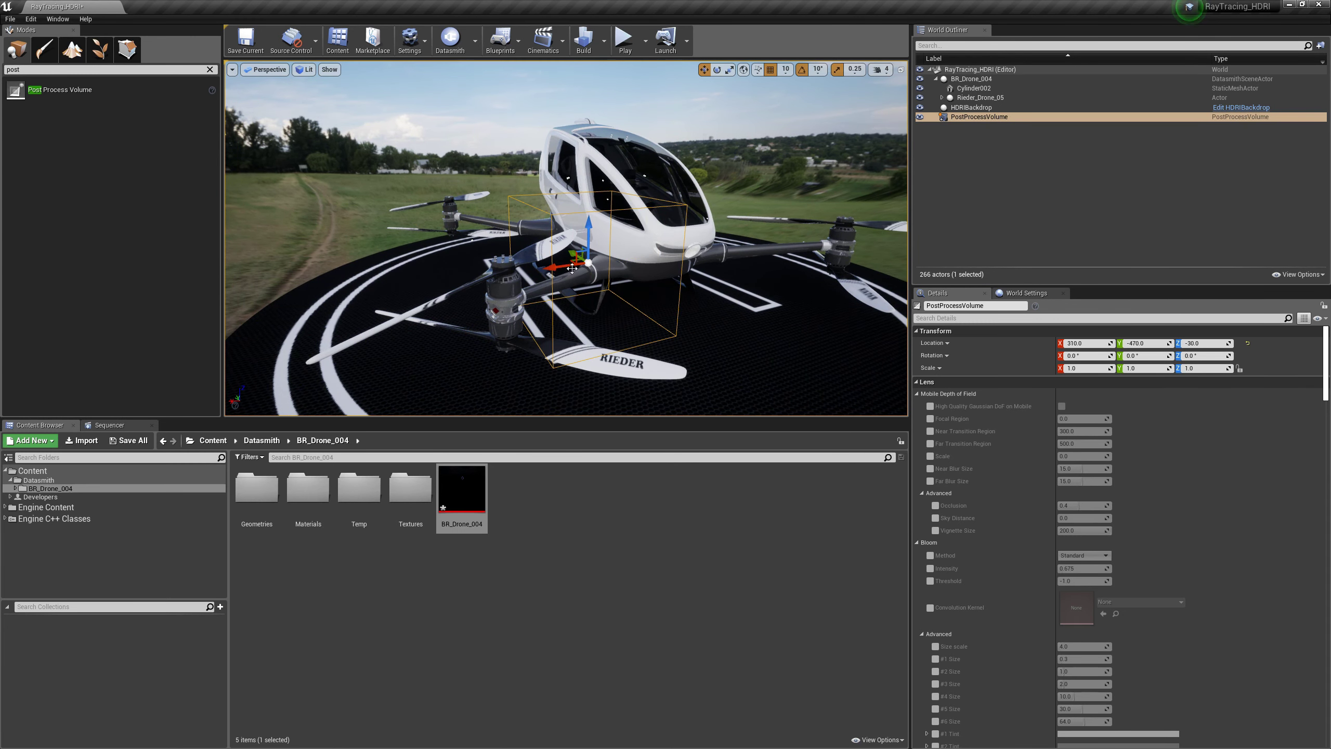
drag(573, 253, 390, 284)
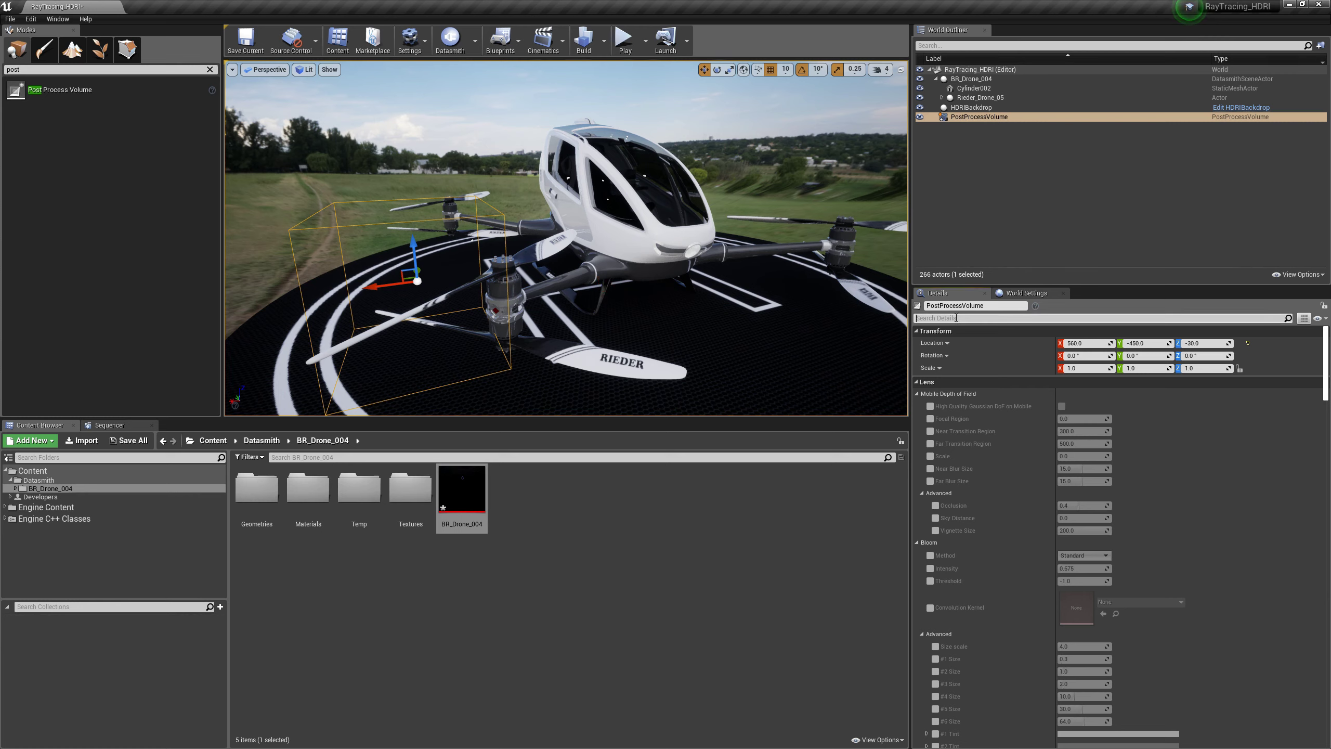
Filter the PostProcessVolume details for ray, then enable Ray Tracing Global Illumination with Samples Per Pixel set to 1.
click(956, 318)
text(ray)
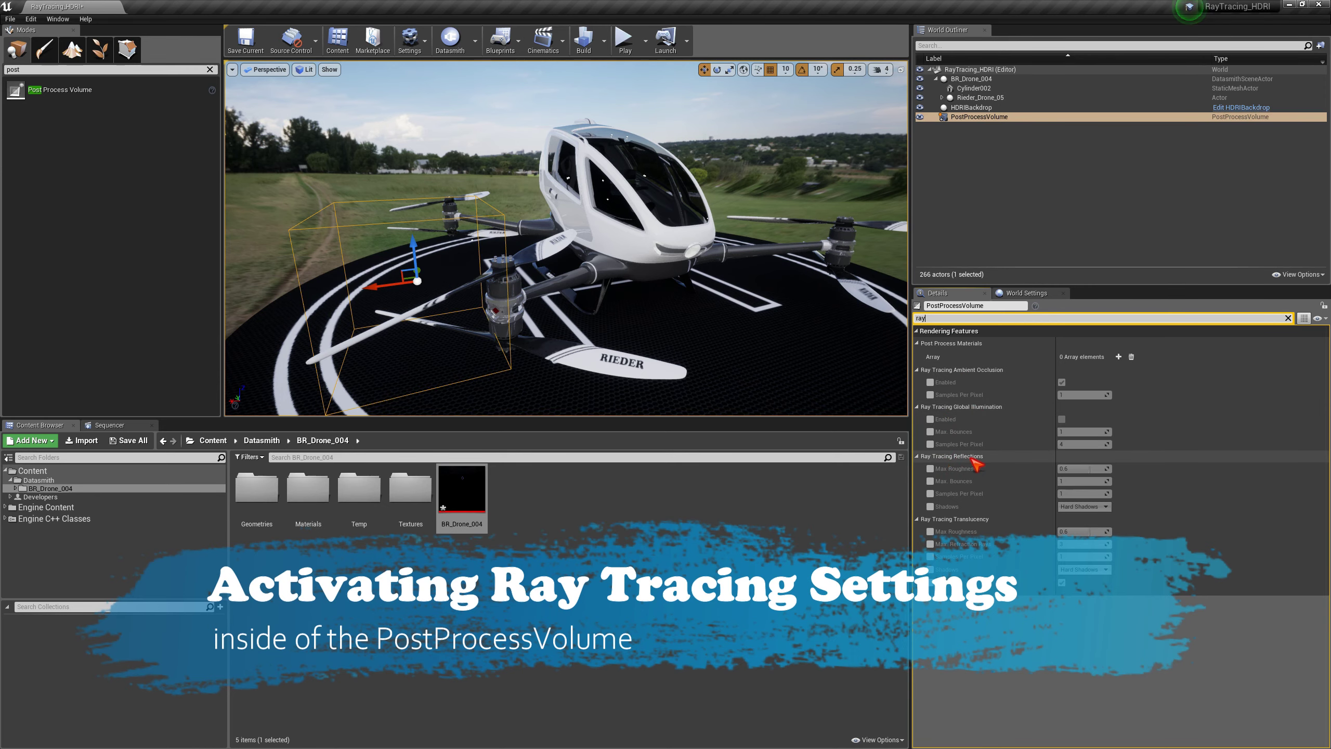
middle_drag(689, 291, 666, 278)
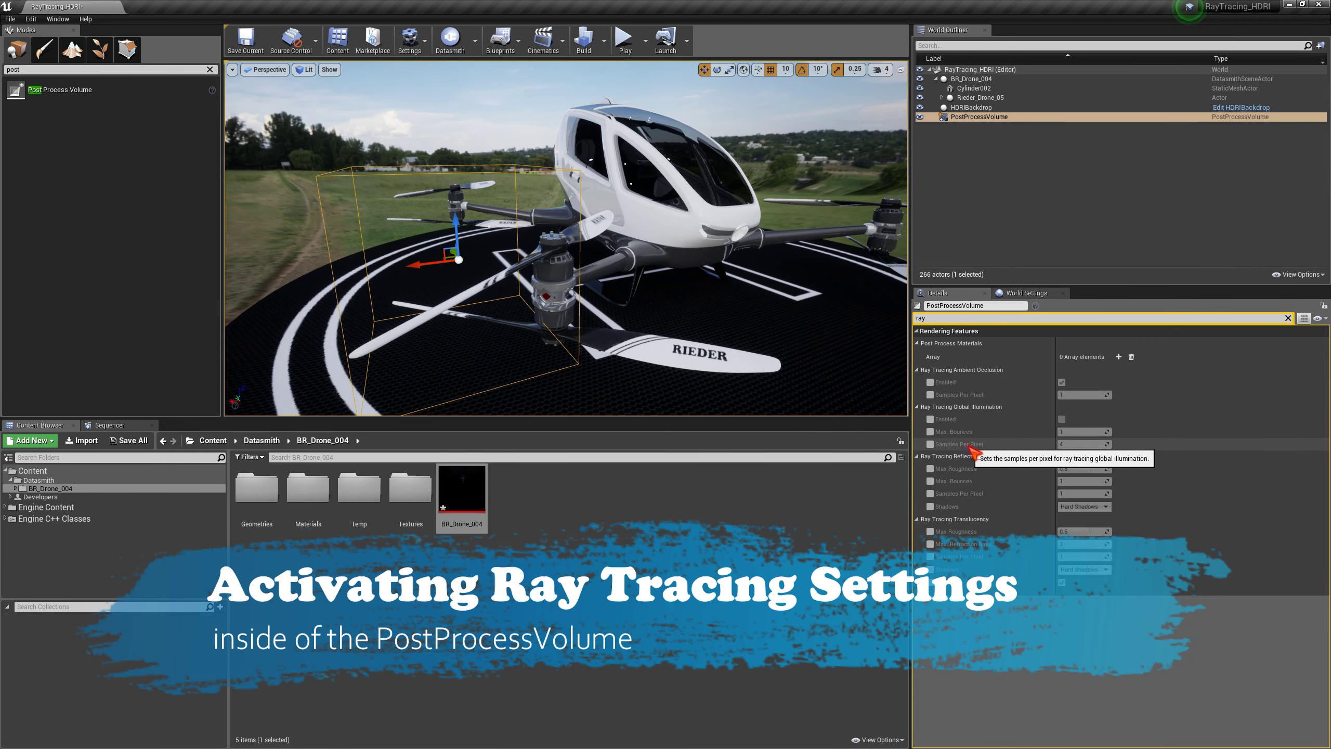
click(930, 419)
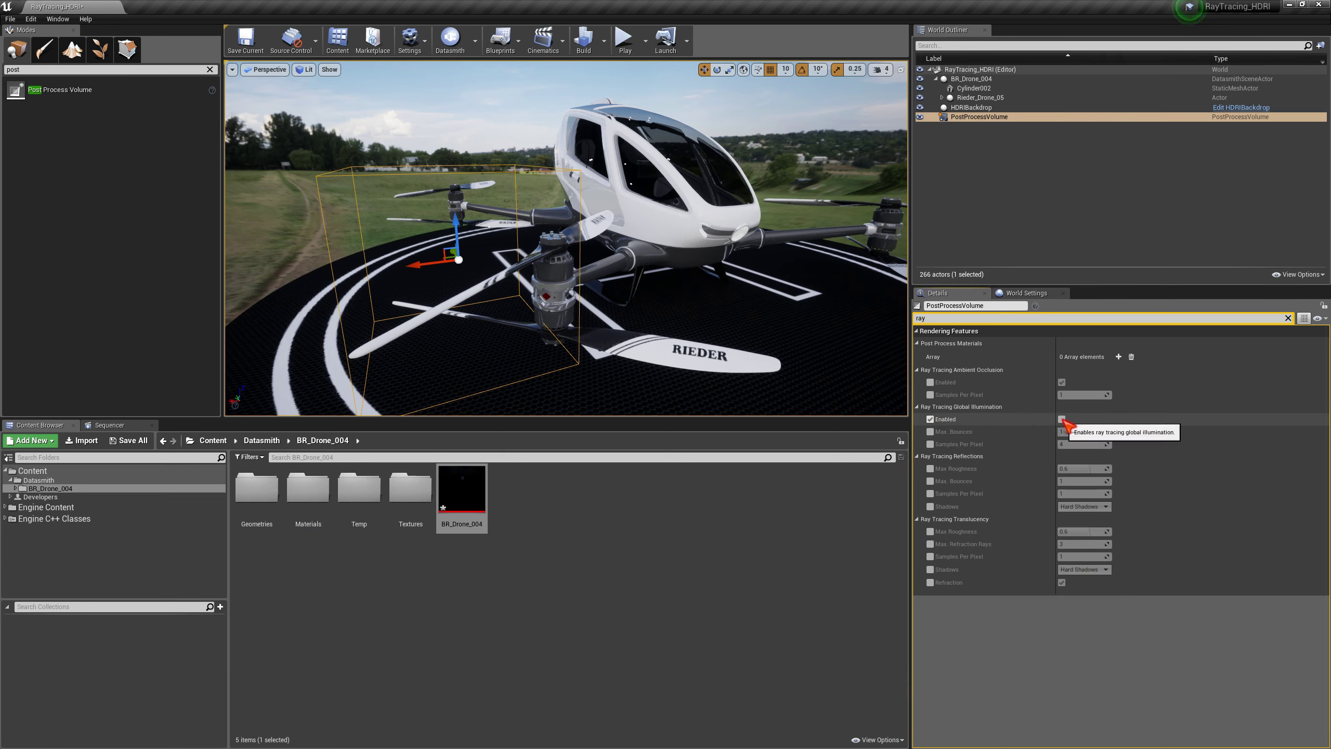
click(930, 444)
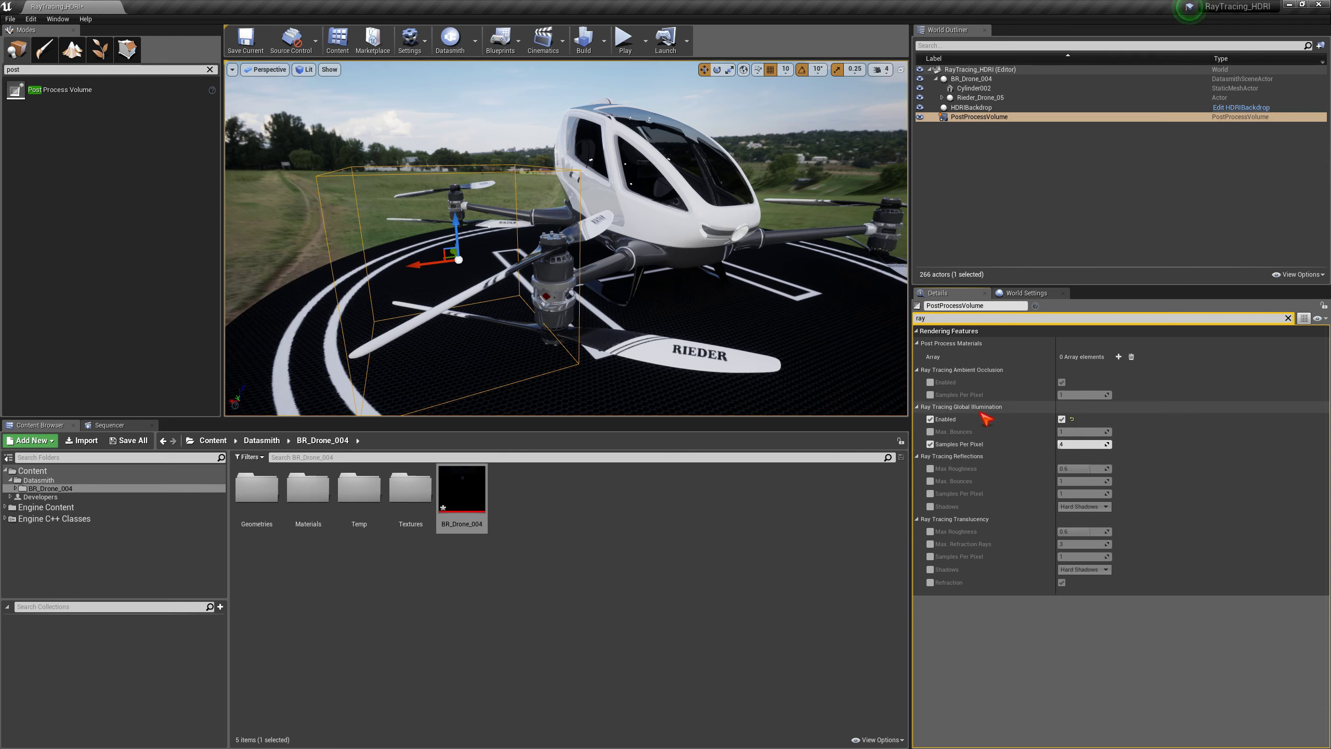
click(1066, 447)
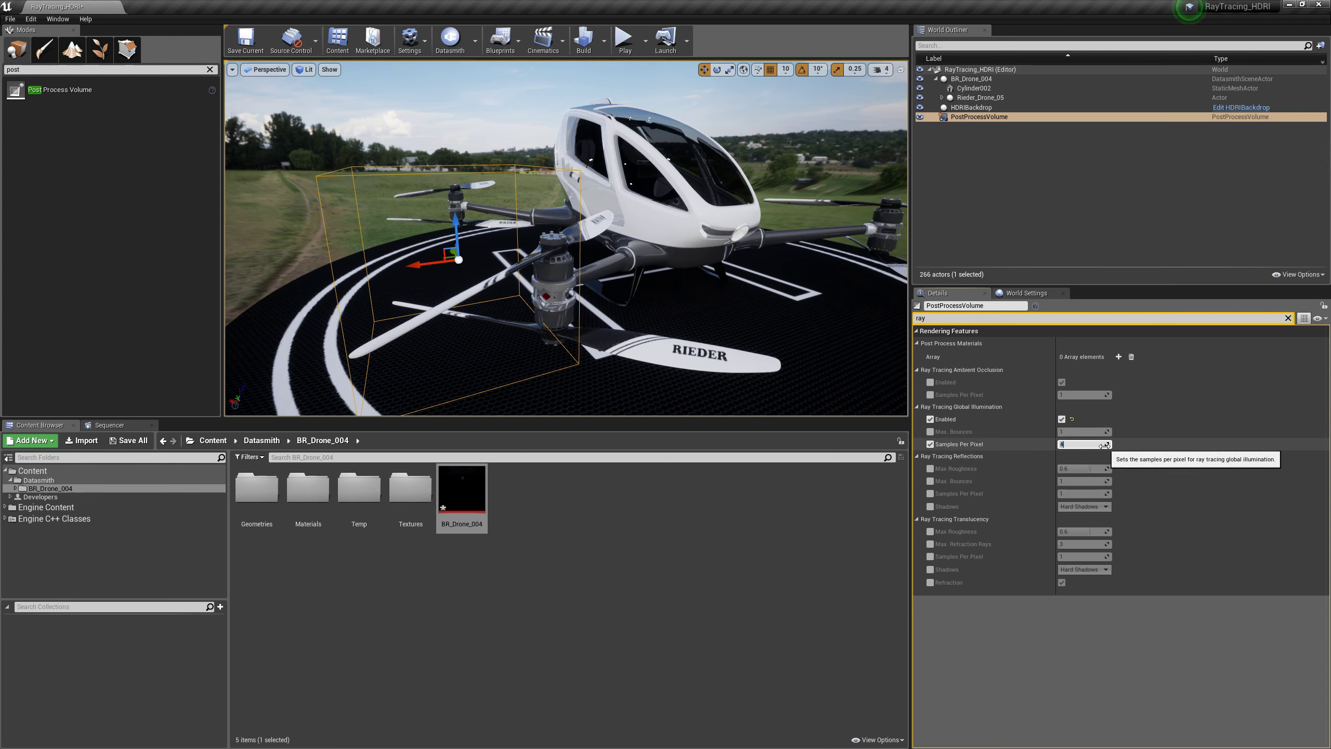
mouse_move(686, 262)
middle_down()
mouse_move(765, 263)
mouse_move(687, 262)
middle_up()
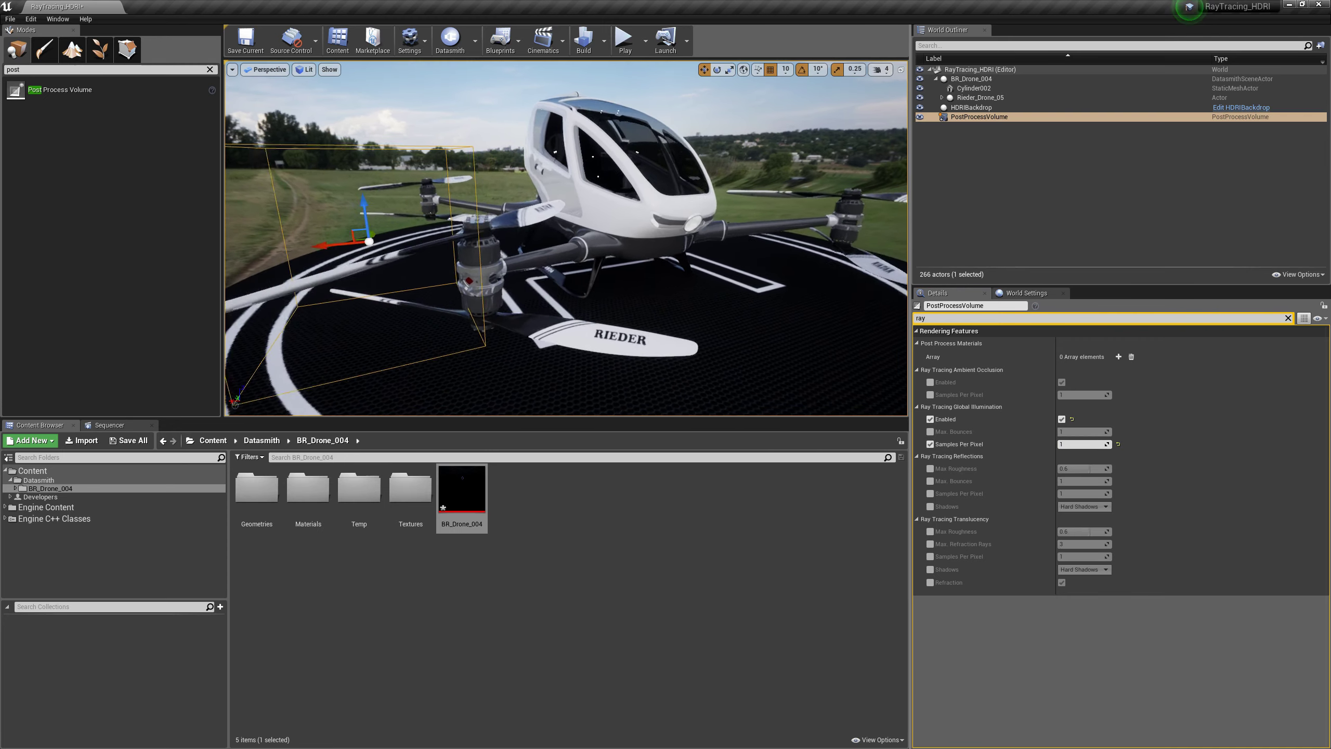
right_drag(688, 267, 687, 266)
Under Ray Tracing Reflections, override Max Roughness at 0.6 and set Shadows to Area Shadows.
click(931, 469)
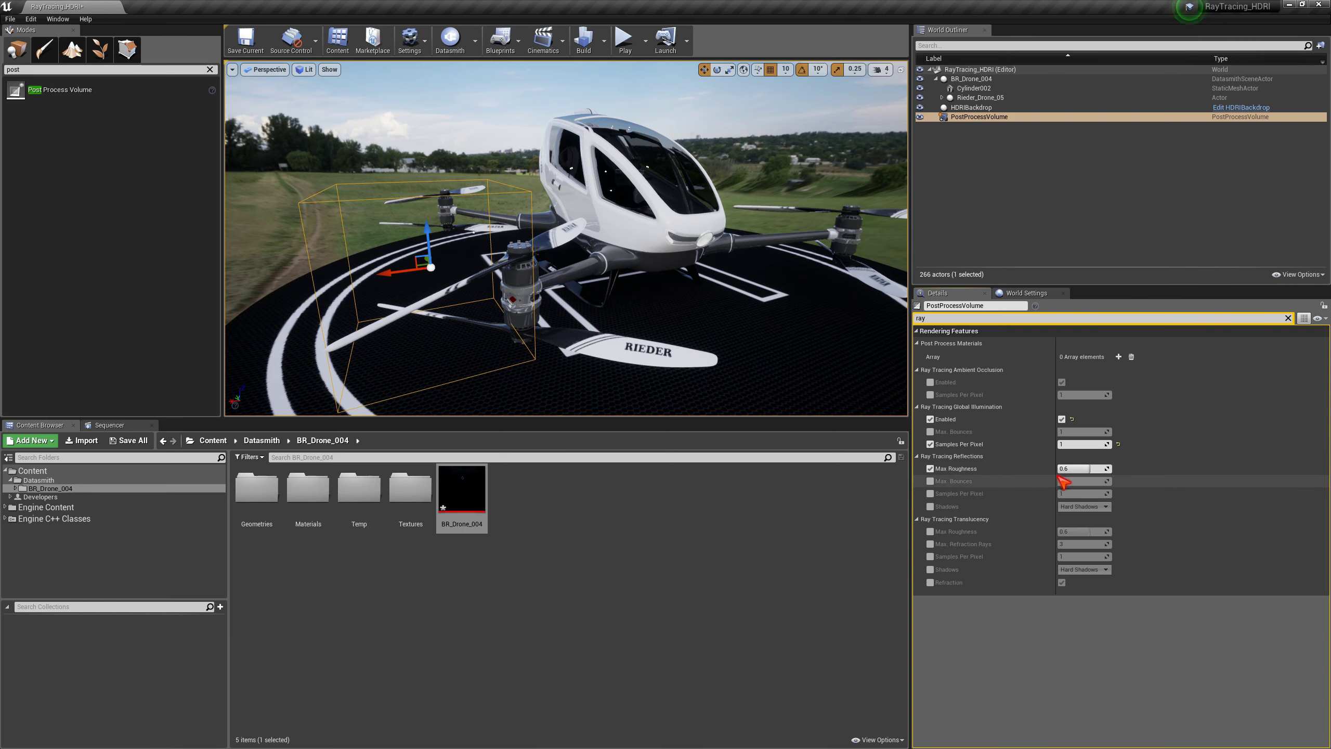
click(930, 506)
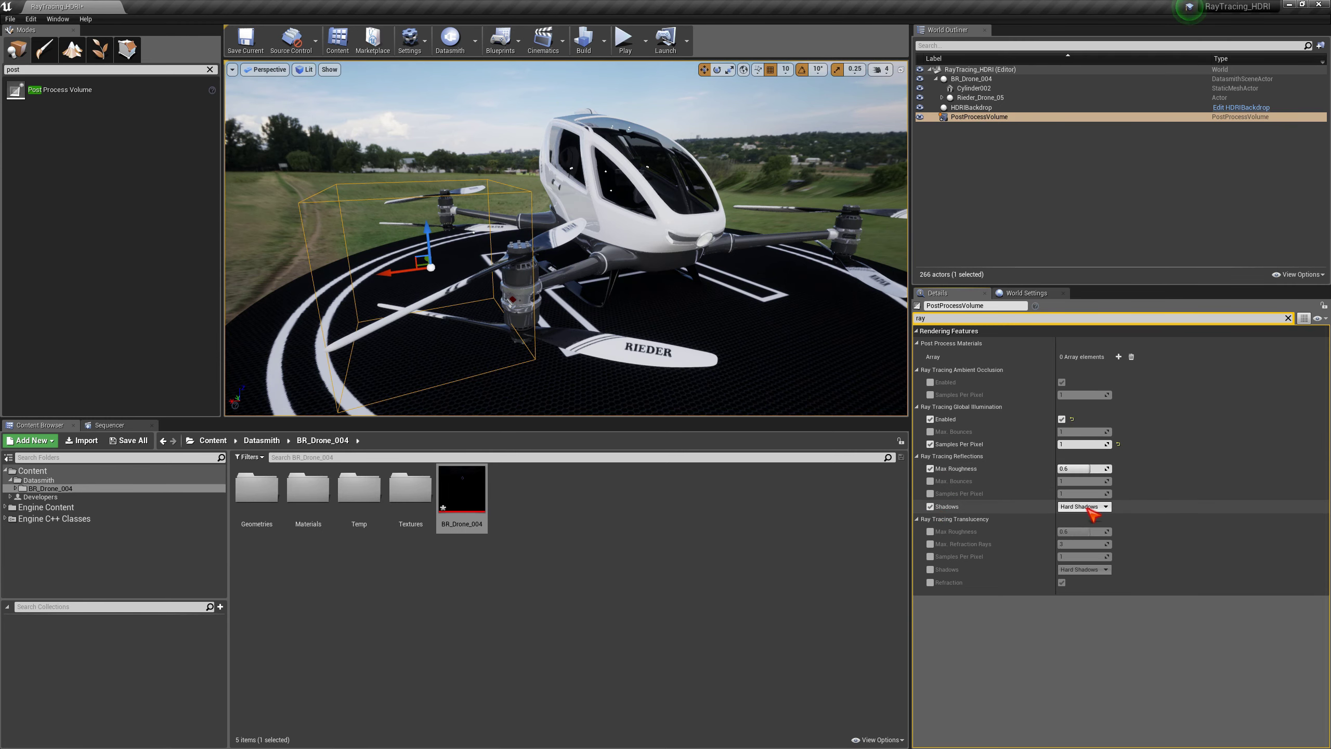
scroll(675, 322, up, 3)
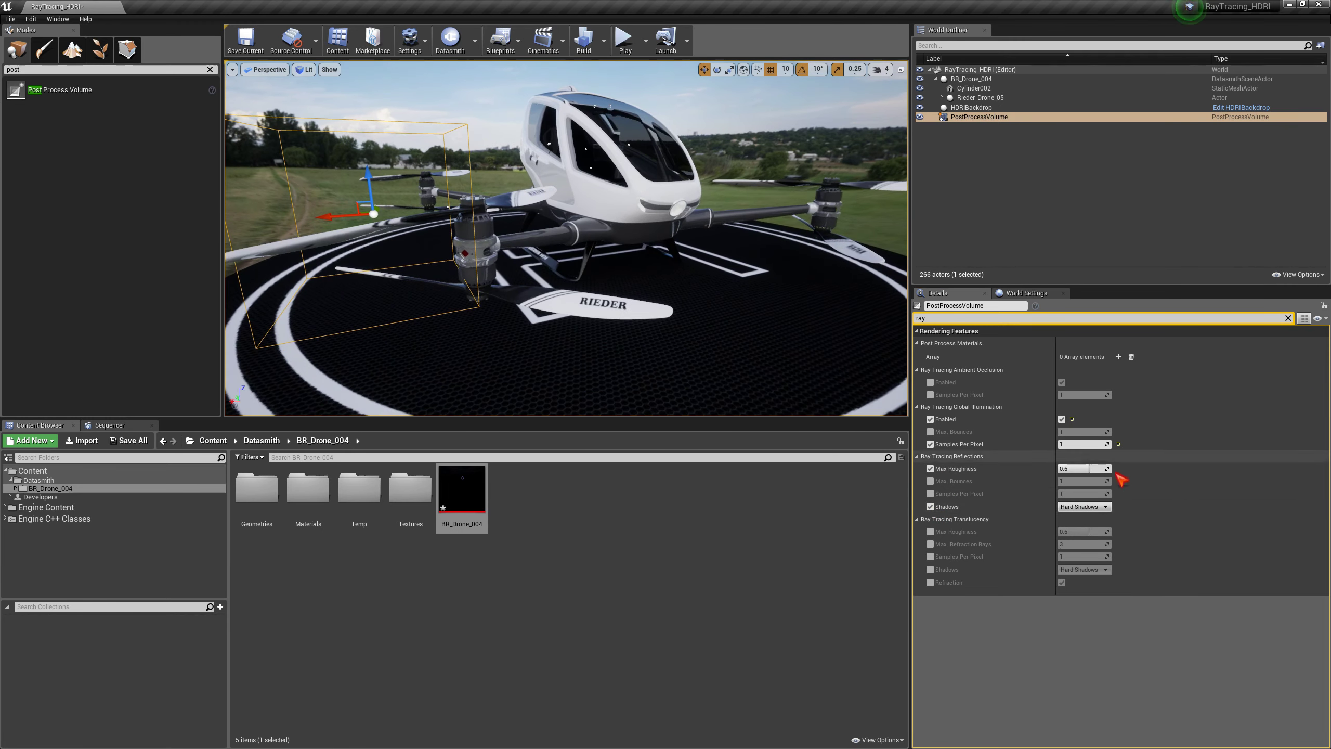
click(1082, 507)
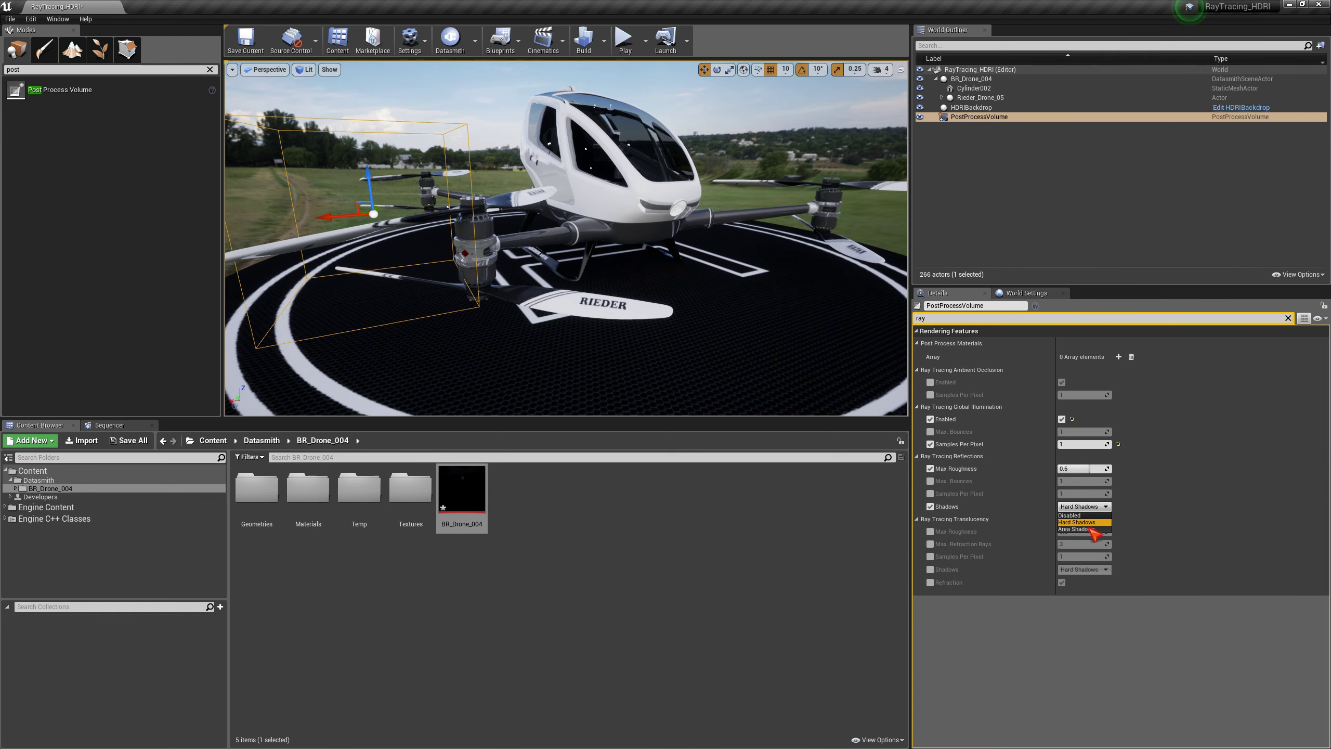
click(1080, 529)
Switch the viewport to Game View, inspect the drone's underside and landing gear, and keep reflection Shadows on Area Shadows.
right_drag(682, 306, 681, 306)
alt+drag(839, 314, 683, 310)
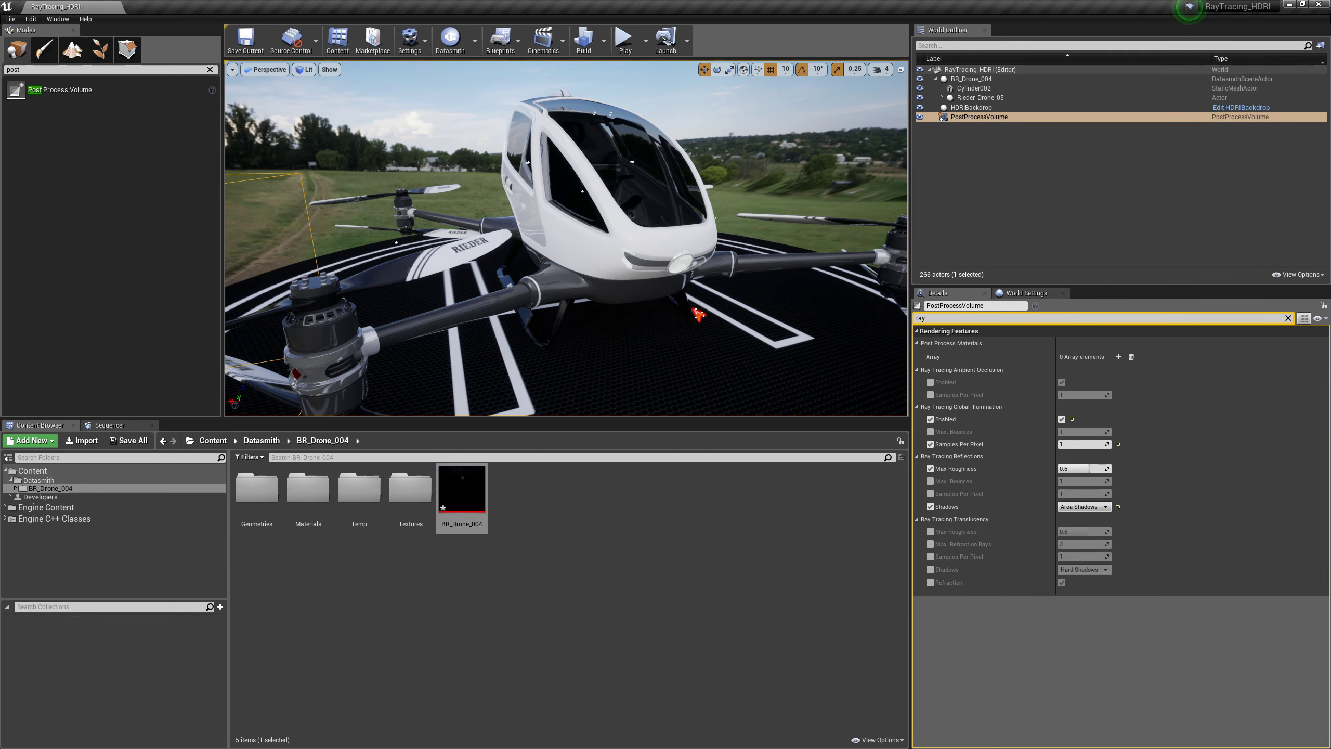
mouse_move(646, 263)
mouse_down()
mouse_move(646, 335)
mouse_move(652, 262)
mouse_move(651, 278)
mouse_up()
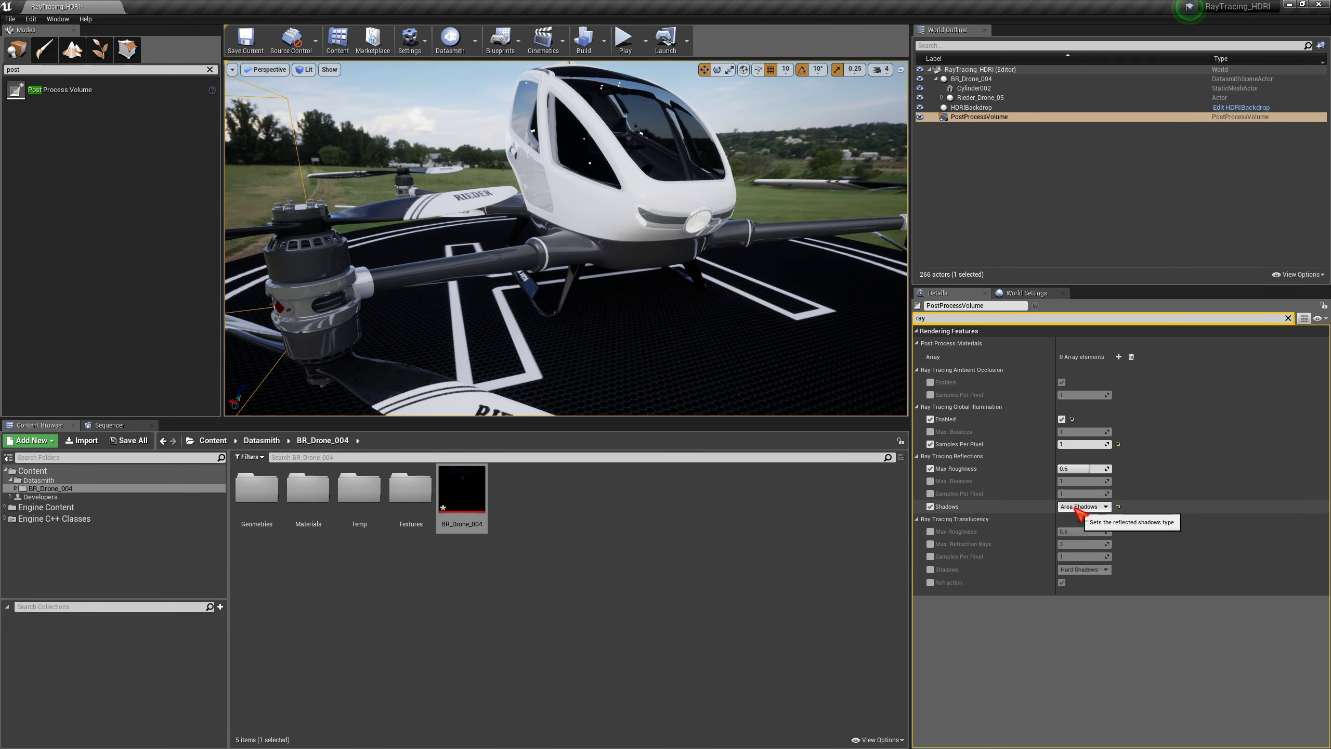
alt+drag(599, 289, 652, 236)
key(g)
alt+right_drag(660, 277, 655, 297)
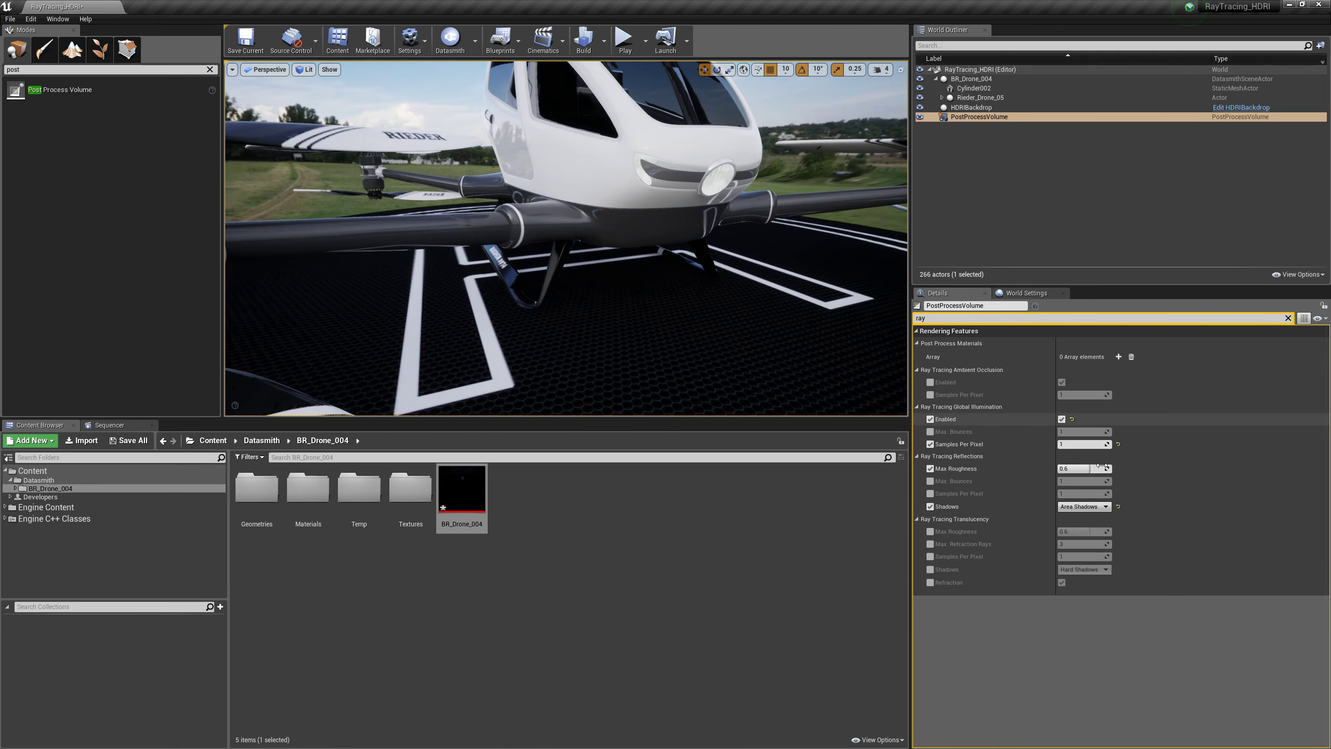
click(1085, 509)
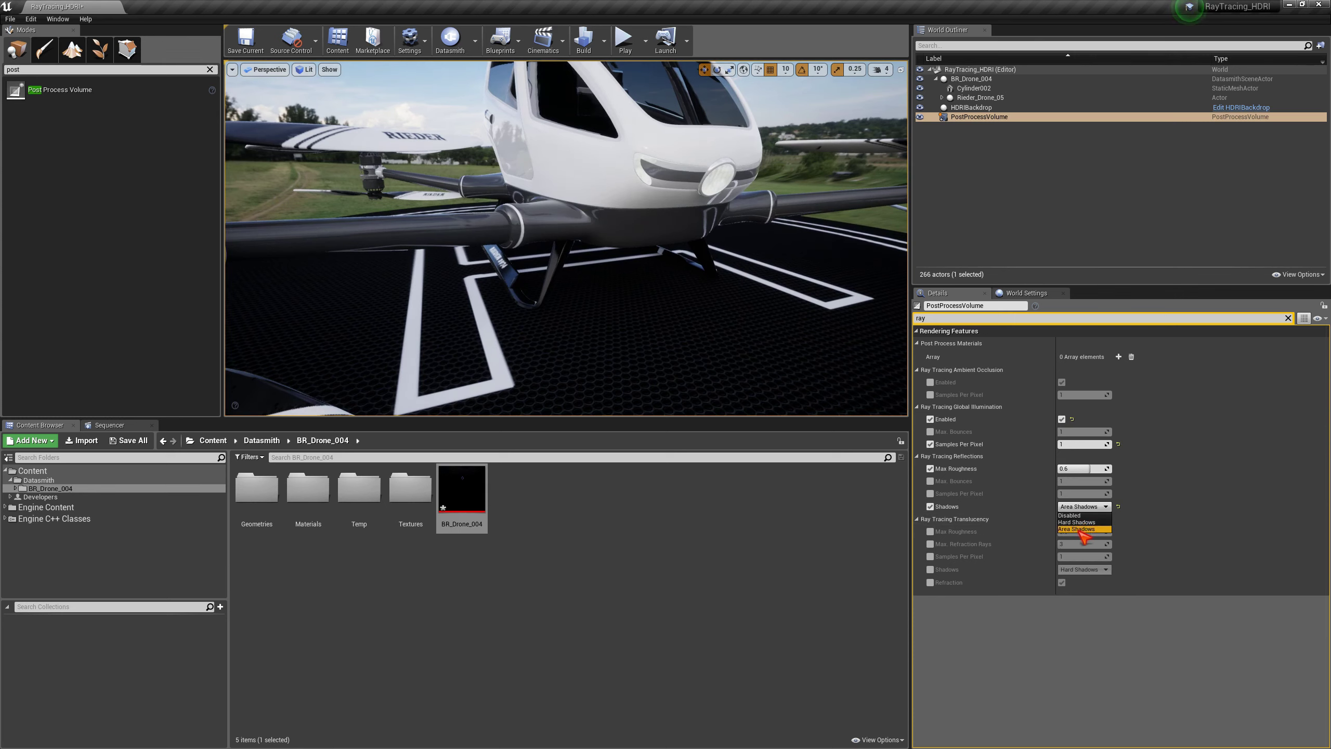
click(1082, 530)
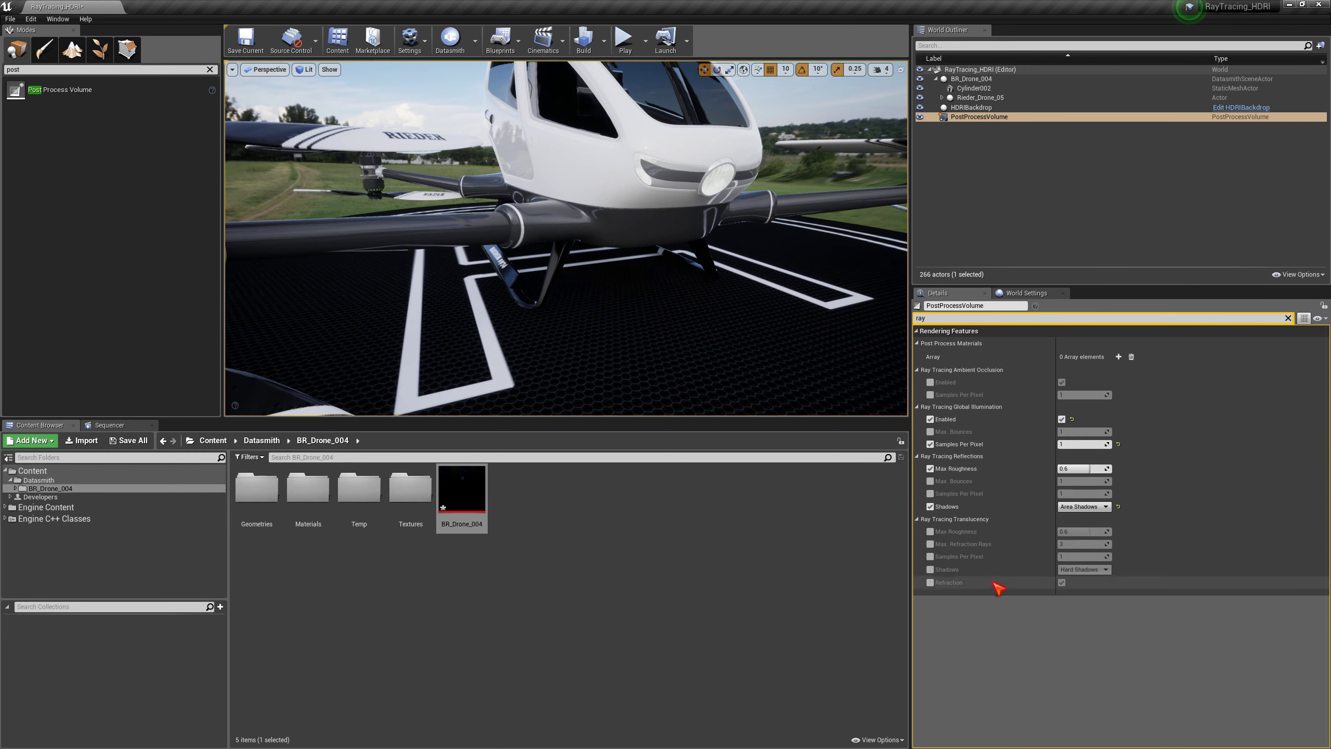
Override the Ray Tracing Translucency Max Roughness with a value of 0.6.
middle_drag(704, 258, 827, 152)
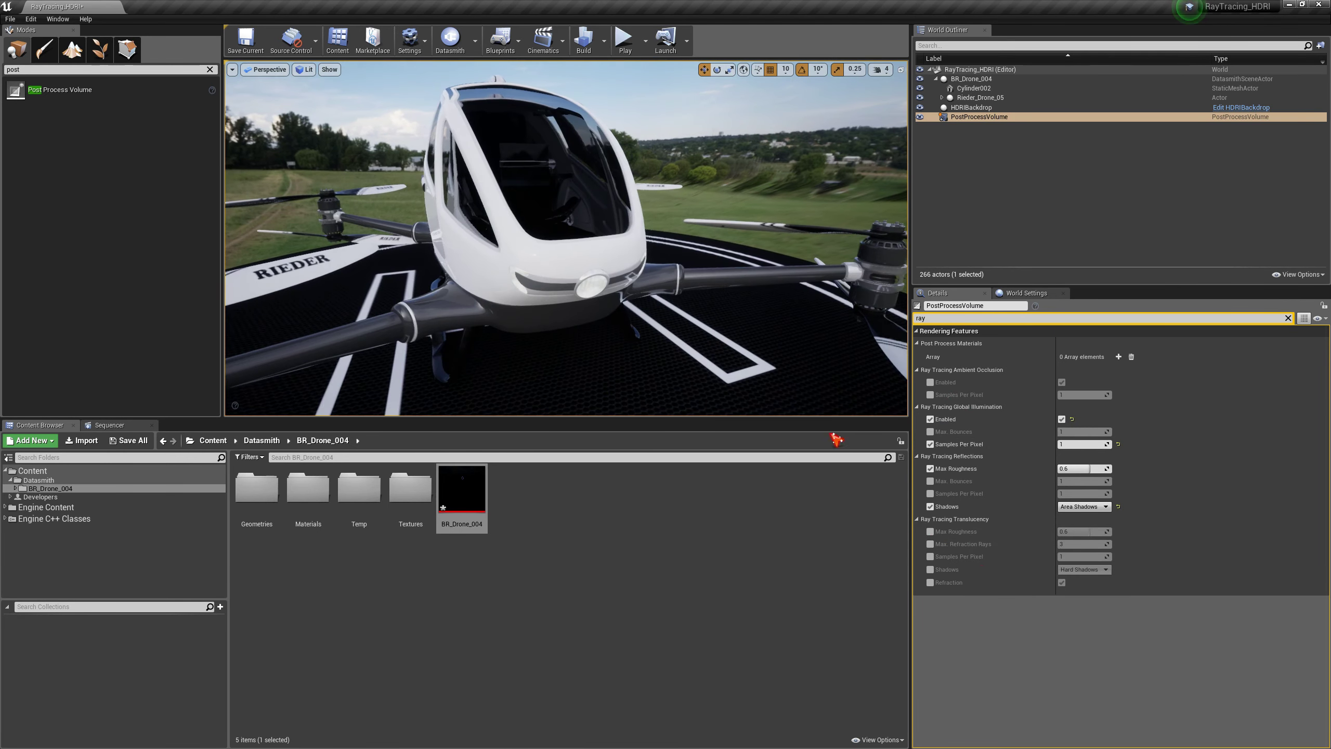
click(930, 531)
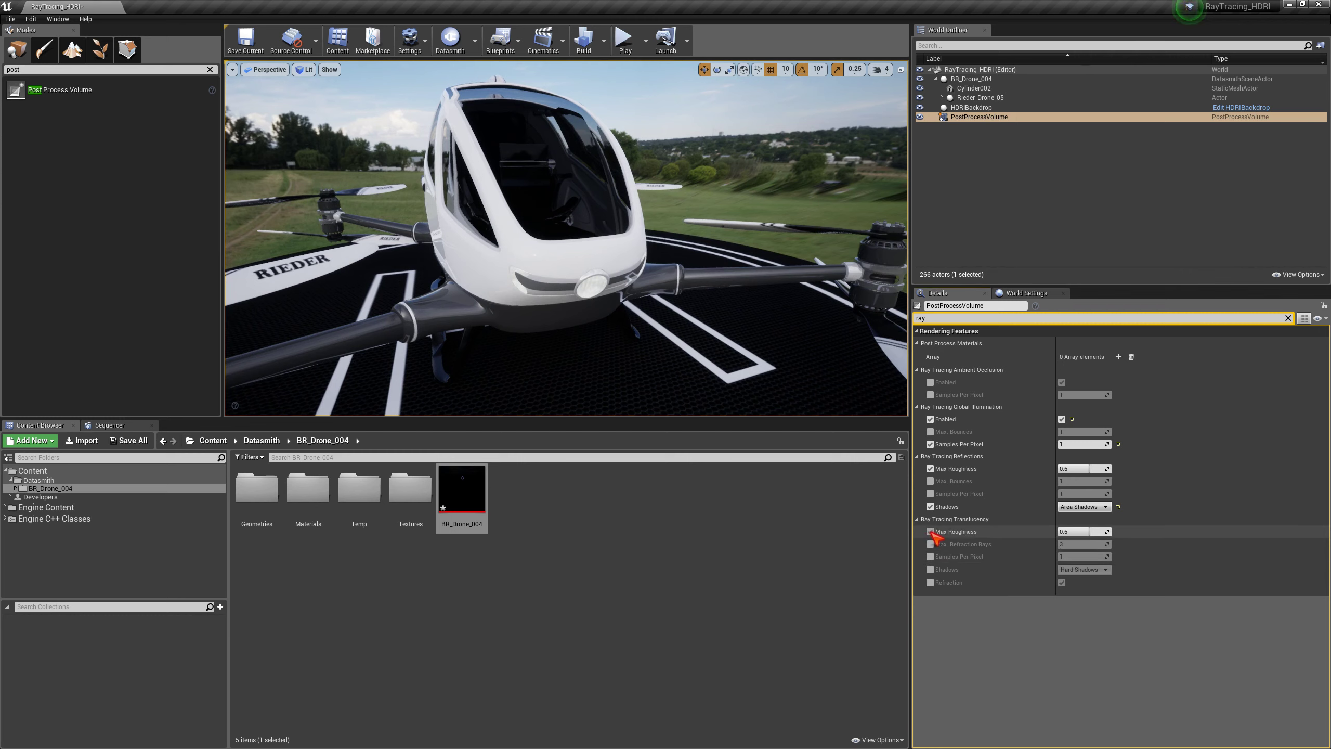
drag(1075, 532, 1111, 532)
click(1063, 532)
text(0.6)
key(Return)
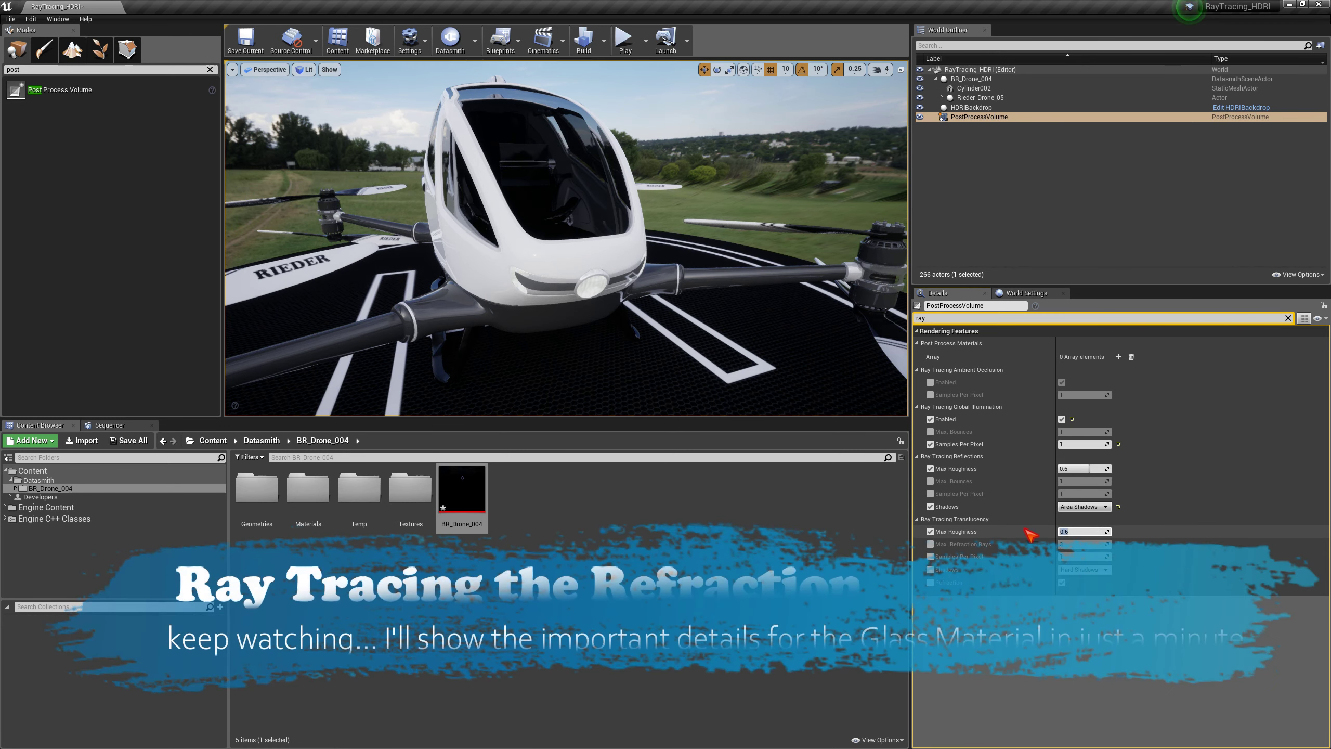
Under Ray Tracing Translucency, set Shadows to Area Shadows and override Samples Per Pixel at 1 and Refraction as enabled.
middle_drag(687, 322, 687, 378)
mouse_move(641, 323)
mouse_down()
mouse_move(641, 272)
mouse_move(641, 341)
mouse_up()
middle_drag(642, 318, 534, 302)
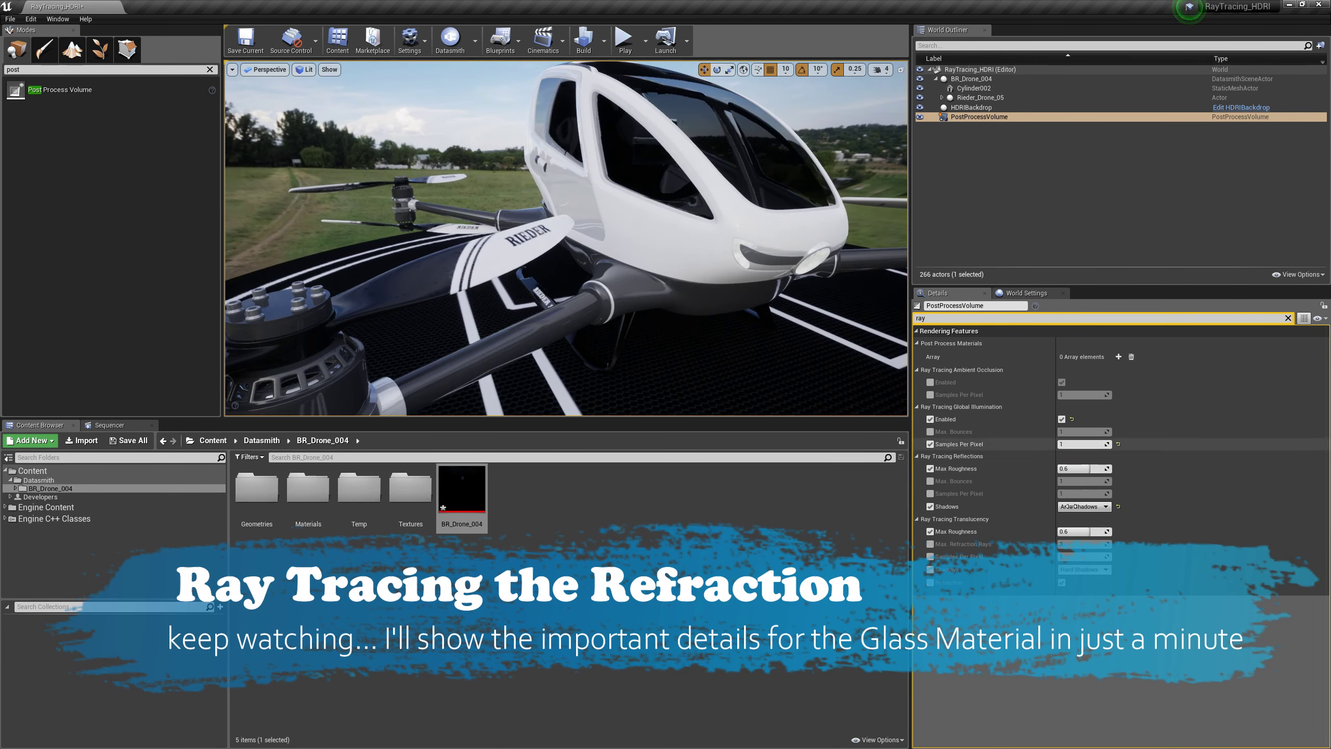
click(1101, 570)
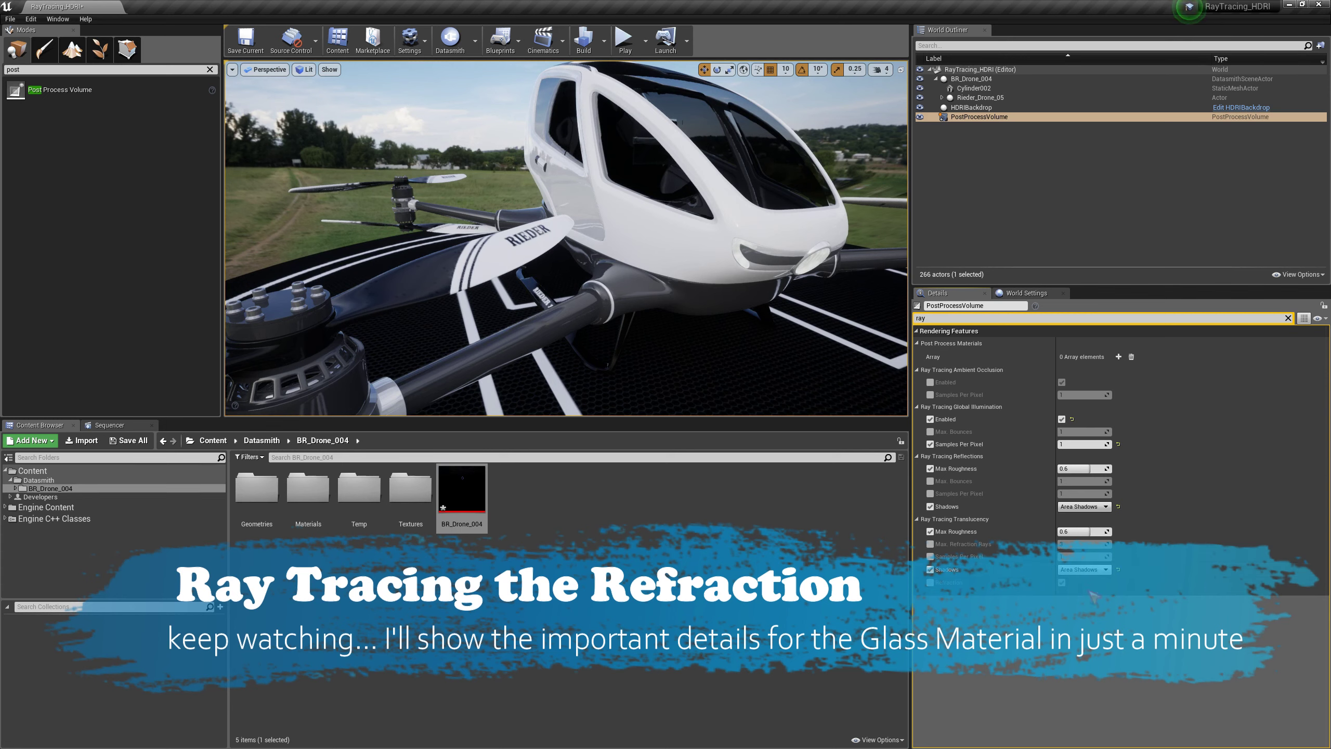
click(931, 556)
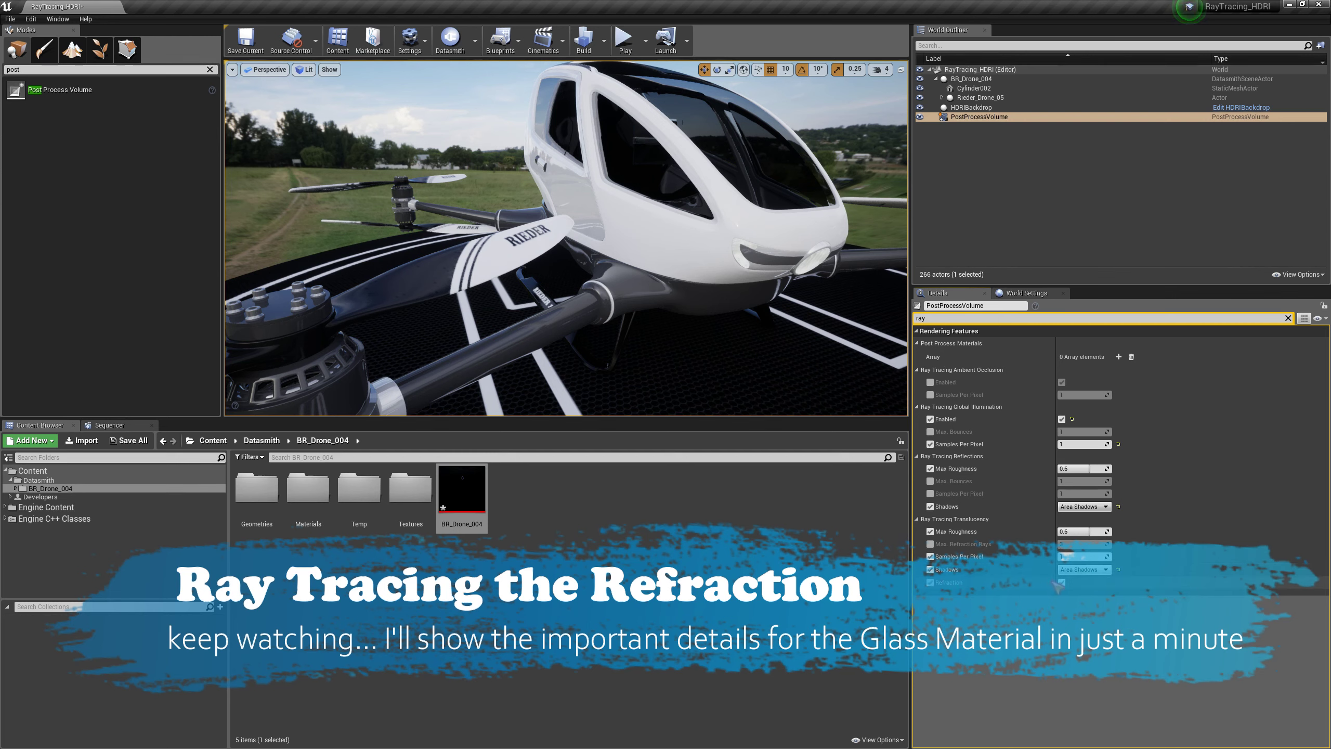
alt+drag(713, 330, 618, 294)
right_drag(619, 294, 708, 289)
alt+drag(524, 304, 570, 256)
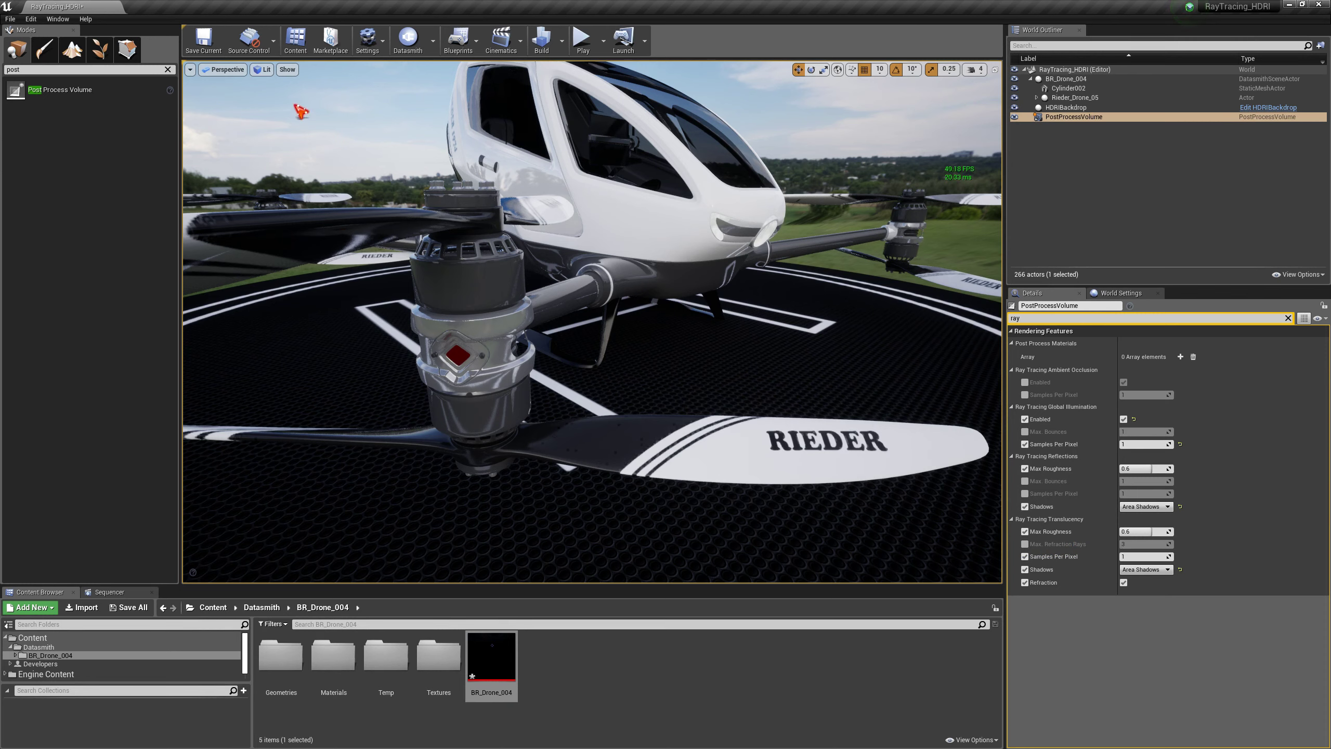
Toggle the viewport's Show FPS display off and back on.
click(190, 69)
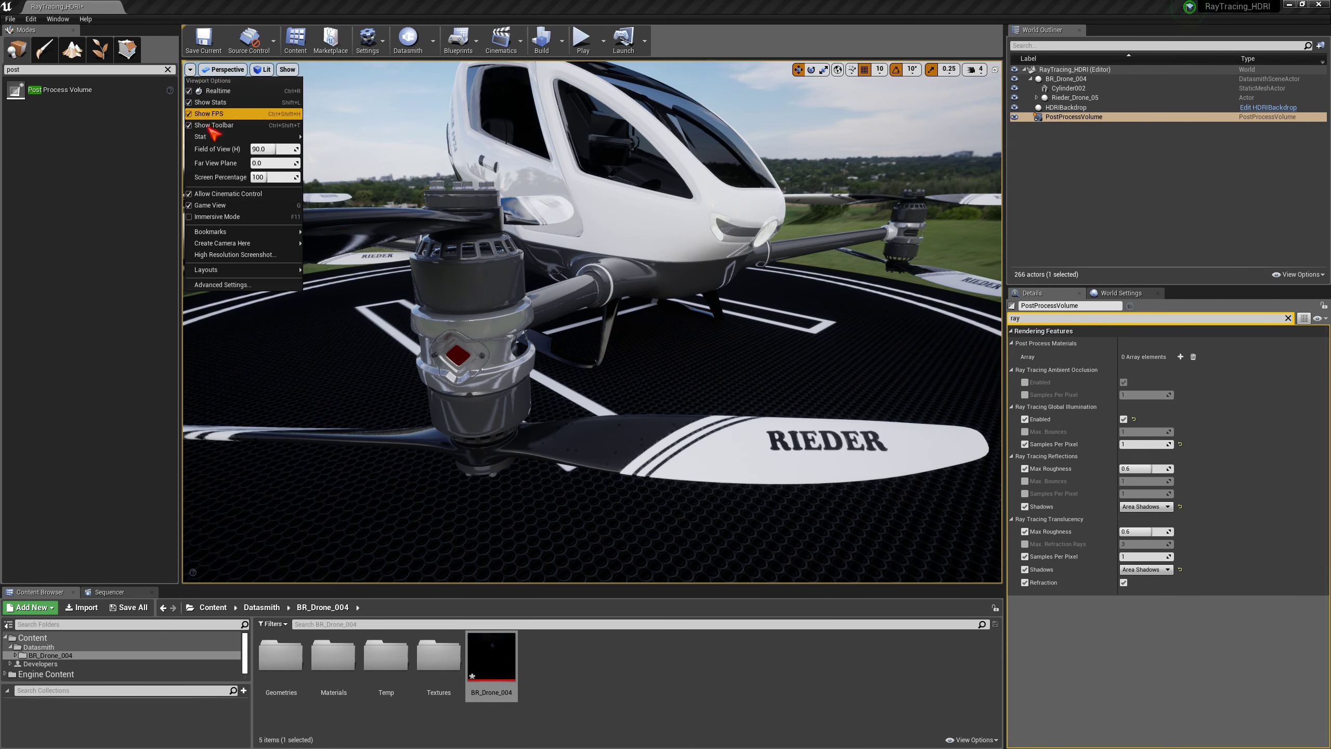
mouse_move(213, 135)
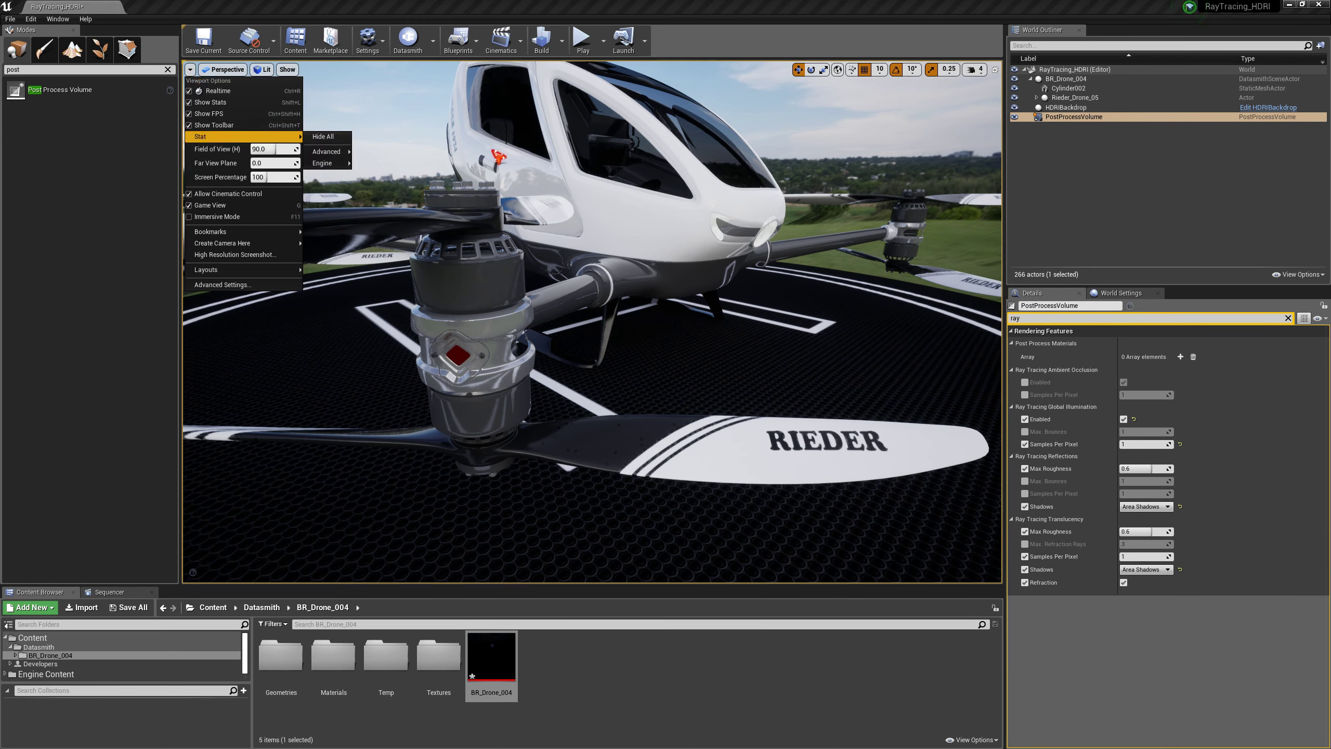
click(204, 114)
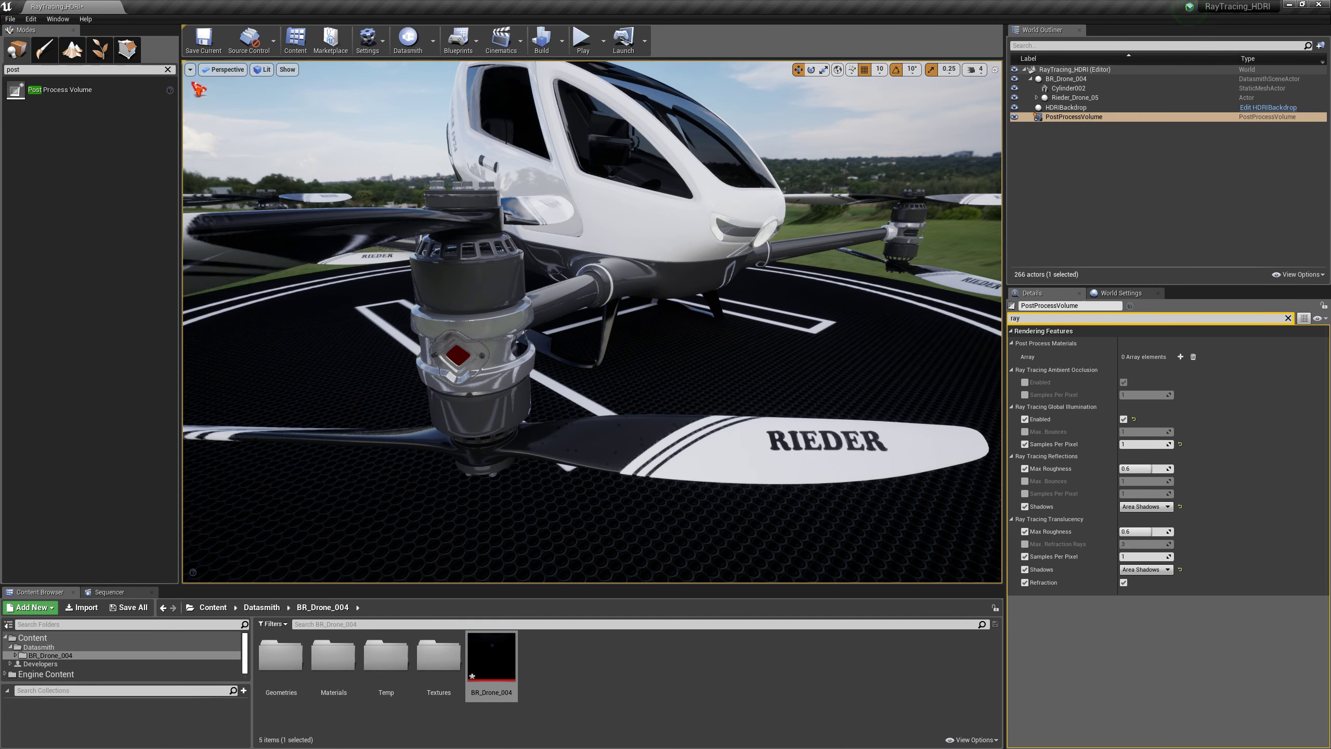
click(189, 70)
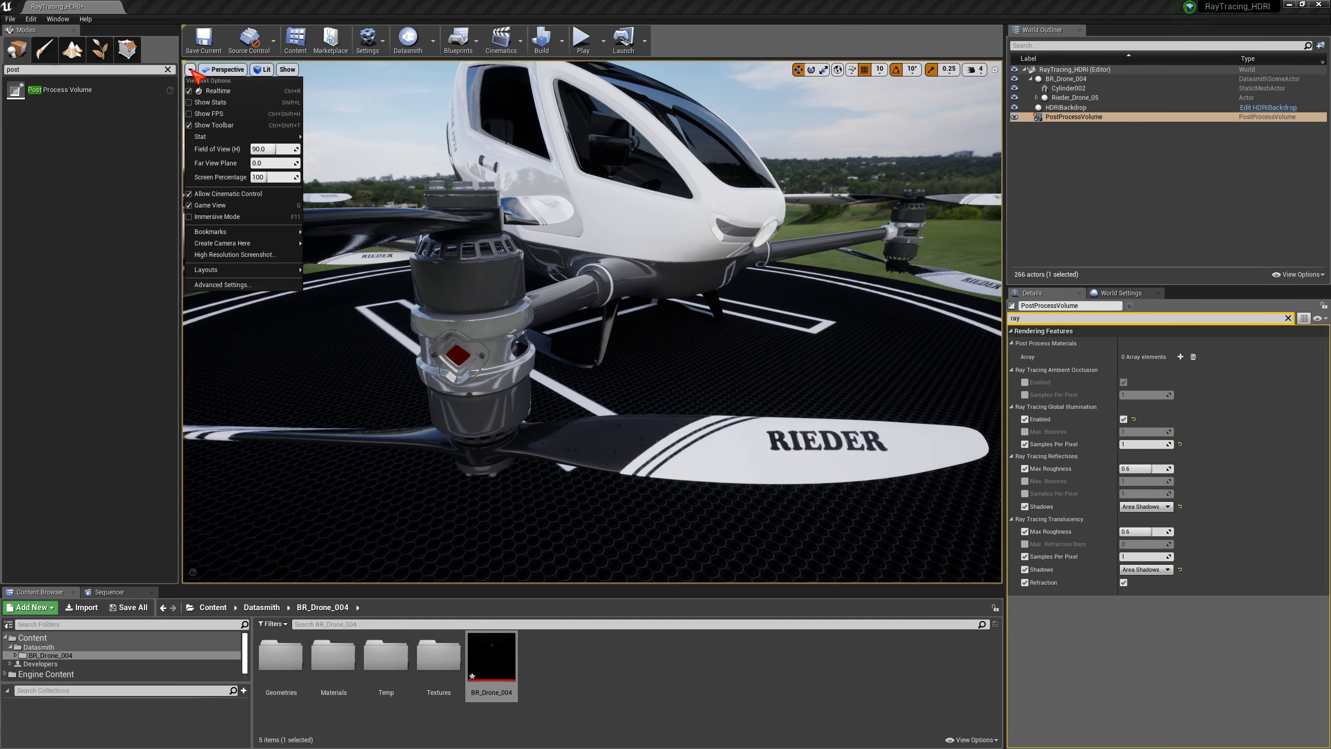
click(209, 113)
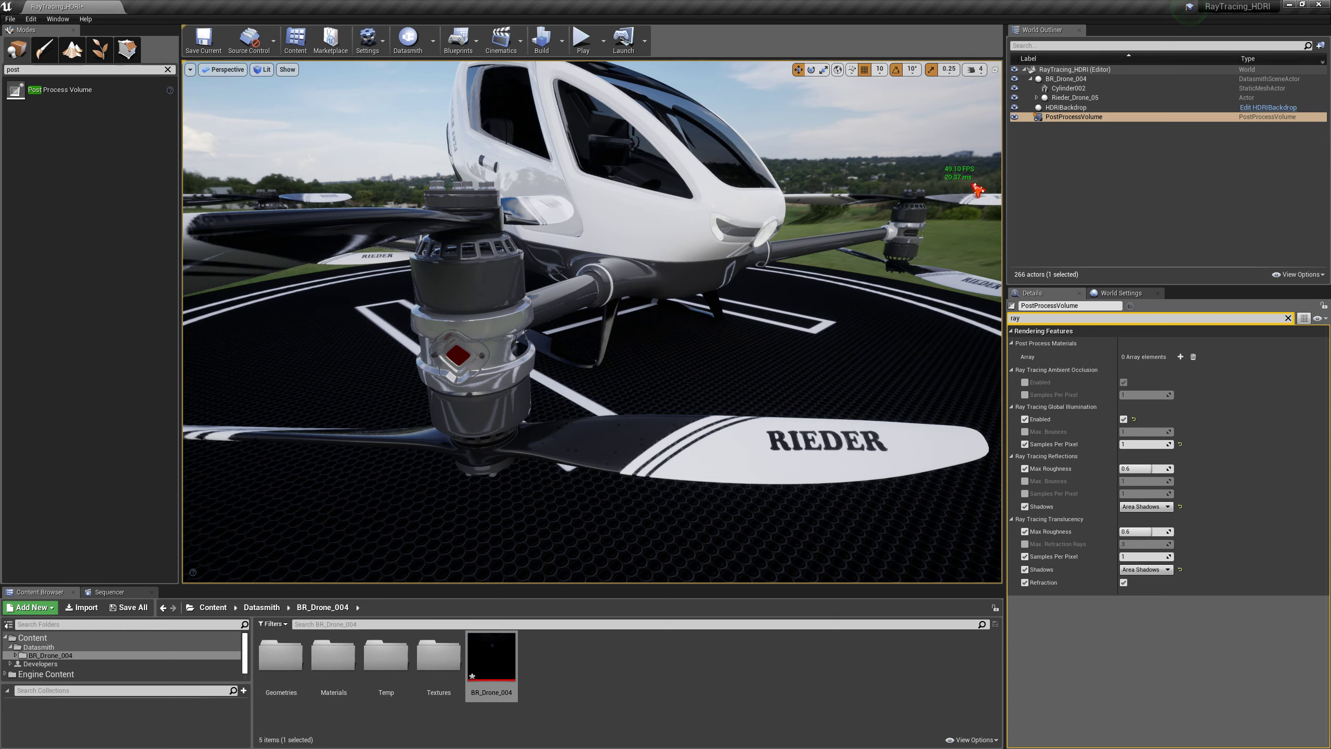
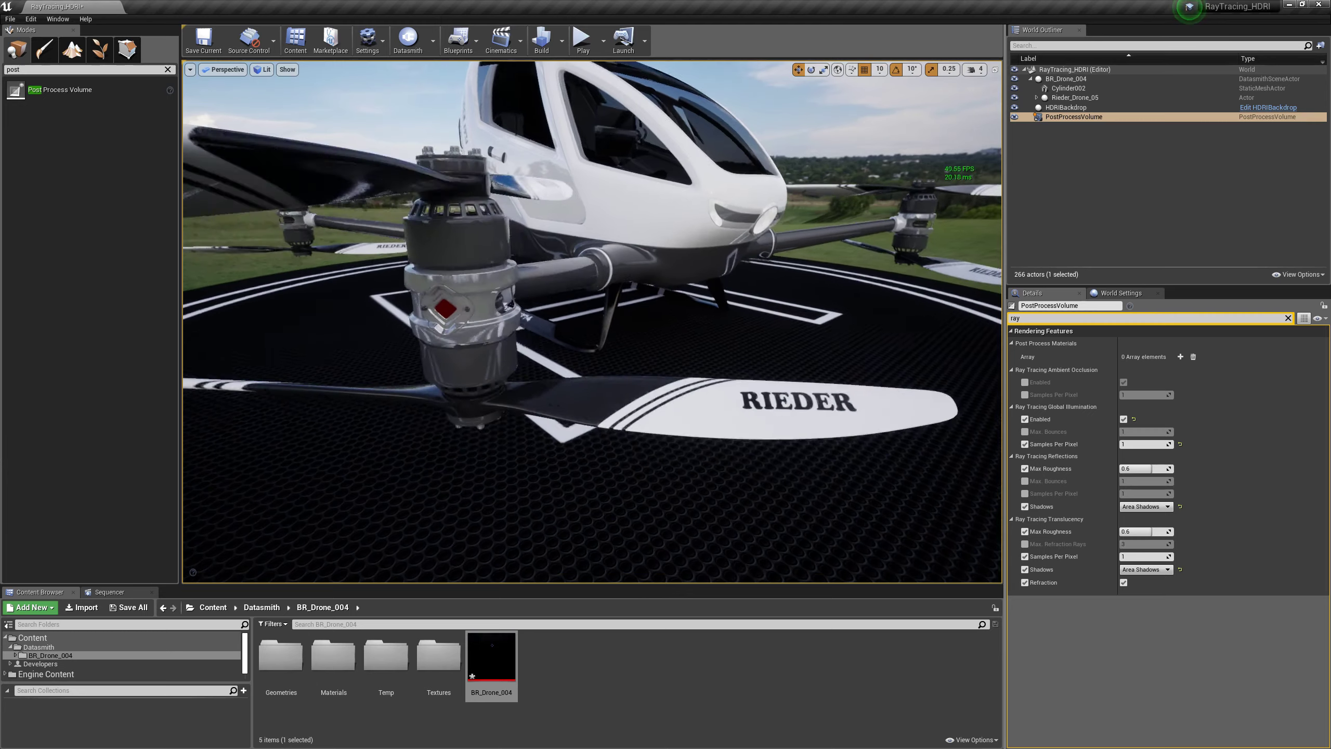
Try 64 Samples Per Pixel for Ray Tracing Global Illumination, then set the value back to 1.
mouse_move(651, 322)
mouse_down()
mouse_move(650, 226)
mouse_move(650, 315)
mouse_up()
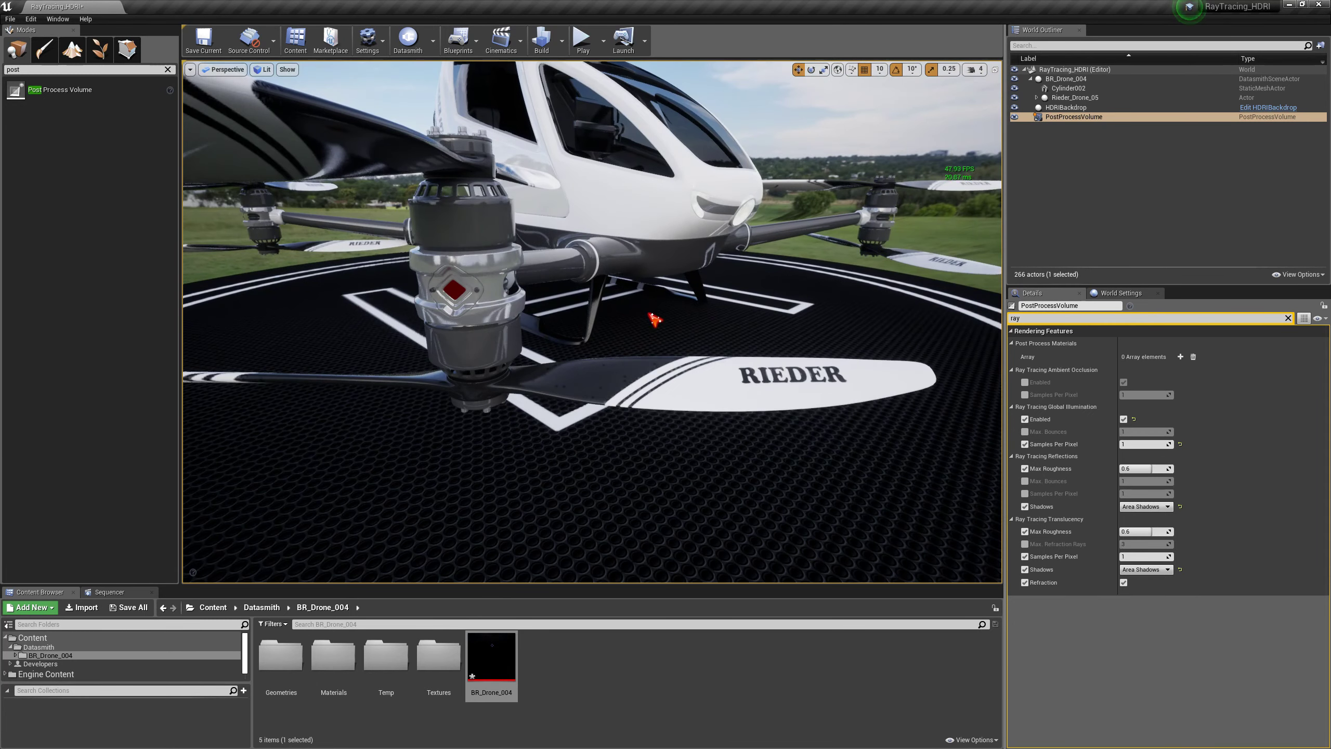
drag(730, 307, 731, 320)
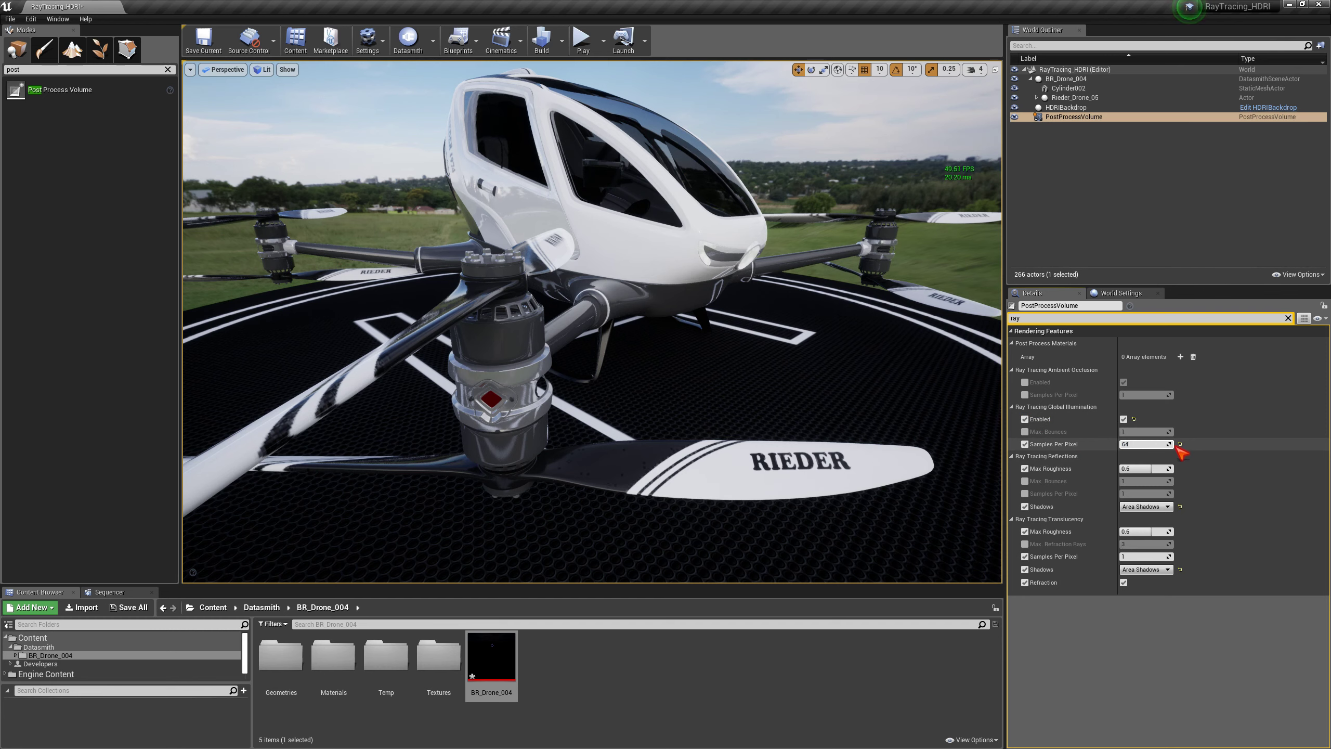
key(Return)
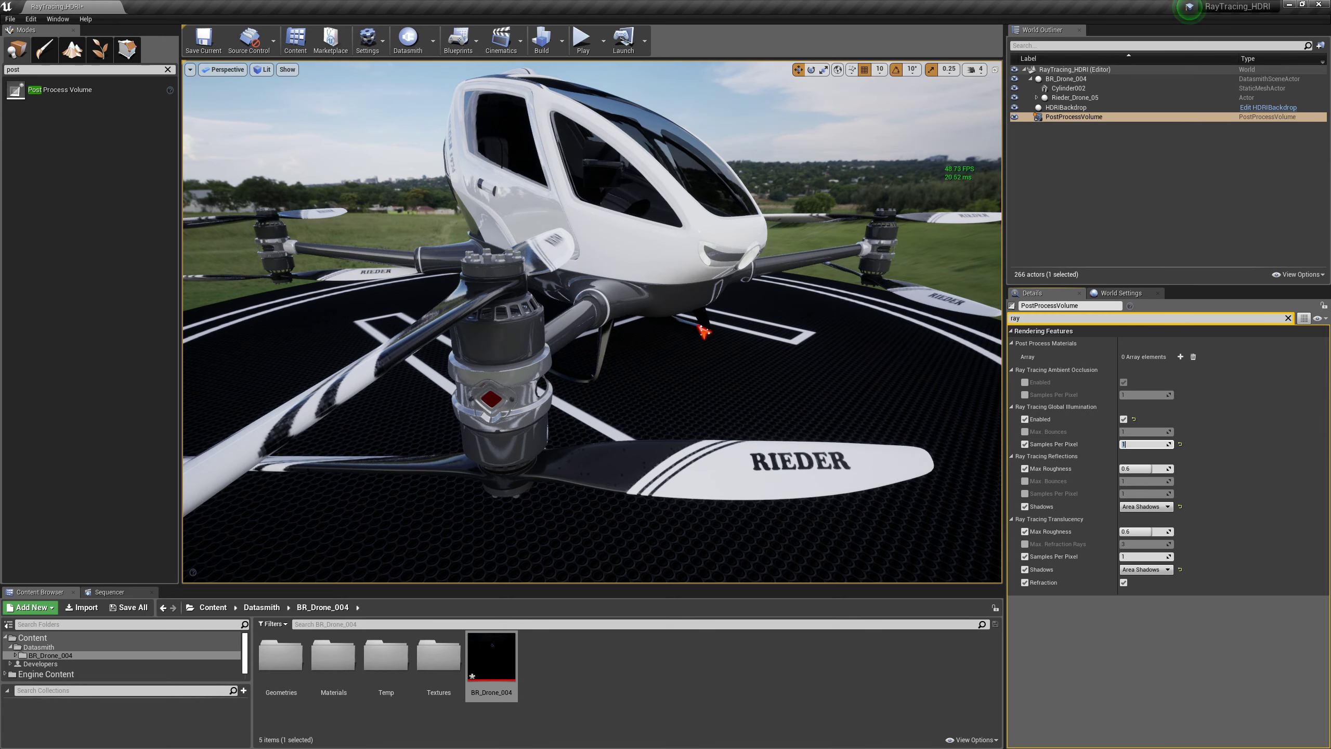
mouse_move(706, 330)
middle_down()
mouse_move(750, 393)
mouse_move(661, 346)
mouse_move(706, 330)
middle_up()
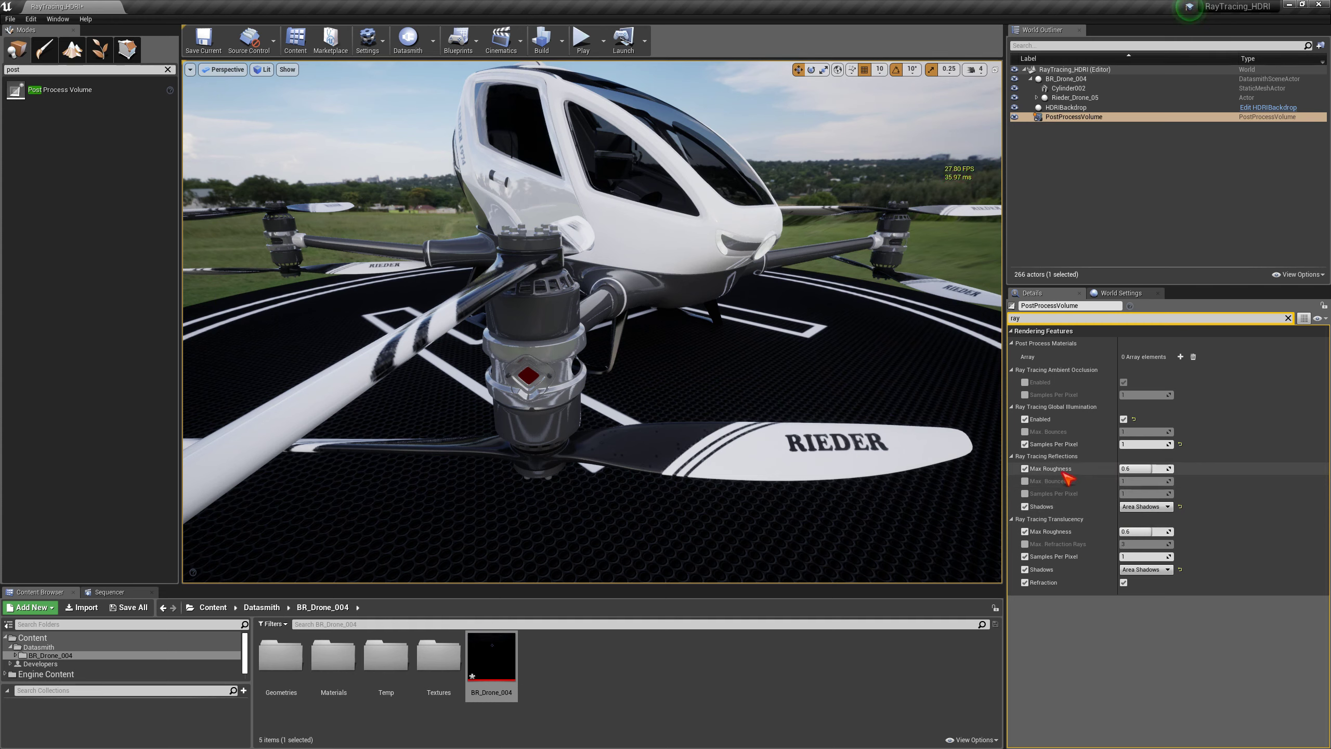
Override the Ray Tracing Reflections Samples Per Pixel at 1 and view the whole drone on its landing pad.
click(1024, 494)
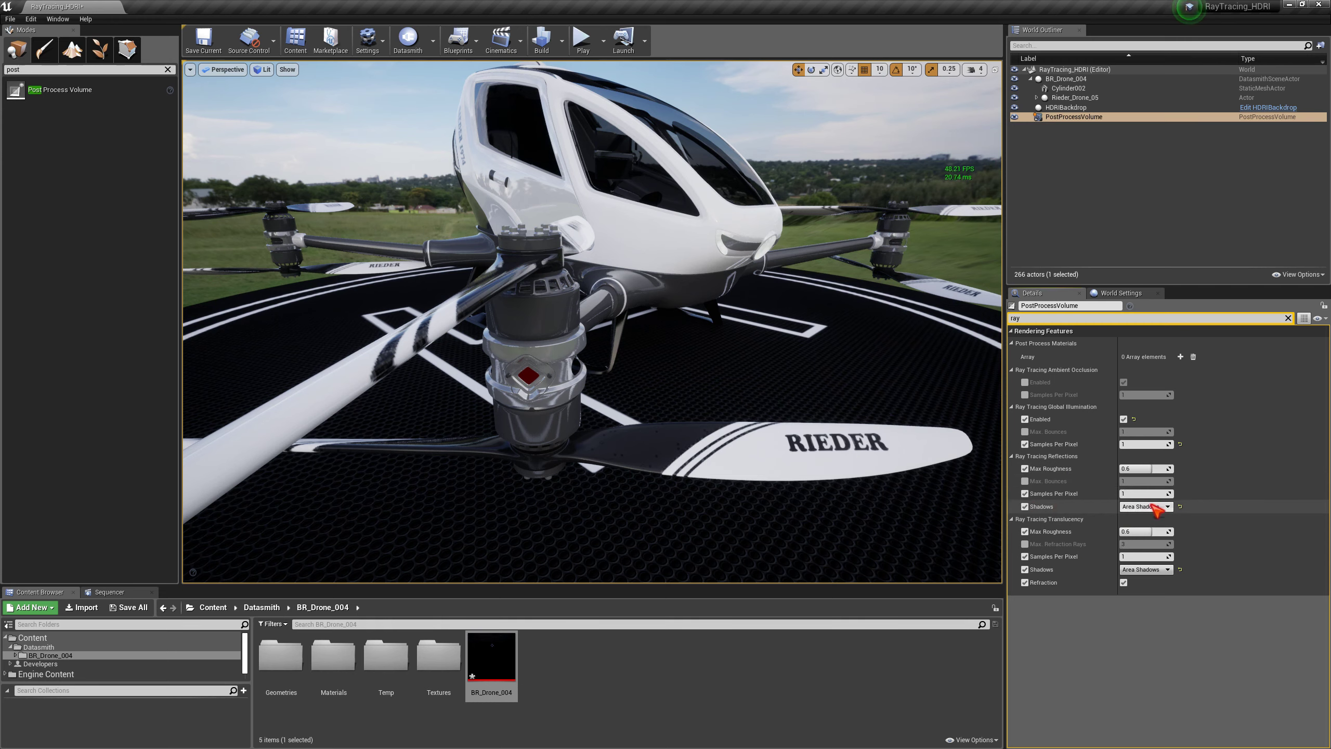
click(1133, 493)
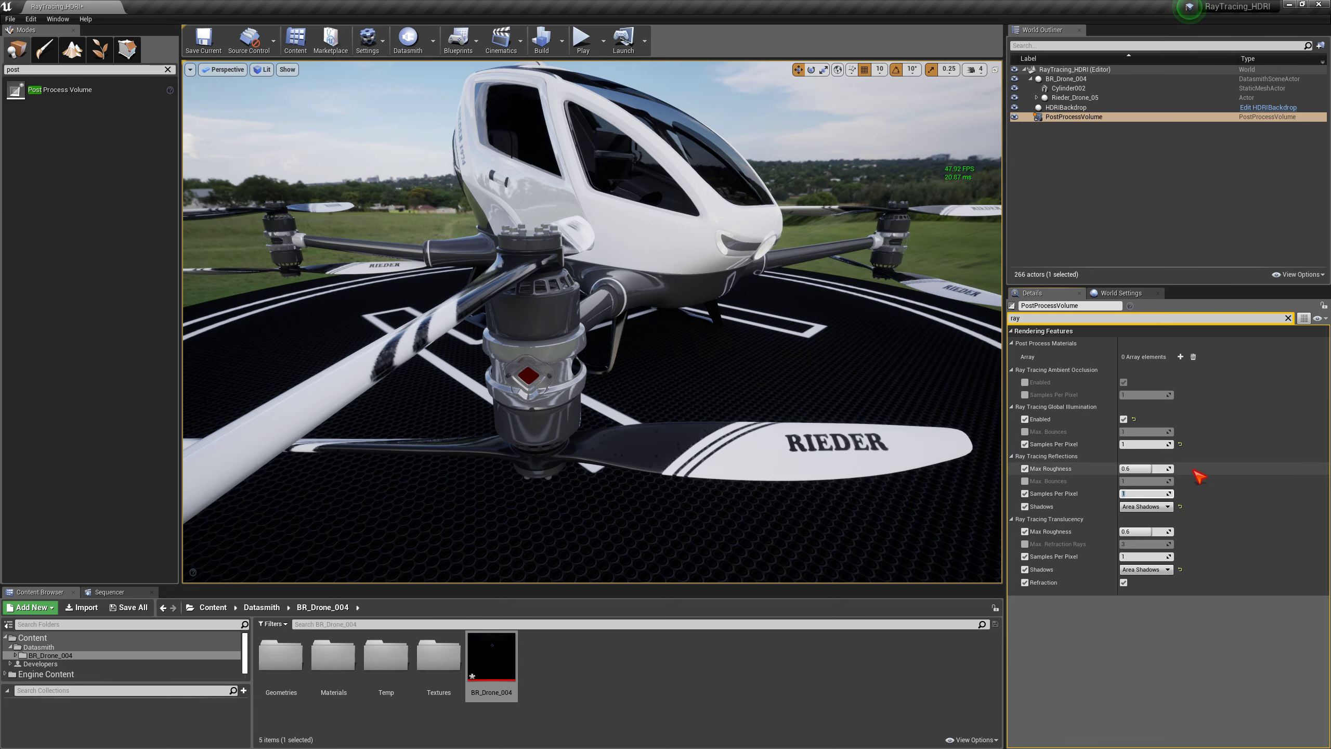
mouse_move(732, 334)
mouse_down()
mouse_move(731, 441)
mouse_move(749, 309)
mouse_move(734, 339)
mouse_up()
middle_drag(733, 339, 698, 344)
right_drag(698, 345, 771, 372)
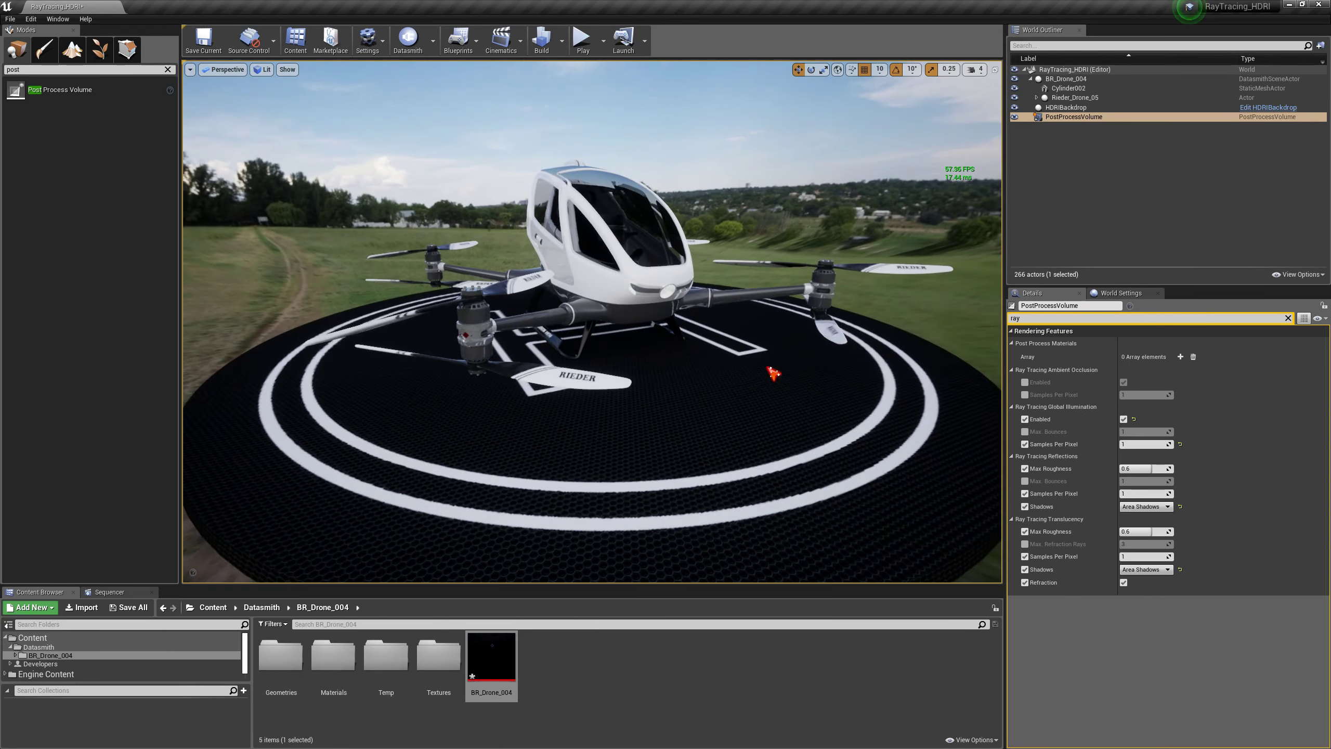
Examine the ray-traced drone, its landing pad and the surrounding landscape from the front, above and the side.
drag(774, 374, 765, 352)
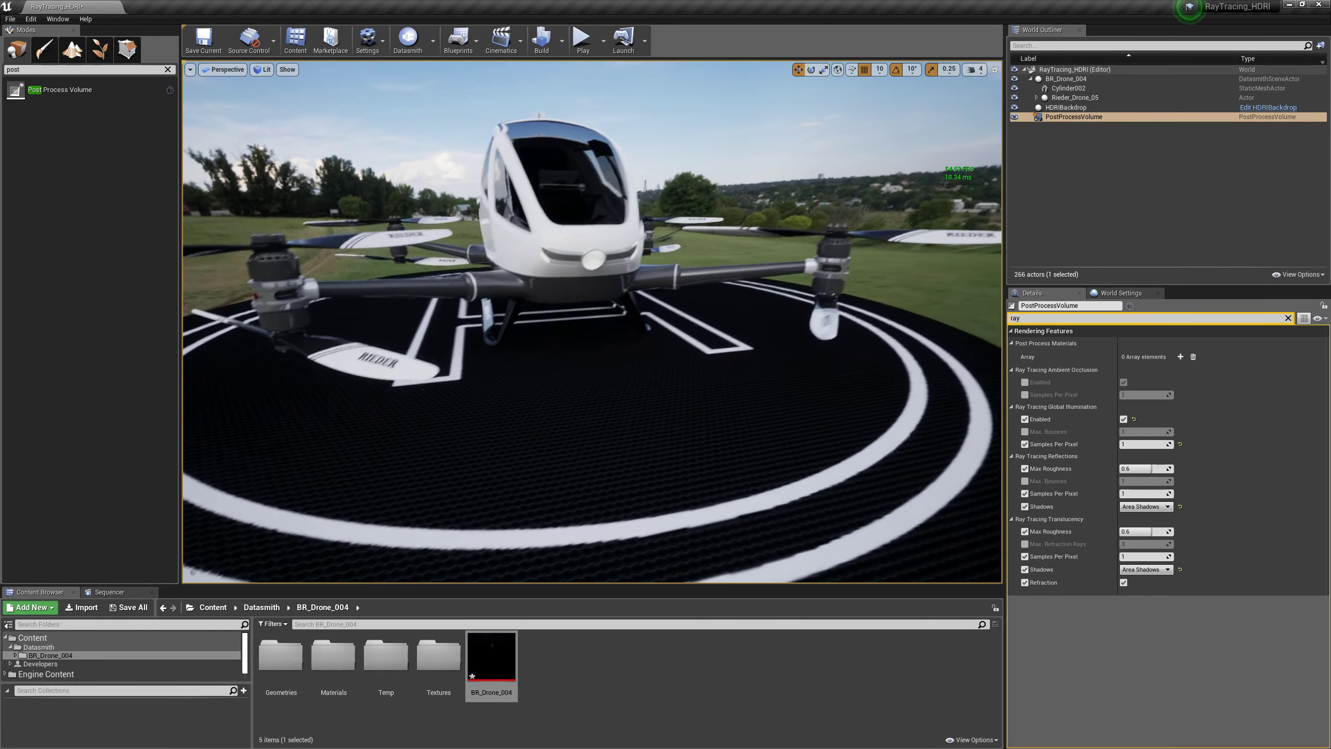
right_drag(765, 352, 776, 336)
right_drag(711, 404, 669, 352)
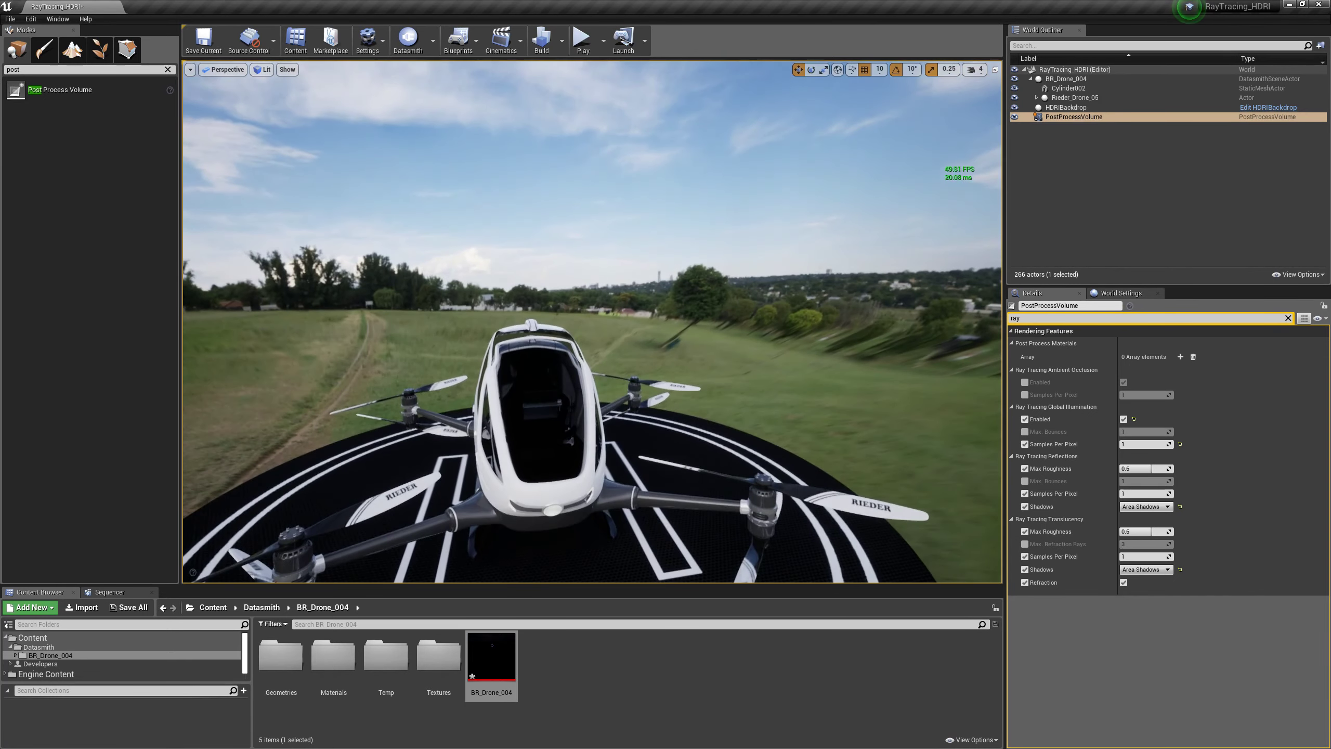
drag(593, 329, 548, 351)
right_drag(497, 283, 588, 299)
drag(446, 302, 540, 313)
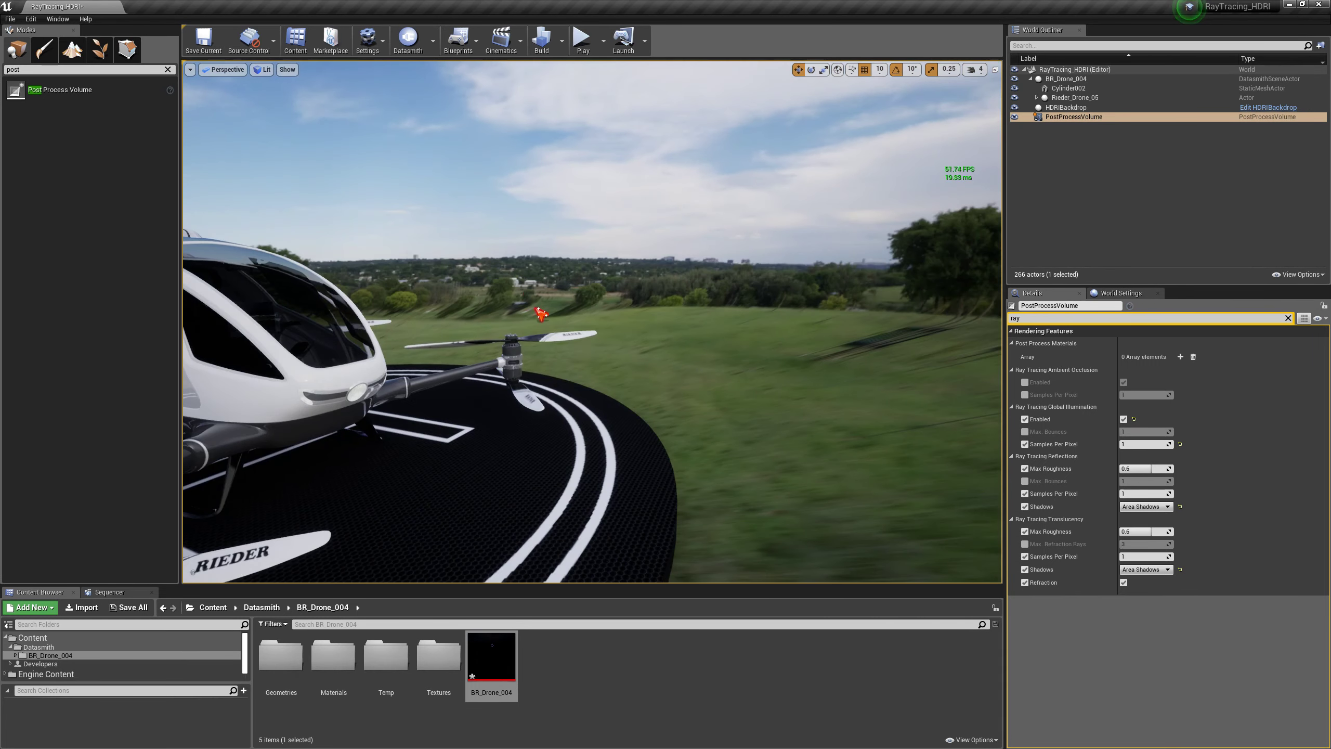
mouse_move(707, 442)
right_down()
mouse_move(540, 442)
mouse_move(707, 442)
right_up()
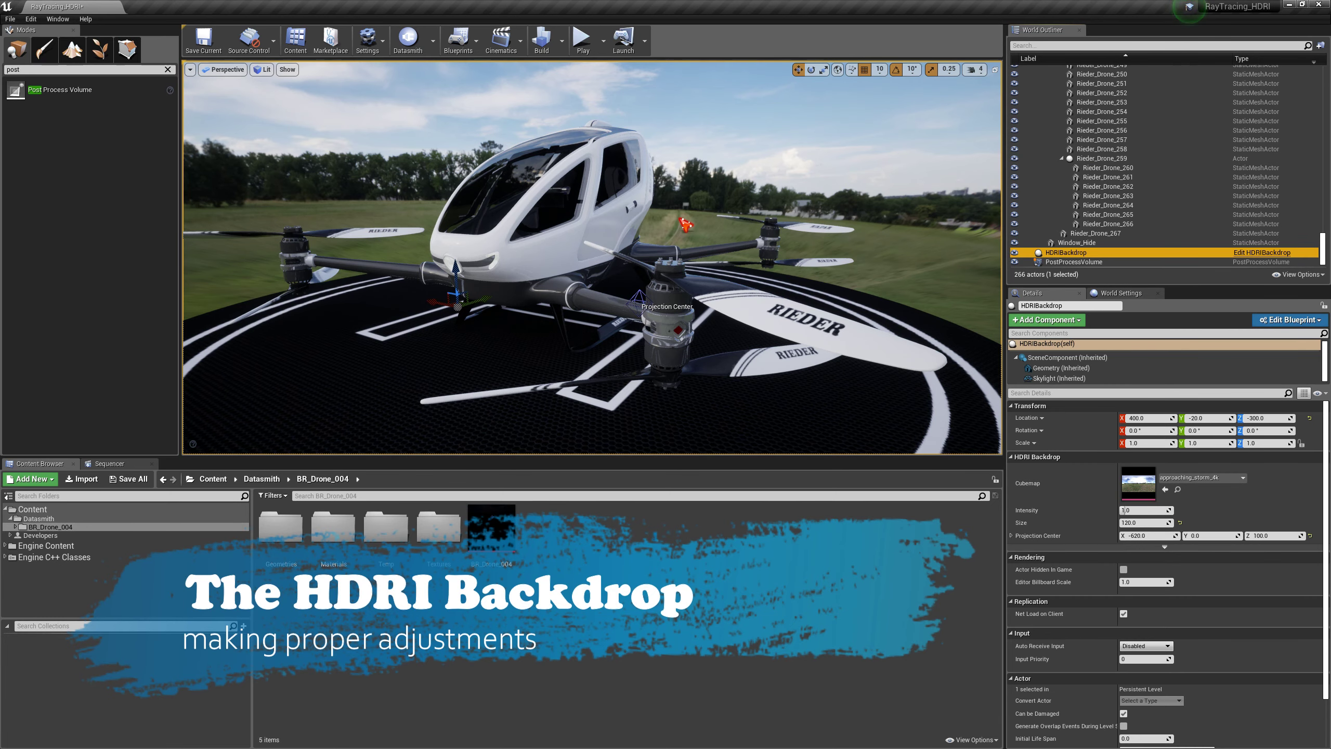
Select the HDRIBackdrop actor and switch the viewport to Wireframe view mode.
right_drag(407, 341, 388, 309)
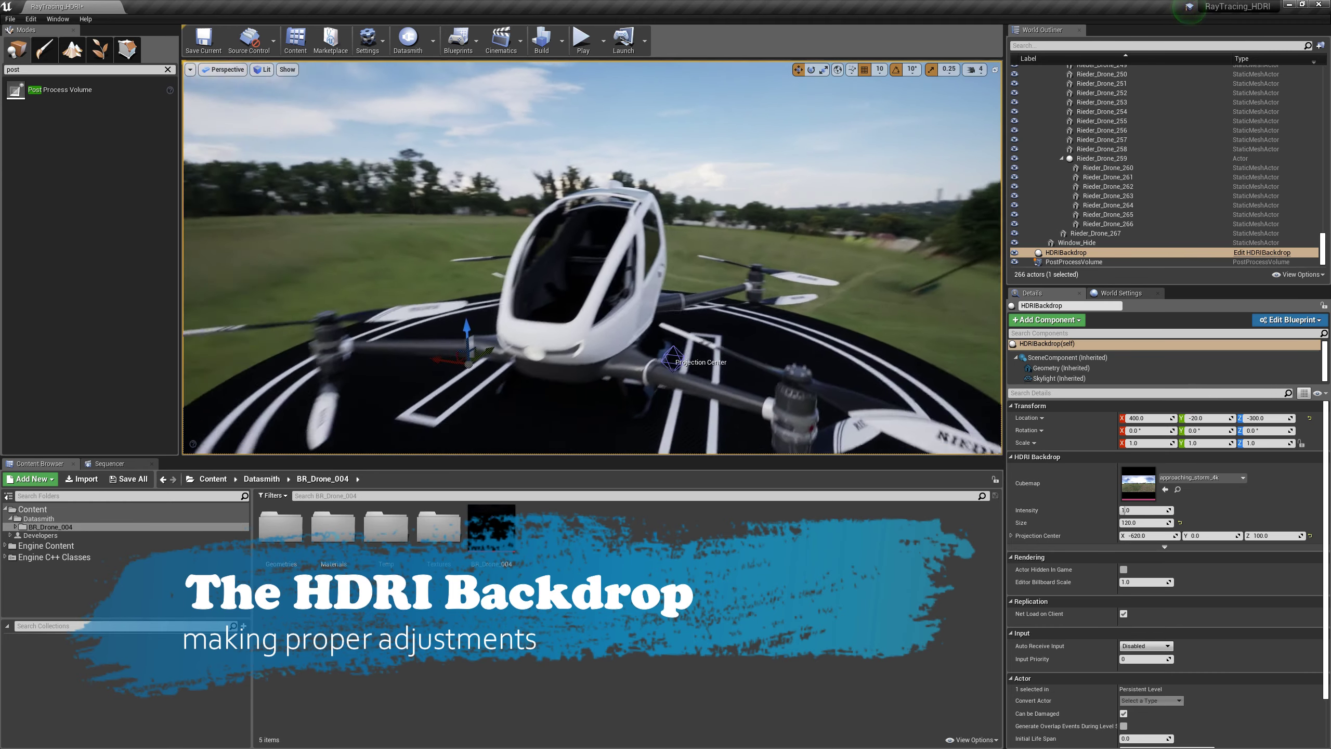
mouse_move(780, 222)
right_down()
mouse_move(755, 247)
mouse_move(802, 225)
mouse_move(771, 220)
right_up()
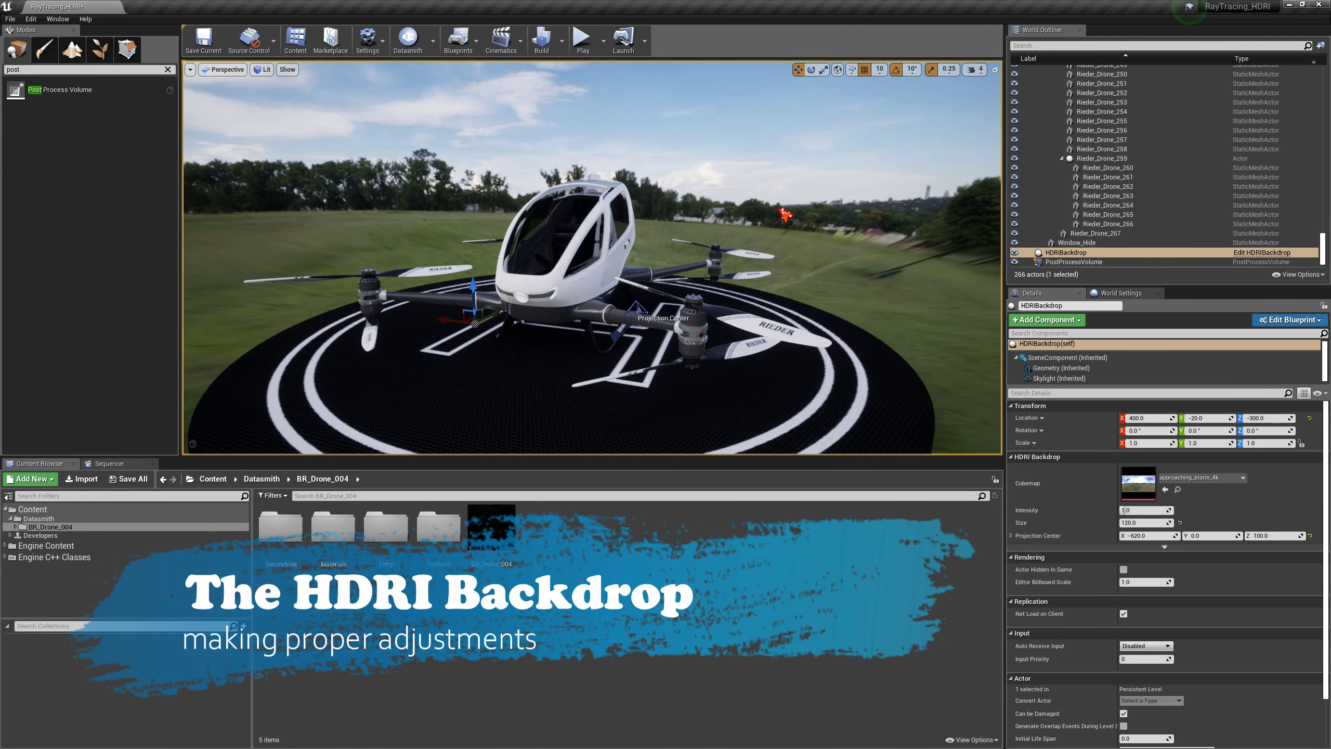
click(1067, 253)
click(262, 69)
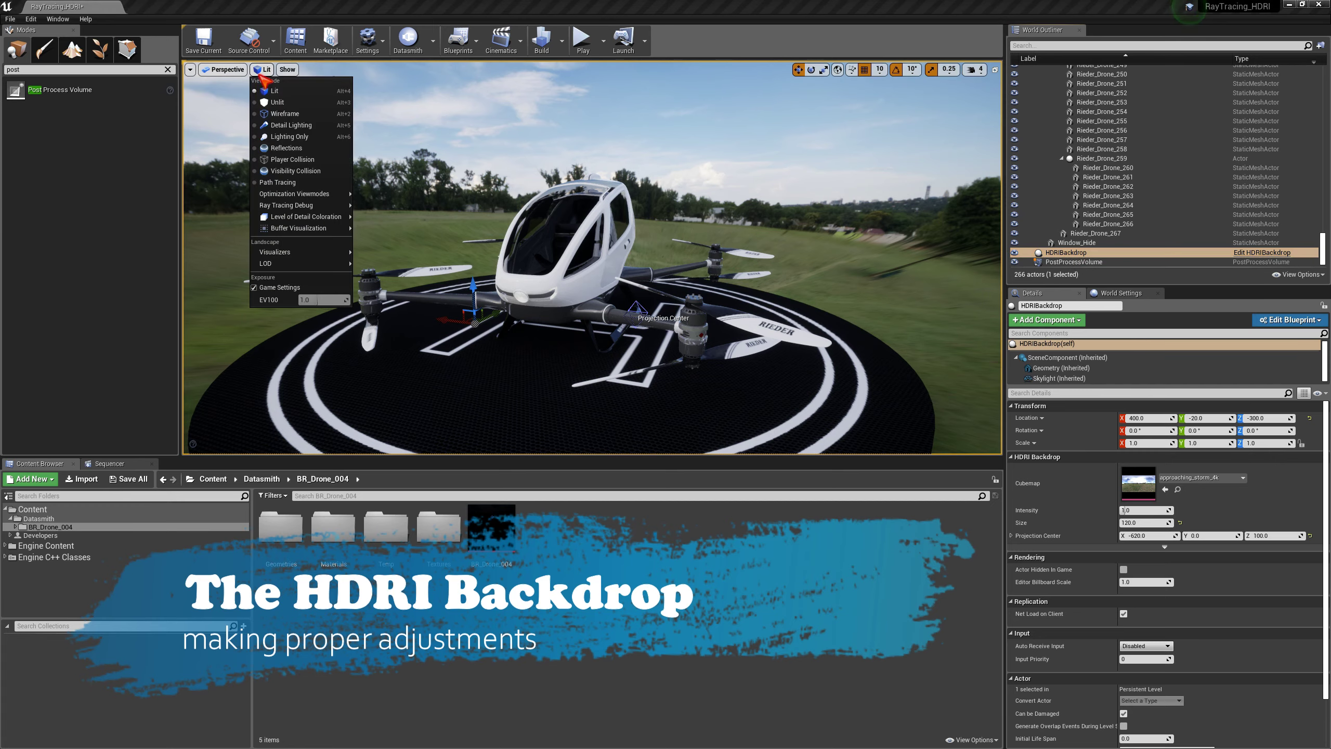
click(282, 114)
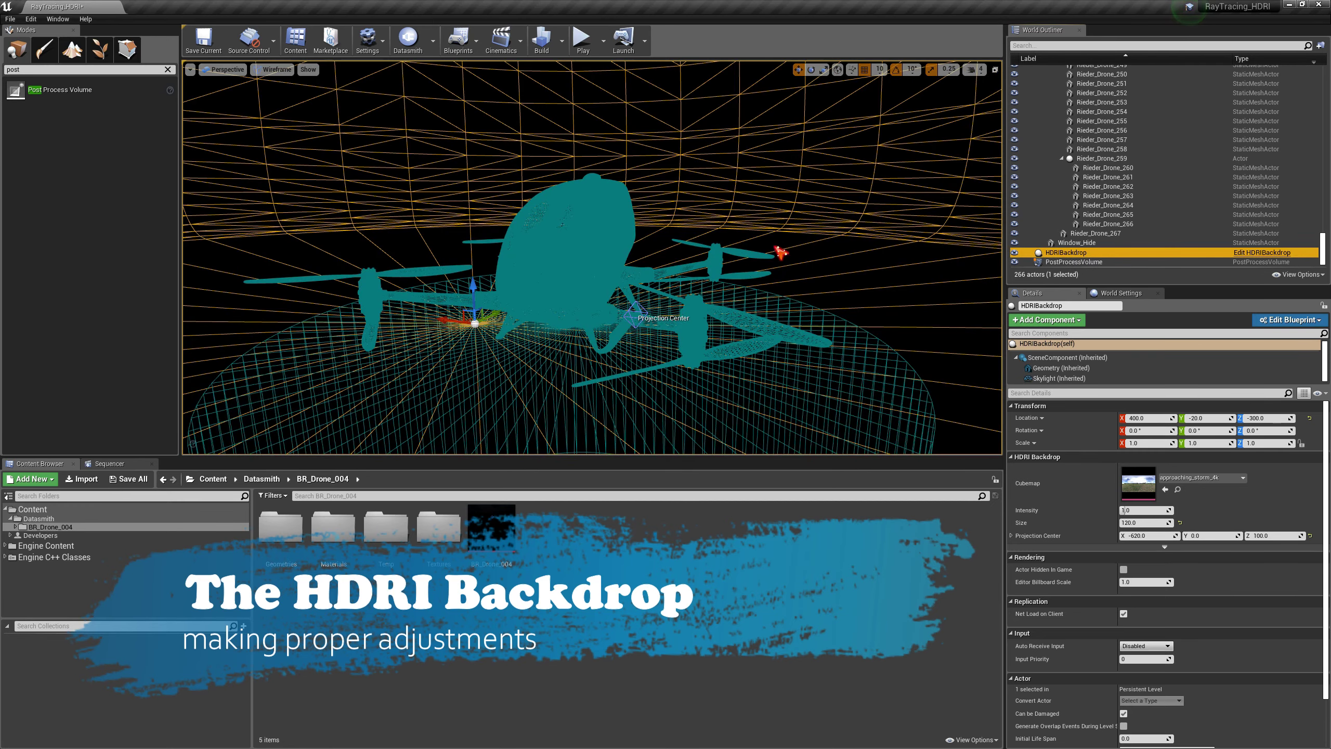
Examine the HDRI Backdrop's dome mesh around the drone and landing pad in wireframe, from far away and close up.
drag(754, 221, 731, 352)
scroll(891, 261, down, 4)
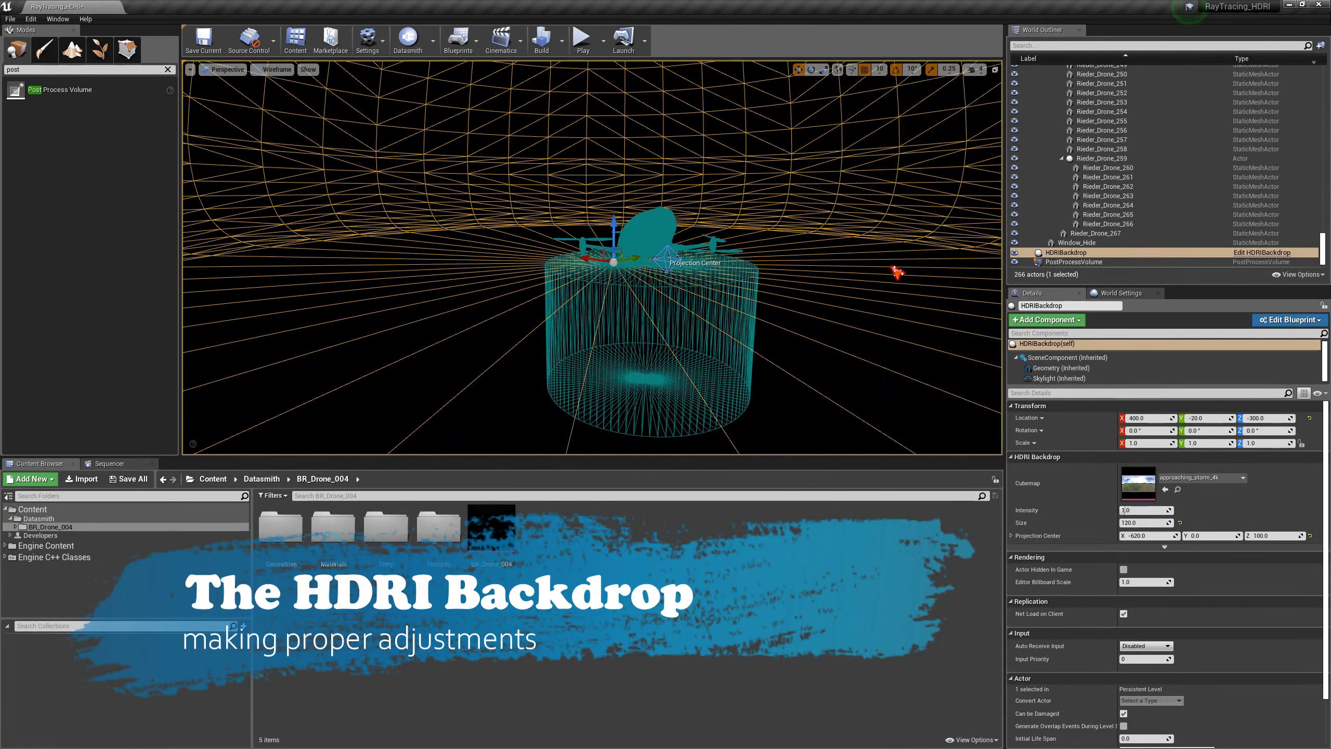
scroll(879, 276, down, 4)
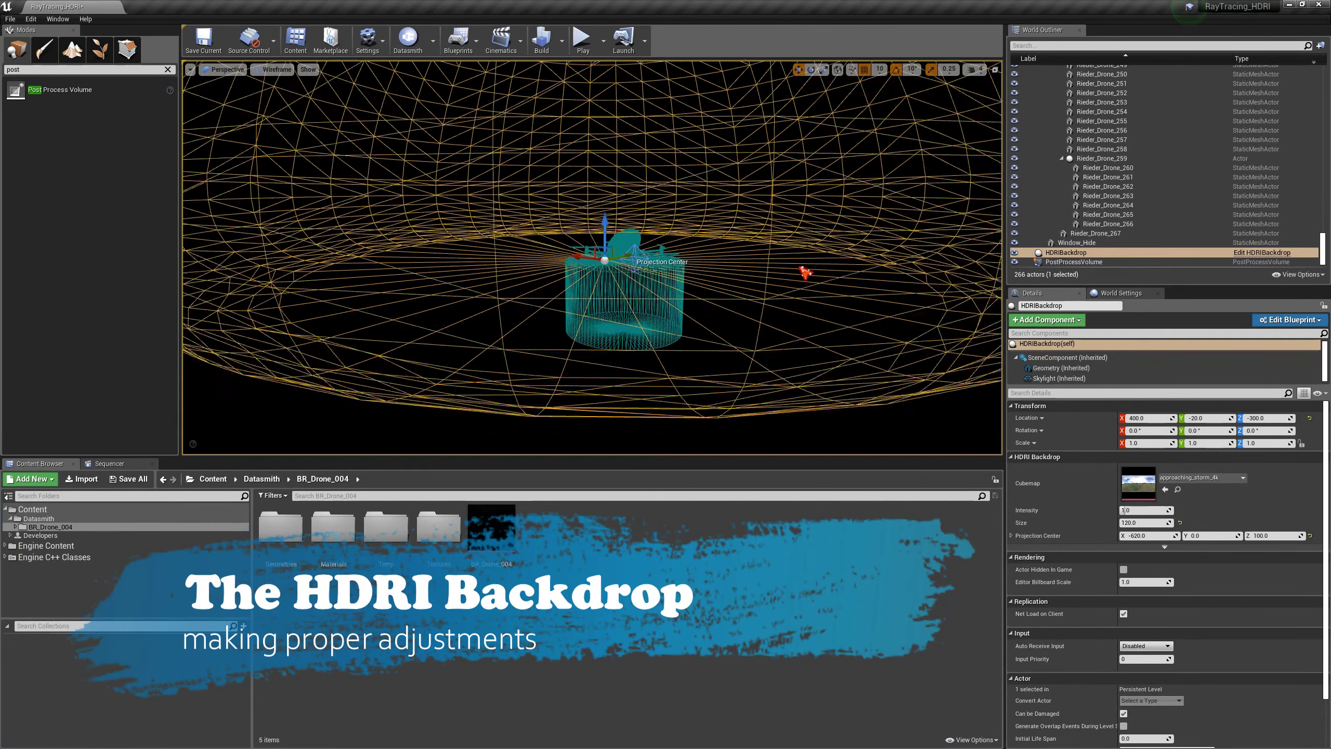
middle_drag(783, 239, 794, 193)
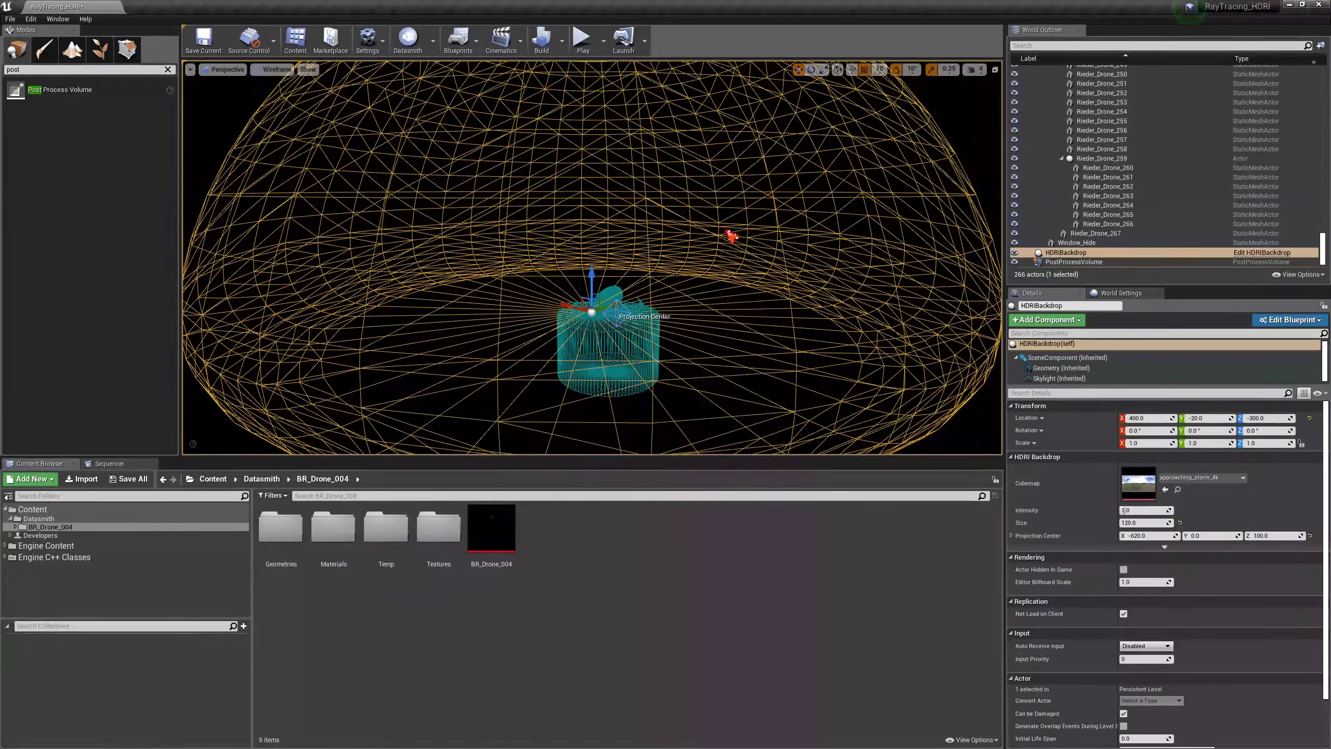
middle_drag(731, 236, 738, 168)
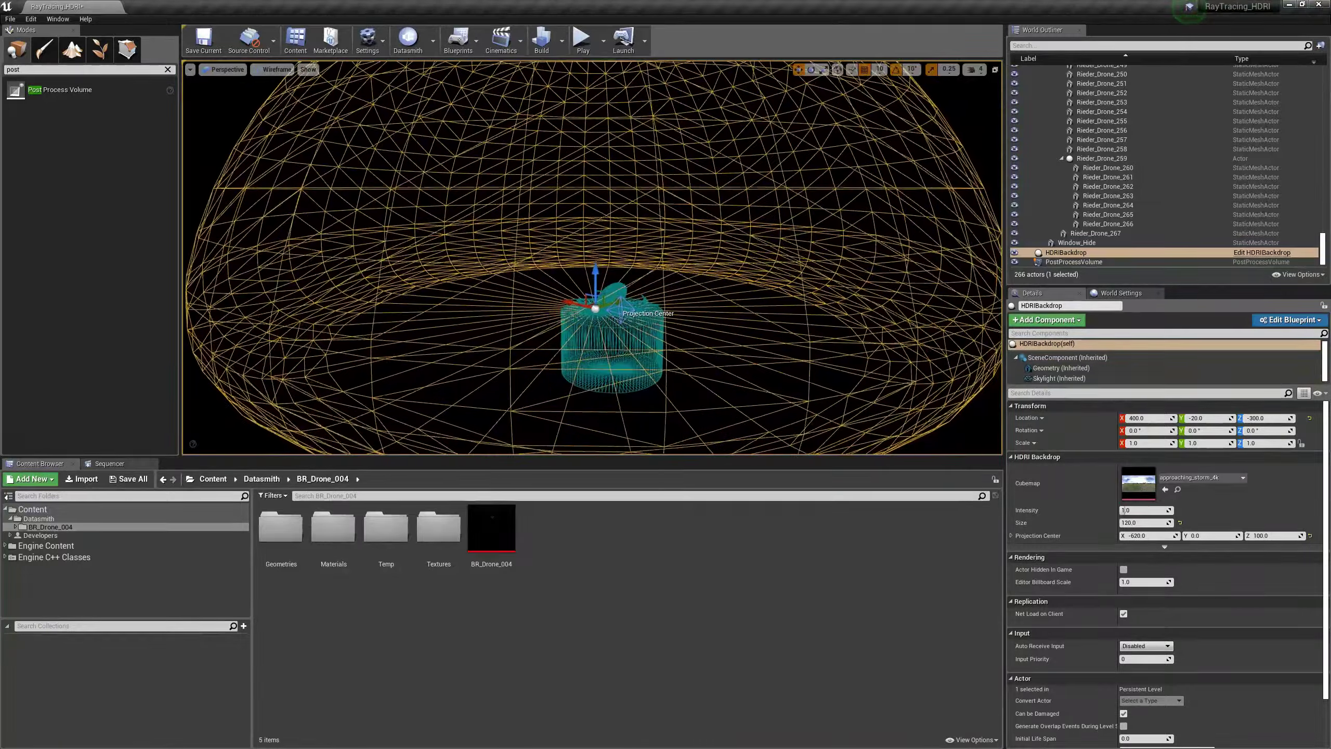
right_drag(732, 204, 731, 194)
mouse_move(731, 194)
middle_down()
mouse_move(719, 191)
mouse_move(721, 204)
middle_up()
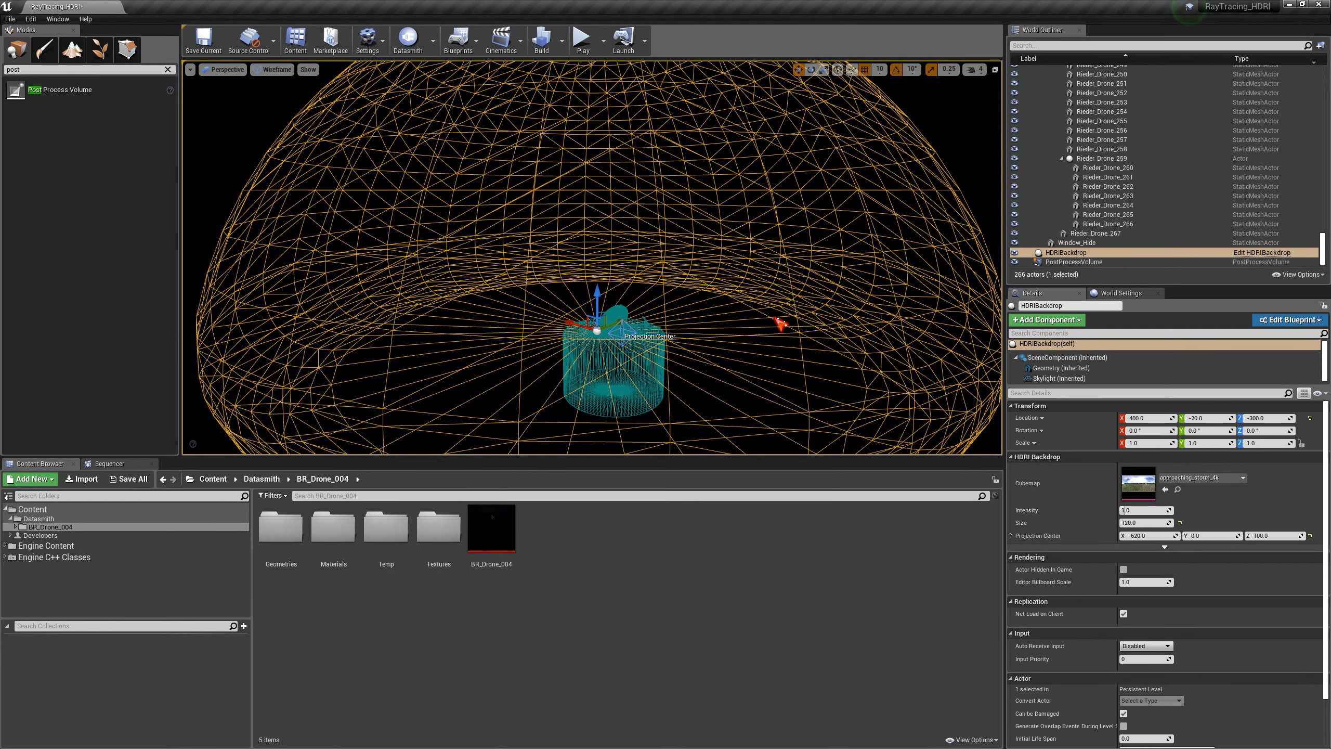
mouse_move(760, 379)
mouse_down()
mouse_move(779, 374)
mouse_move(749, 362)
mouse_move(744, 387)
mouse_up()
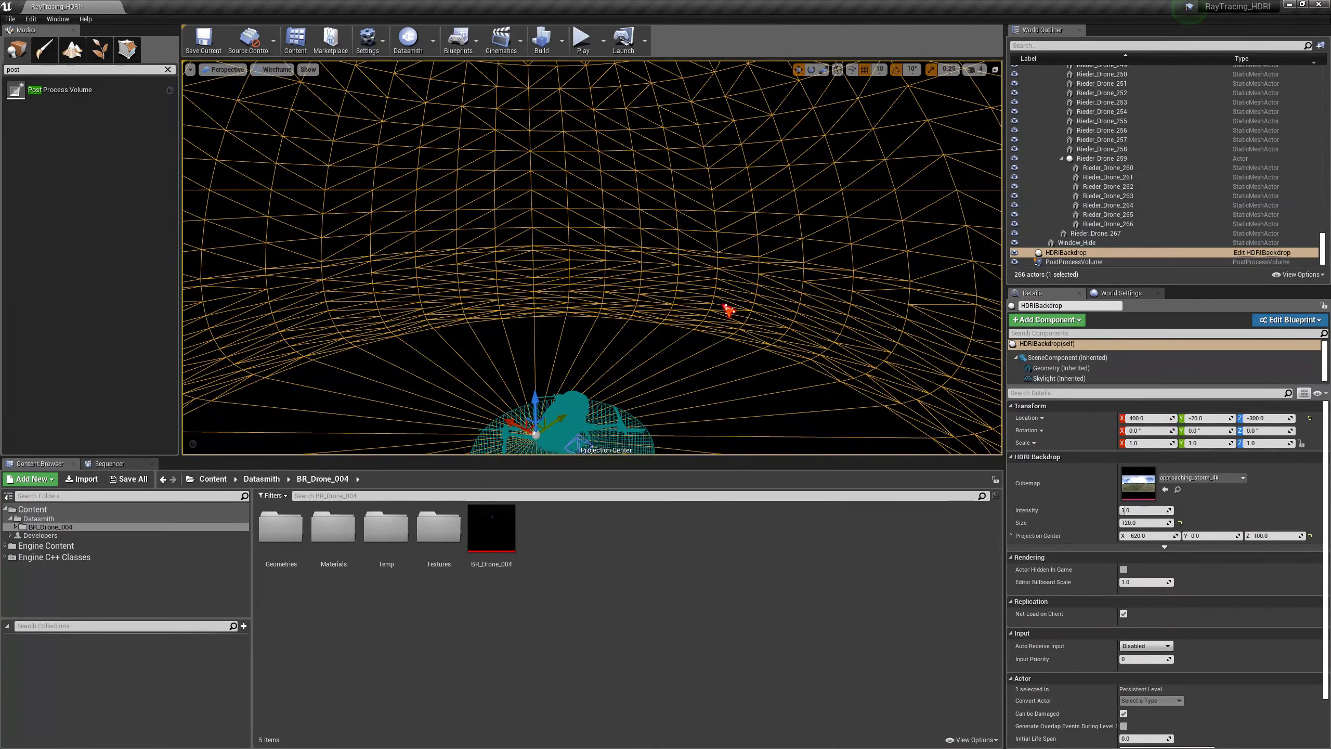
middle_drag(724, 305, 693, 360)
drag(724, 305, 746, 283)
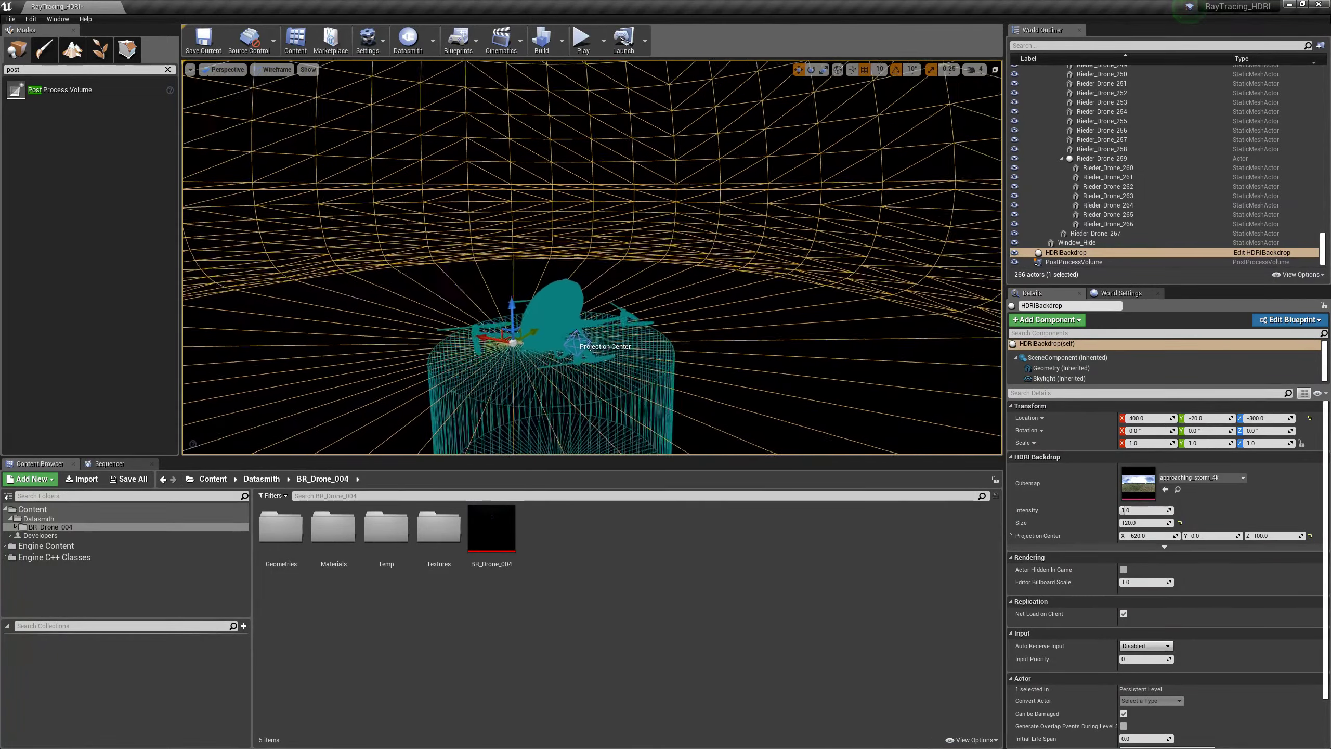
right_drag(728, 317, 713, 319)
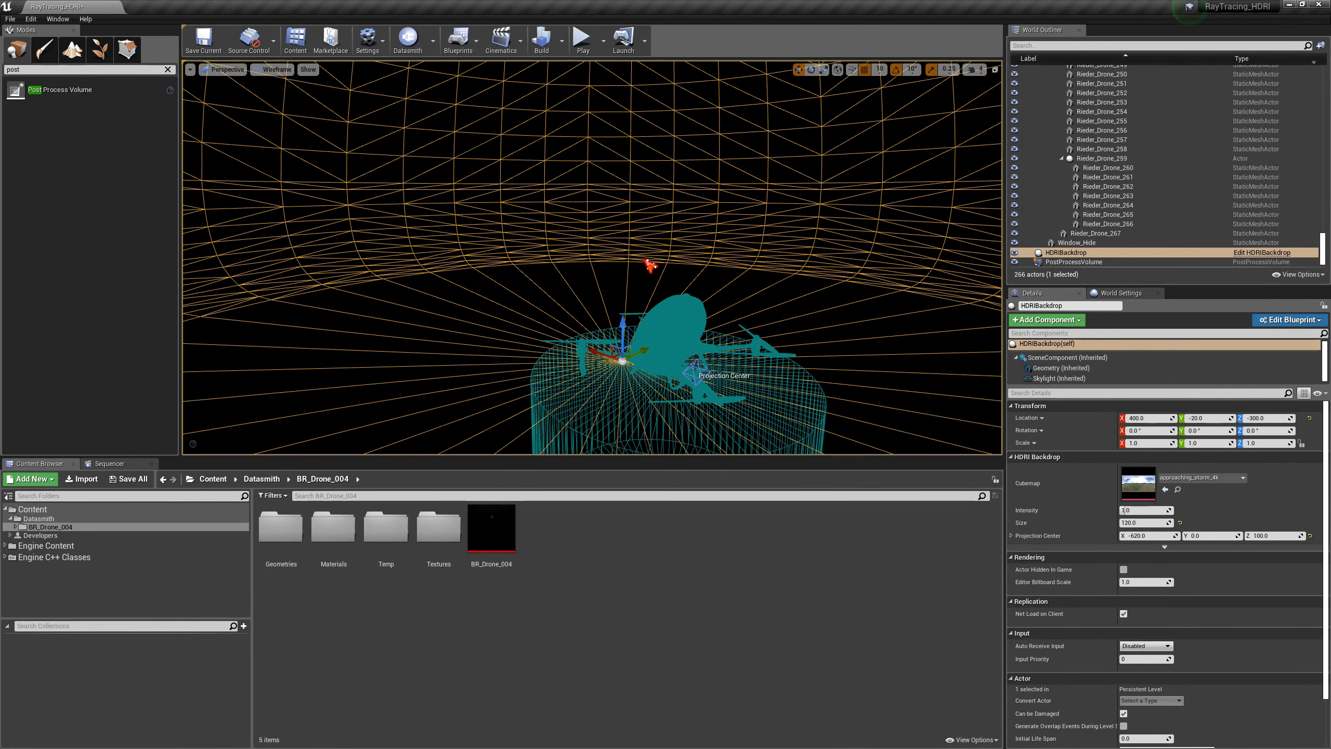
middle_drag(650, 264, 692, 306)
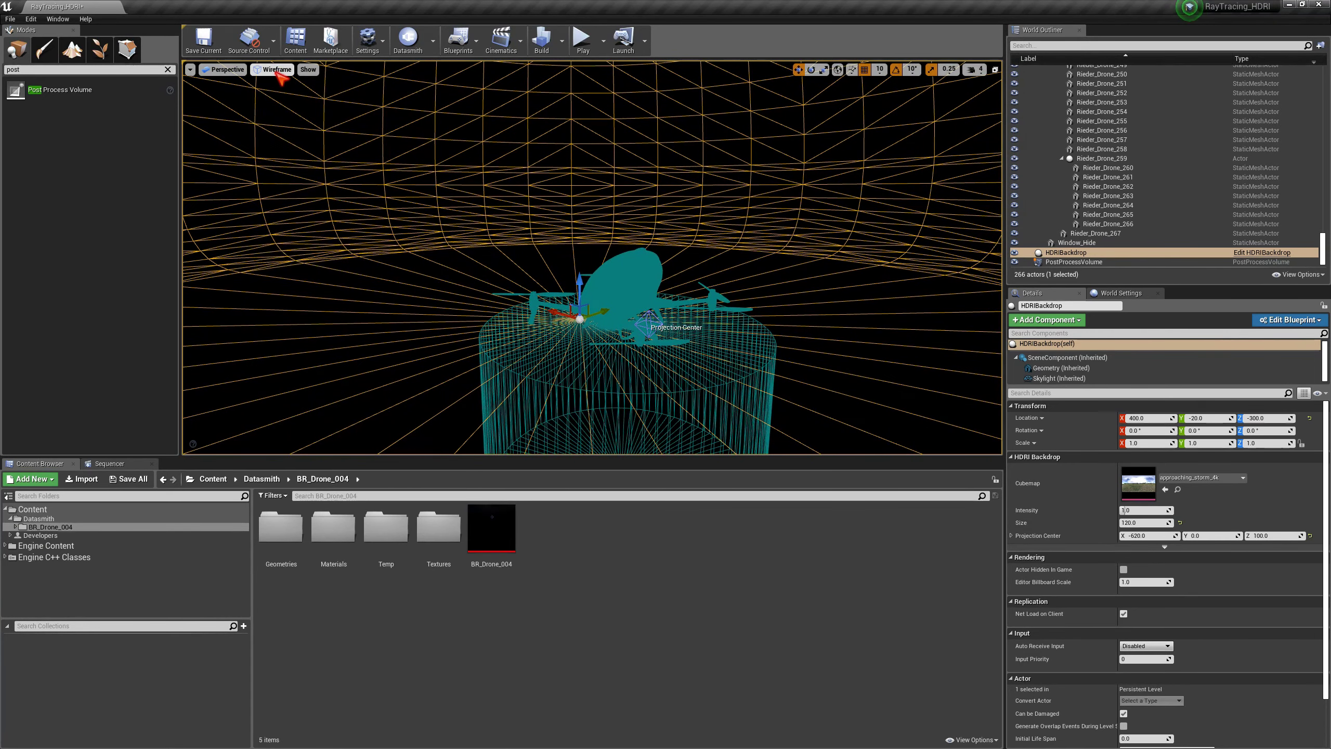
Return the viewport to Lit view mode and move the HDRIBackdrop along its X axis to 110.0.
click(277, 69)
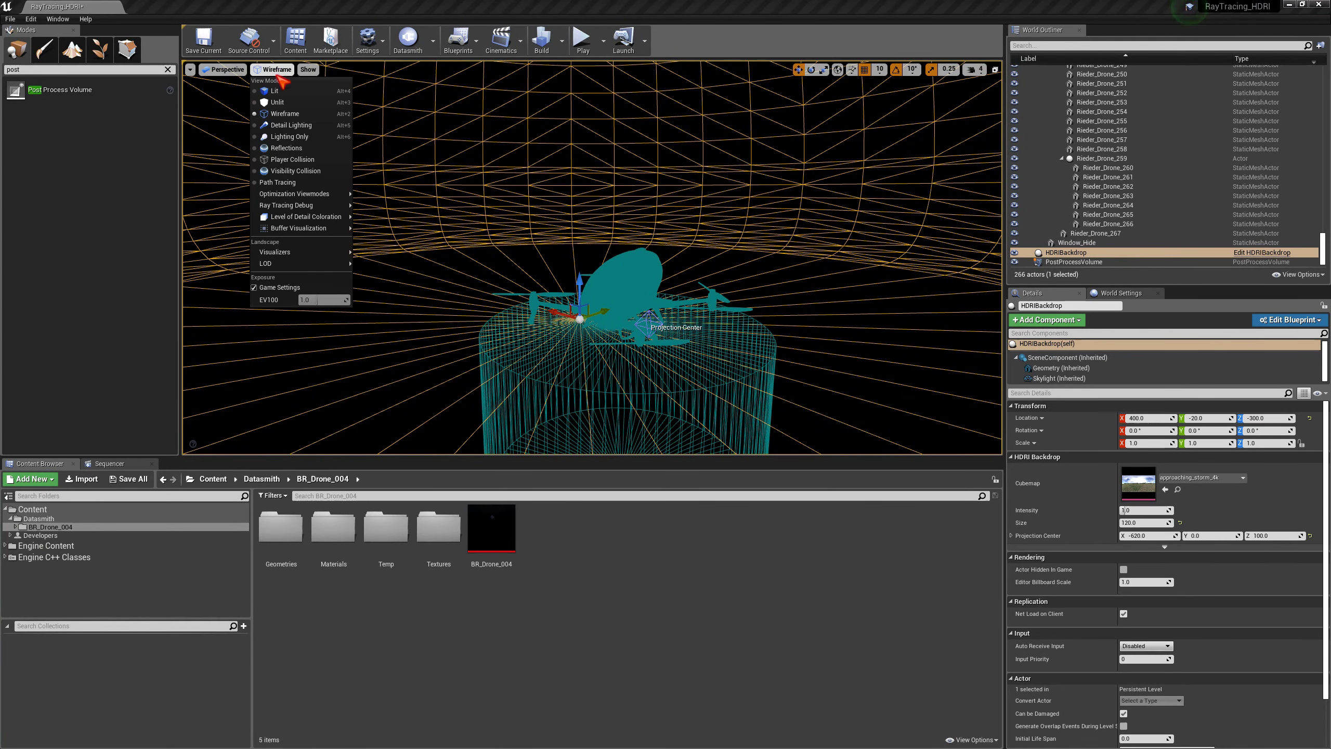
click(283, 89)
right_drag(570, 391, 582, 364)
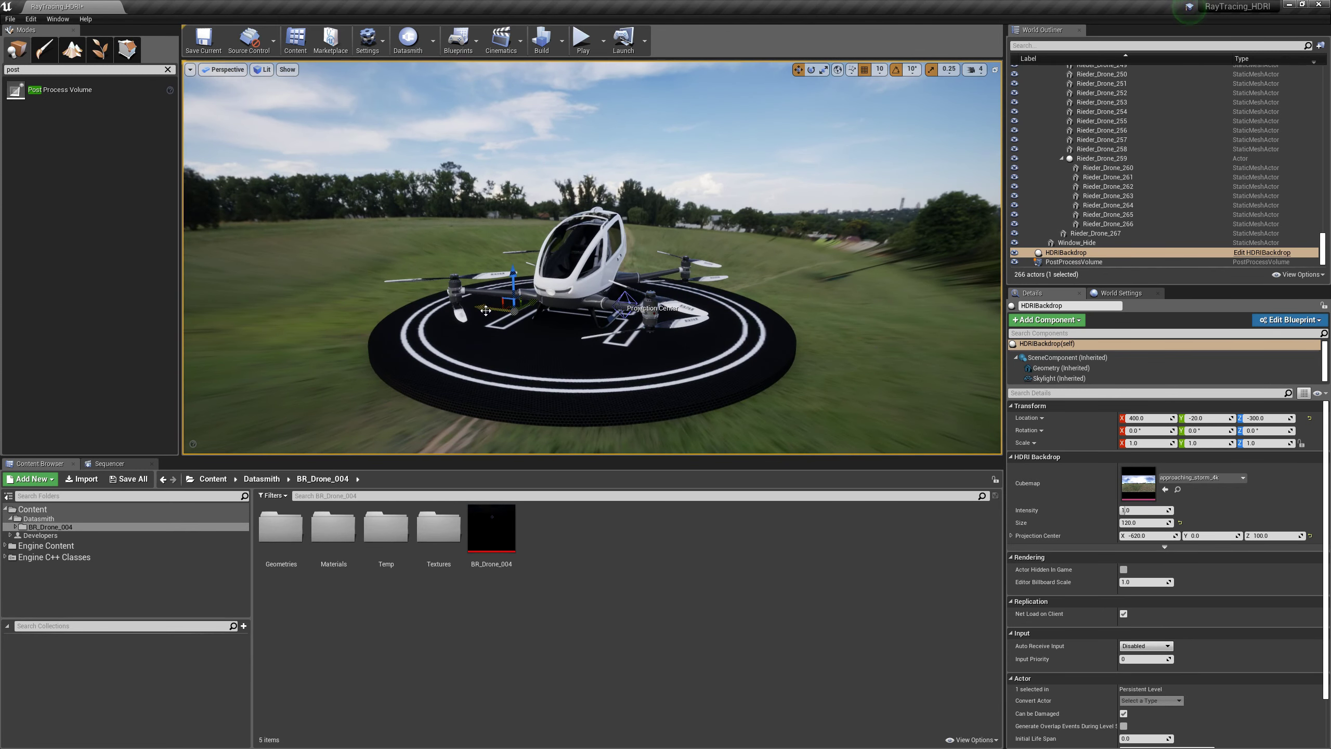
drag(487, 308, 530, 241)
drag(699, 368, 712, 323)
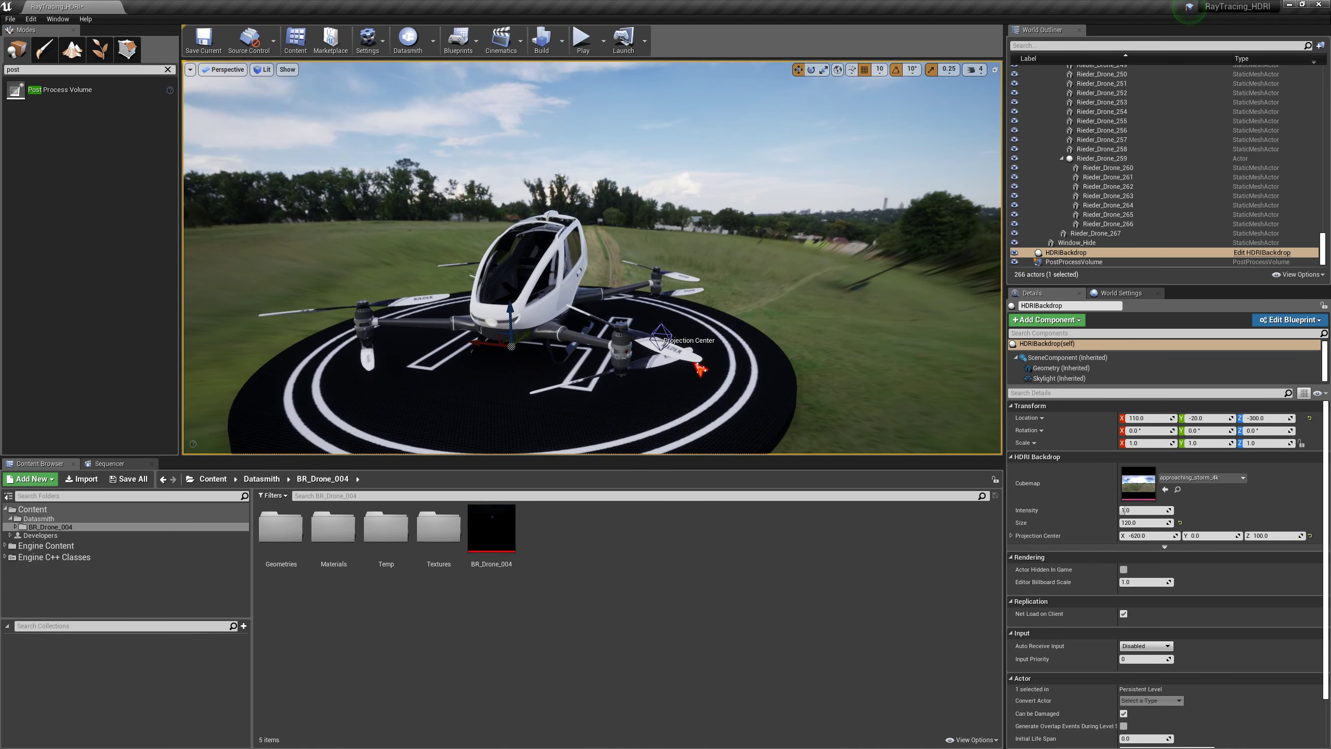
Select the HDRIBackdrop's Projection Center handle and raise it to Z 770.0.
click(671, 337)
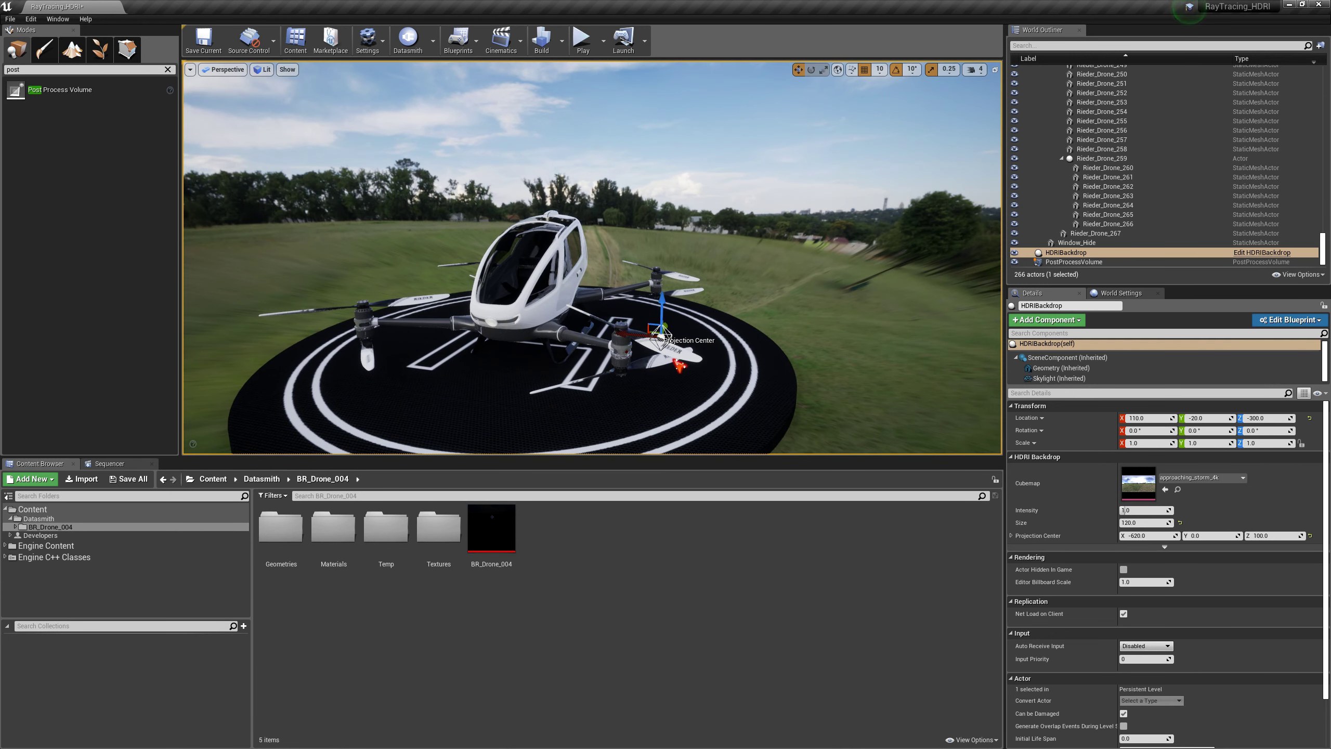
drag(661, 296, 677, 109)
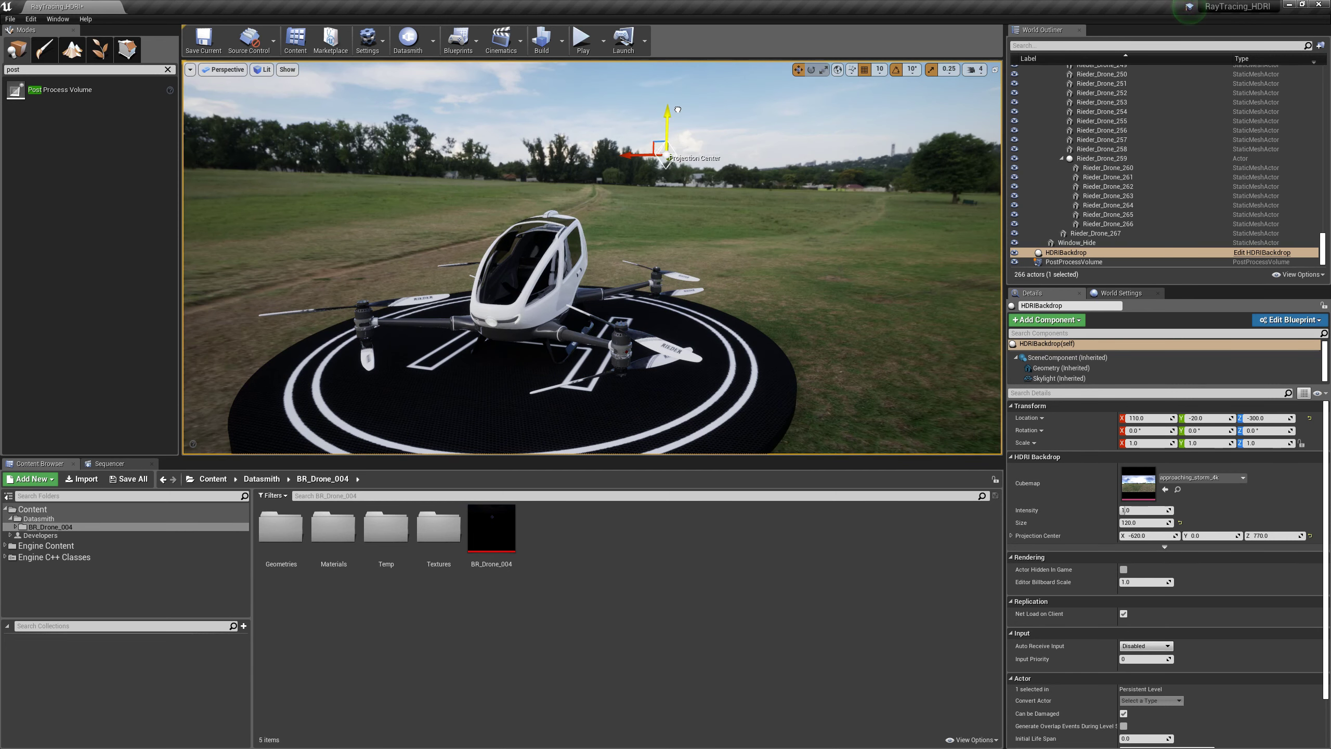
Inspect the backdrop's ground and horizon projection around the drone from different angles and distances.
drag(790, 217, 757, 310)
scroll(770, 230, up, 10)
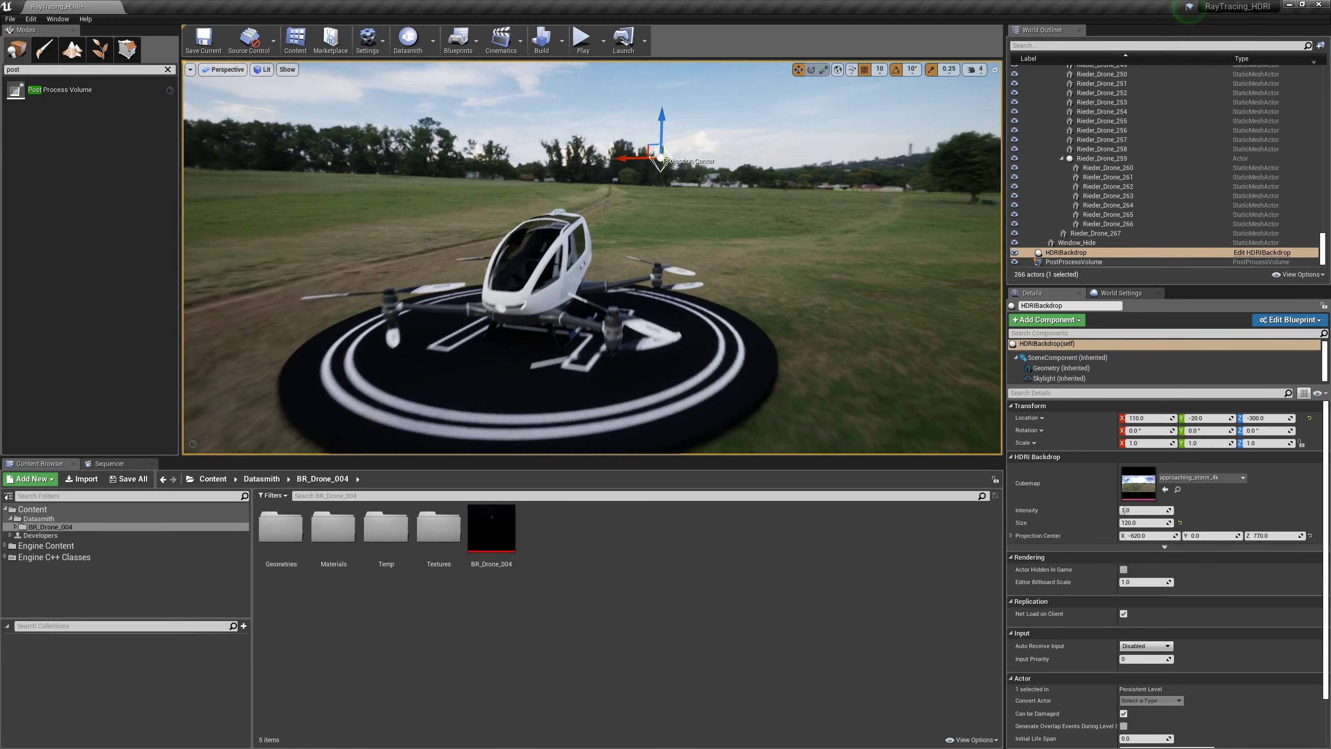
middle_drag(768, 225, 726, 296)
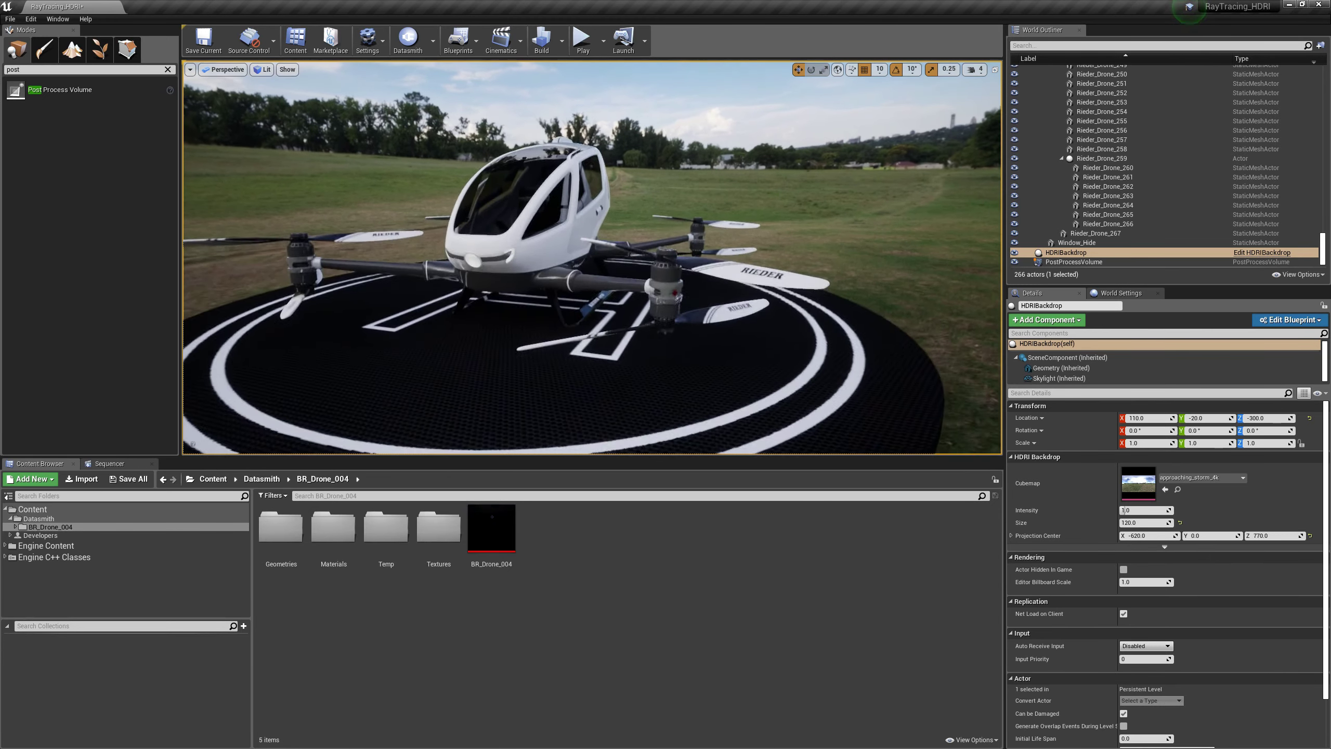
scroll(768, 224, down, 3)
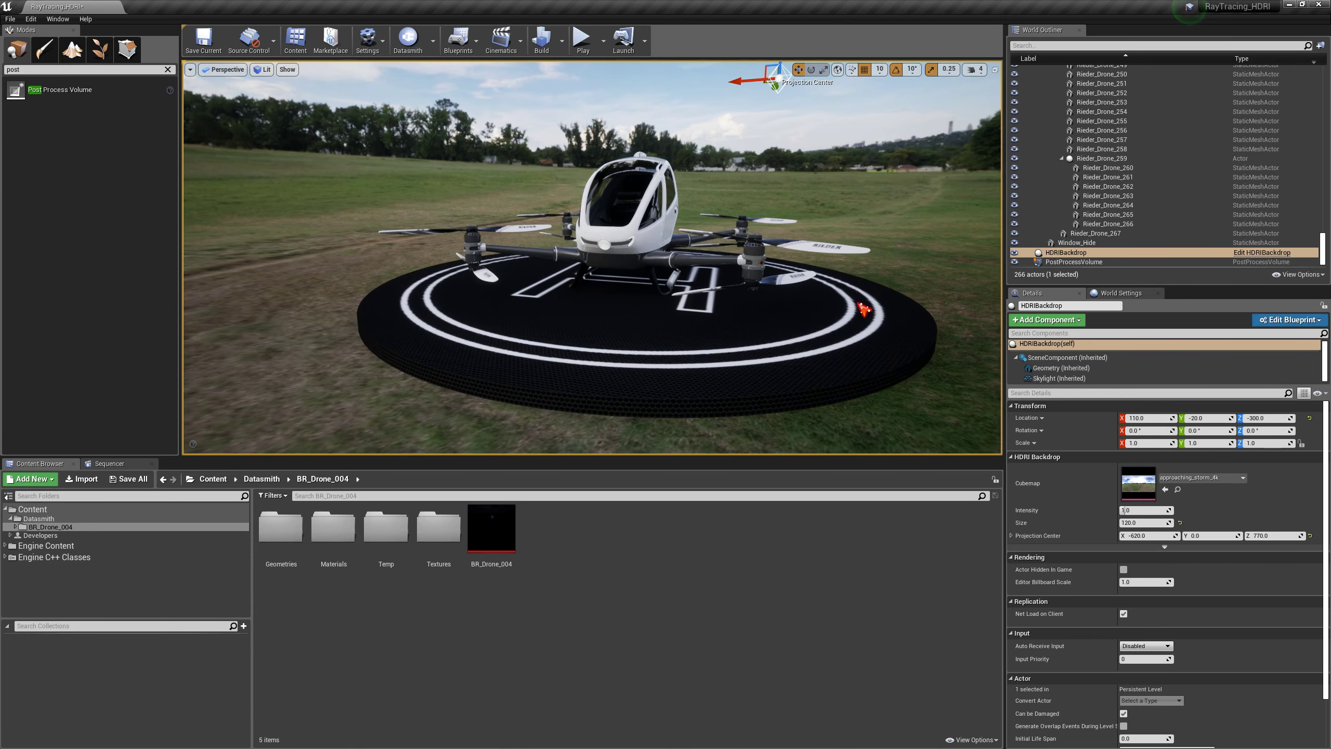
mouse_move(683, 308)
mouse_down()
mouse_move(683, 292)
mouse_move(663, 320)
mouse_up()
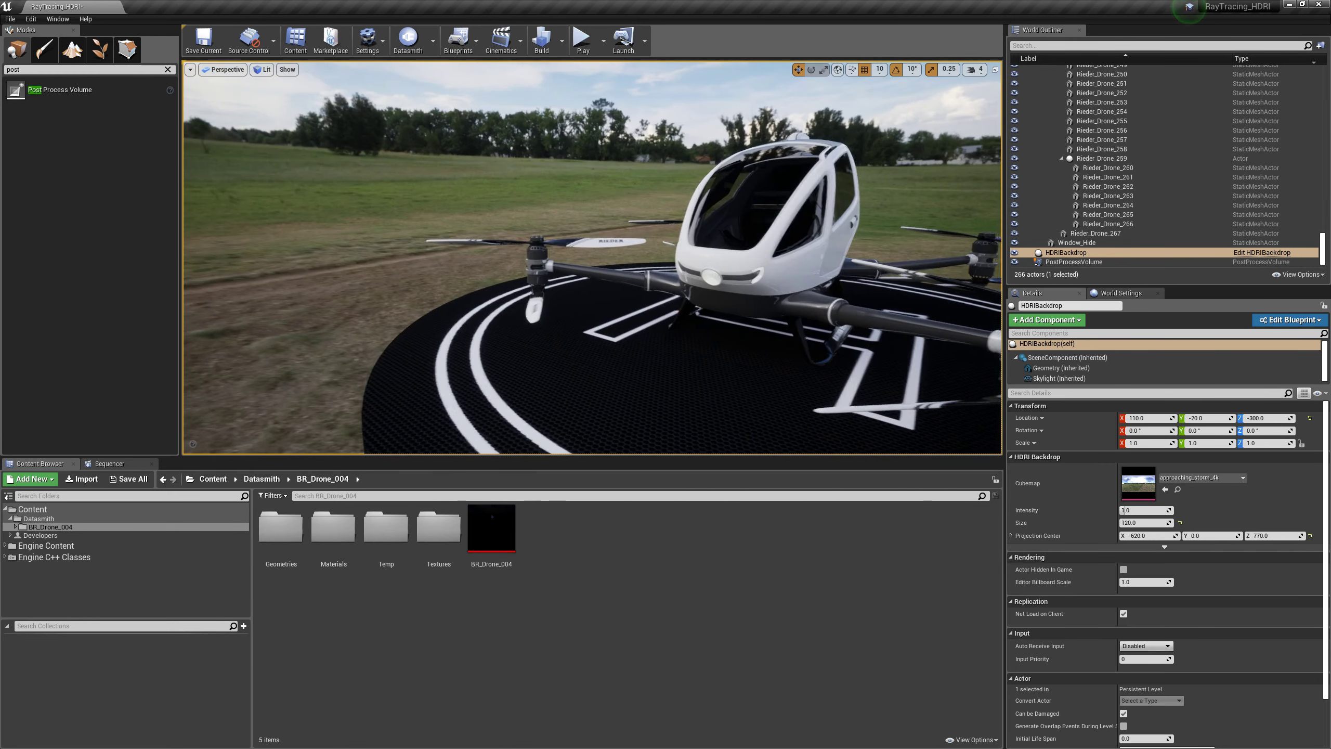
middle_drag(663, 320, 760, 335)
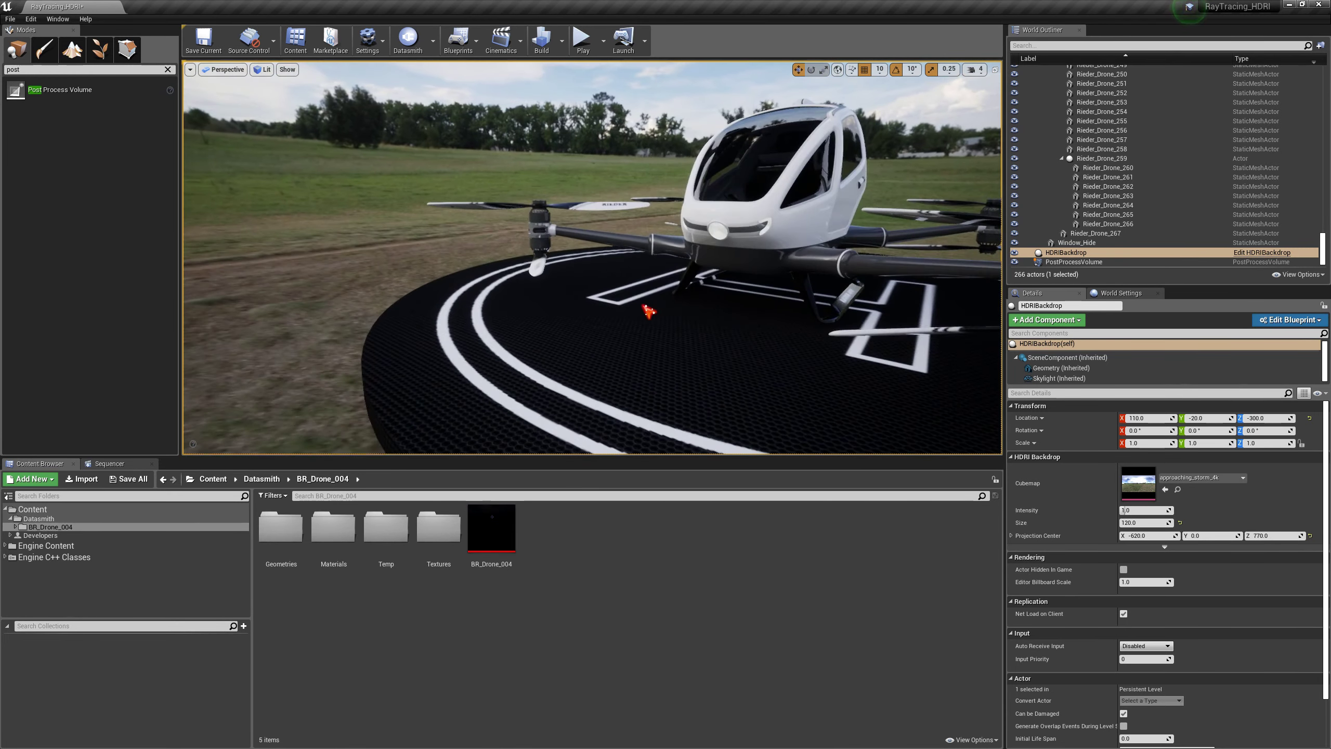
drag(649, 311, 718, 309)
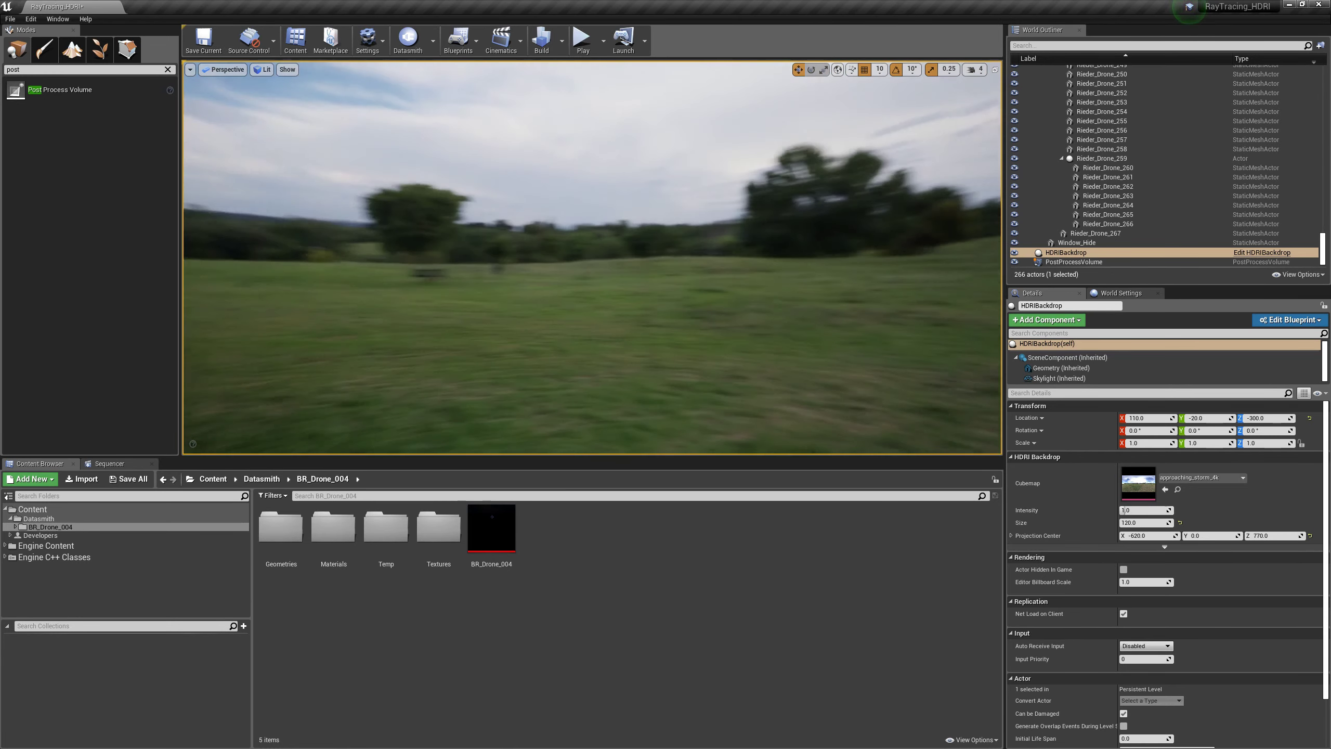
right_drag(592, 257, 707, 238)
key(d)
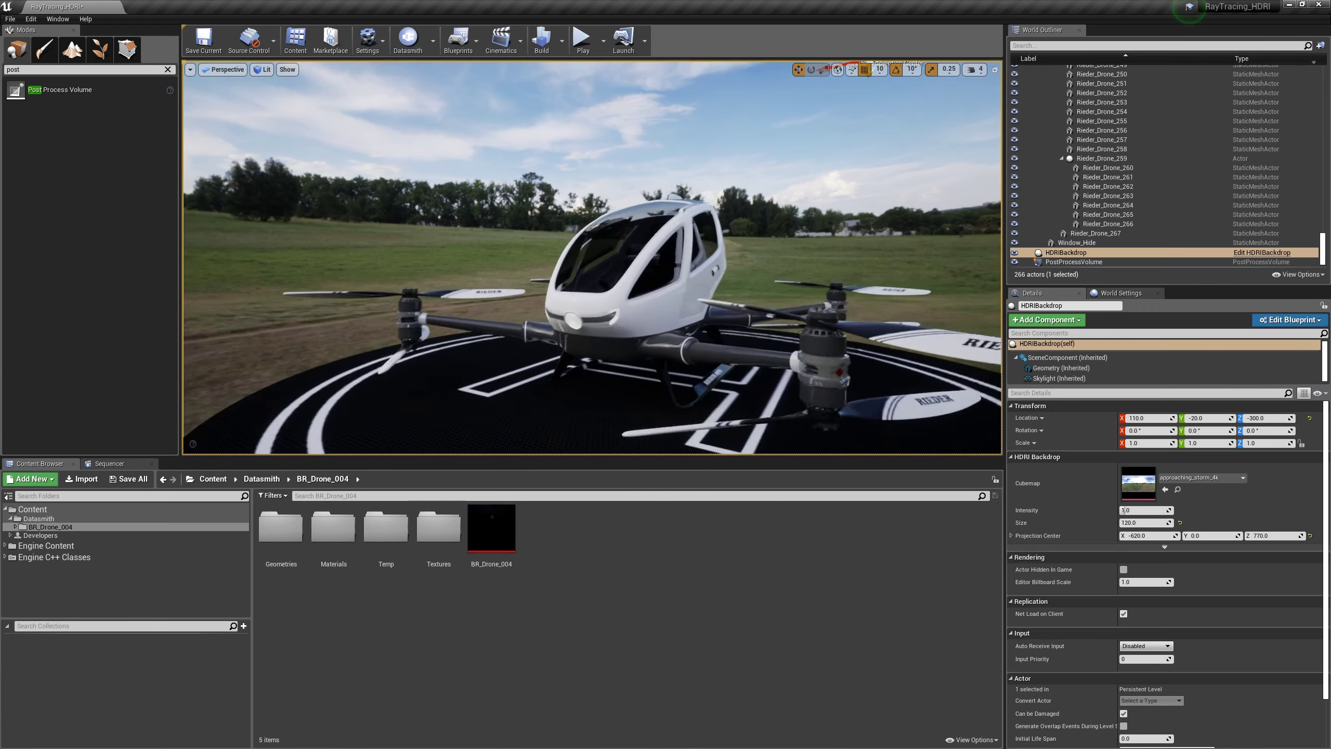
mouse_move(619, 322)
mouse_down()
mouse_move(619, 310)
mouse_move(597, 336)
mouse_move(610, 342)
mouse_up()
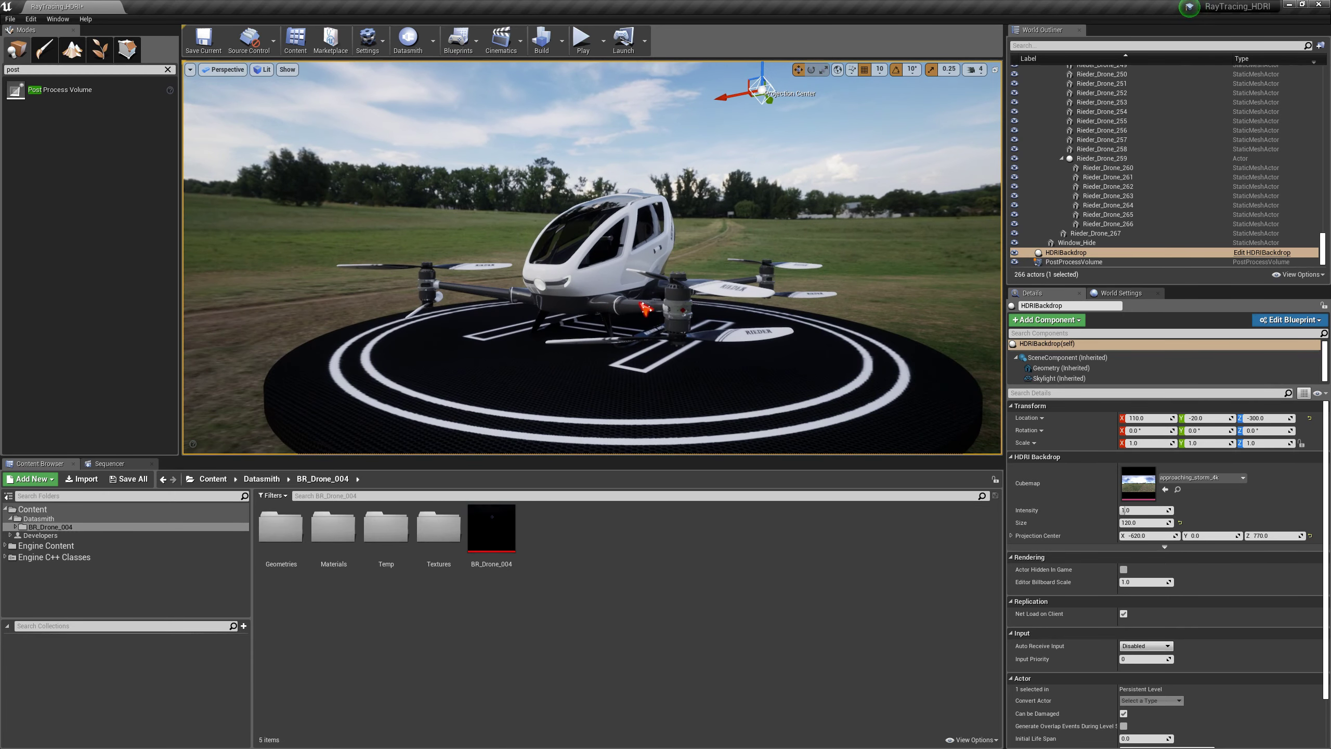
Raise the HDRIBackdrop's Projection Center further along the Z axis to 940.0.
middle_drag(746, 186, 762, 102)
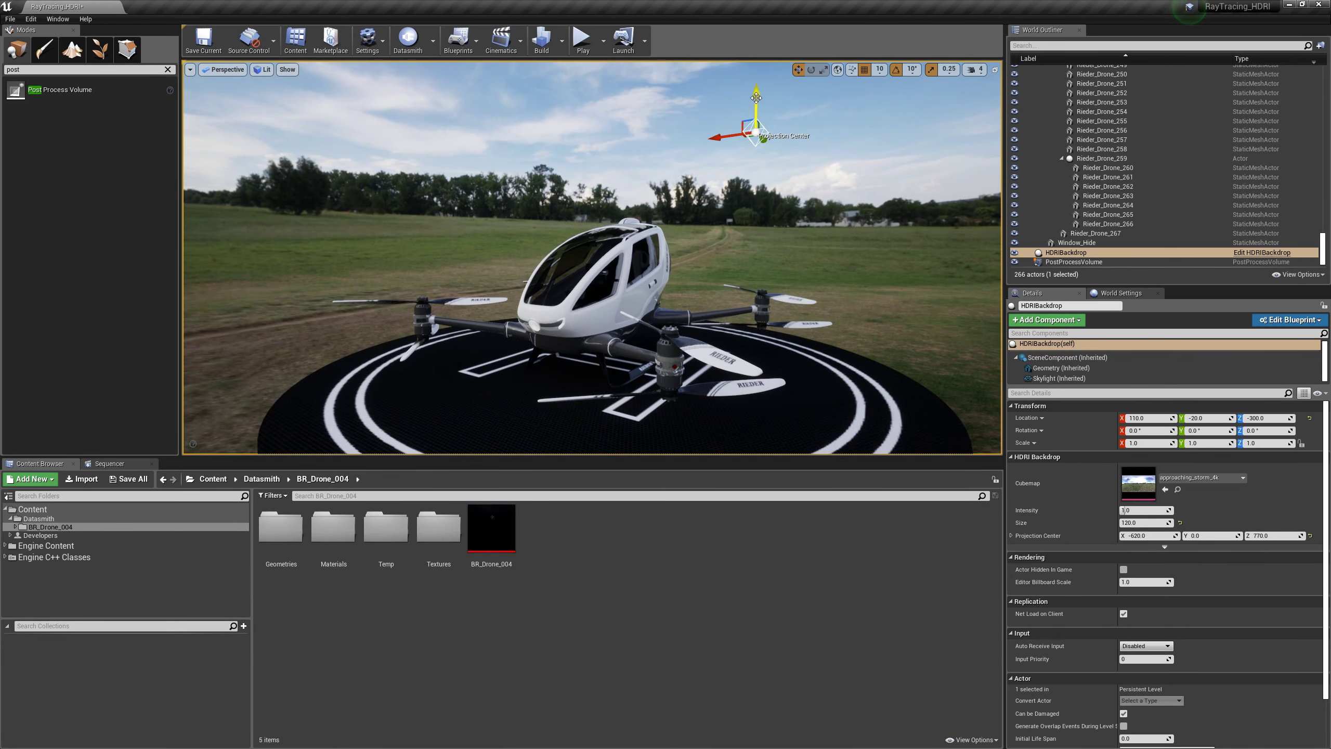
drag(756, 101, 756, 41)
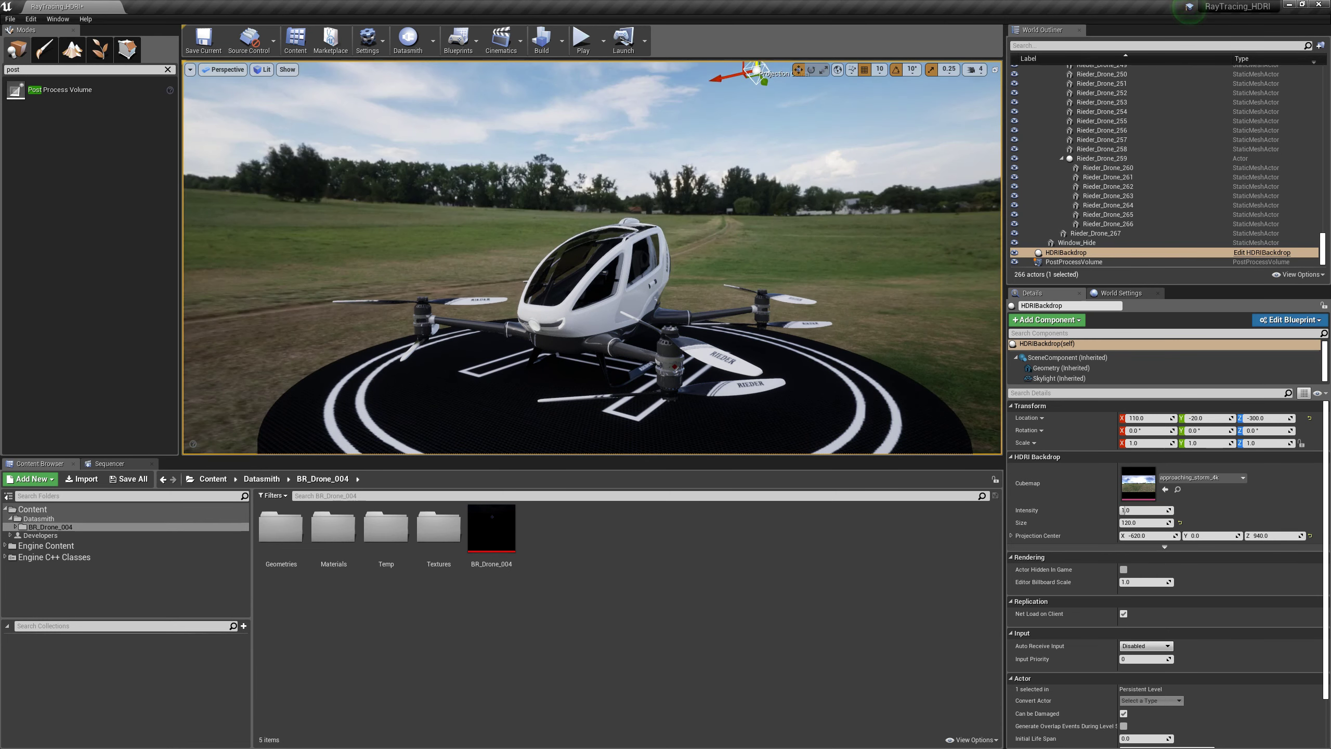
drag(732, 289, 718, 328)
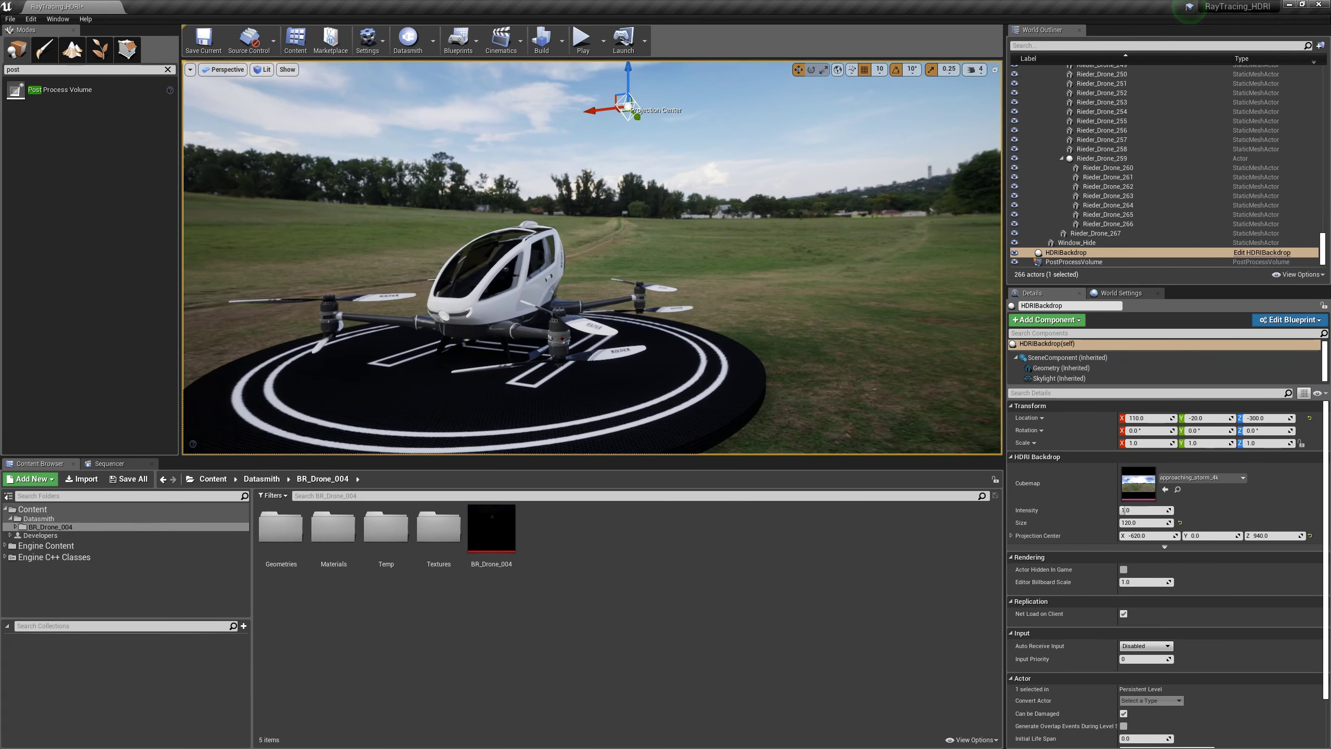
Set the HDRIBackdrop's Size to 500.0 and view the result around the drone.
drag(719, 223, 691, 196)
middle_drag(720, 225, 681, 246)
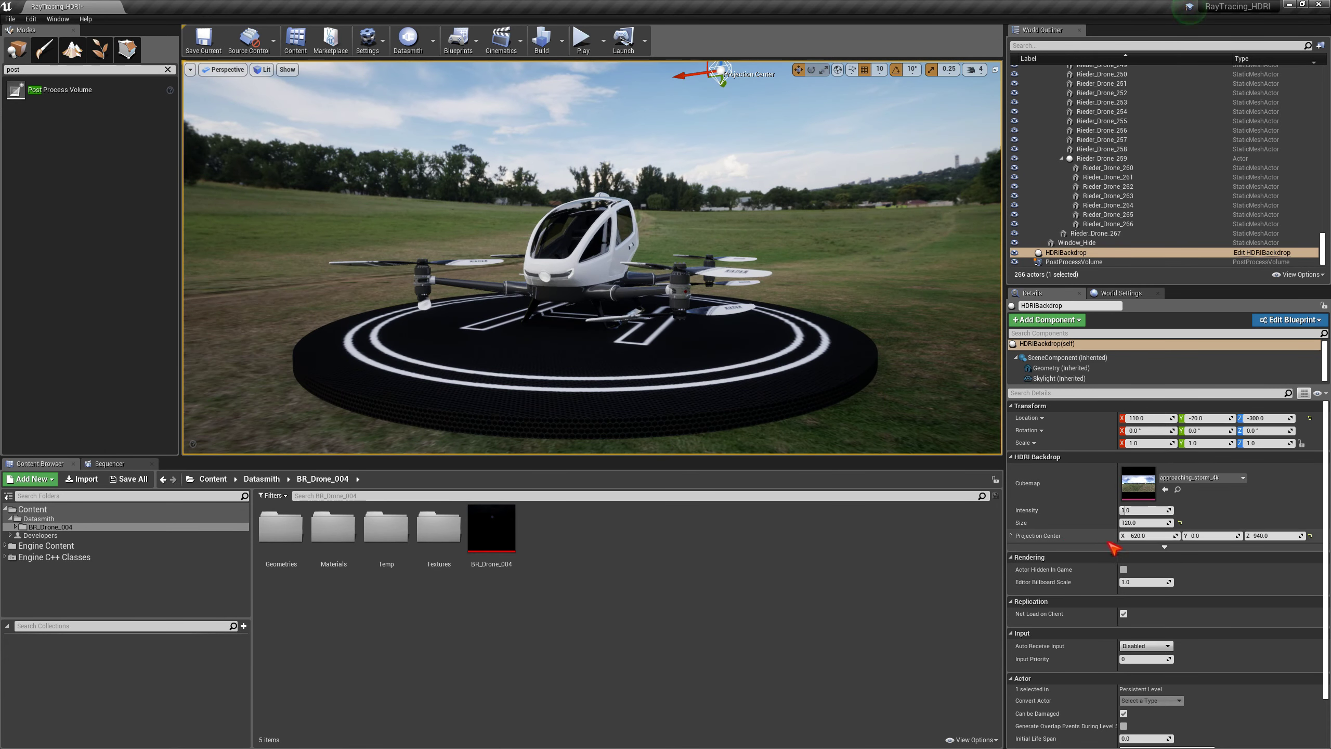
click(1143, 522)
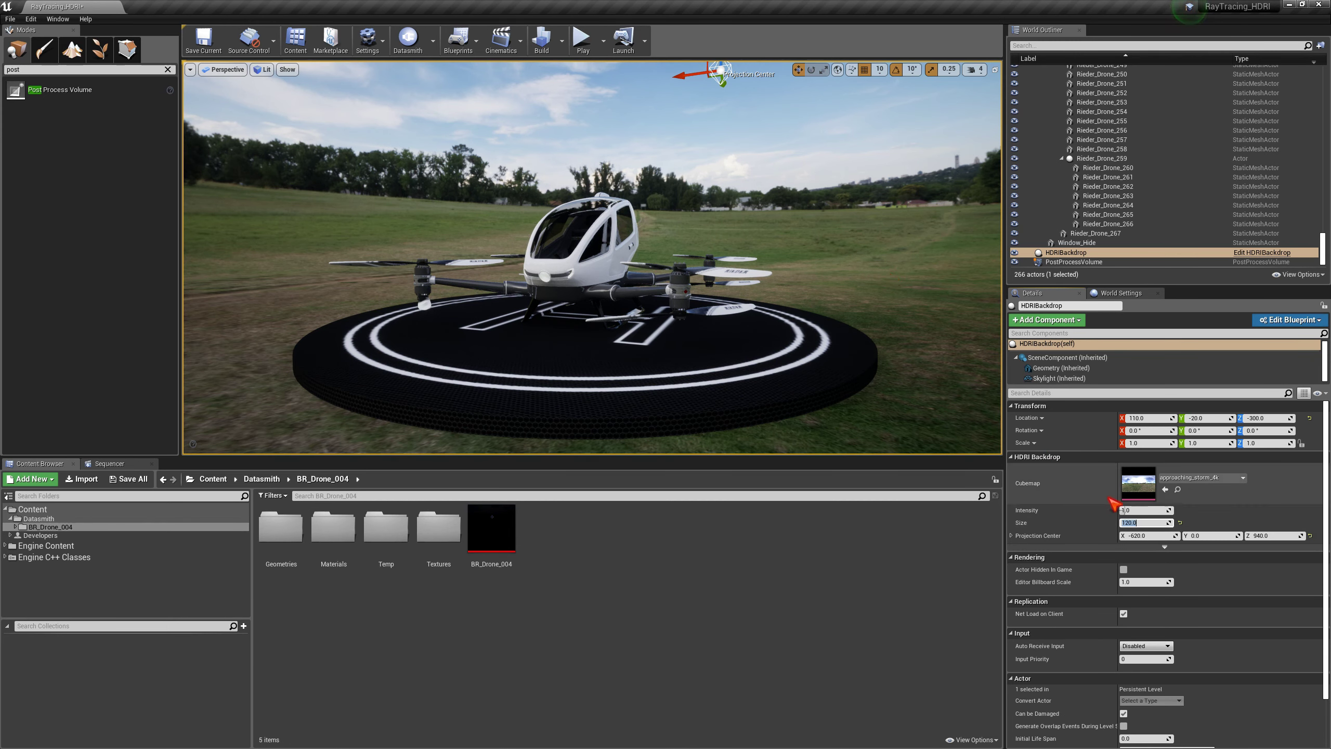
text(0)
key(Return)
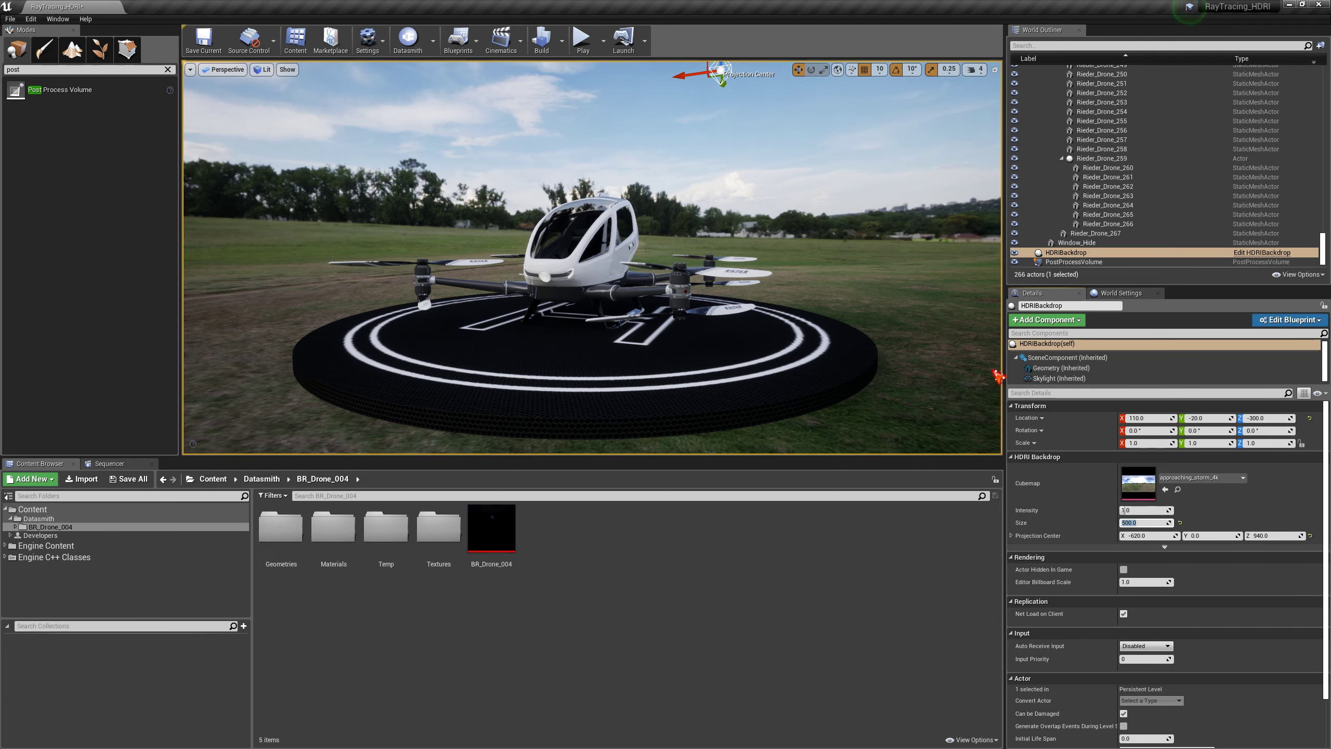
right_drag(717, 232, 959, 234)
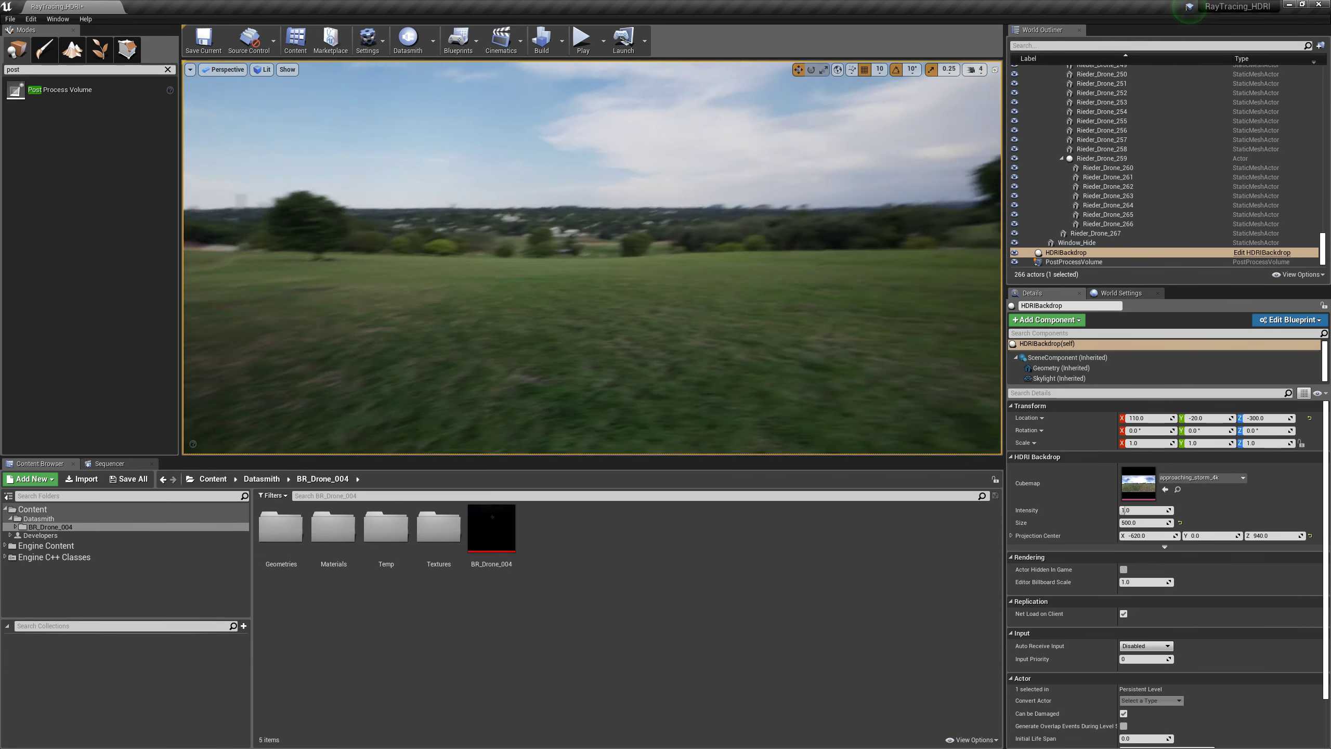
right_drag(839, 238, 870, 244)
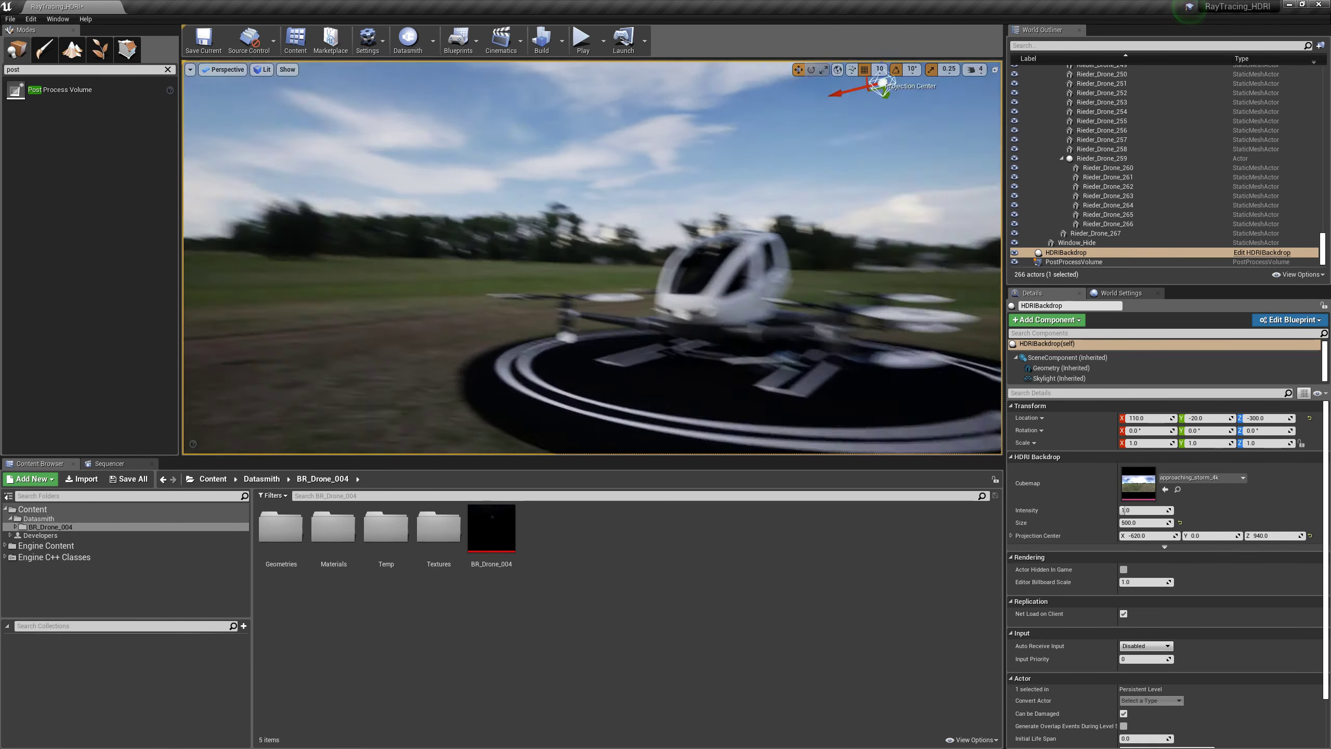
right_drag(786, 247, 726, 237)
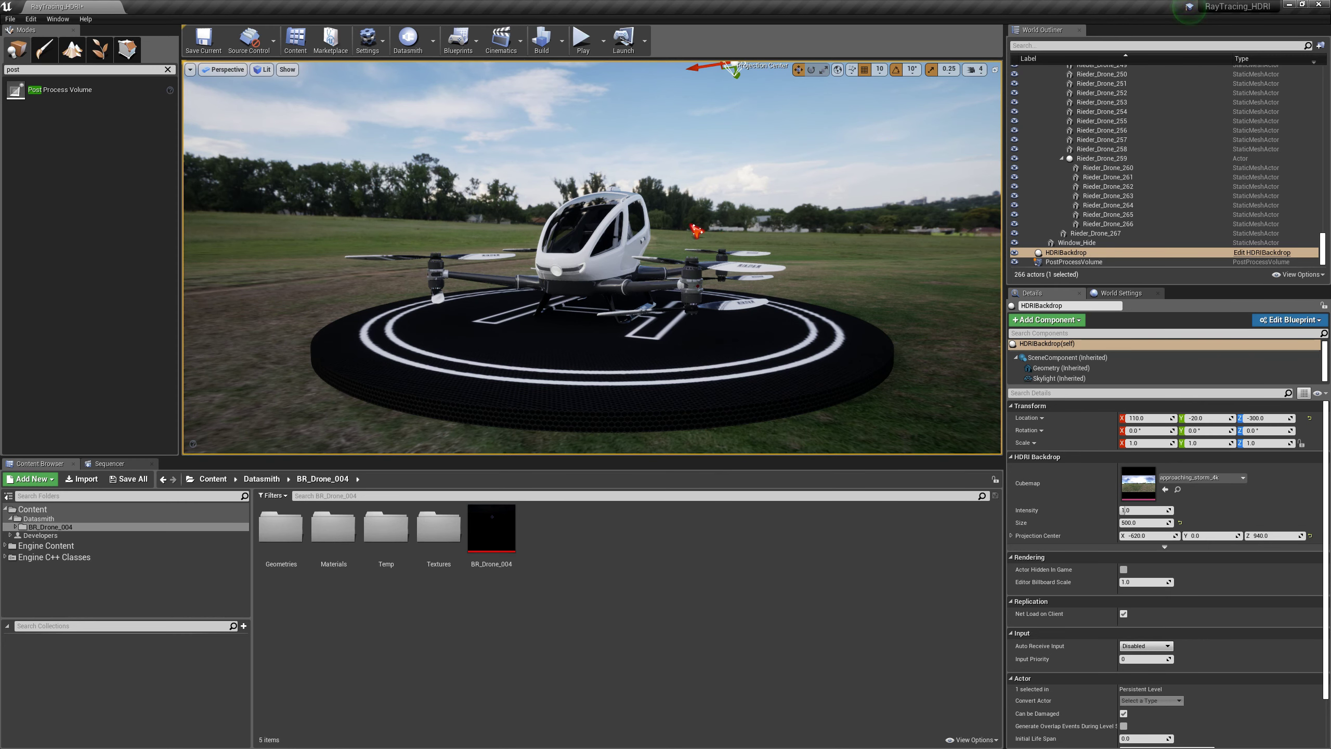
middle_drag(692, 227, 750, 234)
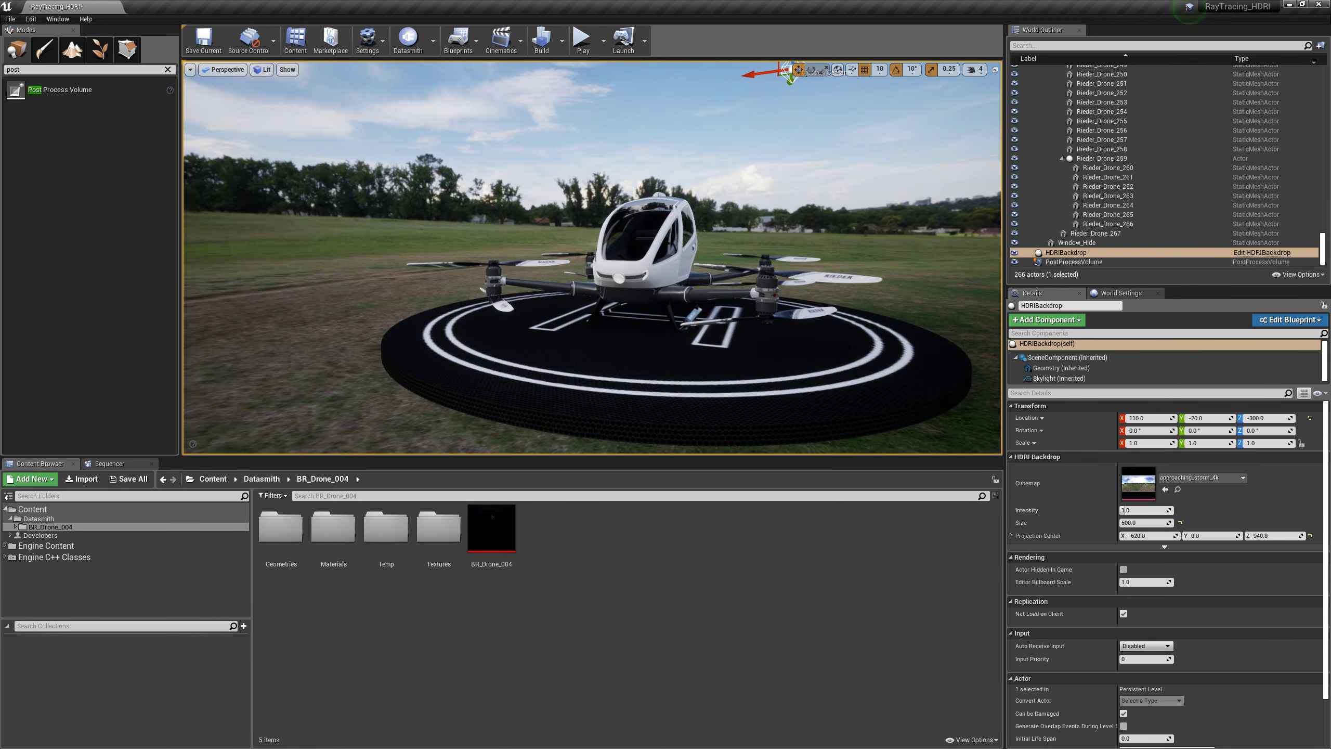
Frame the drone on its landing pad, collapse the Rieder_Drone_05 hierarchy in the World Outliner, and select the HDRIBackdrop.
click(684, 389)
mouse_move(650, 422)
mouse_down()
mouse_move(651, 443)
mouse_move(654, 425)
mouse_up()
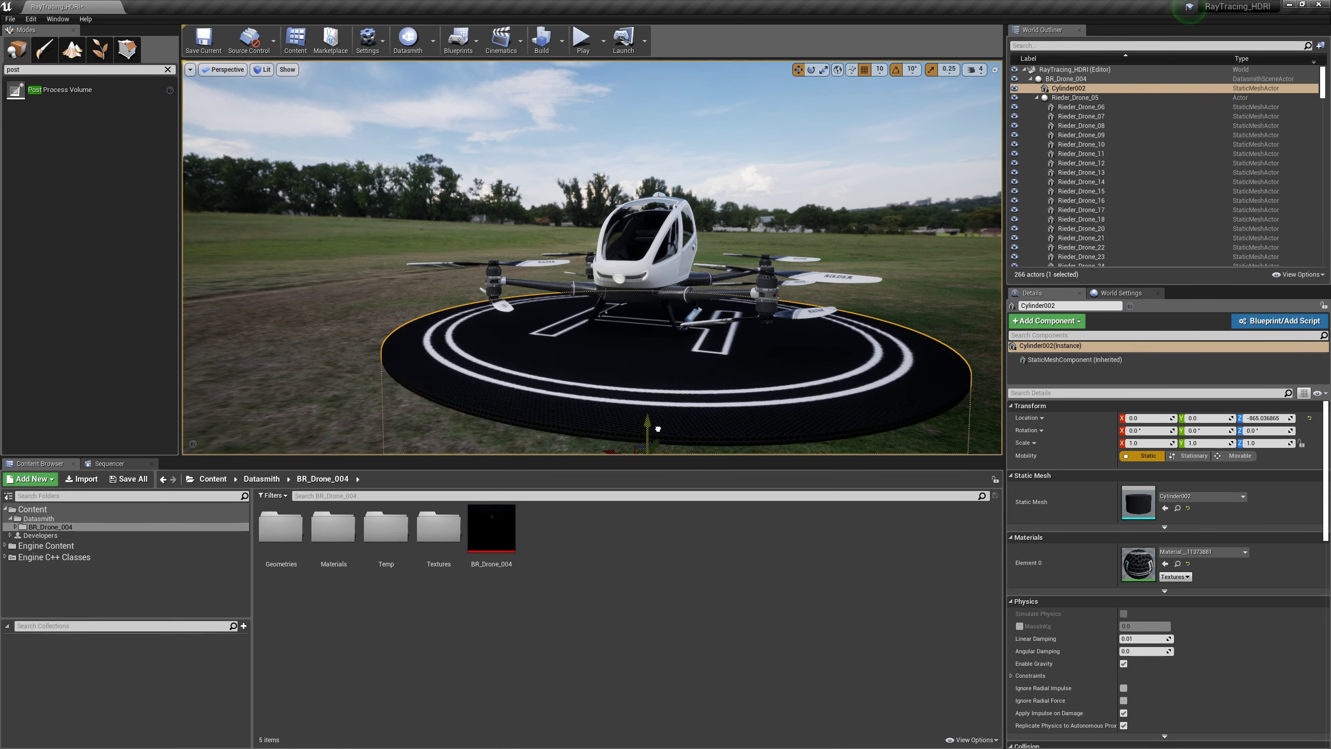
scroll(654, 425, up, 3)
right_drag(654, 425, 564, 245)
key(f)
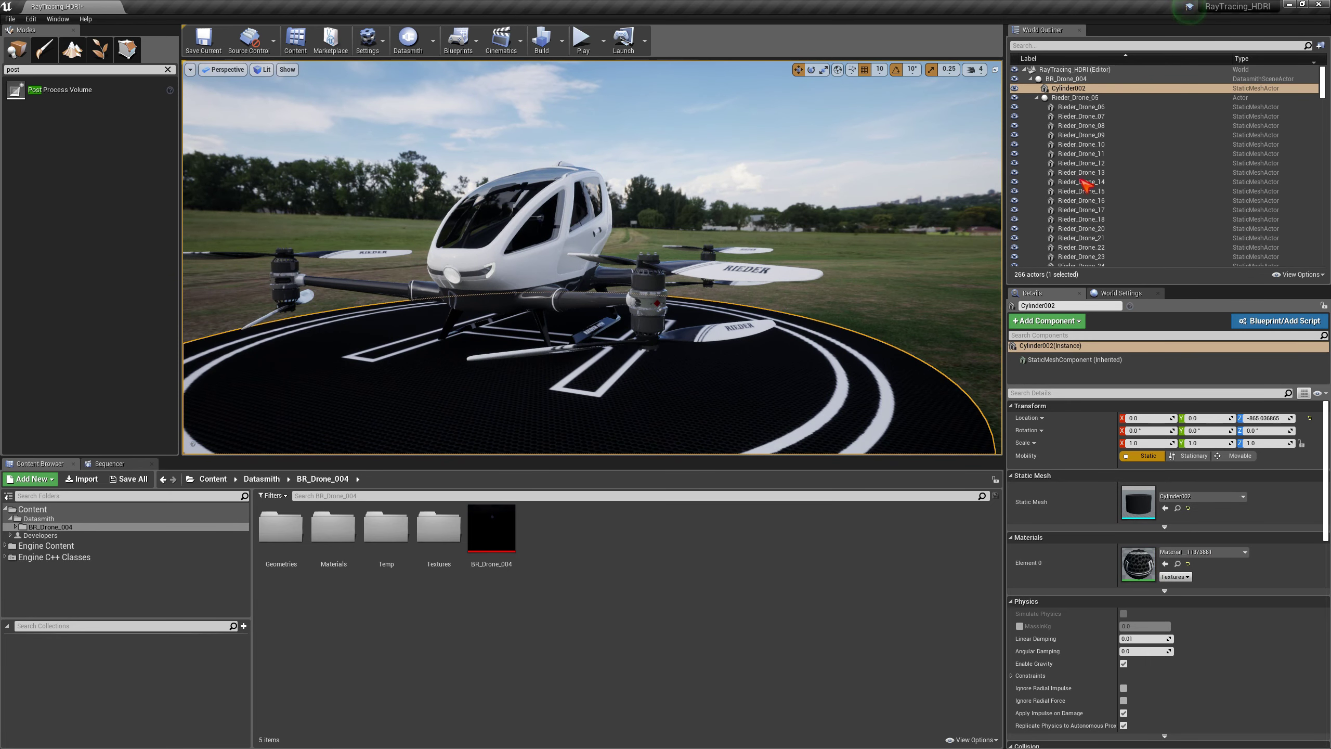
click(1037, 97)
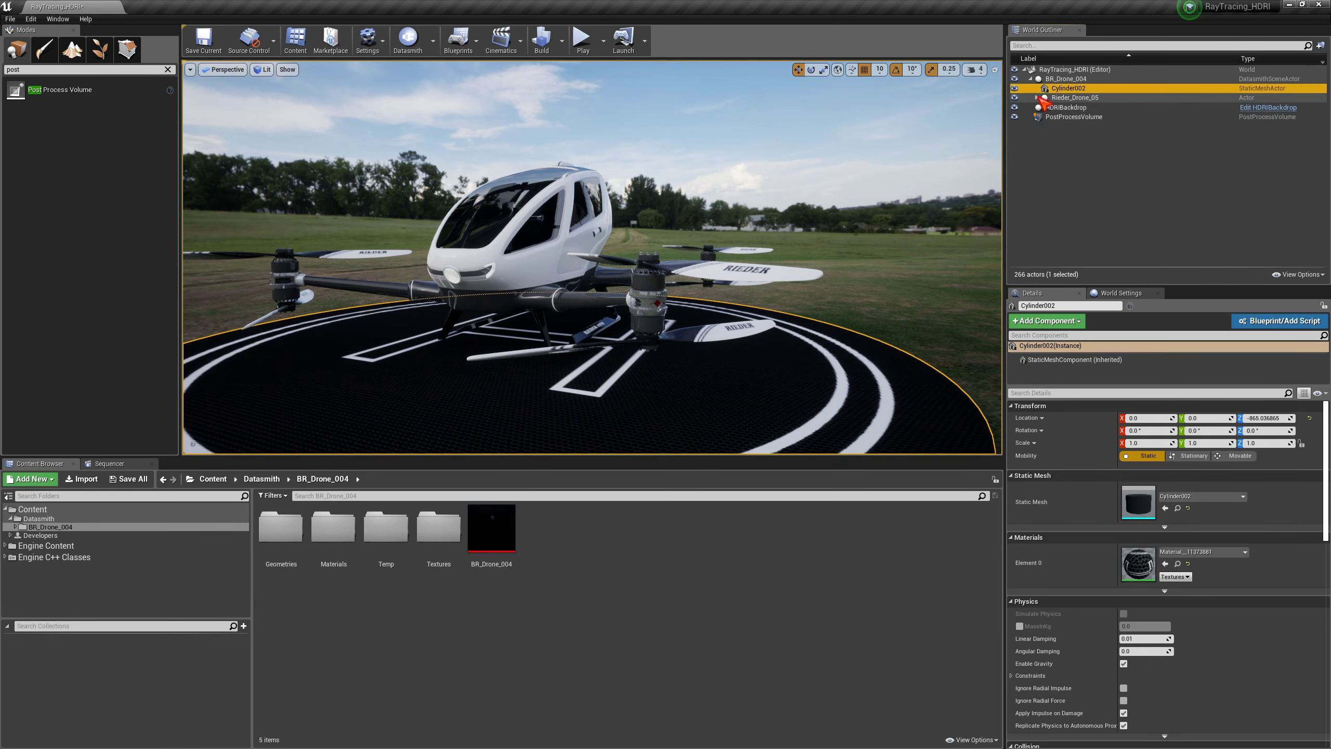
click(1065, 107)
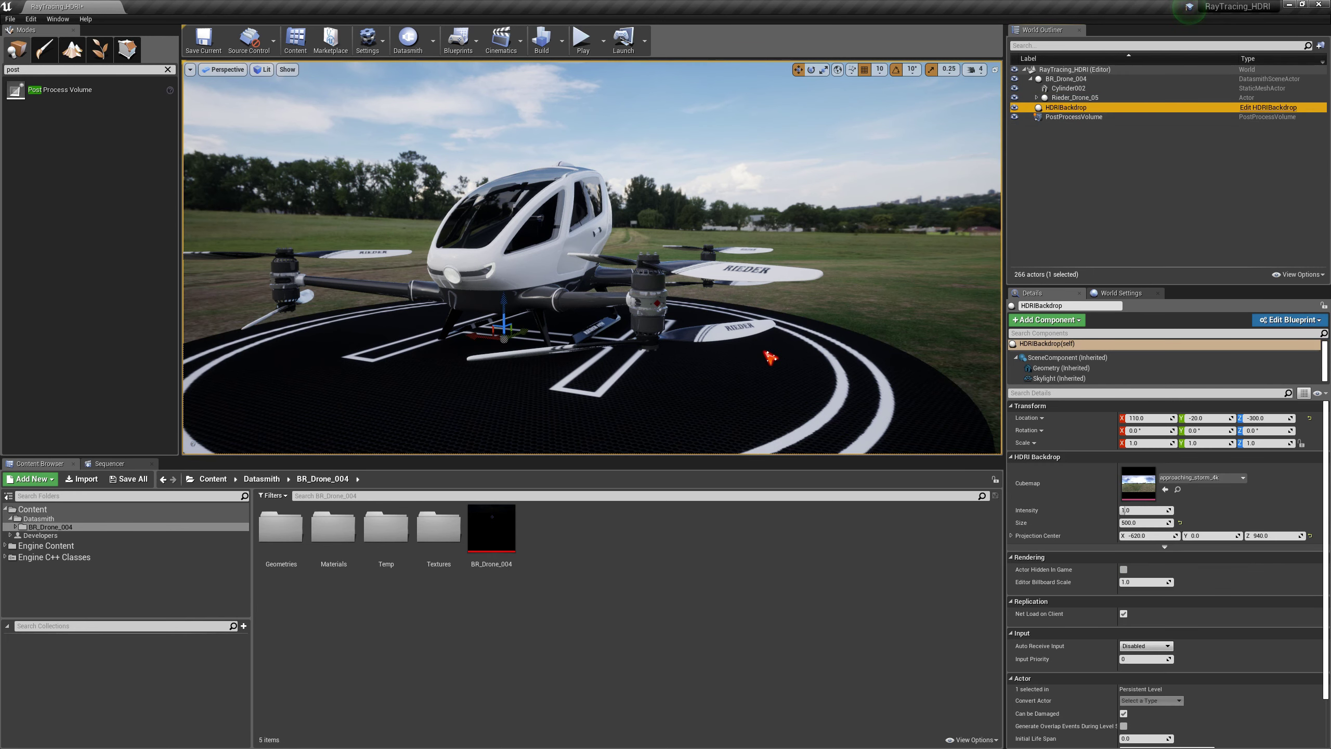
middle_drag(799, 336, 749, 318)
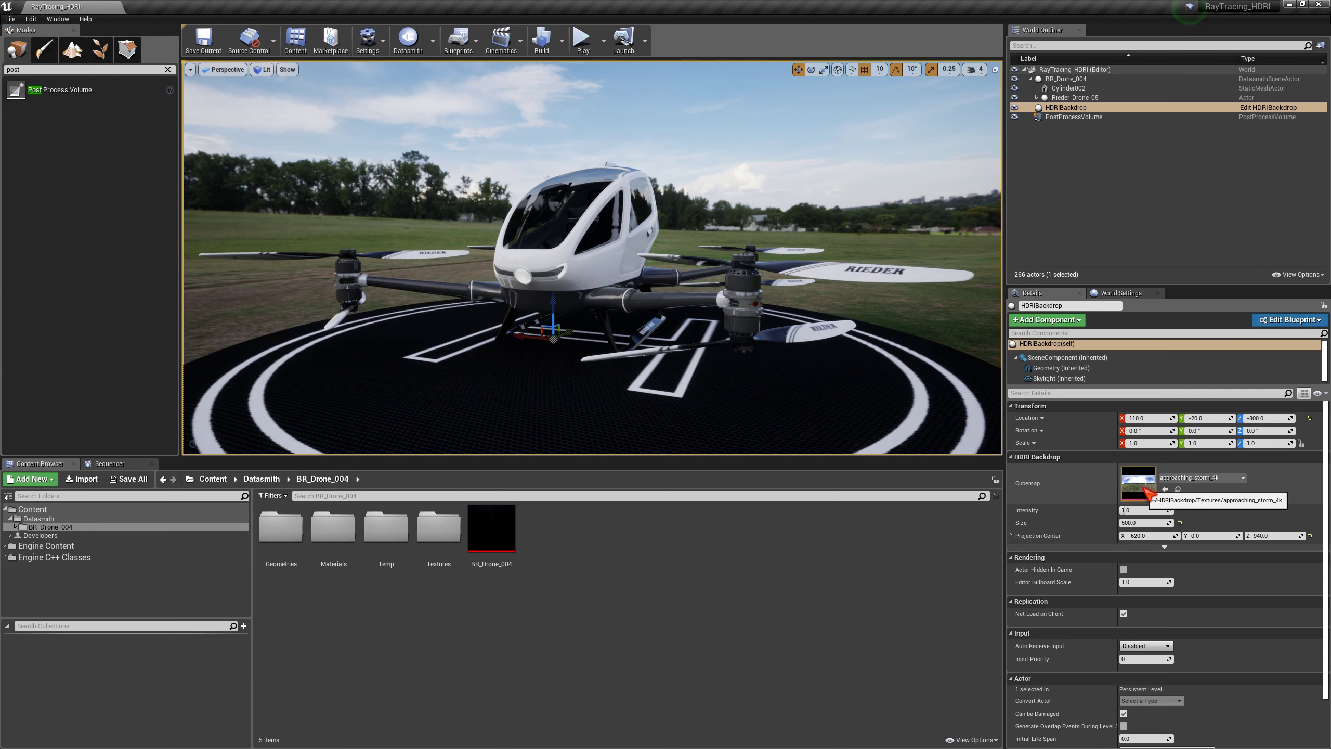
Open the backdrop's approaching_storm_4k cubemap texture and examine its imported resolution and Maximum Texture Size.
double_click(1144, 491)
drag(696, 202, 445, 120)
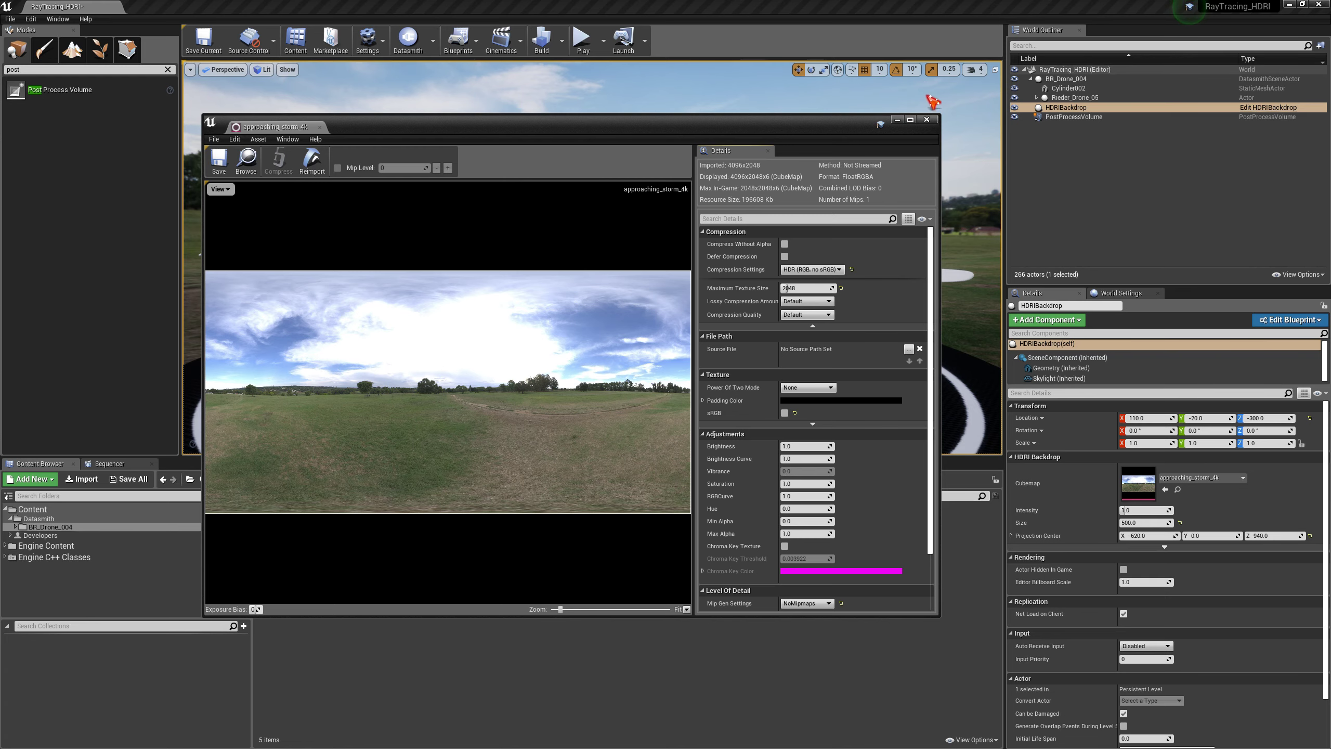
click(910, 119)
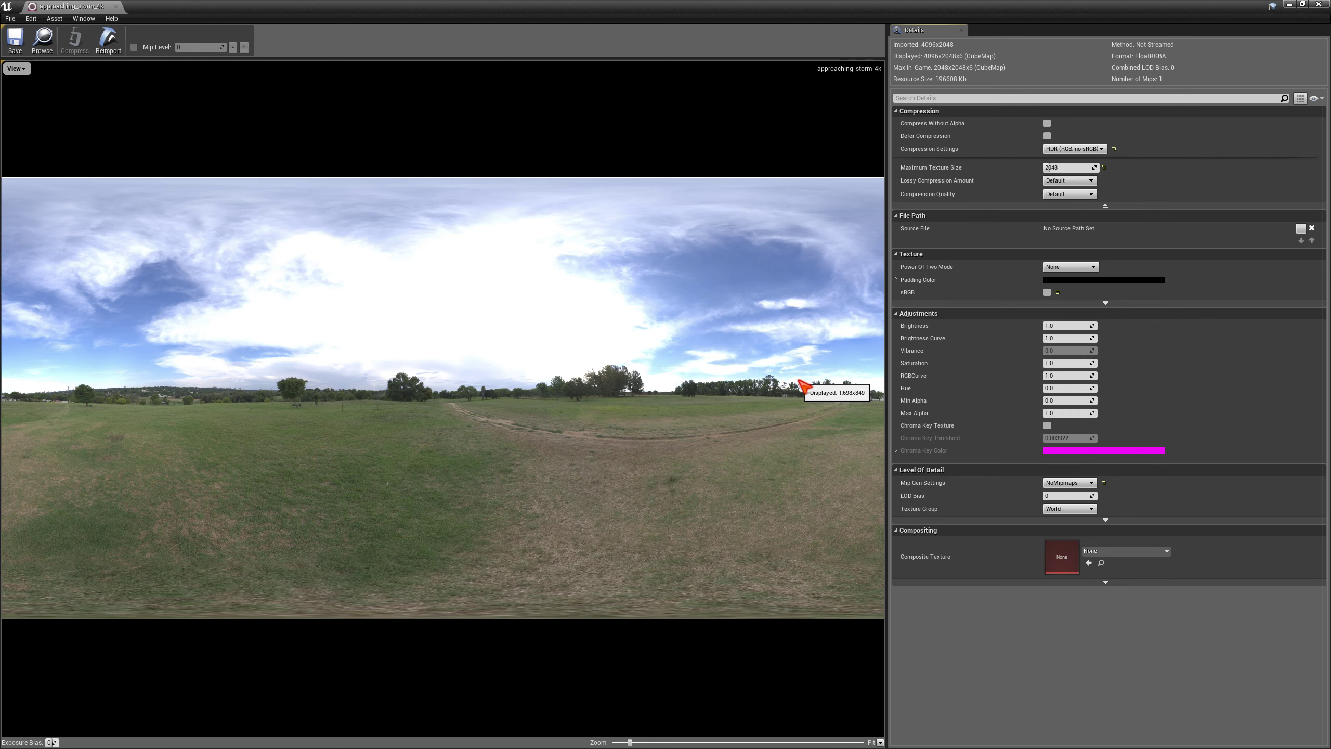
click(1055, 167)
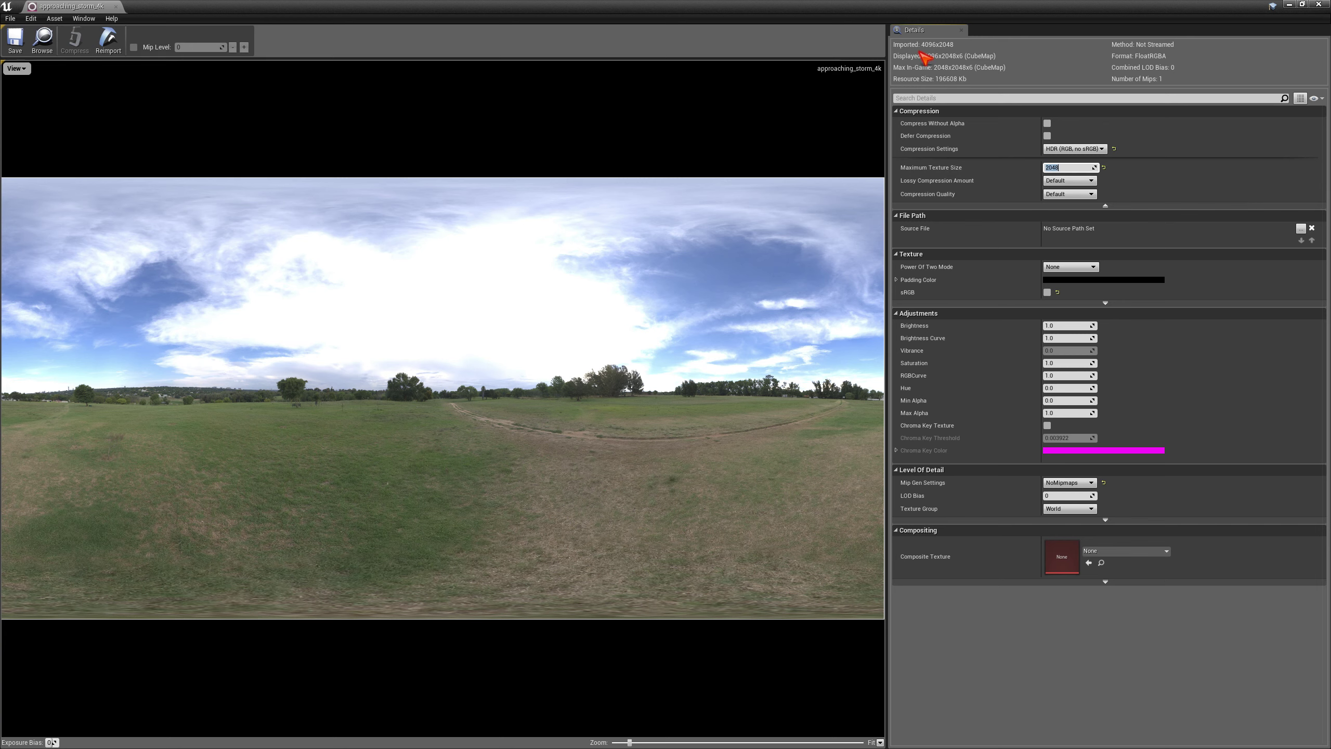
mouse_move(490, 385)
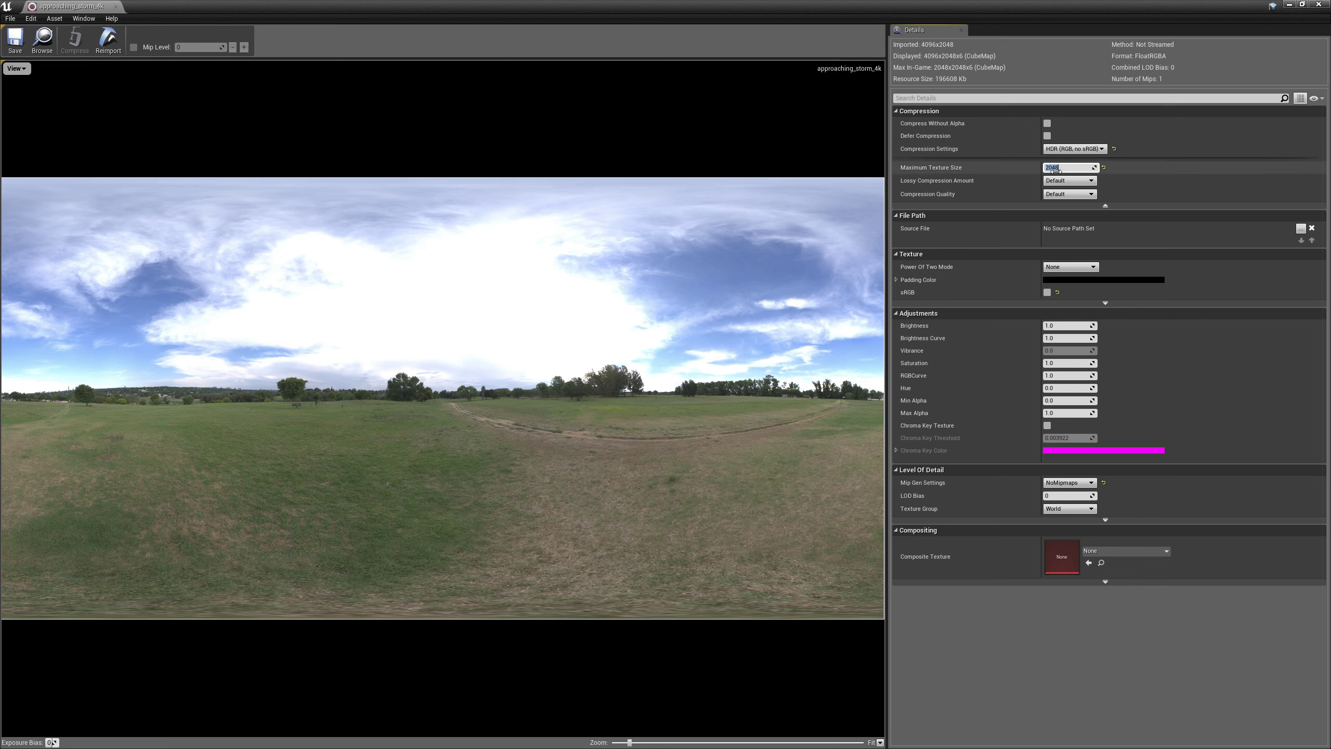
text(80)
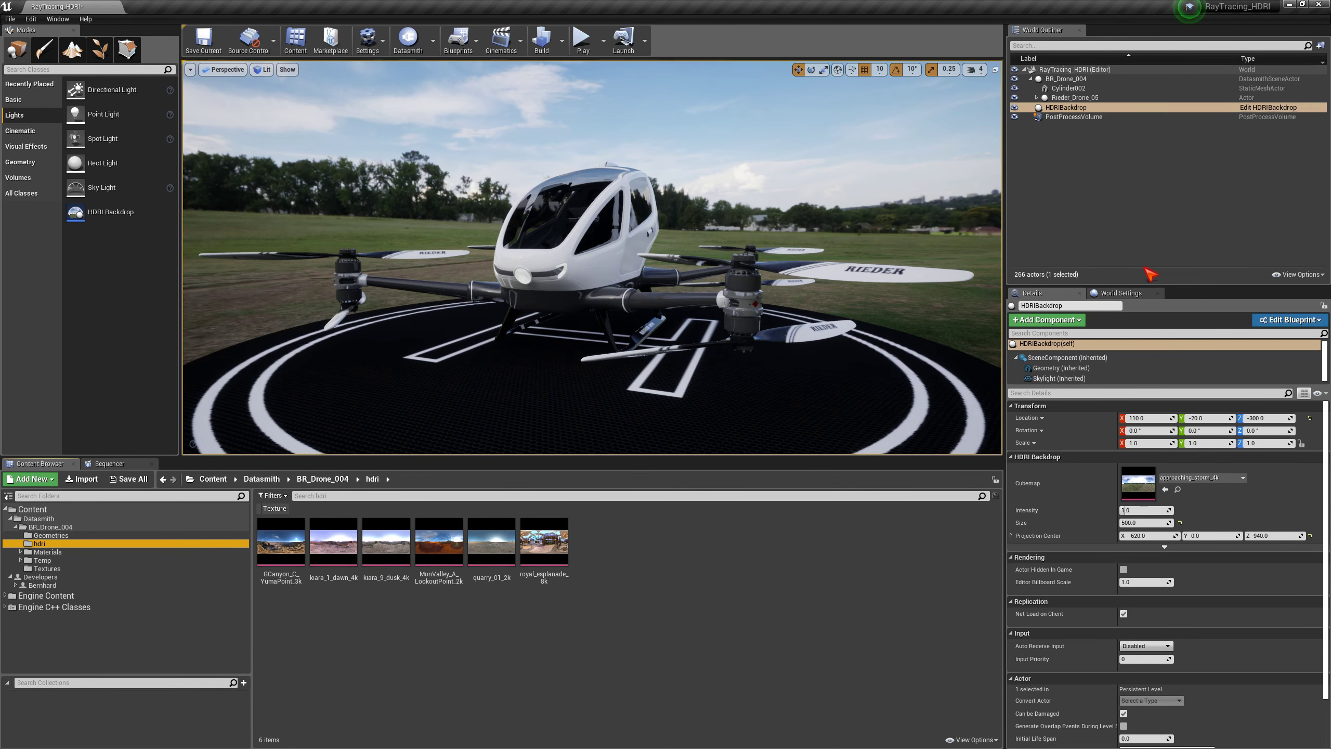
Try the GCanyon_C_YumaPoint_3k and kiara_1_dawn_4k textures from the hdri folder as the HDRIBackdrop's cubemap.
mouse_move(529, 378)
alt+mouse_down()
mouse_move(603, 378)
mouse_move(535, 378)
alt+mouse_up()
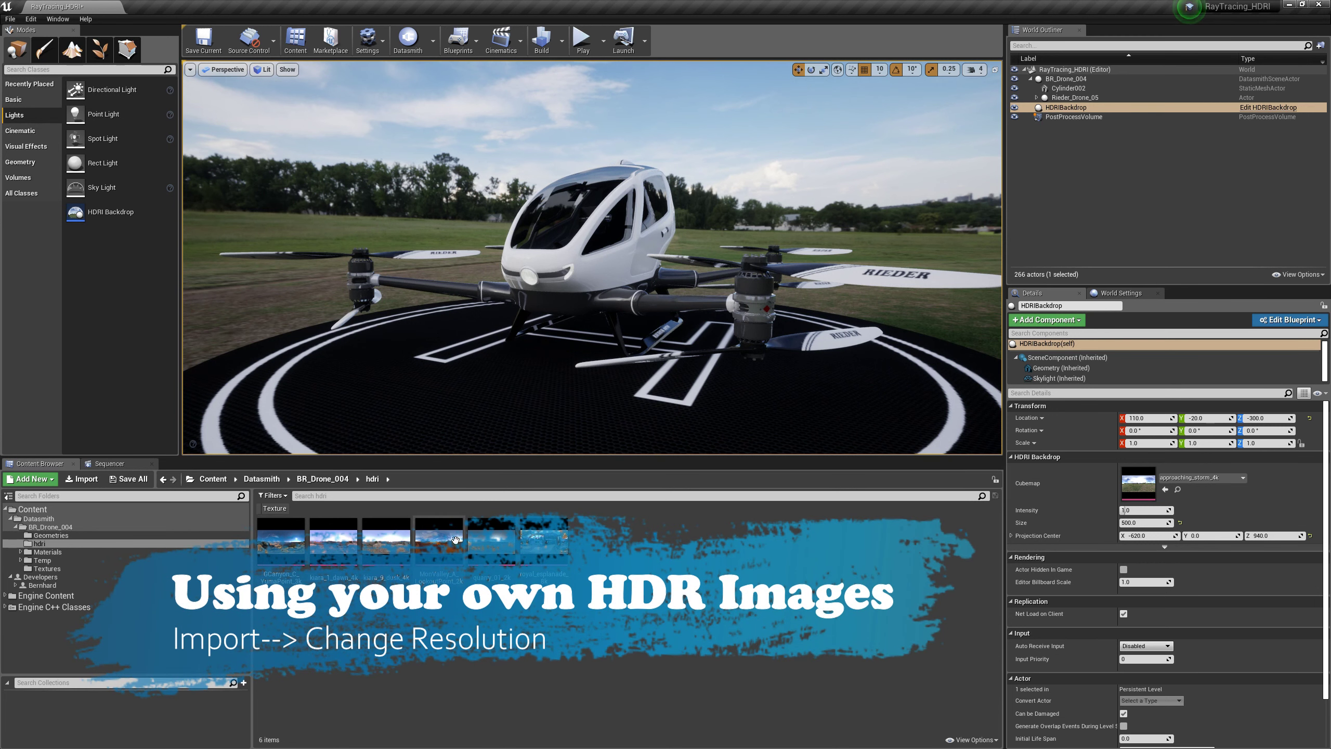
mouse_move(545, 544)
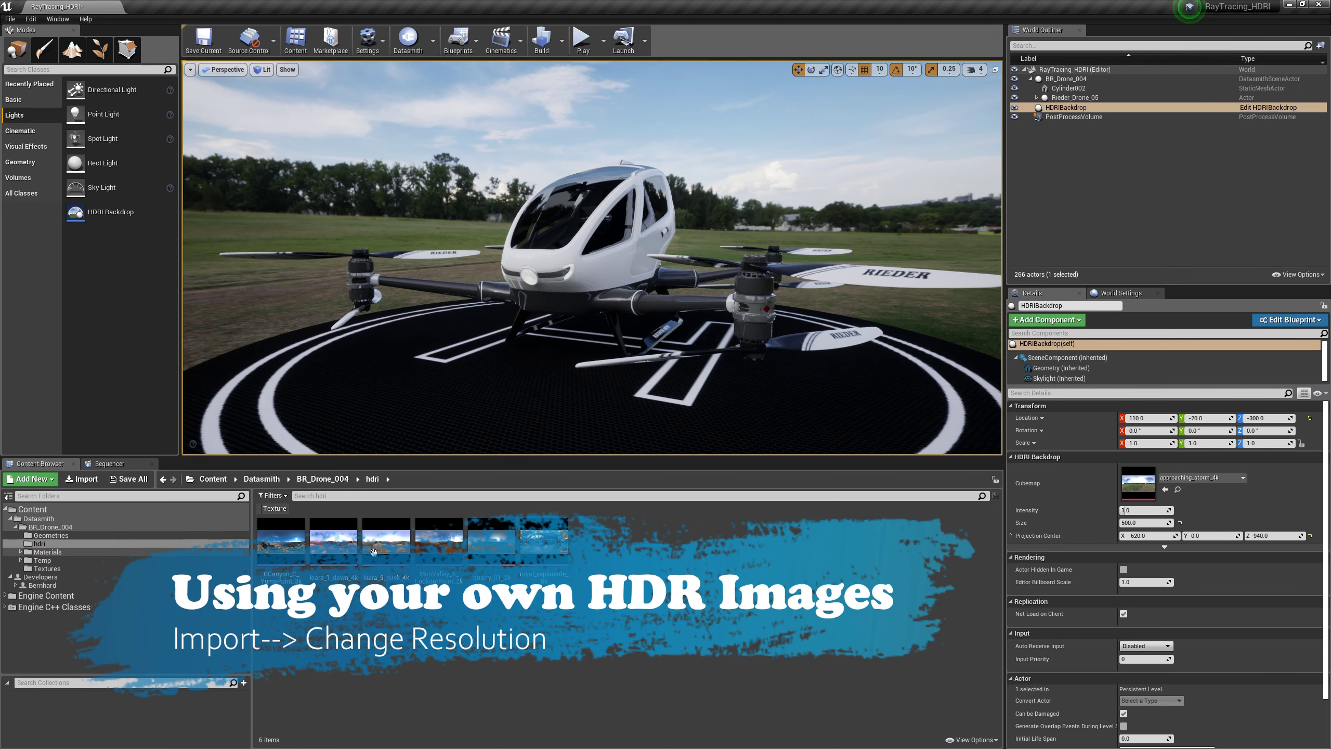
click(283, 547)
drag(284, 548, 1133, 483)
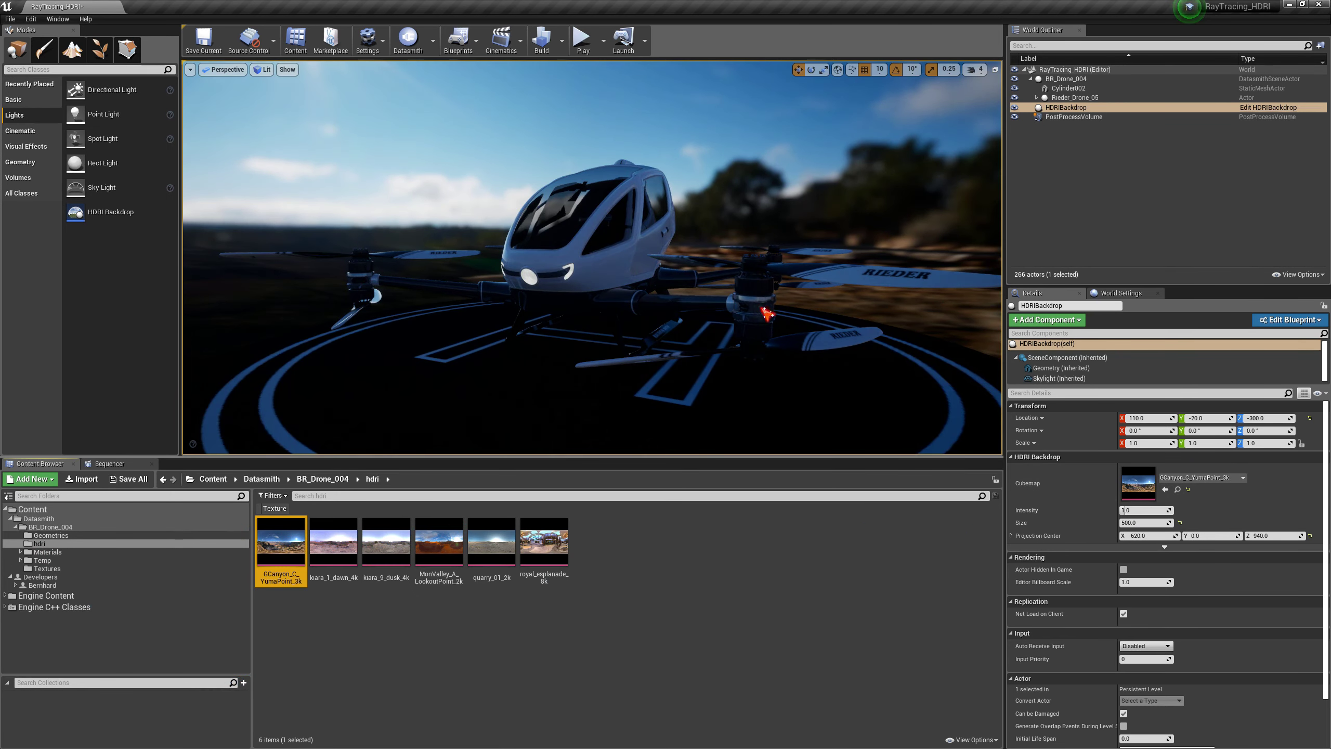
right_drag(502, 404, 640, 404)
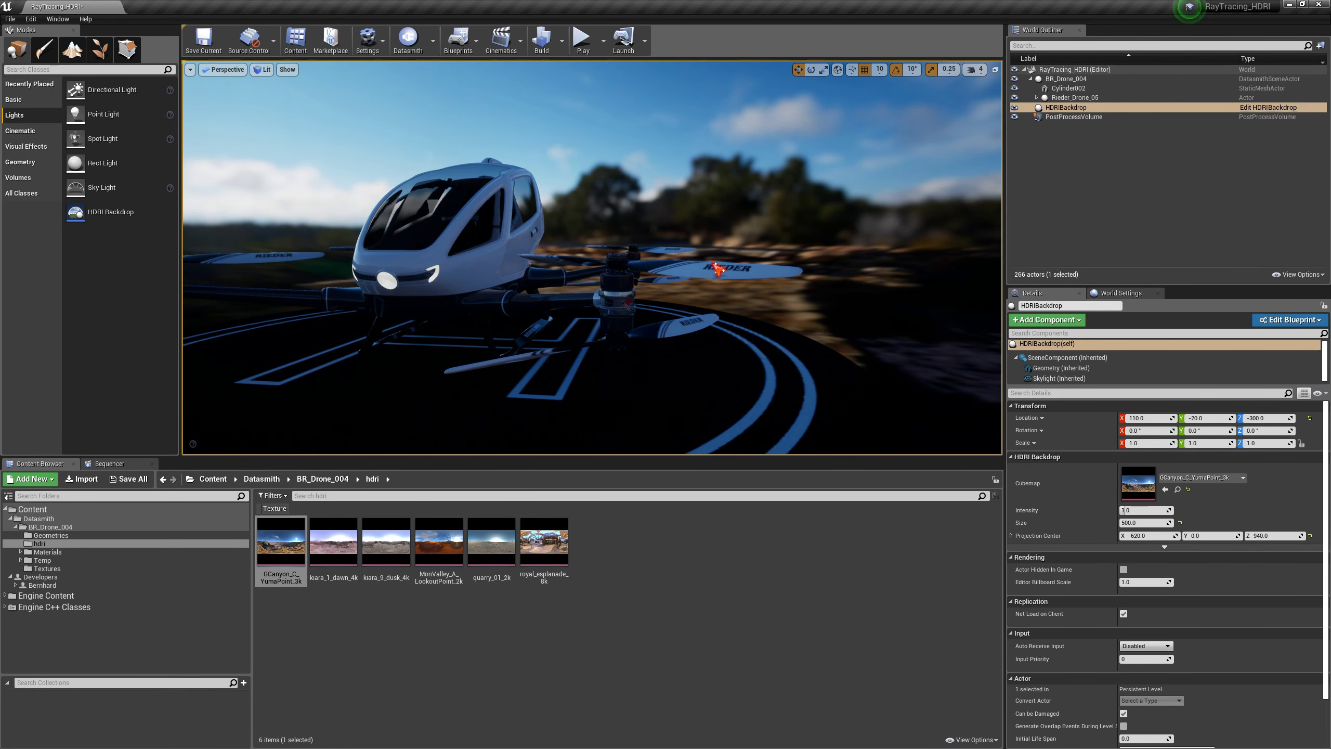
drag(329, 574, 1137, 482)
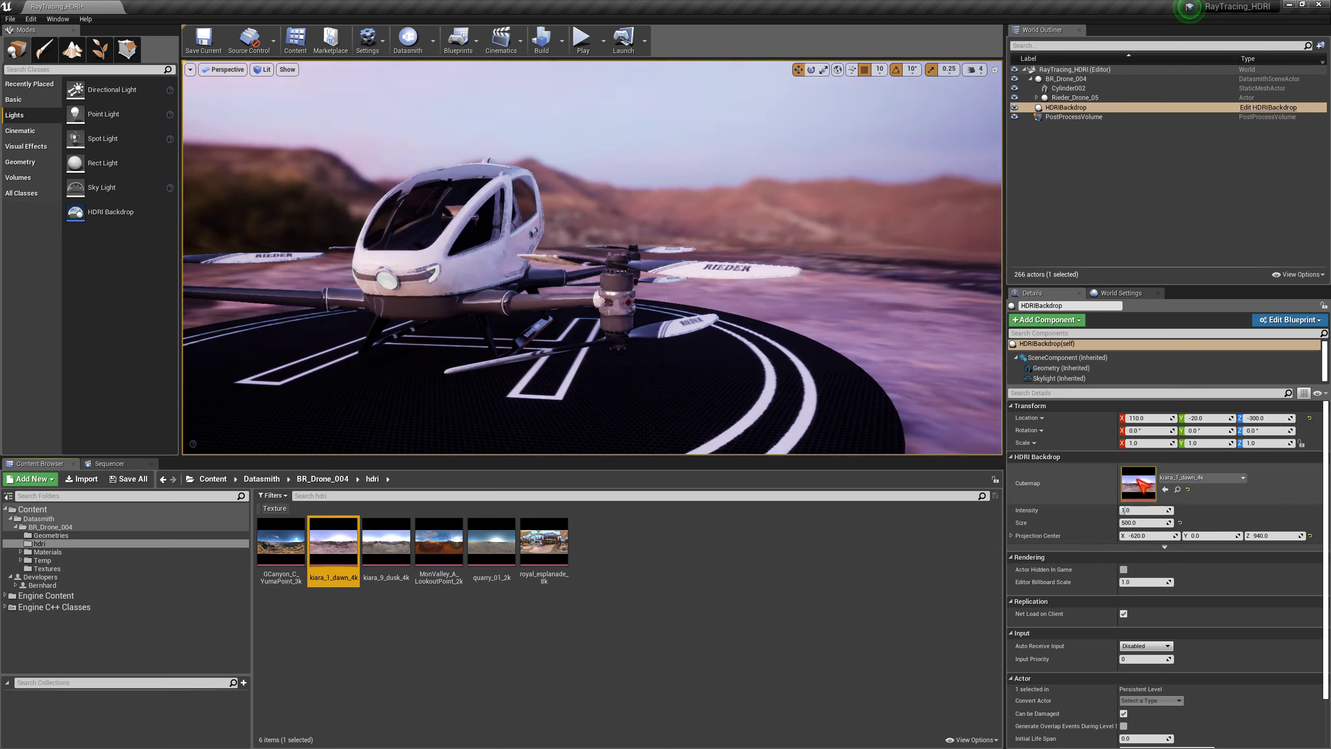
mouse_move(743, 398)
right_down()
mouse_move(471, 397)
mouse_move(755, 397)
right_up()
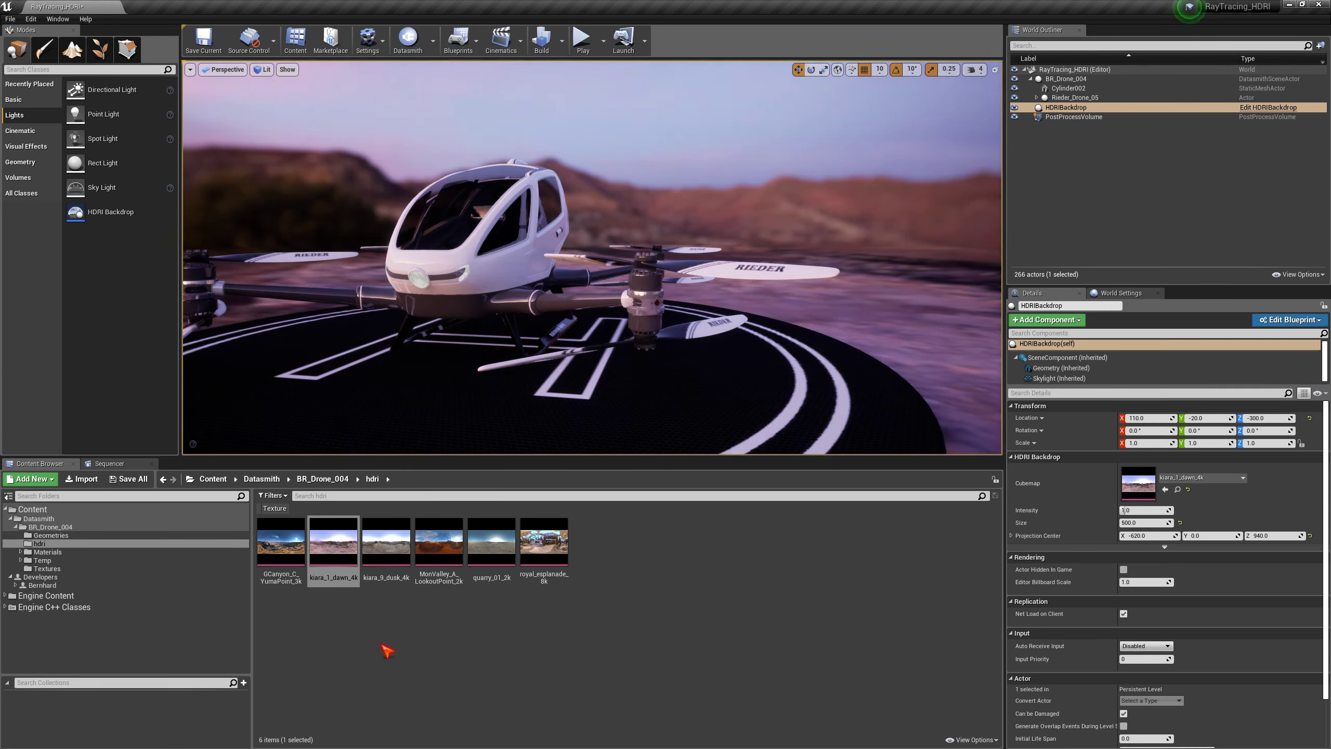
Open the kiara_1_dawn_4k texture for editing and set its Mip Gen Settings to NoMipmaps.
double_click(341, 545)
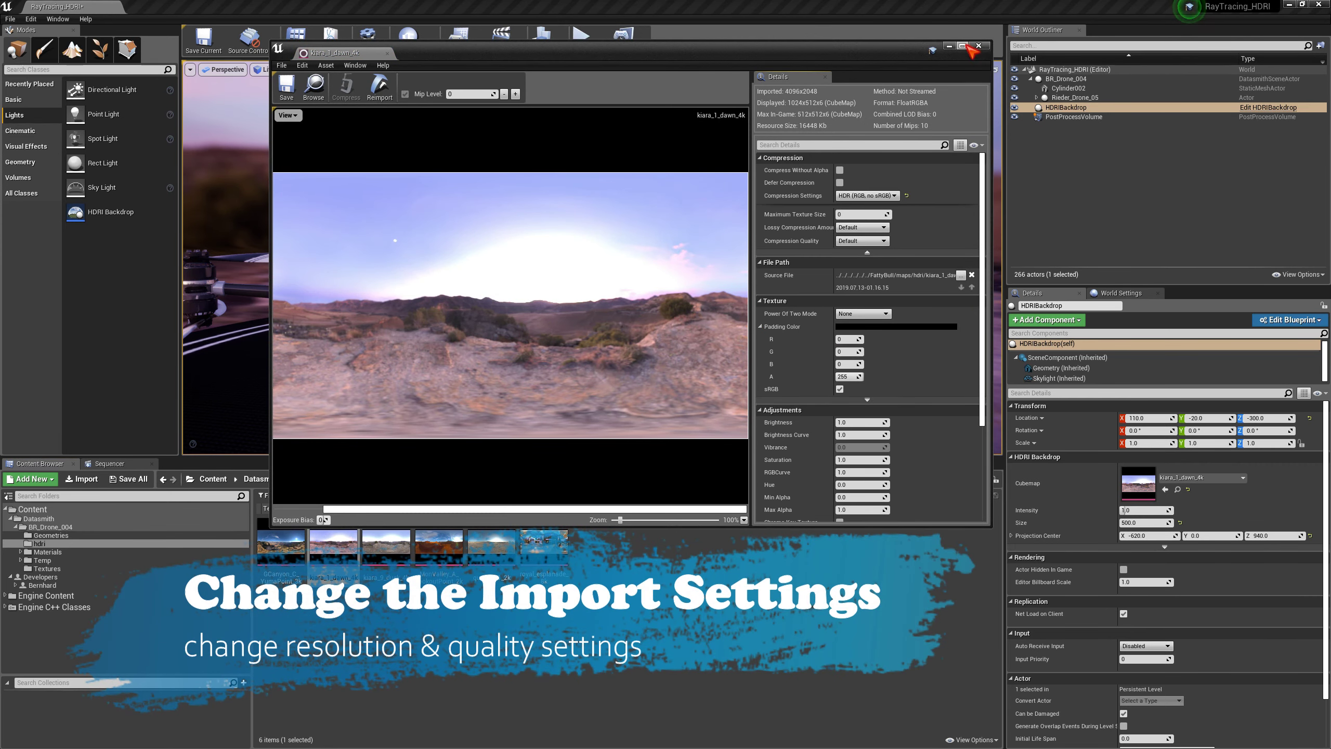
click(963, 47)
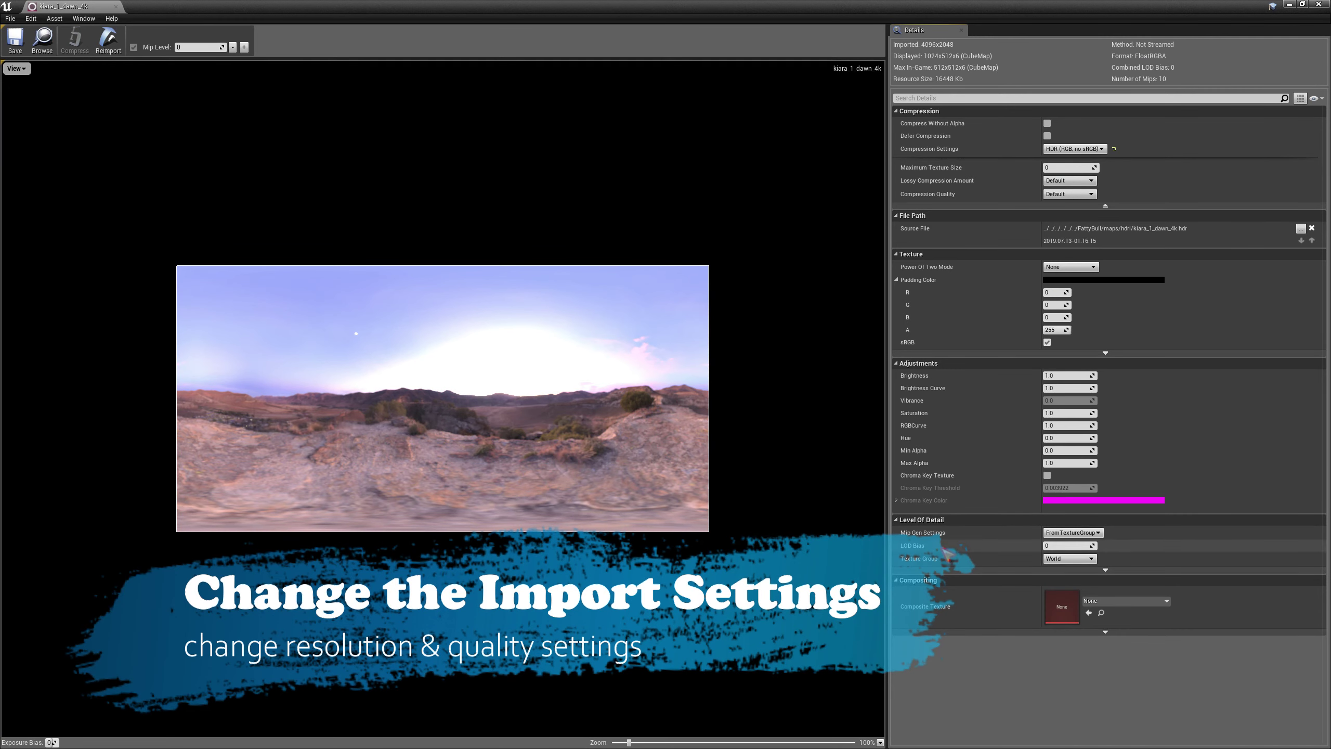
click(1087, 534)
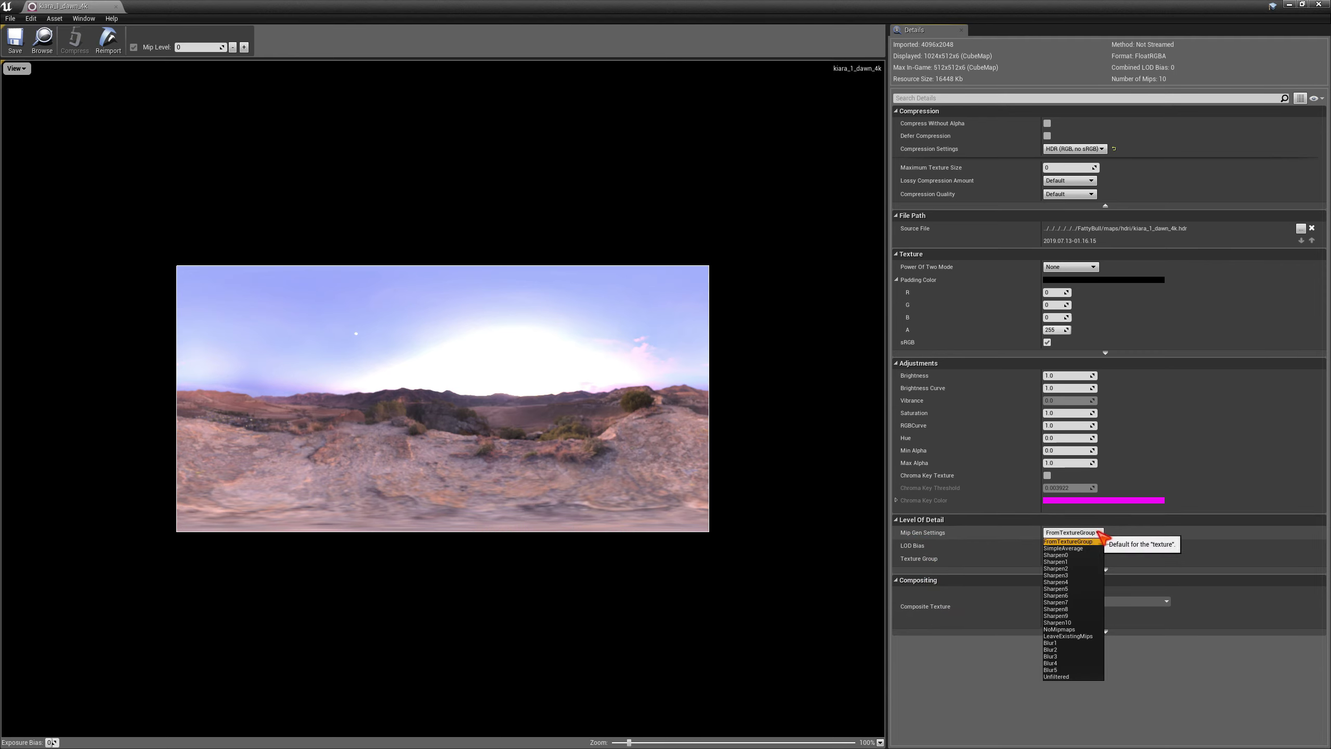
click(1068, 630)
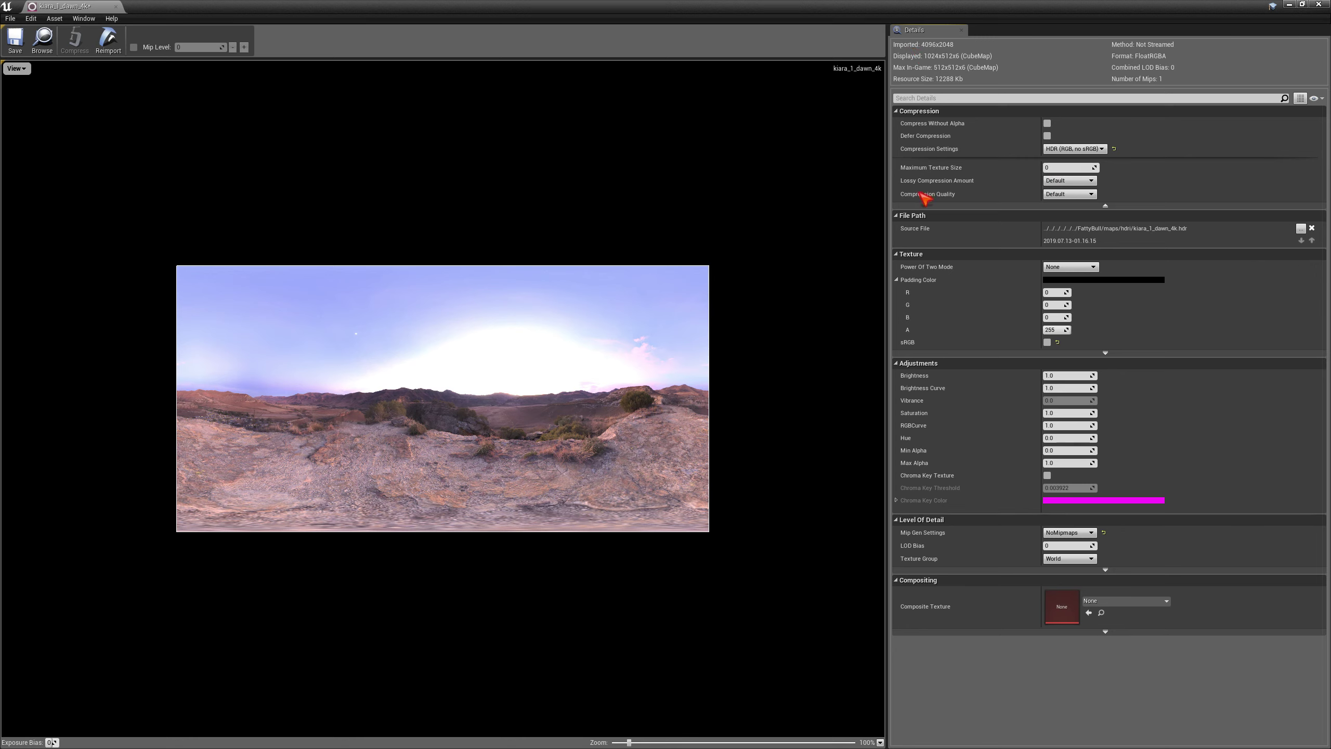
Set the kiara_1_dawn_4k texture's Maximum Texture Size to 2048, then save and close the texture.
click(1050, 168)
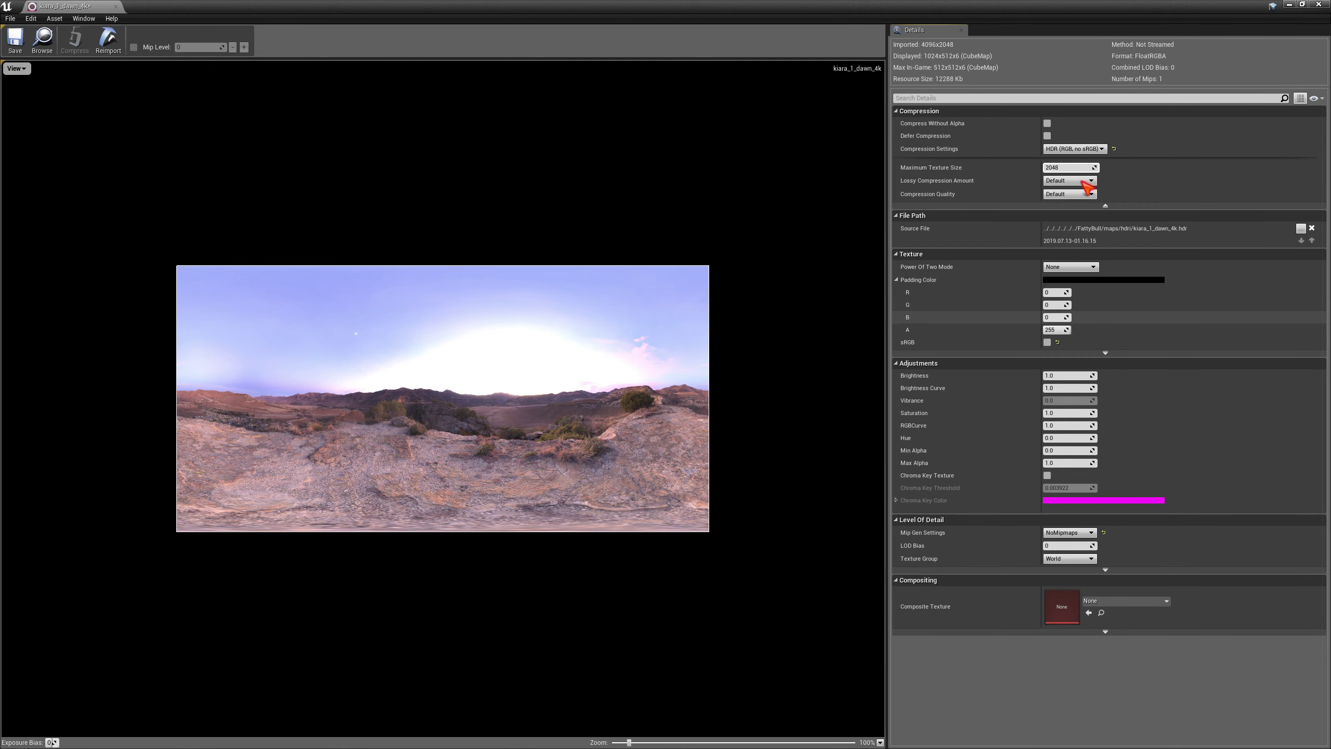
key(Return)
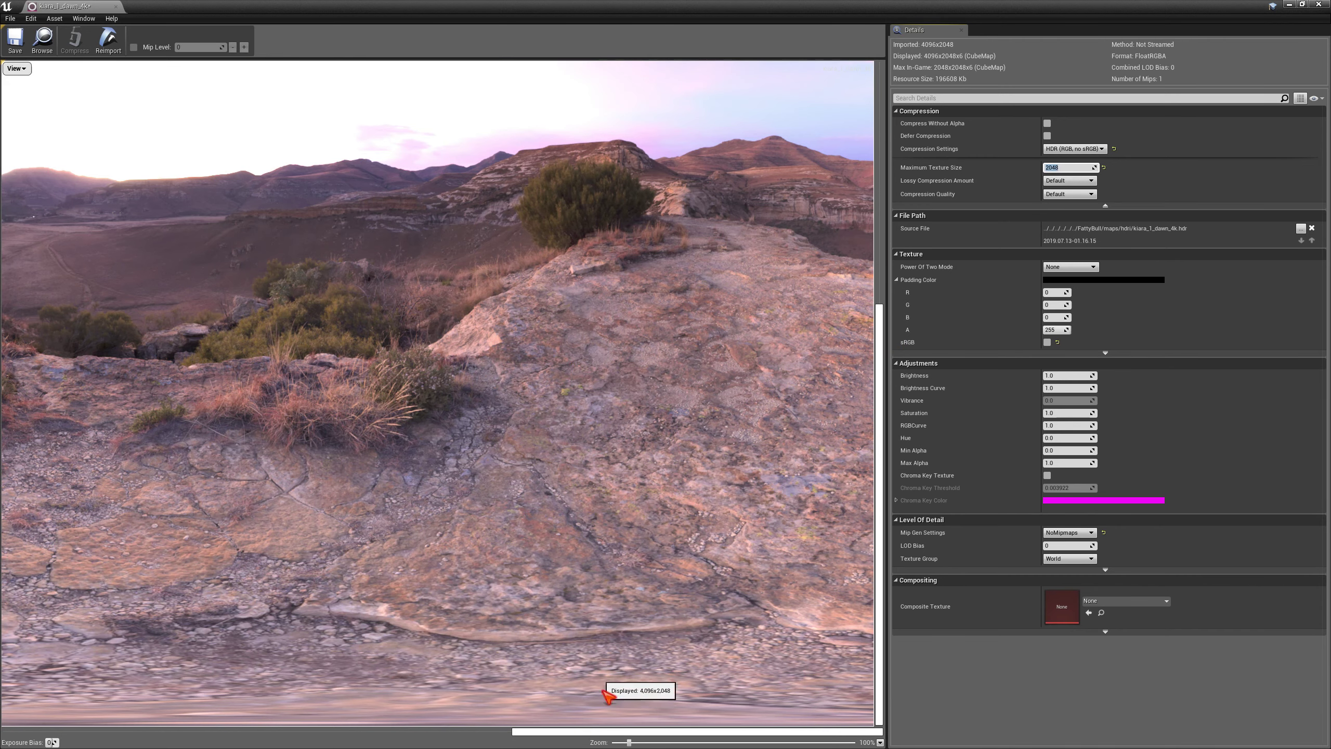
drag(612, 732, 346, 738)
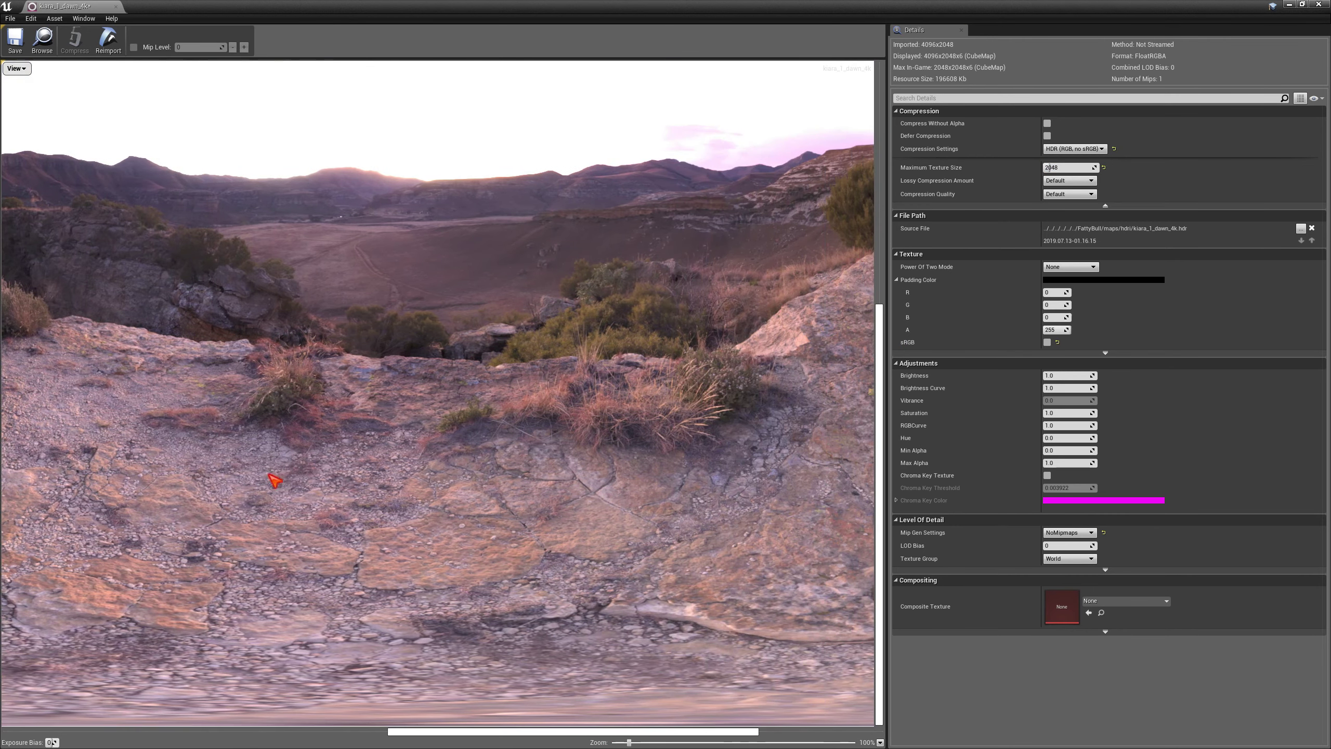
click(14, 39)
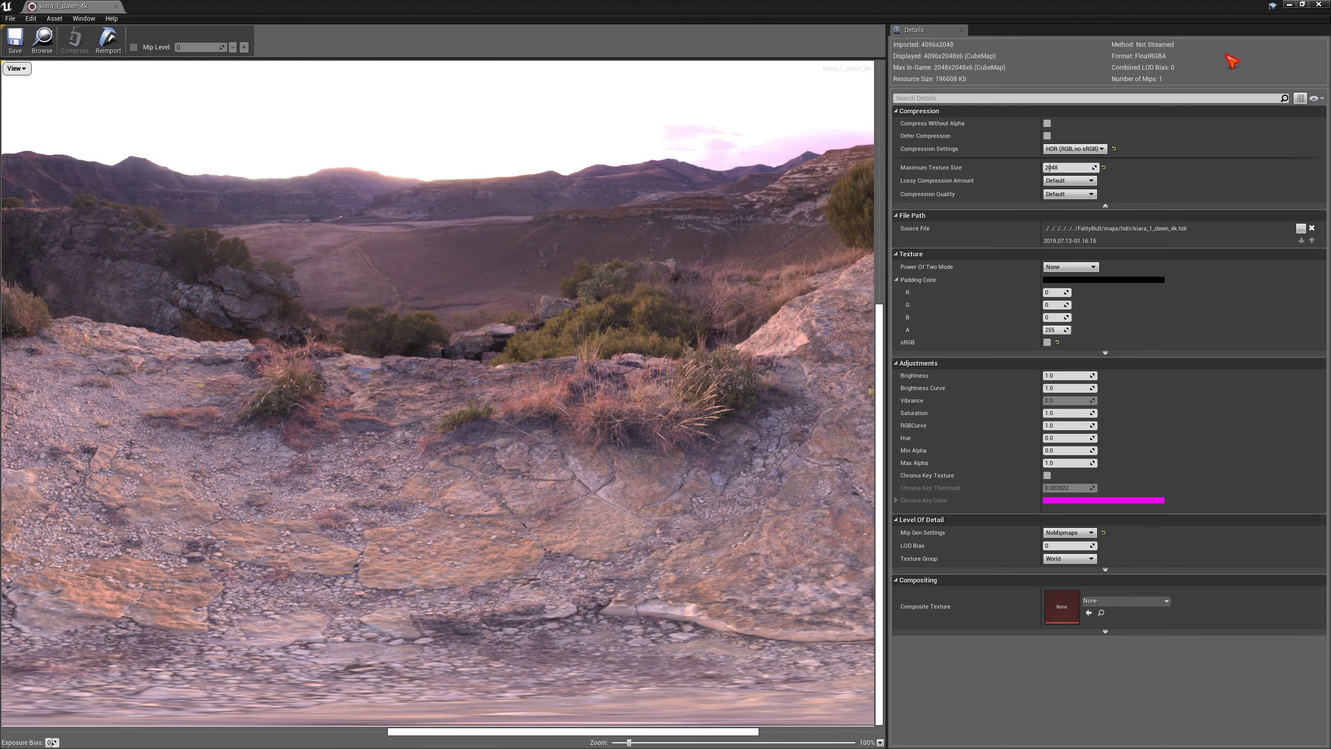
click(1319, 4)
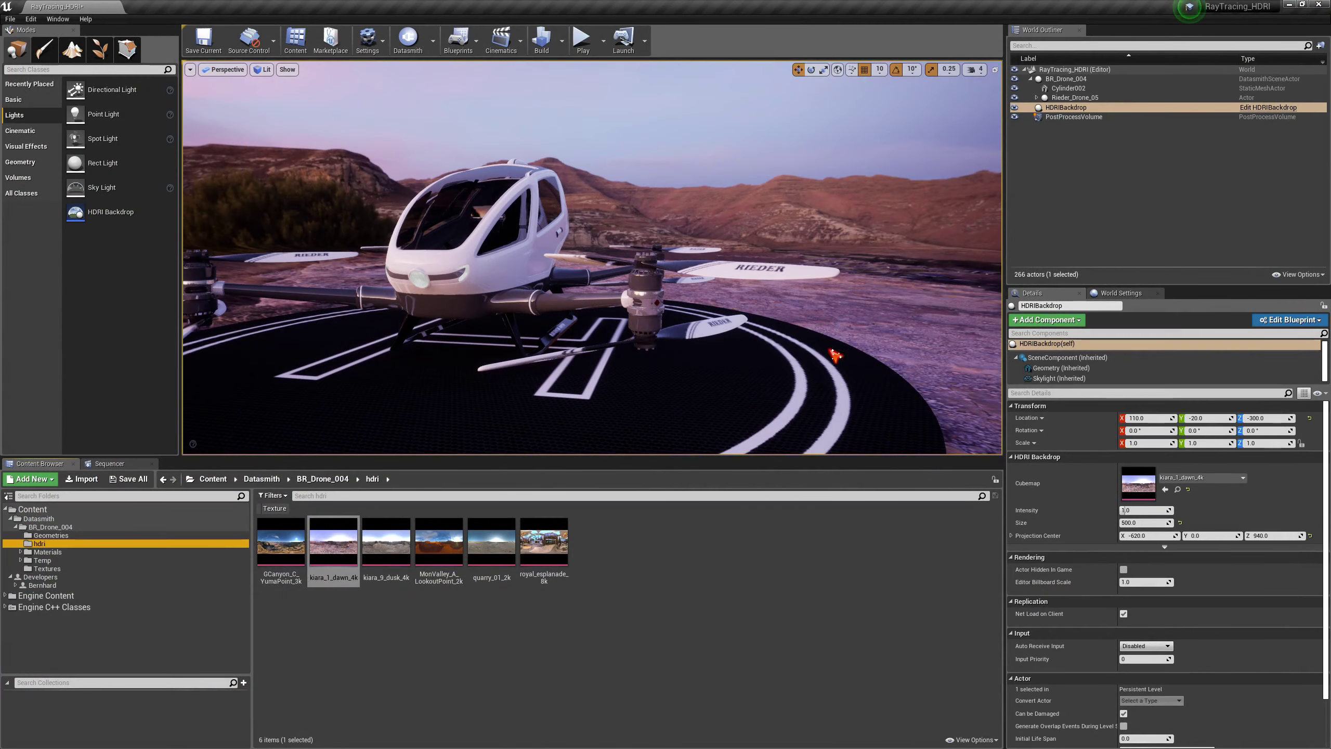
Assign kiara_9_dusk_4k as the HDRIBackdrop's cubemap and view the drone against it.
right_drag(777, 343, 849, 330)
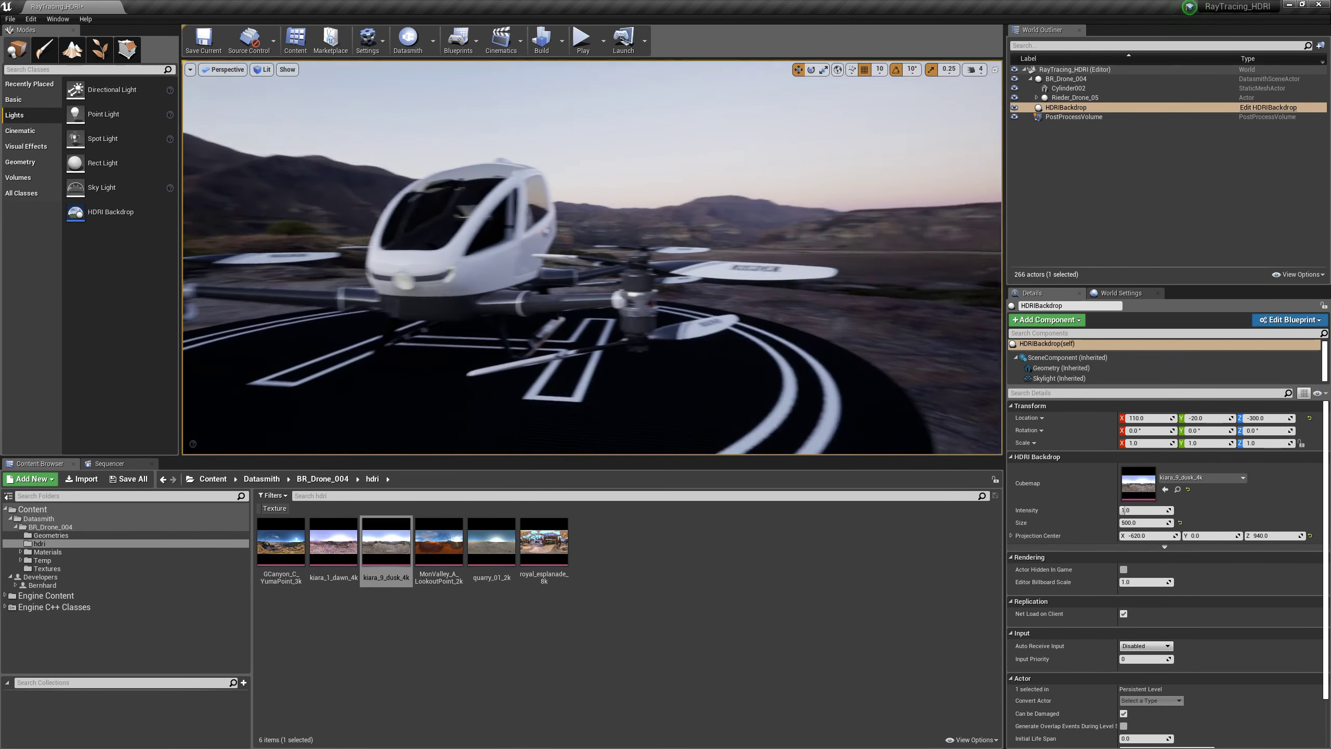
right_drag(849, 331, 881, 330)
mouse_move(701, 245)
right_down()
mouse_move(340, 244)
mouse_move(701, 245)
right_up()
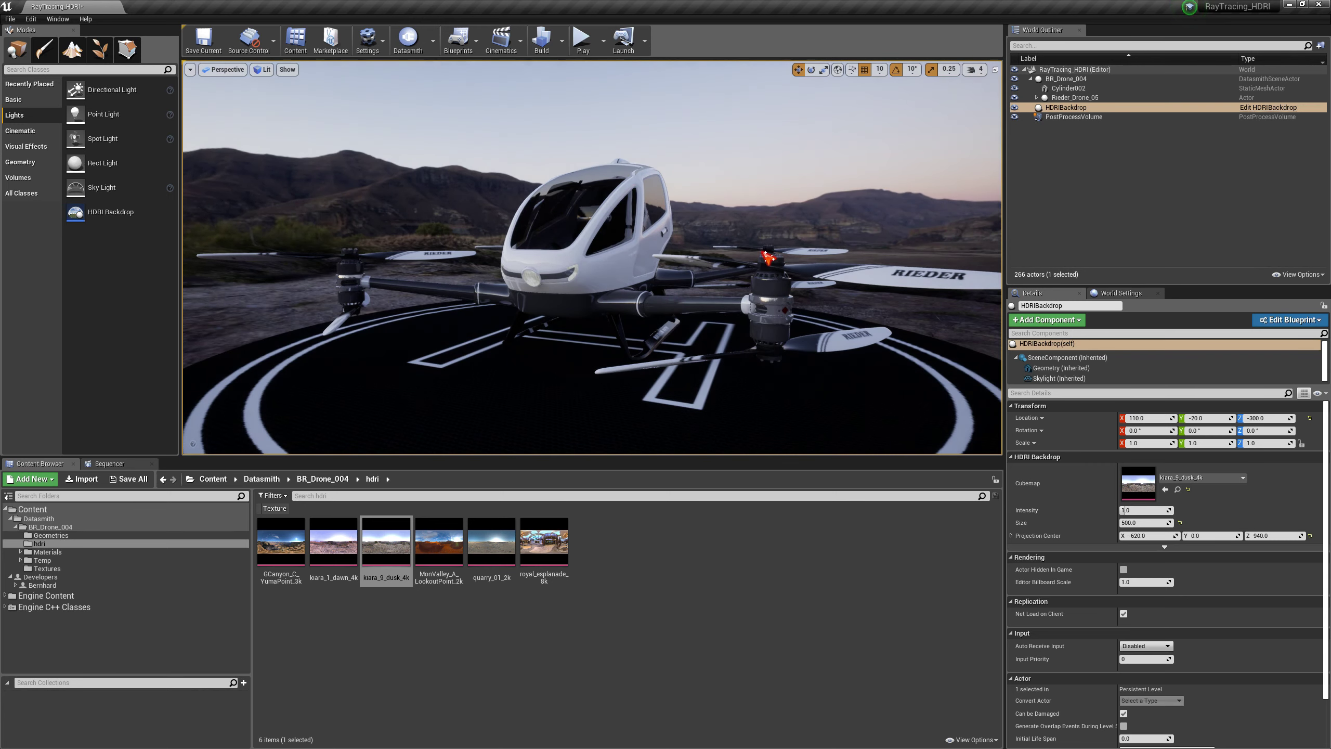
mouse_move(645, 356)
right_down()
mouse_move(562, 356)
mouse_move(646, 356)
right_up()
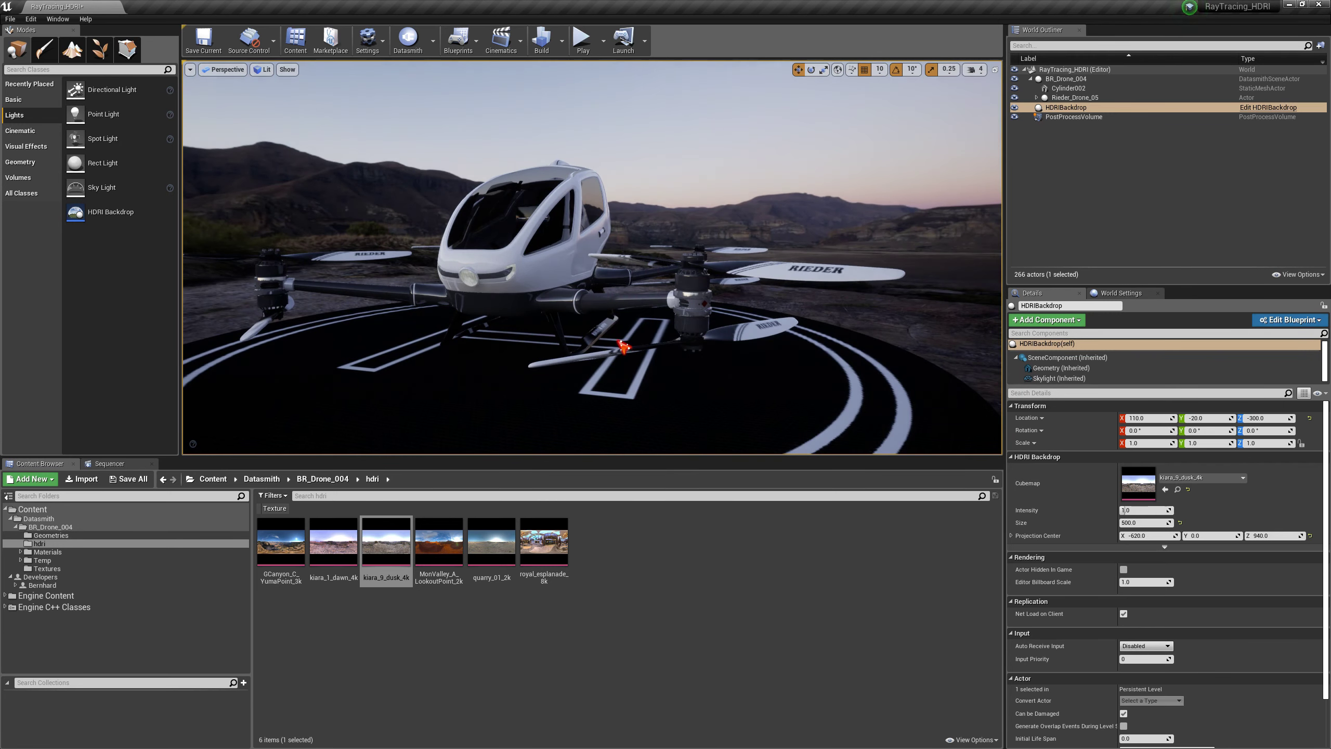
Examine the drone's cabin, rotors and landing pad from close up and farther away against the kiara_9_dusk_4k backdrop.
right_drag(585, 337, 579, 331)
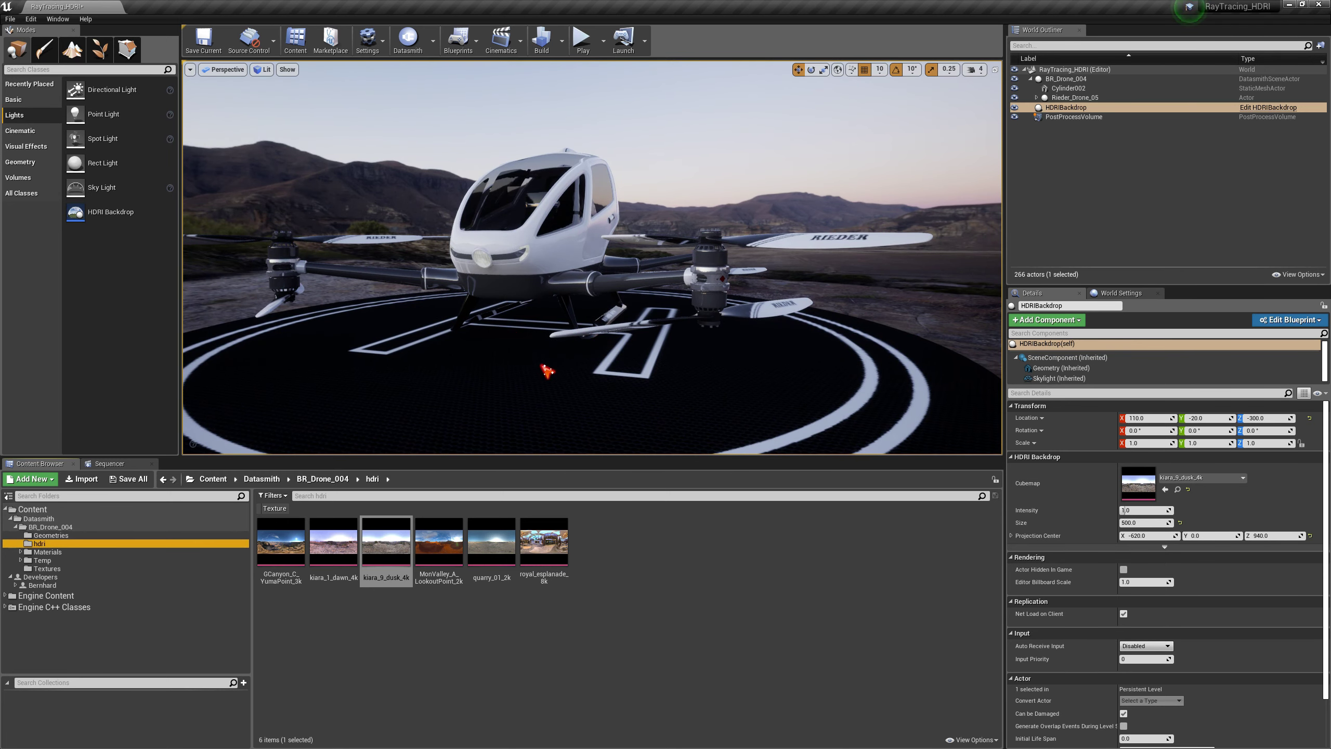
scroll(546, 370, up, 10)
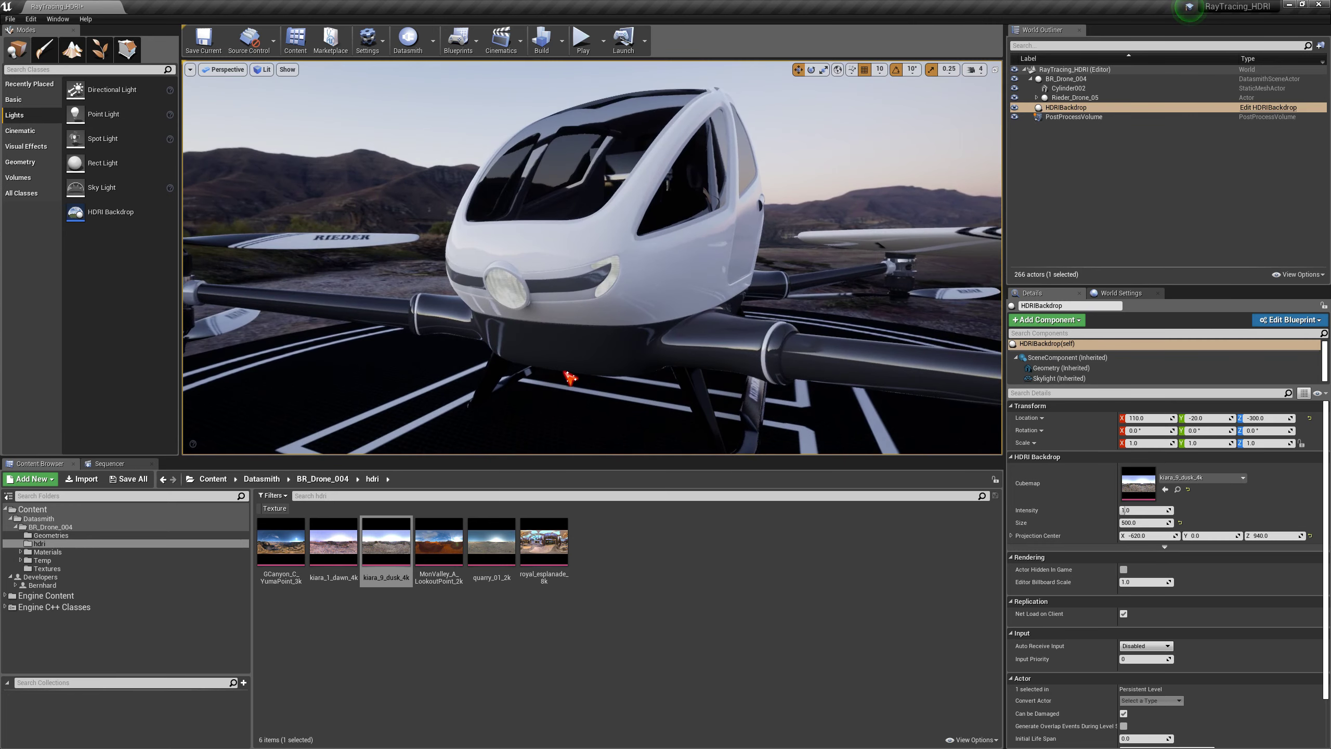
mouse_move(546, 370)
right_down()
mouse_move(547, 335)
mouse_move(546, 430)
mouse_move(525, 335)
mouse_move(537, 320)
mouse_move(561, 335)
mouse_move(553, 365)
right_up()
alt+drag(559, 371, 559, 371)
right_drag(706, 365, 511, 370)
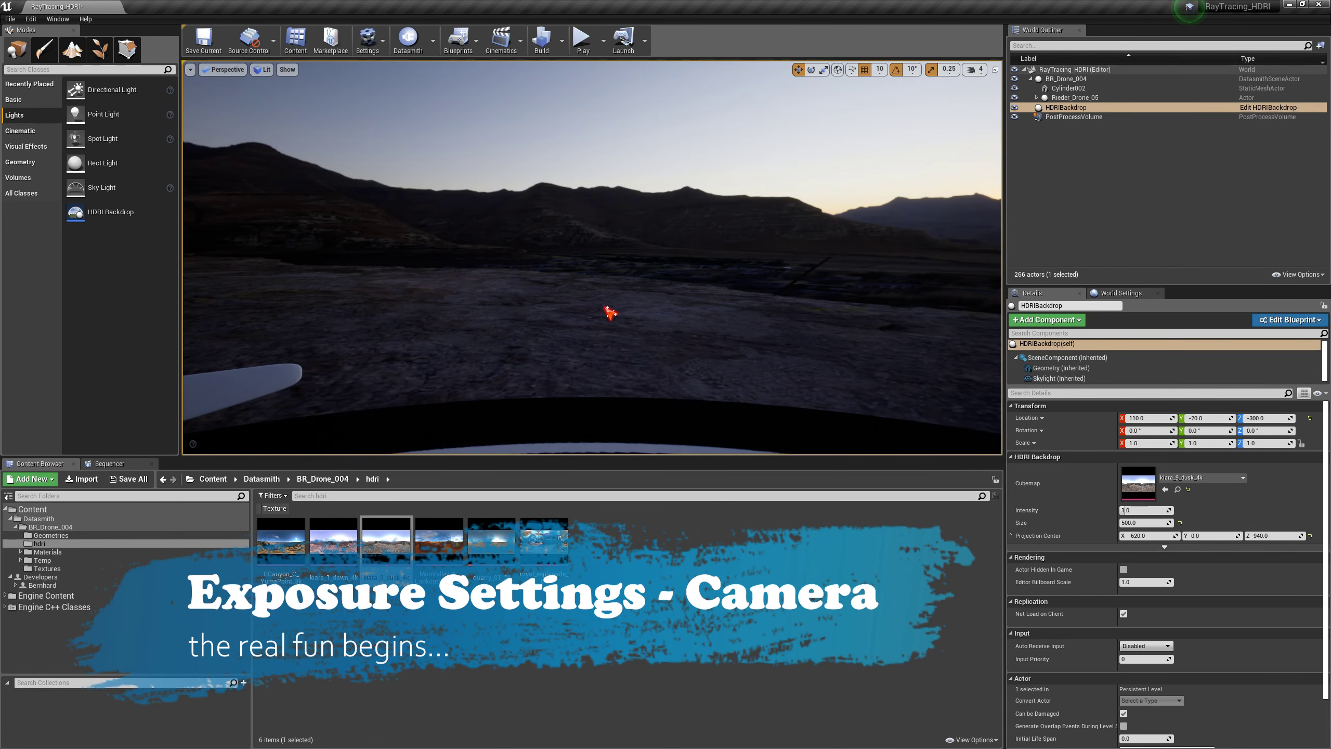
mouse_move(541, 315)
right_down()
mouse_move(671, 314)
mouse_move(436, 314)
mouse_move(545, 320)
right_up()
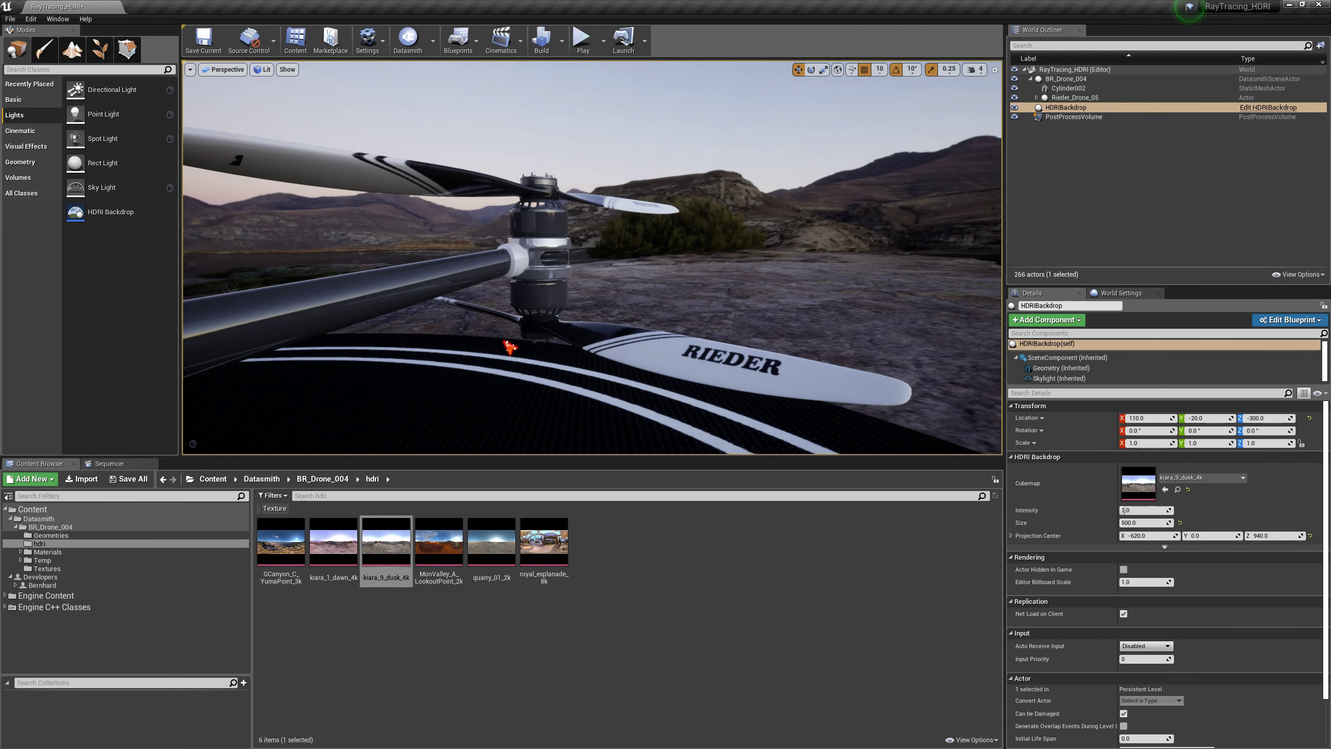
right_drag(545, 320, 933, 320)
right_drag(356, 347, 592, 310)
right_drag(560, 242, 560, 242)
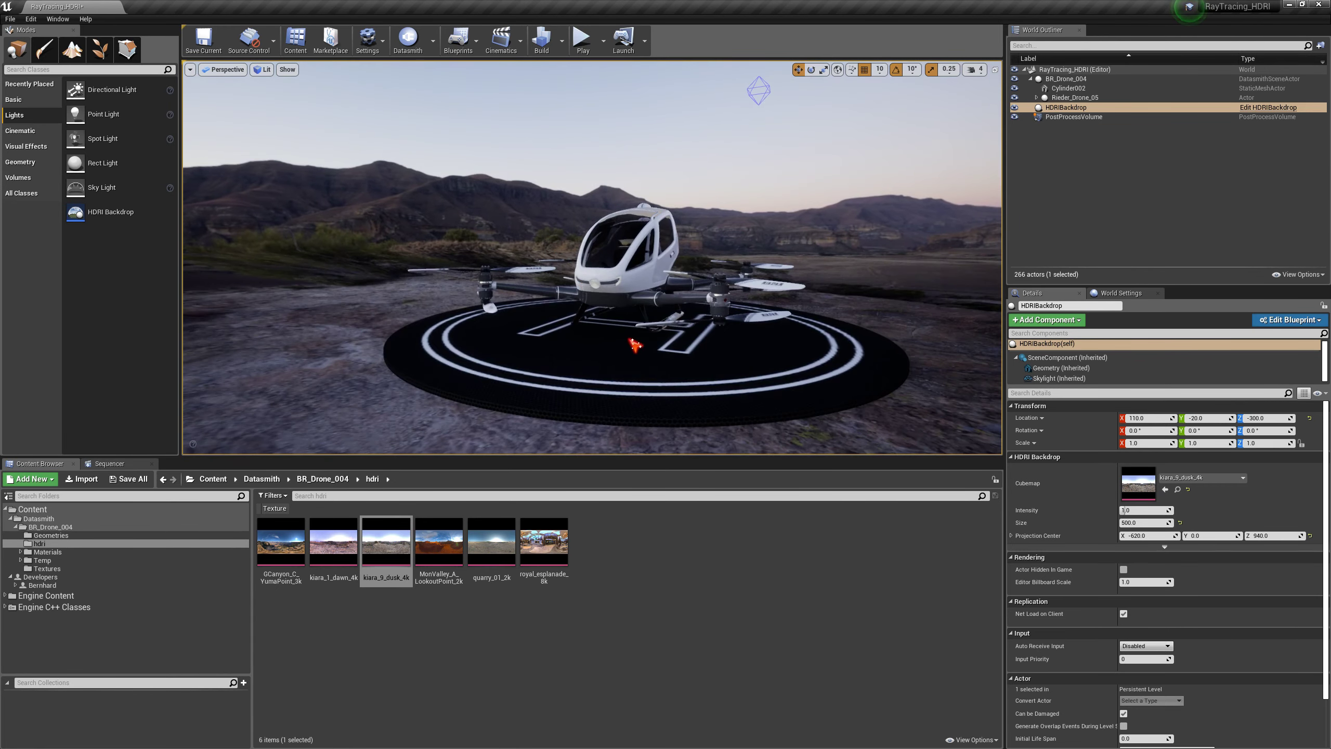
right_drag(632, 340, 689, 345)
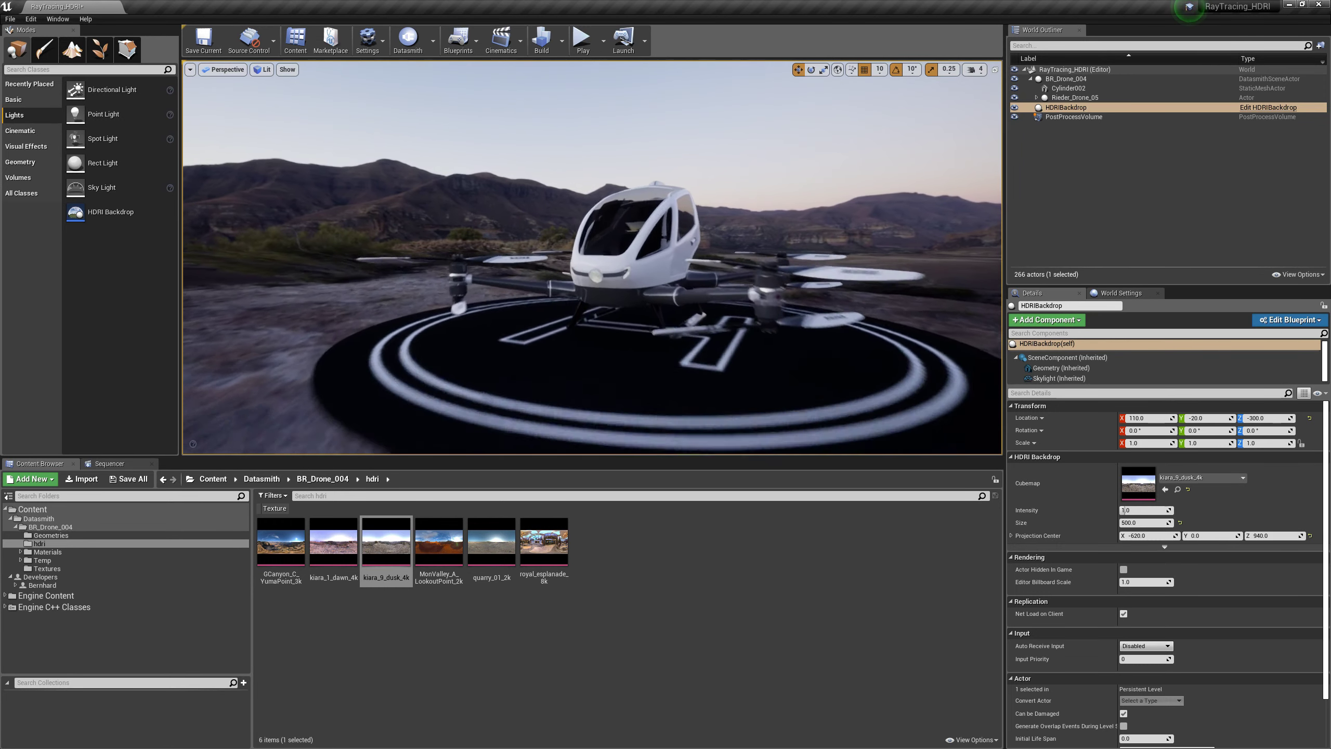
right_drag(625, 294, 561, 321)
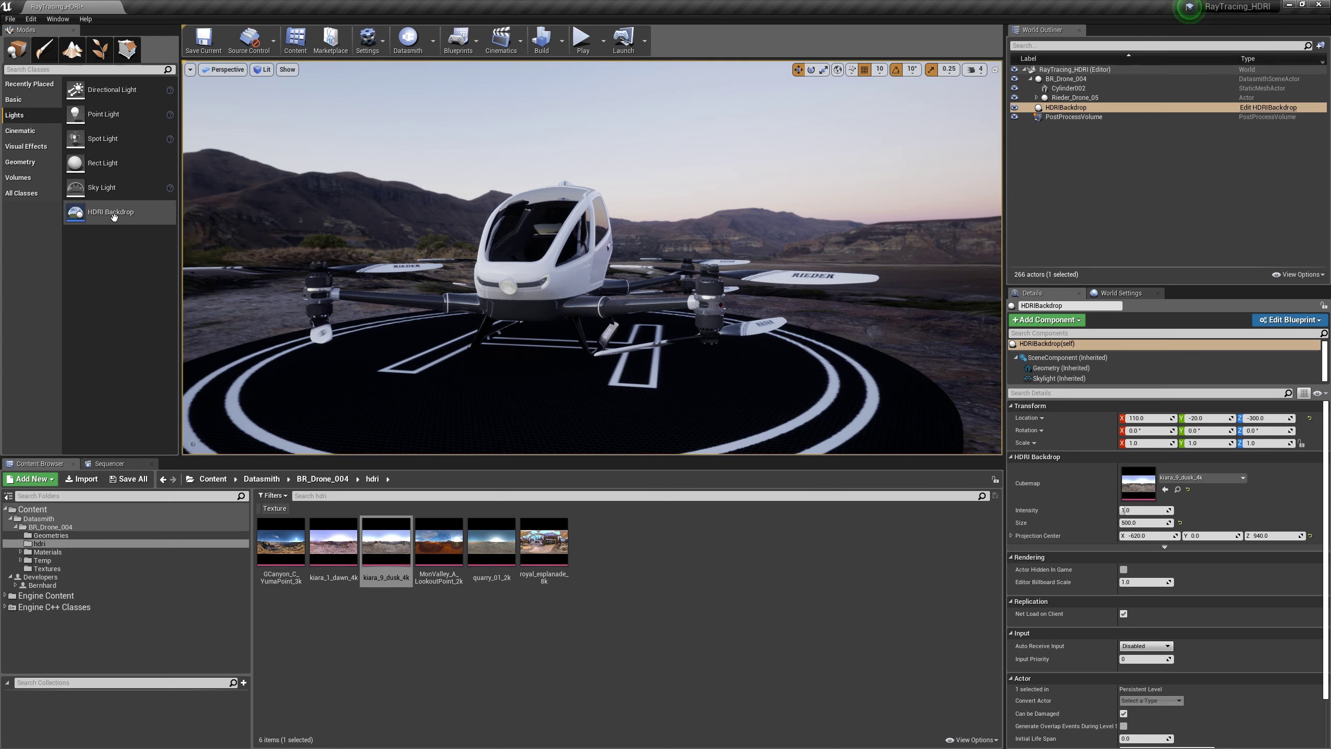
Place a Cine Camera Actor in front of the drone and raise it to a Z location of 30.
click(20, 131)
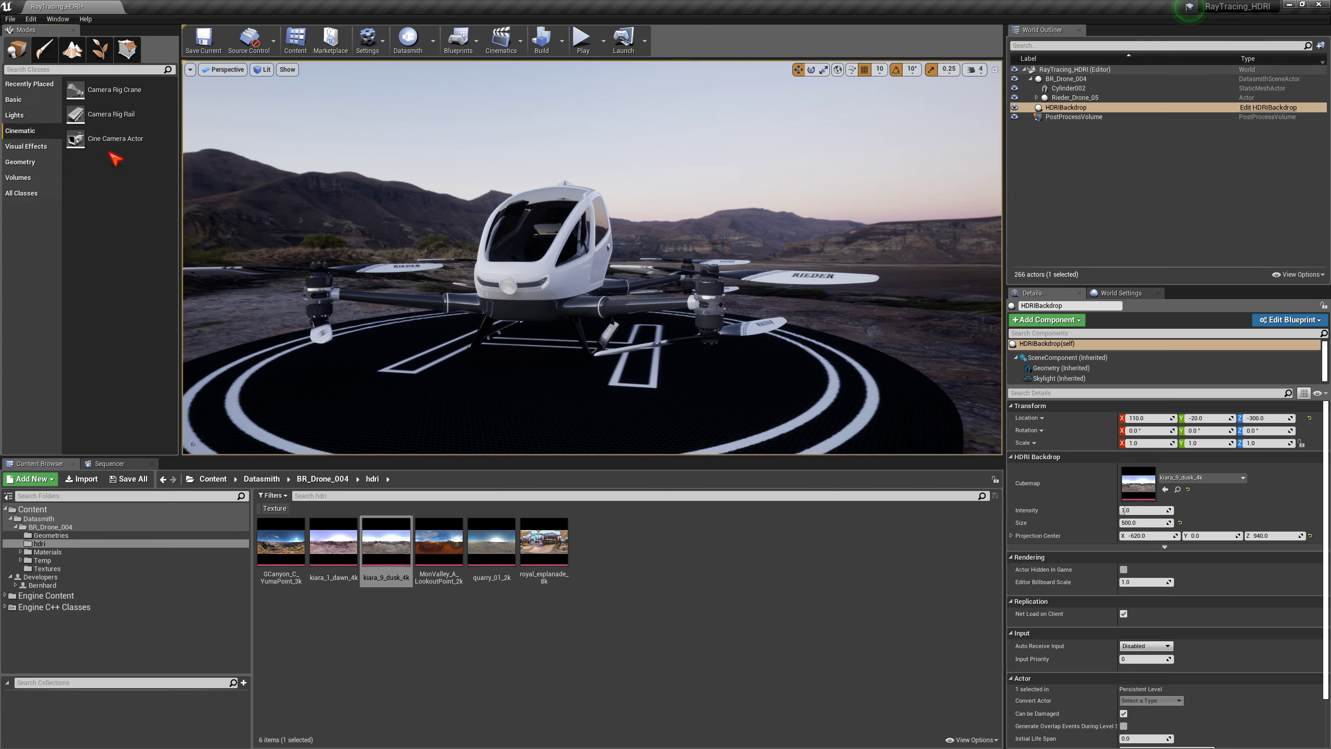
drag(76, 139, 526, 374)
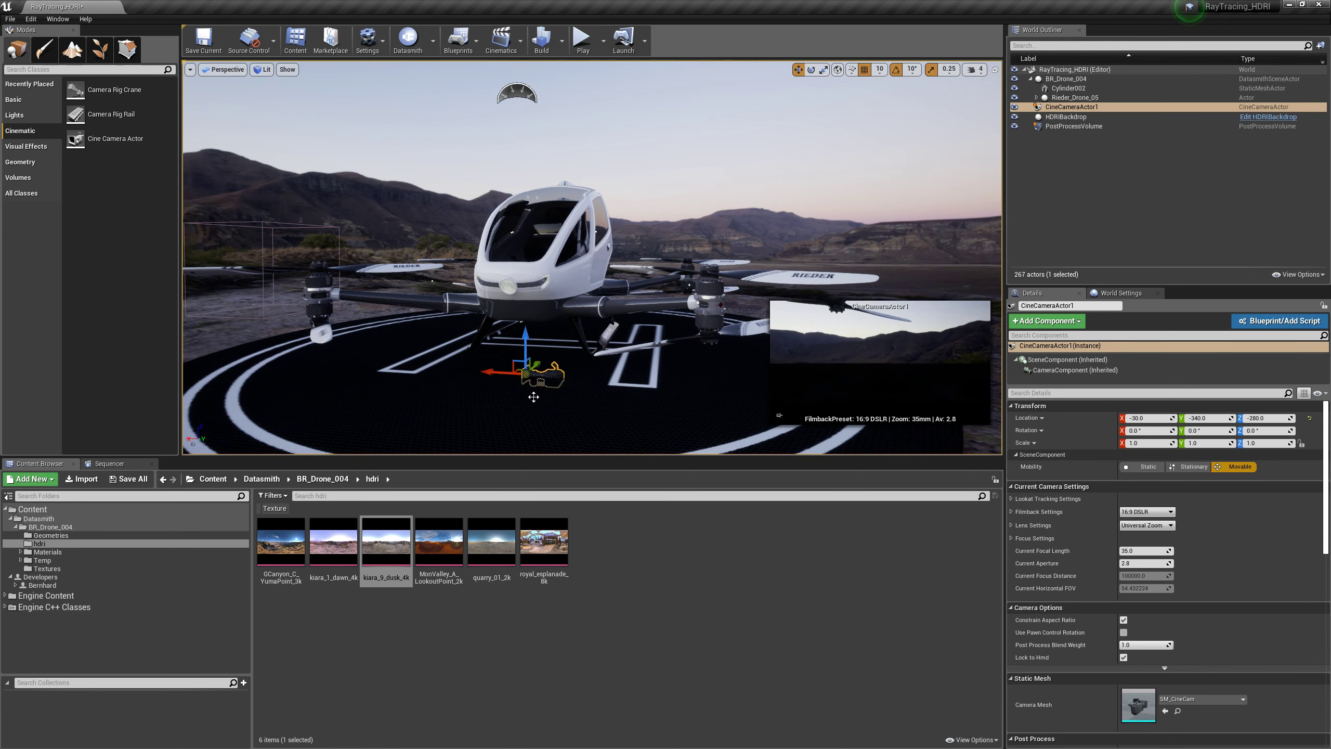
drag(535, 365, 535, 235)
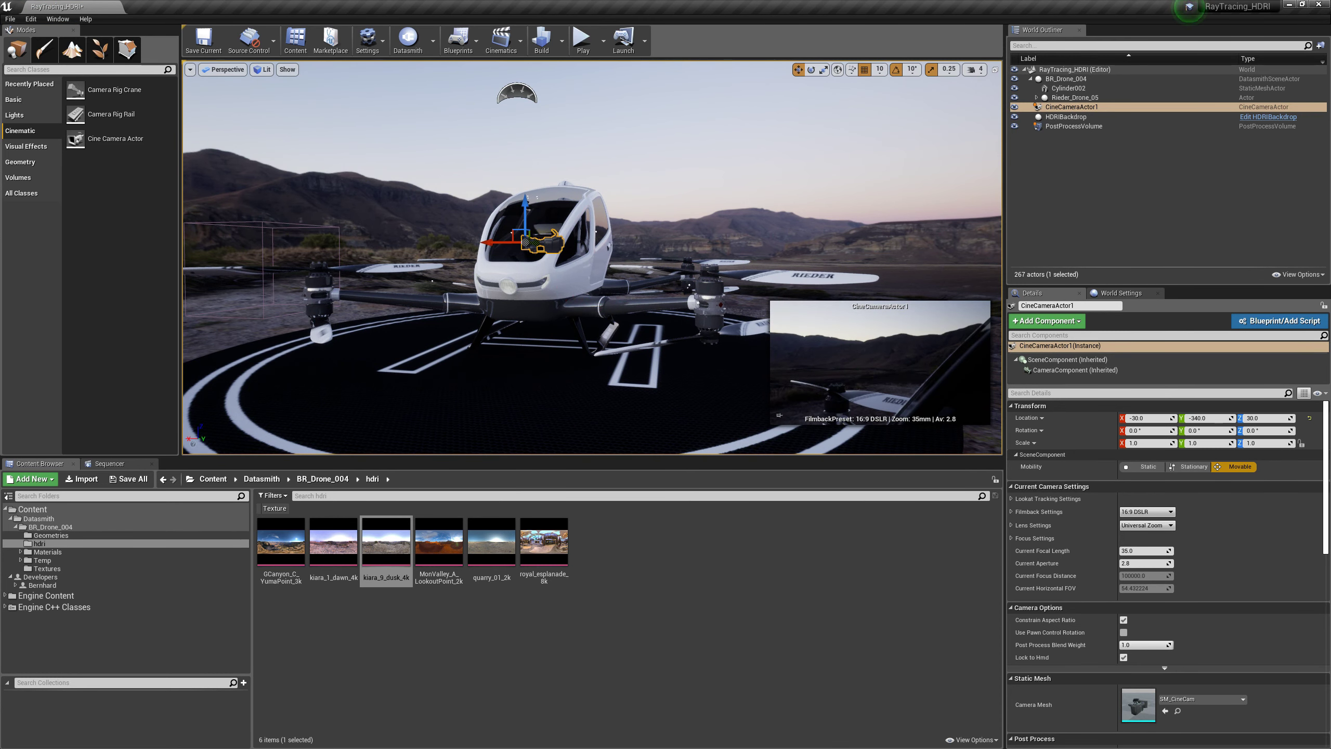
Move the cine camera away from the drone along the Y axis to a Y location of -1000.
right_drag(592, 257, 517, 257)
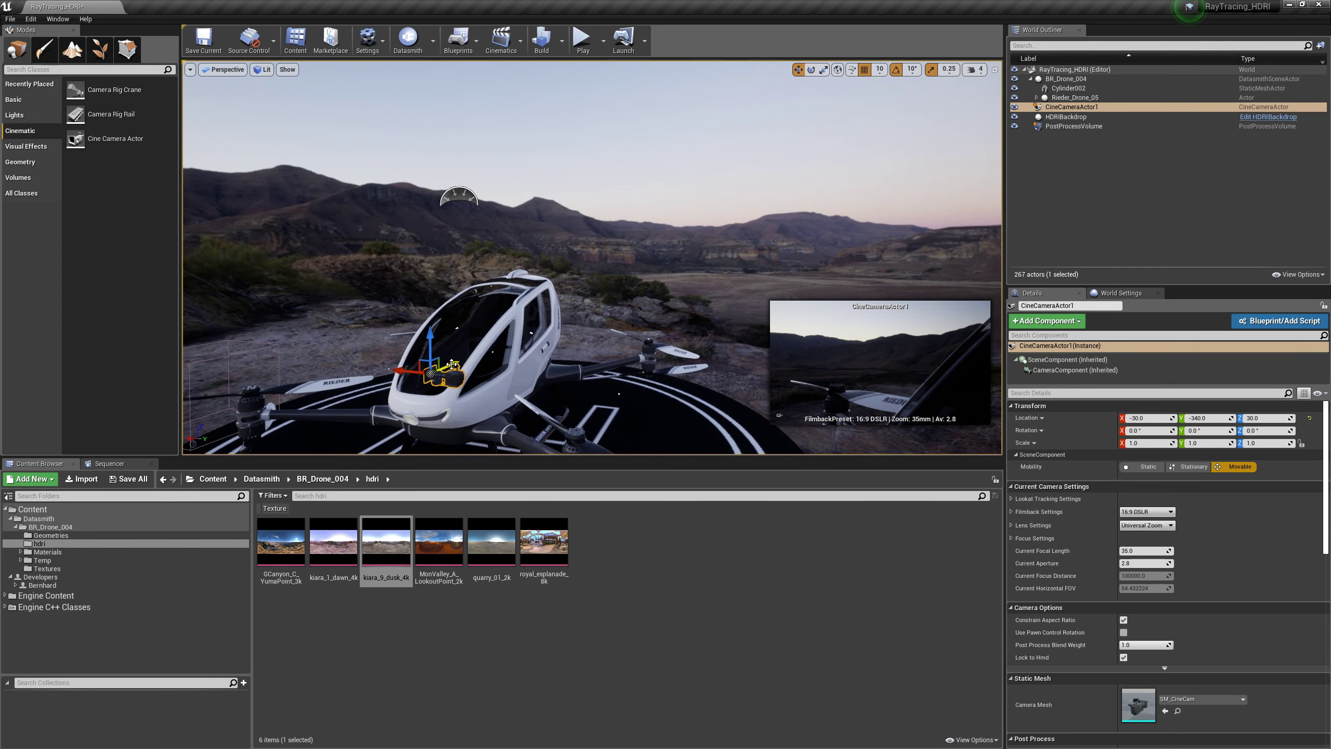
drag(452, 364, 279, 436)
middle_drag(343, 399, 328, 451)
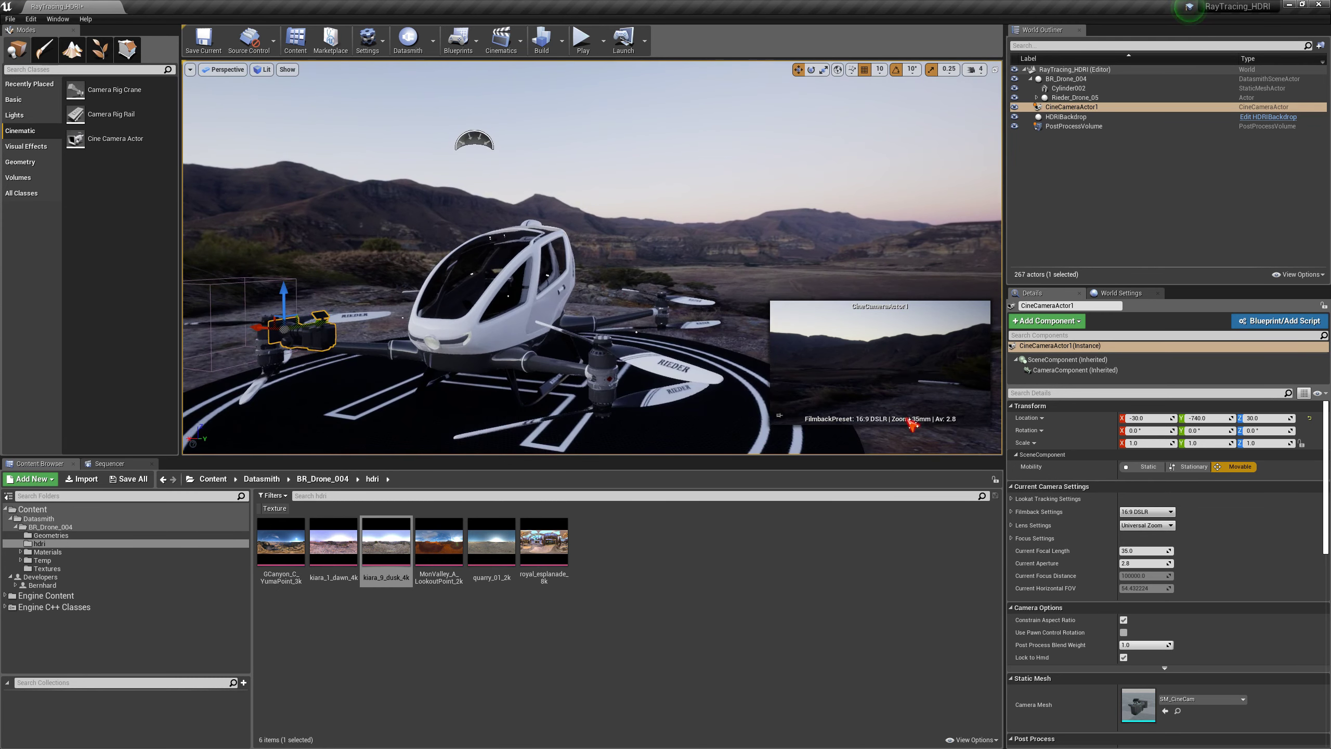
drag(534, 261, 503, 341)
right_drag(520, 297, 499, 332)
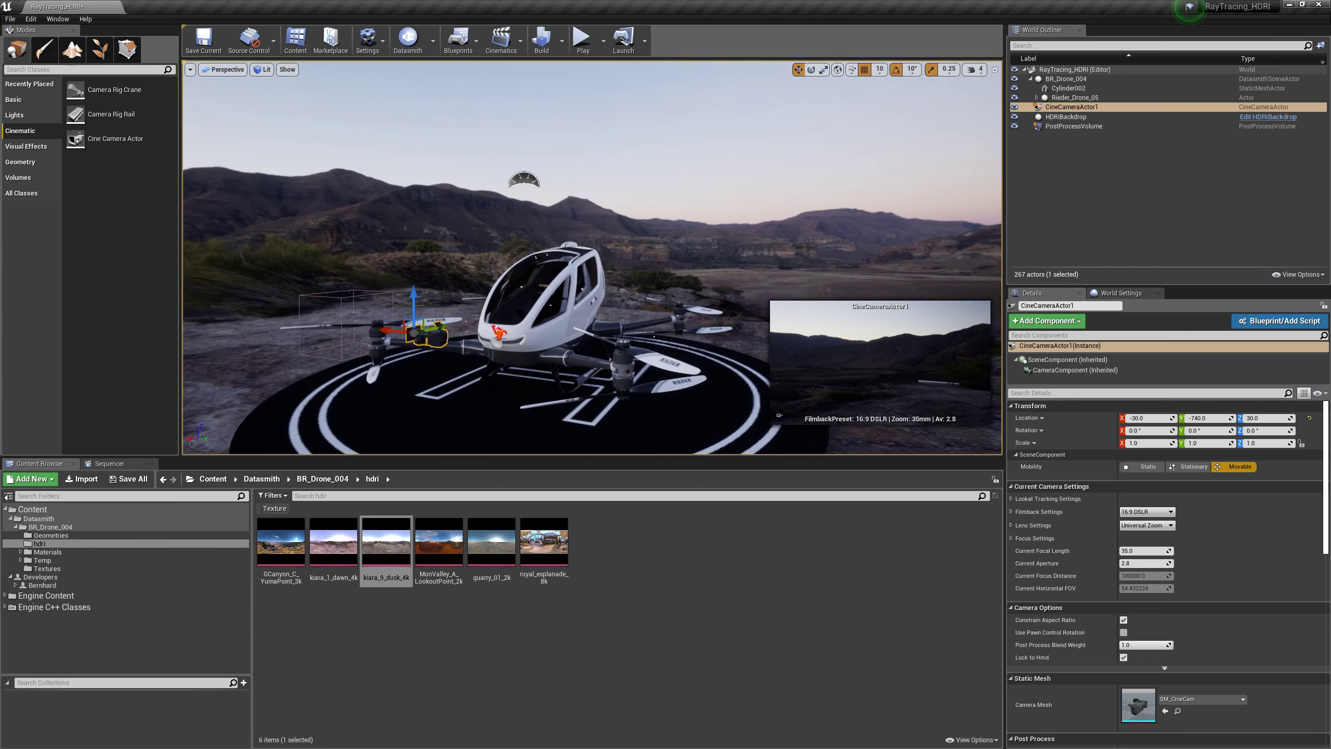
drag(439, 328, 323, 356)
middle_drag(422, 375, 384, 415)
right_drag(592, 294, 532, 283)
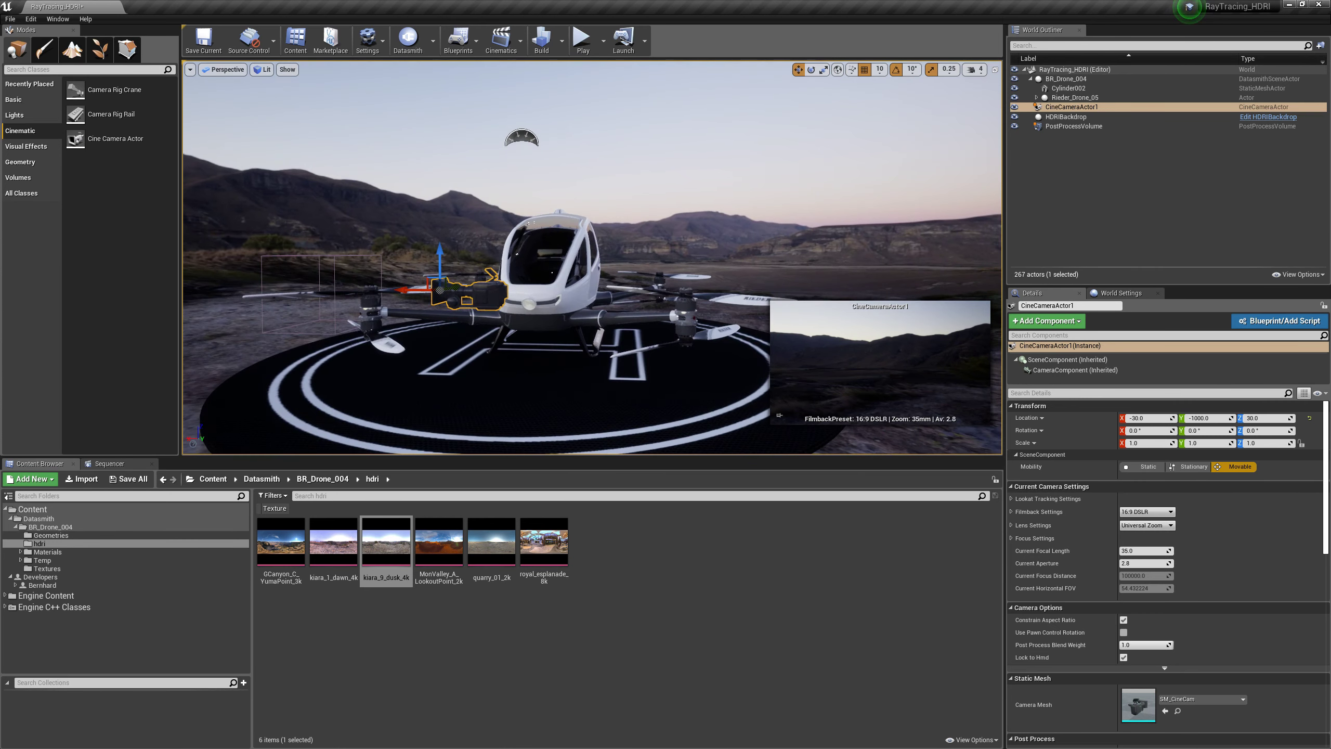
Rotate the cine camera about 90° around the Z axis so it faces the front of the drone.
key(e)
drag(424, 294, 368, 296)
drag(493, 302, 504, 301)
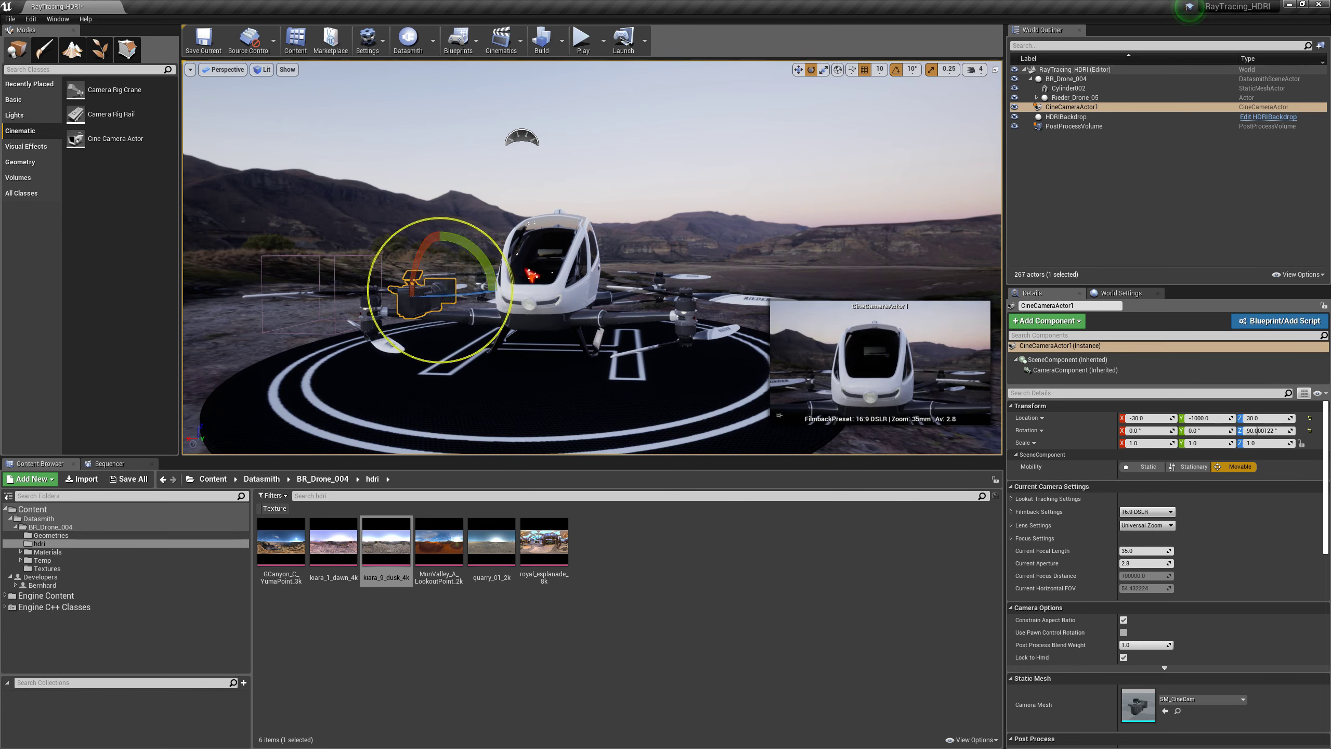
mouse_move(538, 270)
middle_down()
mouse_move(538, 307)
mouse_move(538, 274)
middle_up()
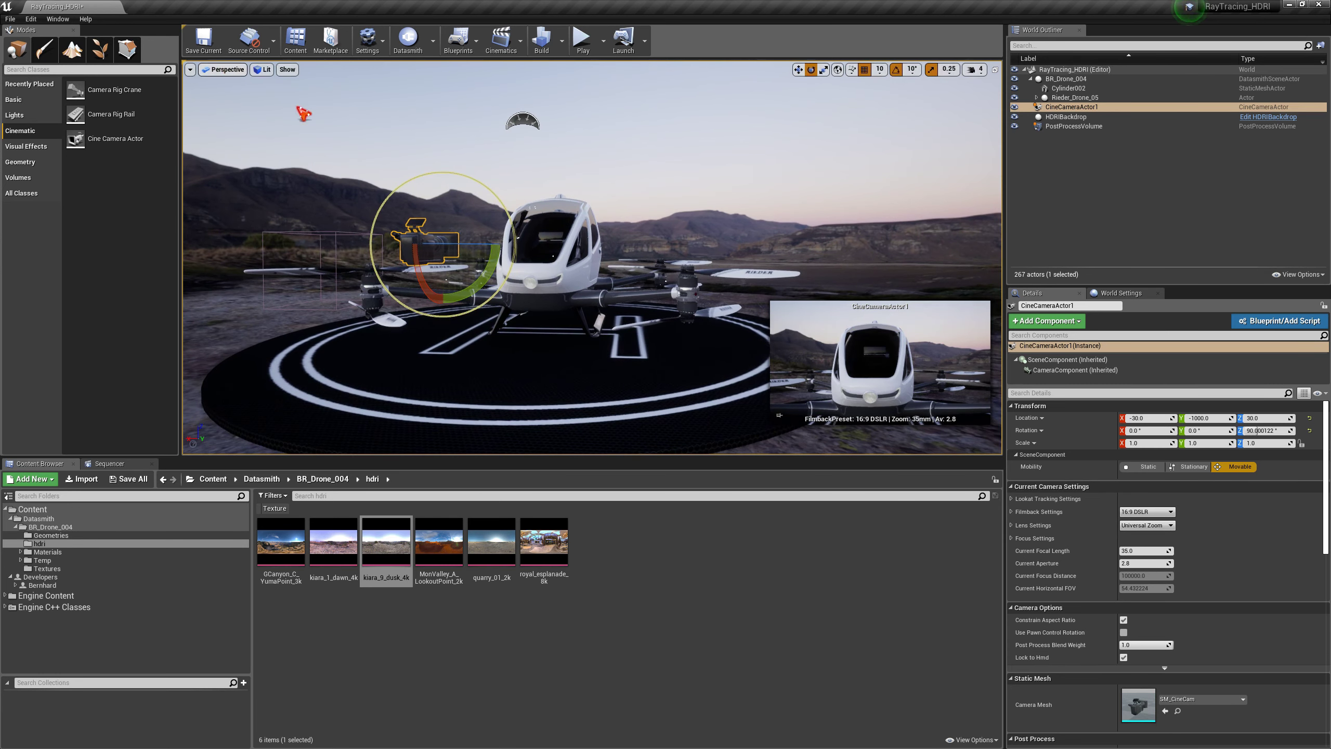
Look through CineCameraActor1 and frame the whole drone from the front, at about X -157, Y -1511, Z -9 with 85° yaw.
click(230, 70)
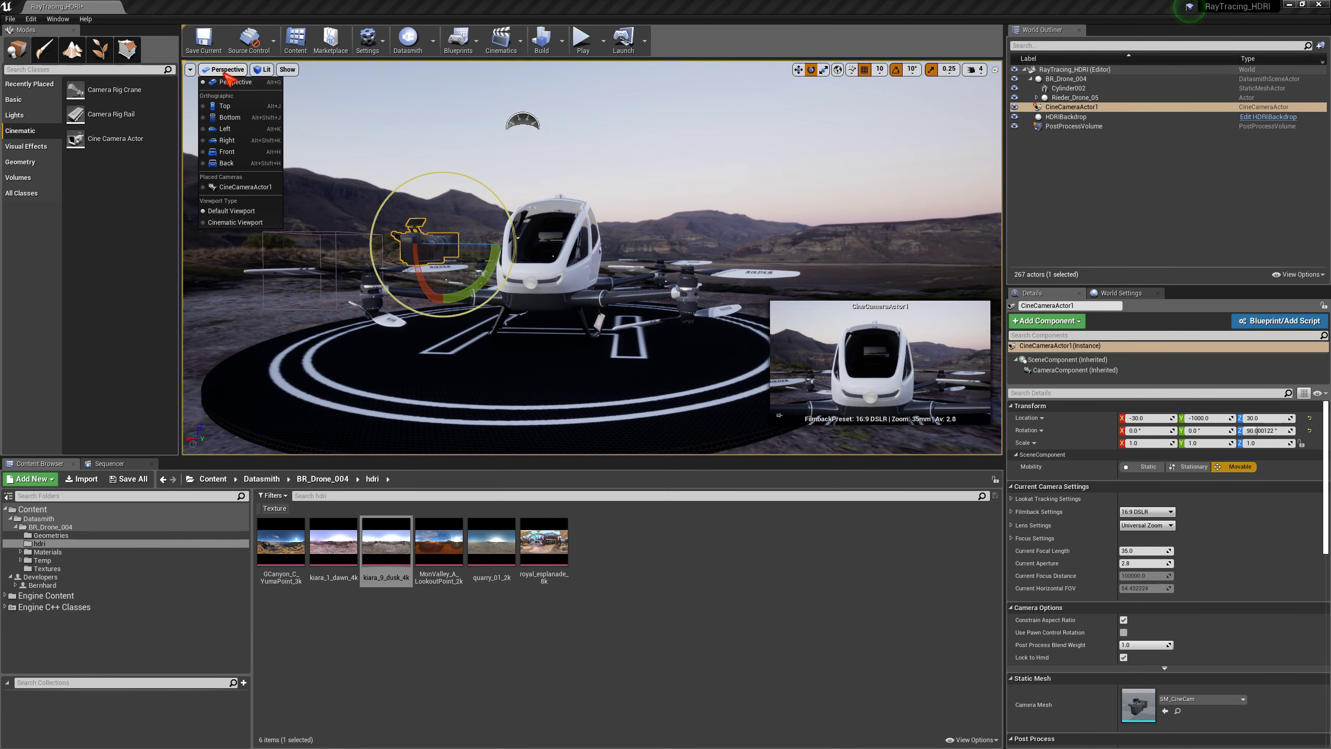
click(238, 187)
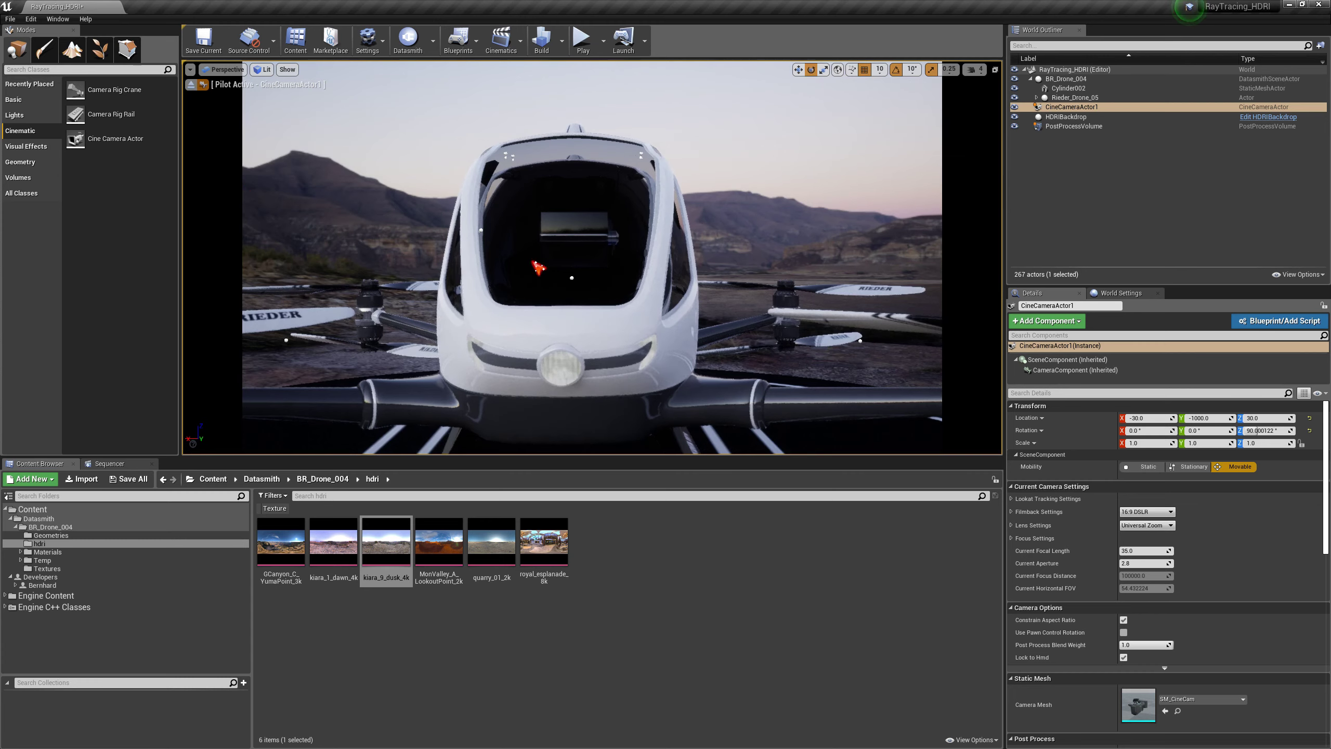
drag(660, 273, 641, 398)
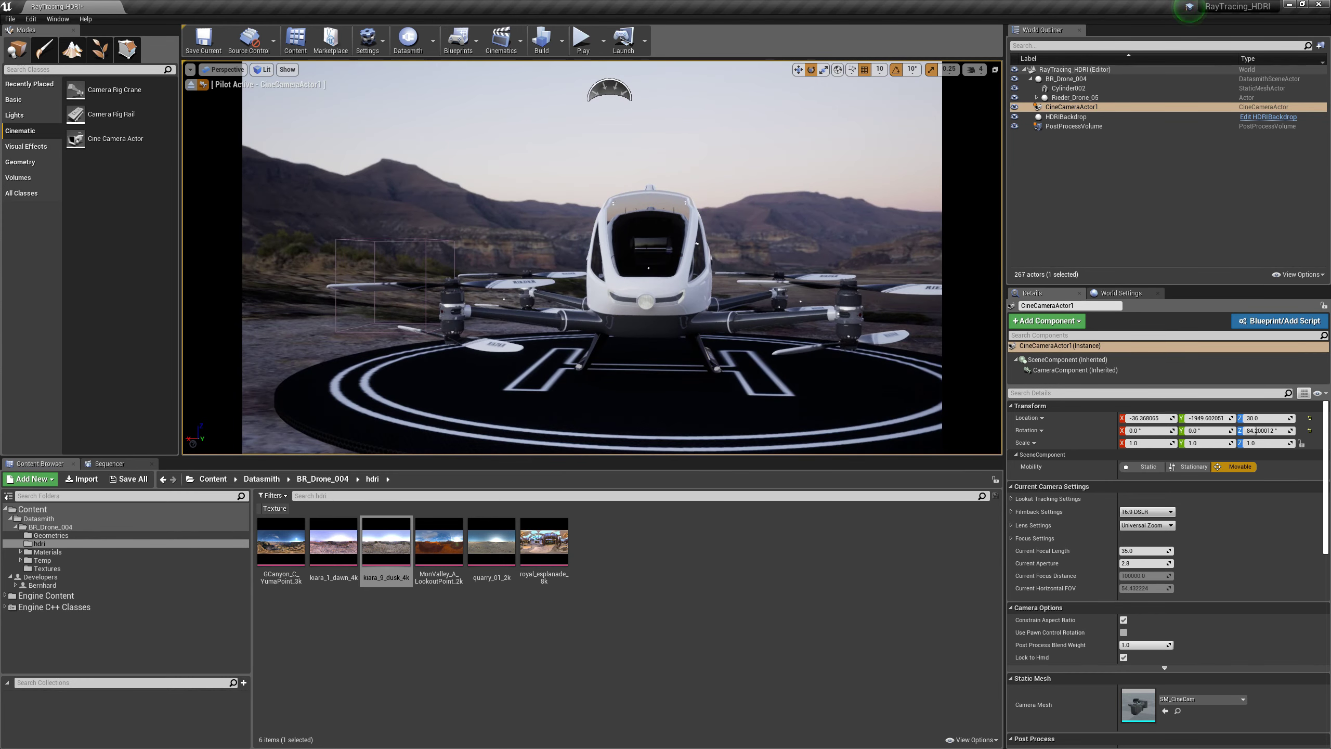
middle_drag(641, 294, 661, 320)
drag(661, 319, 619, 273)
mouse_move(621, 330)
middle_down()
mouse_move(456, 345)
mouse_move(622, 317)
middle_up()
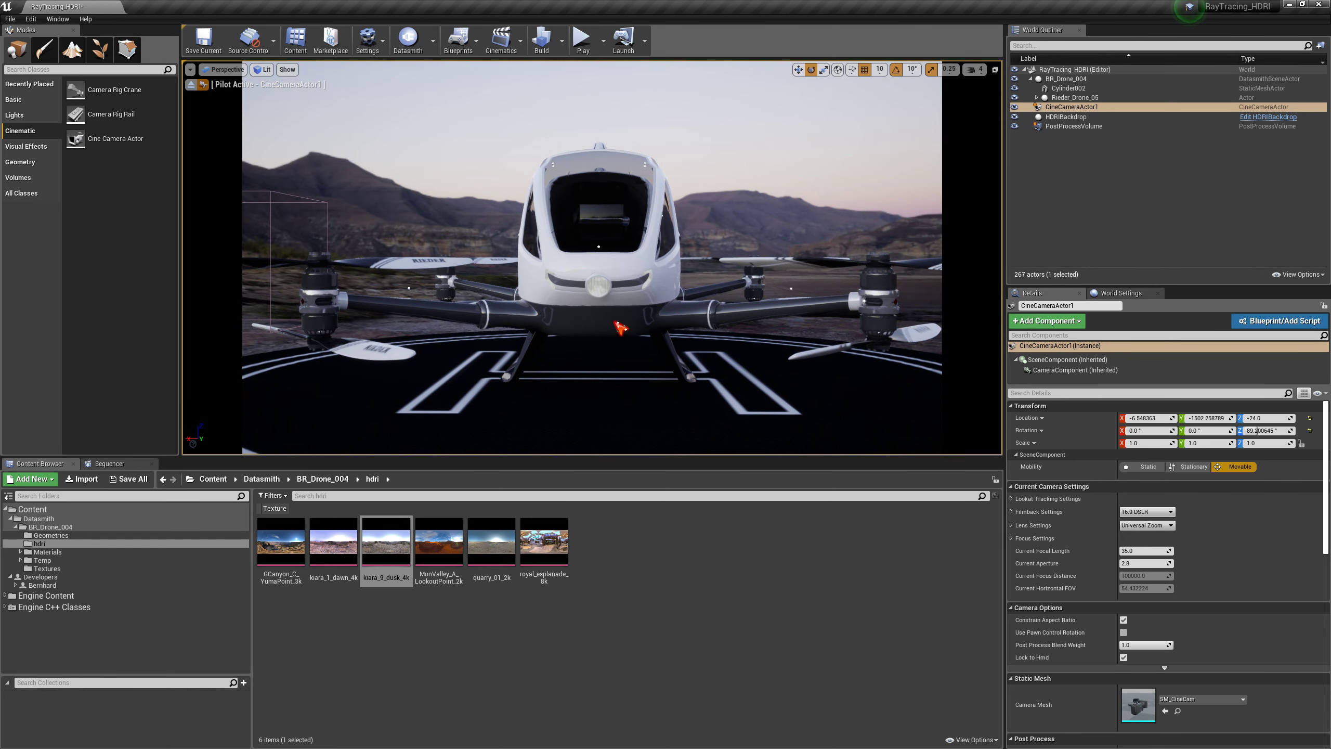
middle_drag(634, 295, 697, 287)
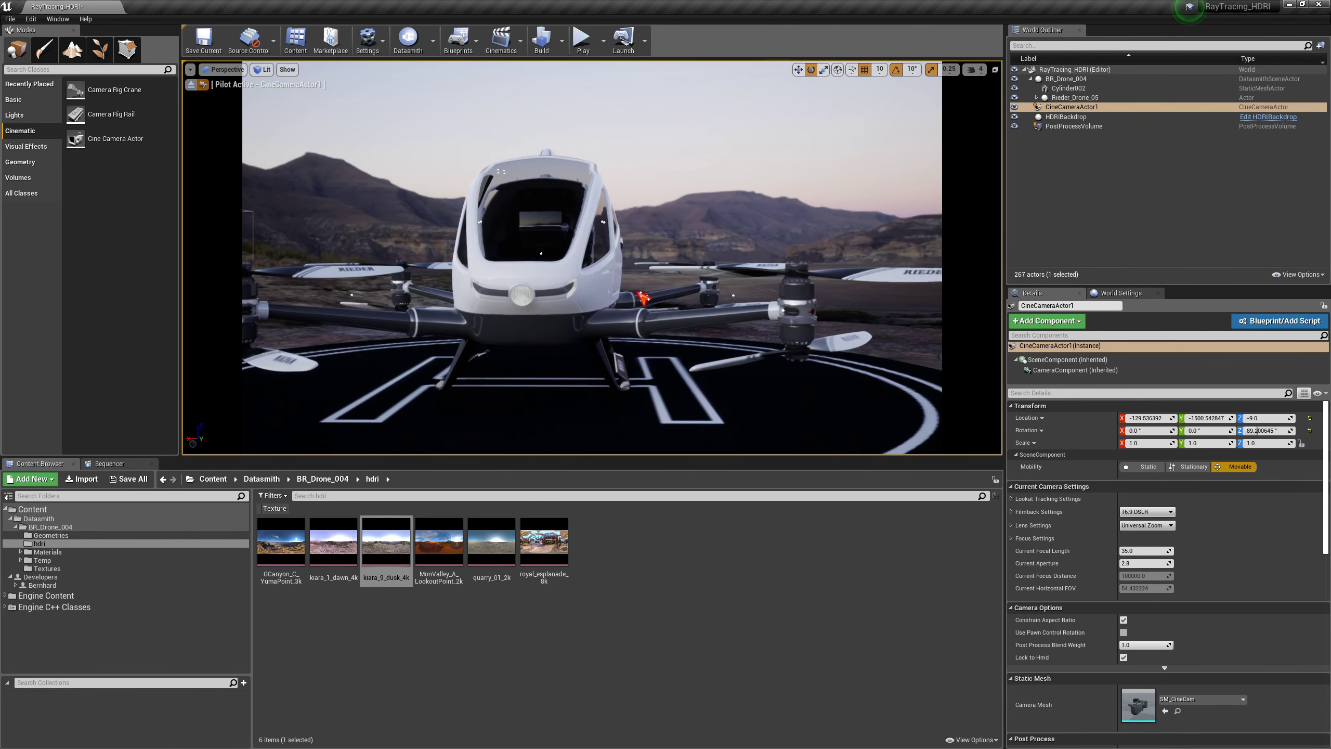
drag(635, 295, 593, 245)
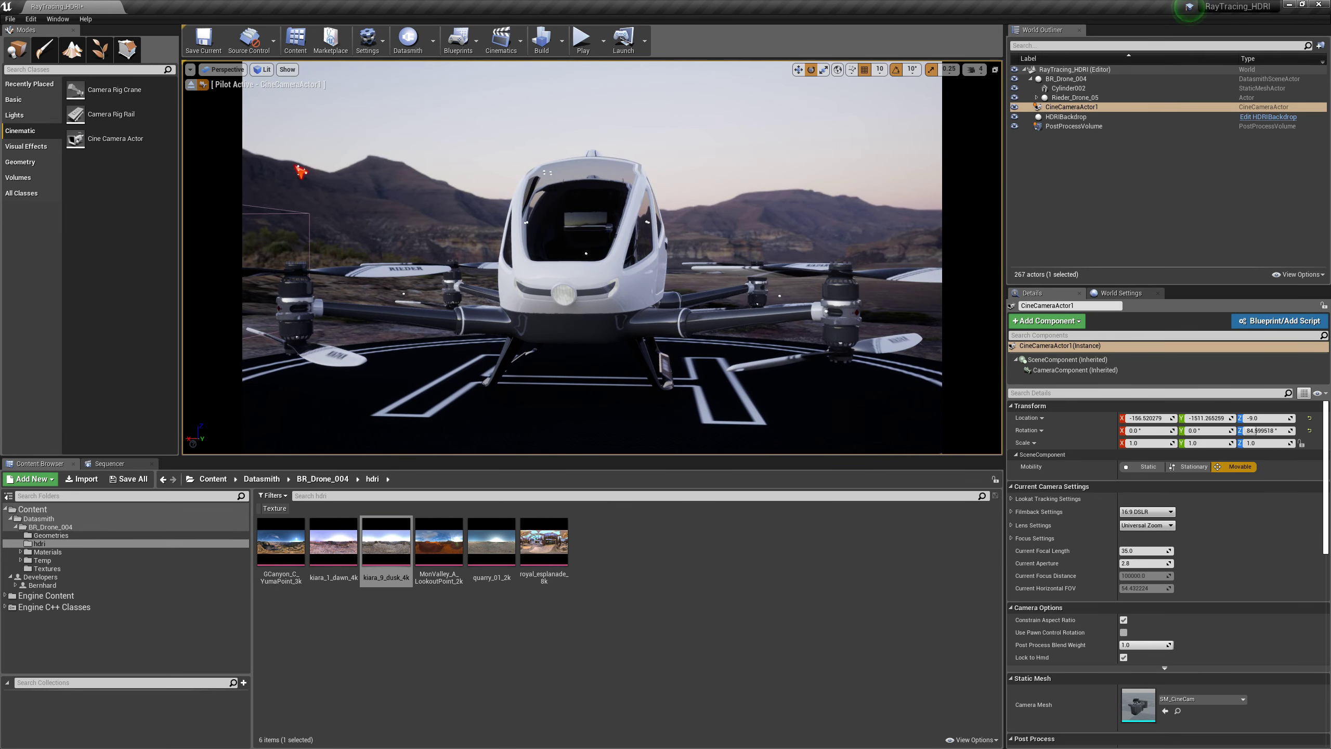
Switch the viewport type to Cinematic Viewport and look through CineCameraActor1 again.
click(225, 69)
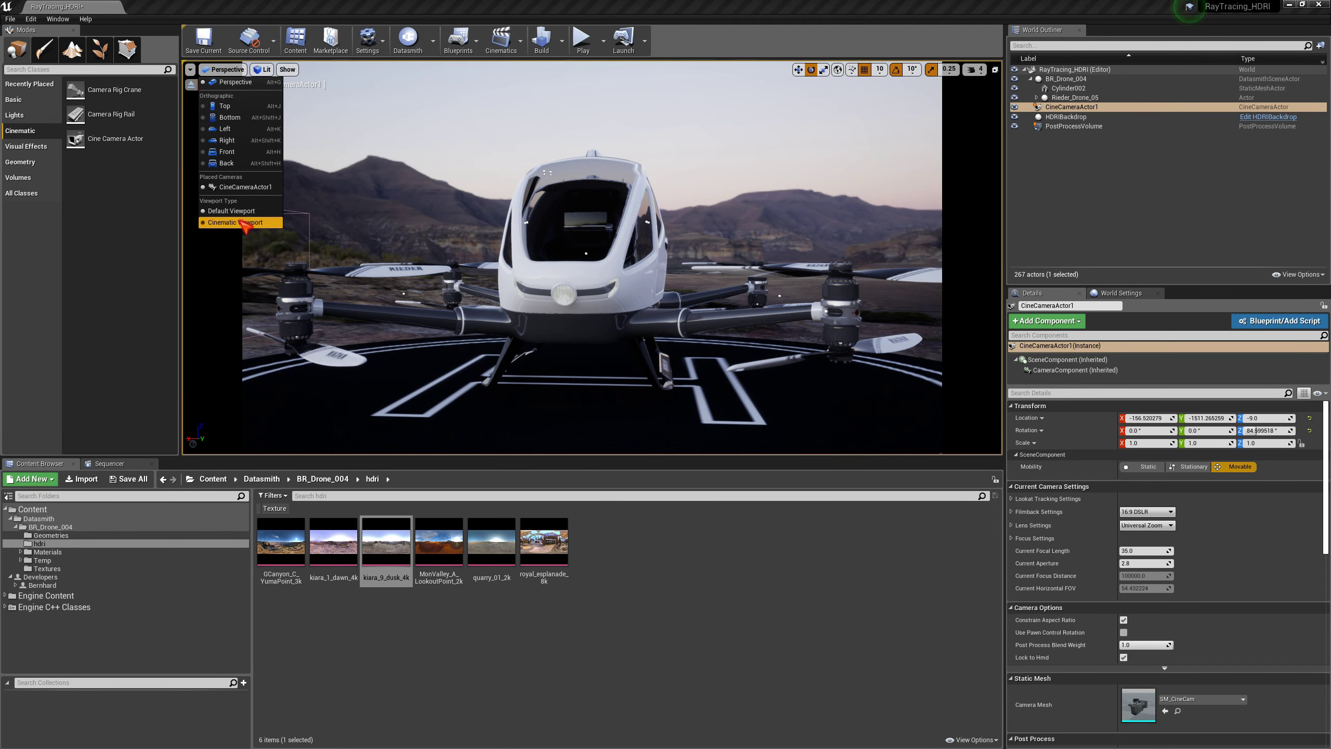
click(245, 224)
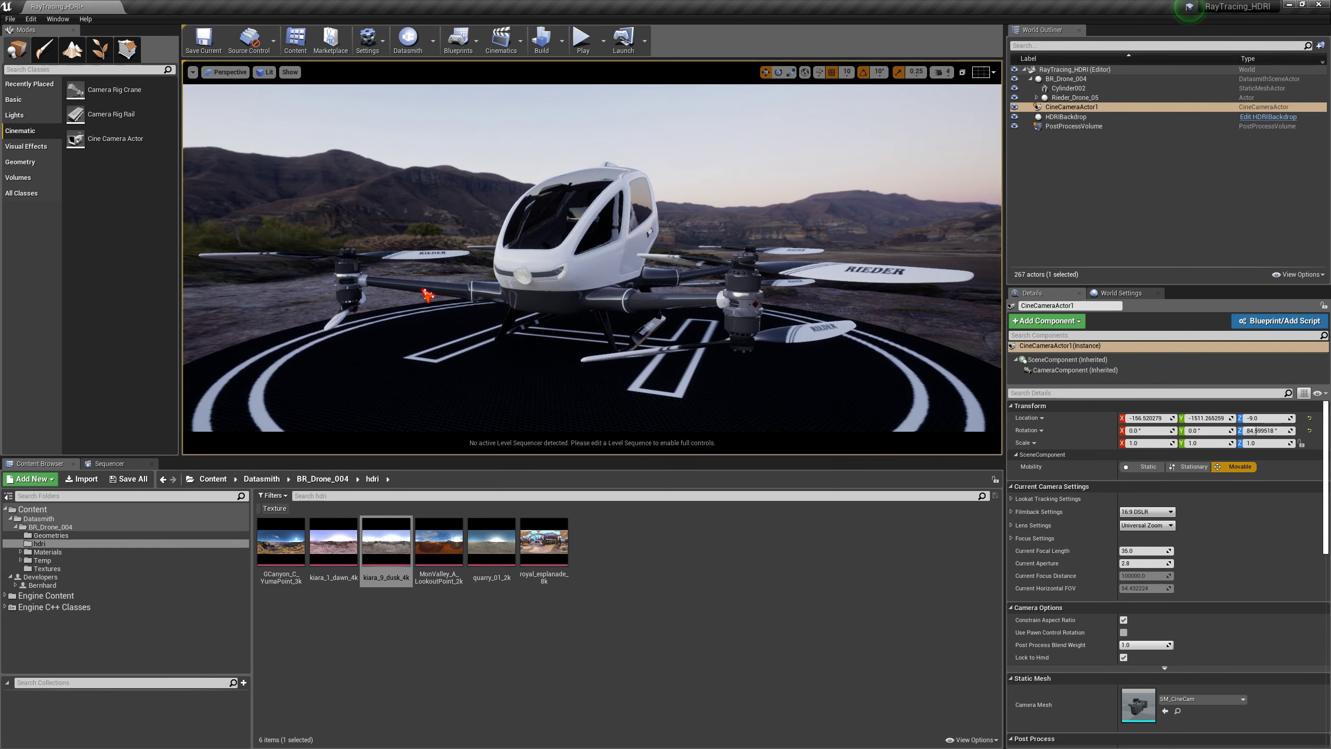
click(226, 72)
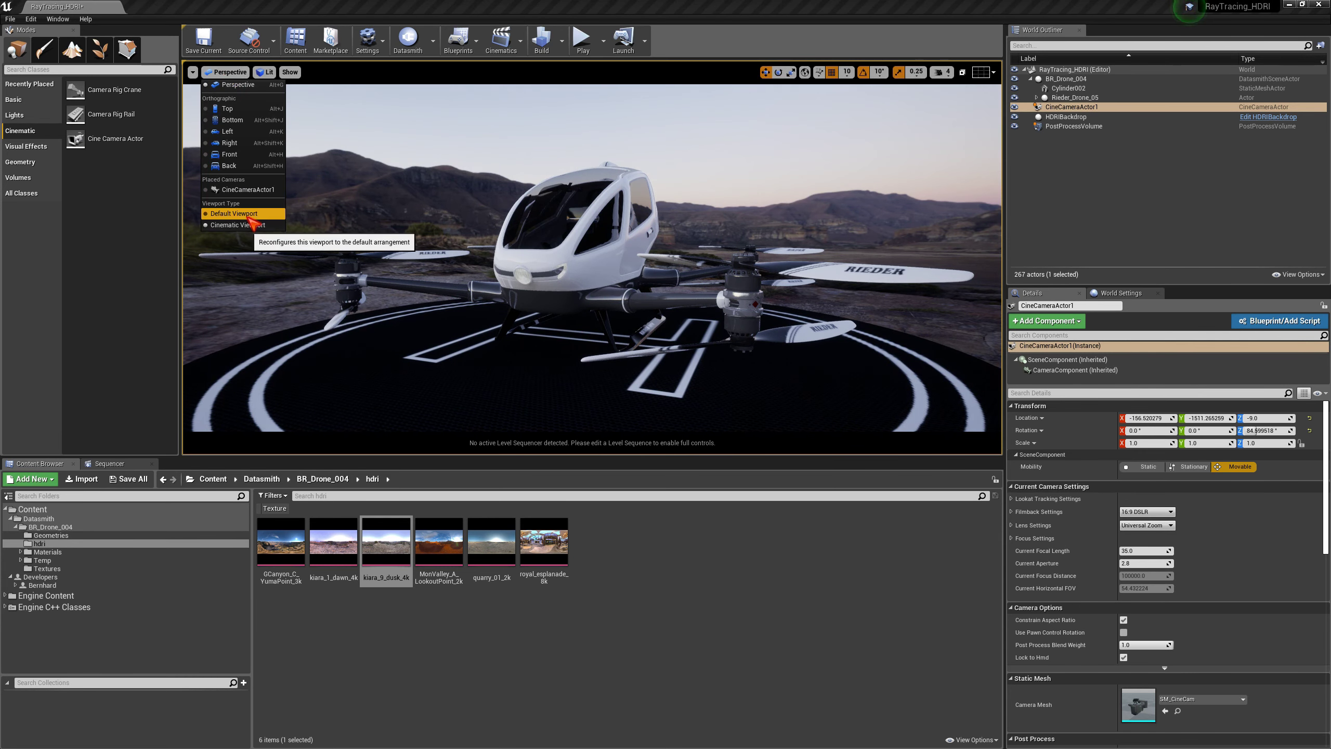
click(246, 189)
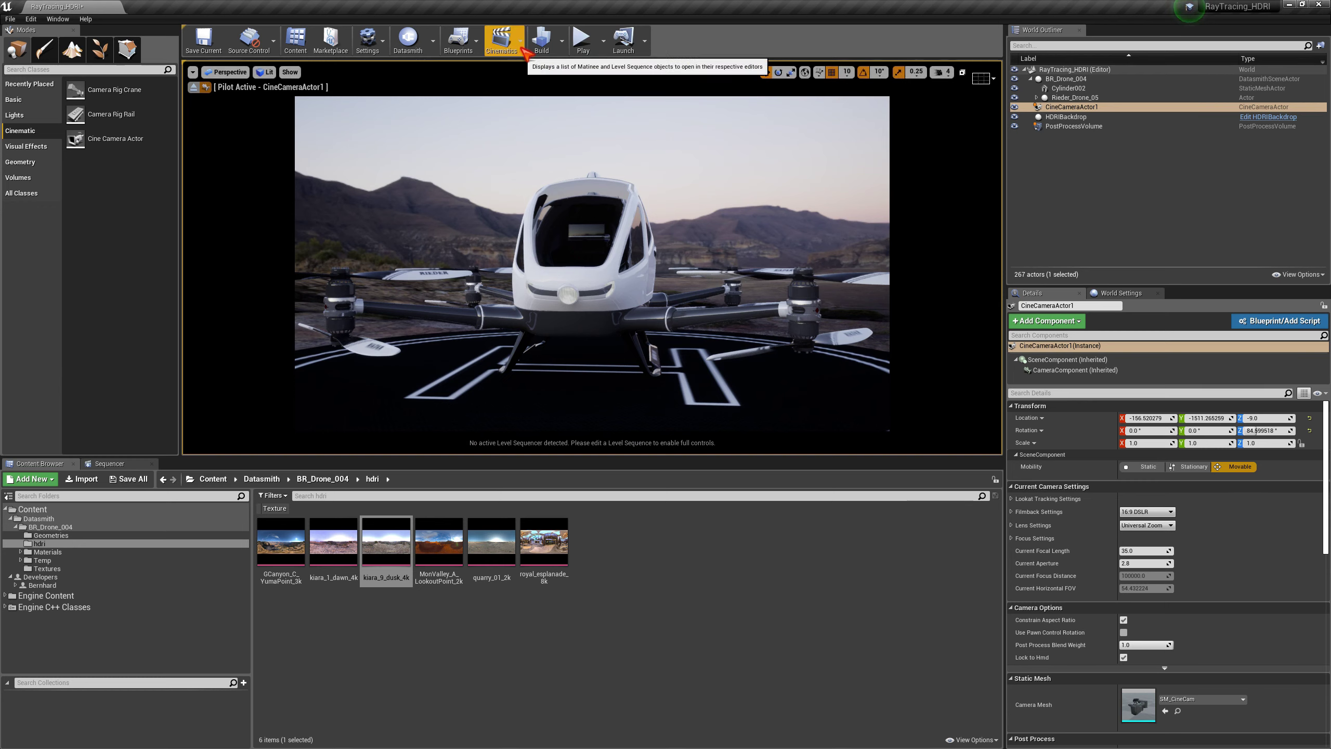
Create a new level sequence in the Content folder and save it as RayTracing_HDRI_Level_001.
click(503, 40)
click(532, 72)
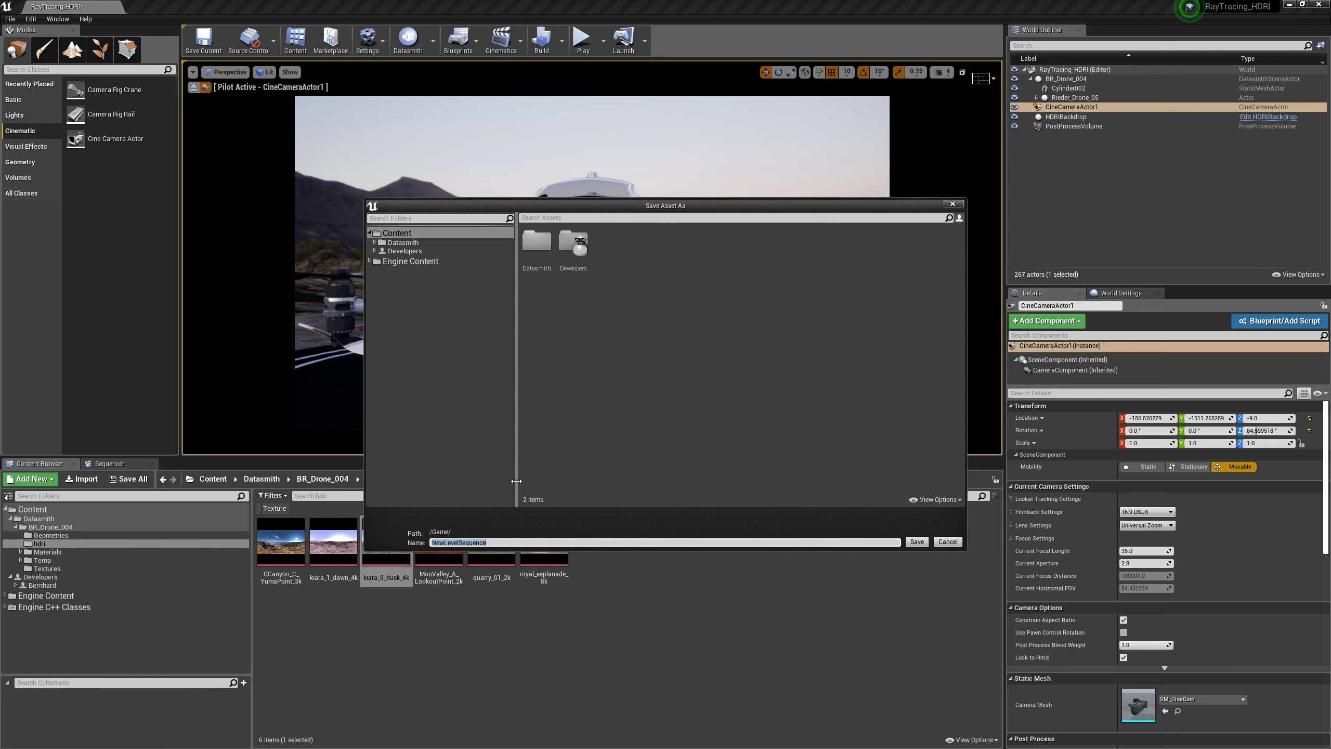
text(RayTracing_HDRI_Level_001)
key(Return)
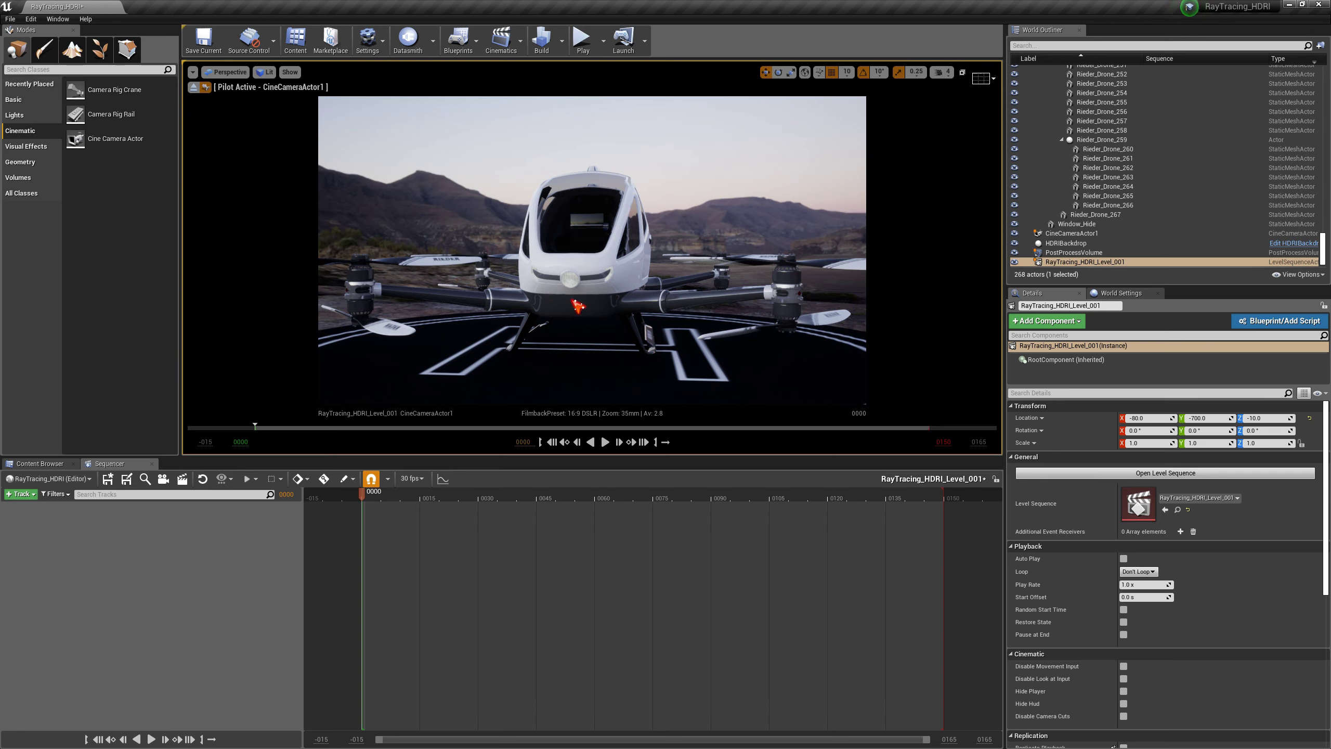
Stop piloting CineCameraActor1 and frame the cine camera and the drone together in the perspective view.
click(193, 87)
drag(579, 309, 570, 273)
scroll(570, 273, down, 1)
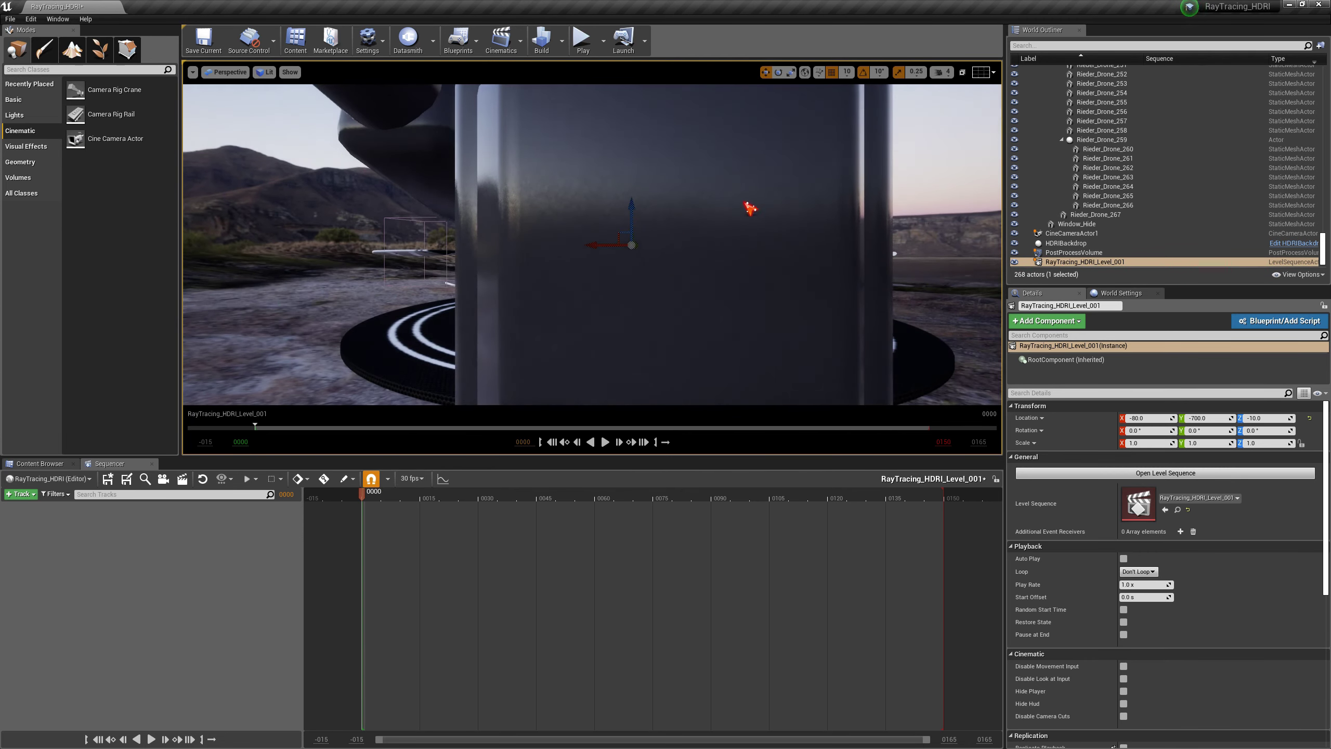
alt+drag(749, 208, 527, 329)
middle_drag(527, 330, 527, 276)
drag(527, 276, 527, 320)
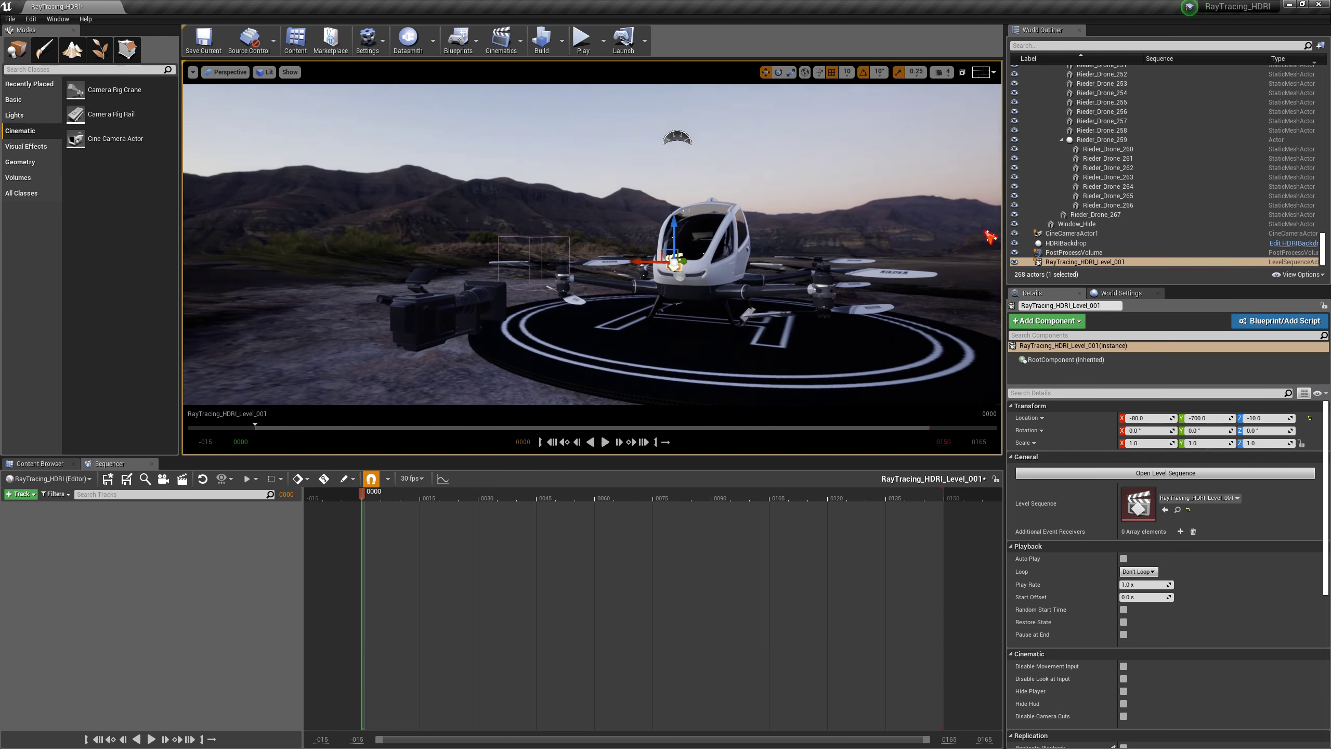
Add CineCameraActor1 to the level sequence as a track and move the playhead to frame 1.
click(1072, 233)
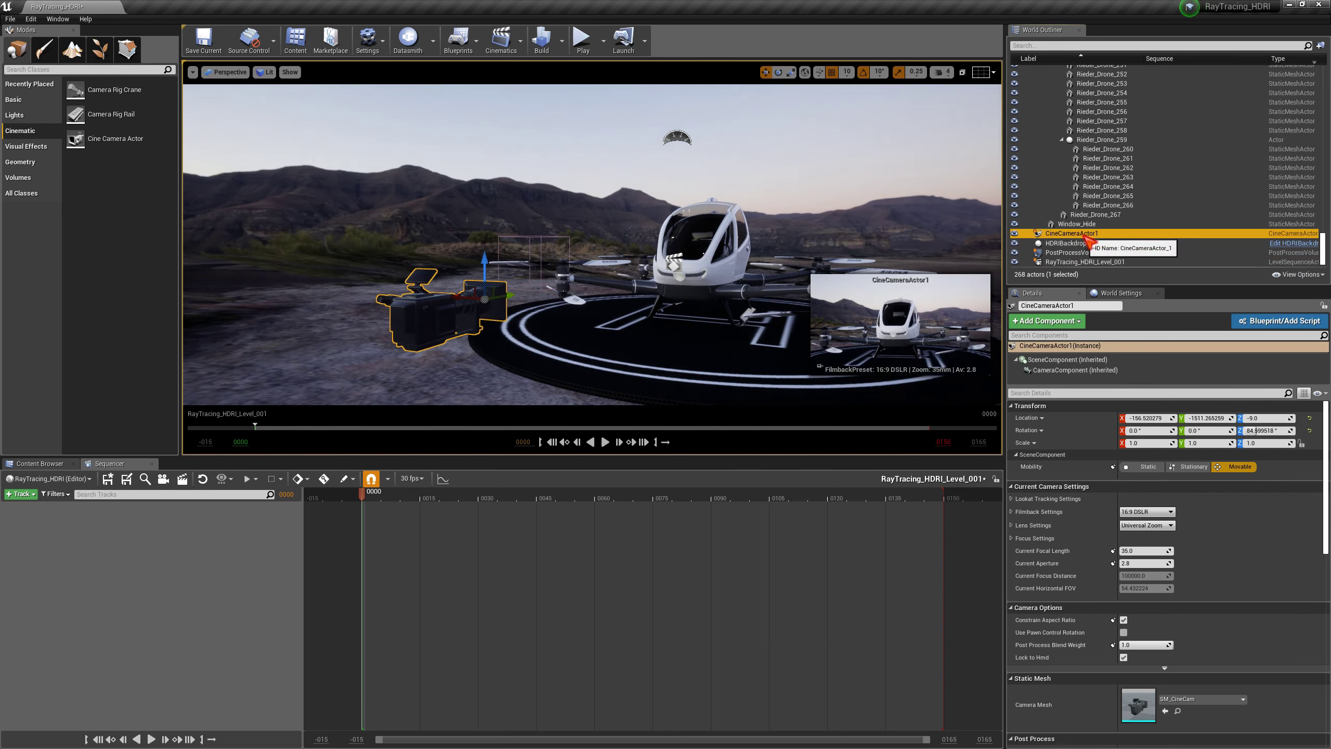
drag(1086, 236, 132, 534)
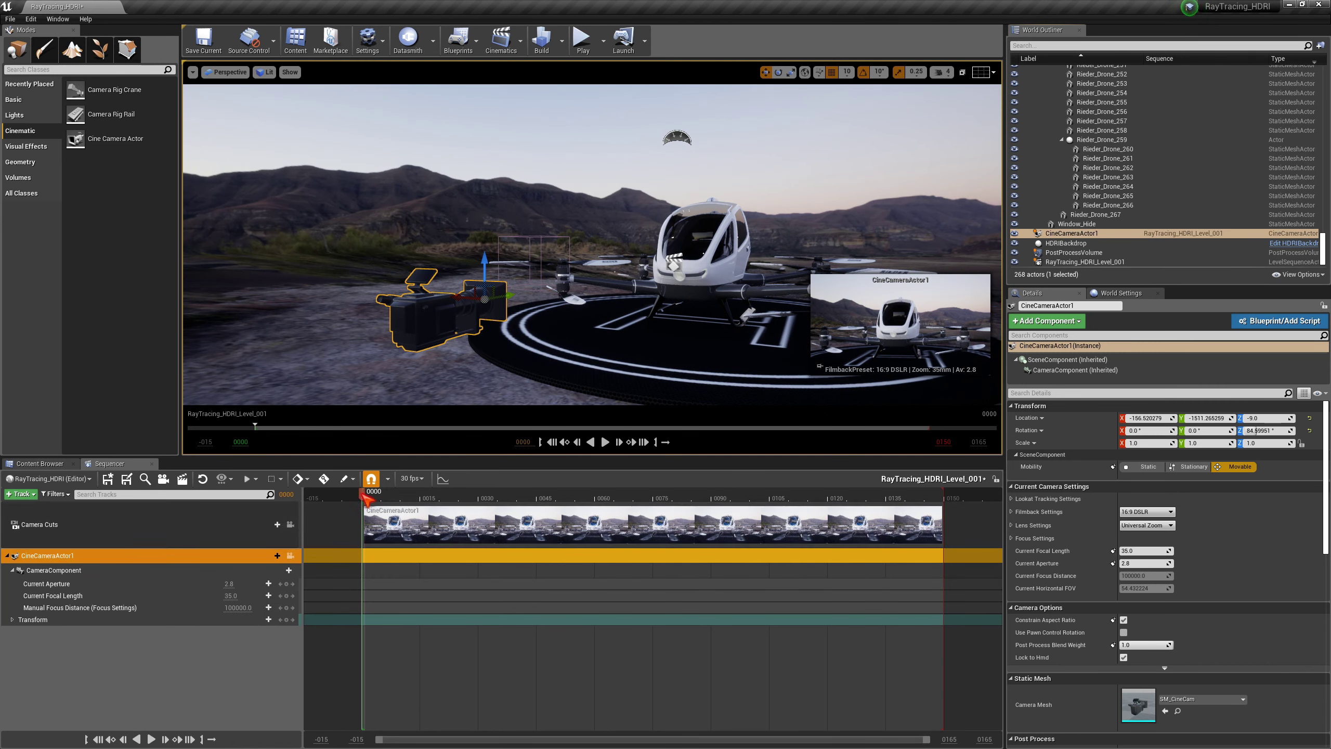
mouse_move(365, 498)
mouse_down()
mouse_move(883, 498)
mouse_move(377, 494)
mouse_up()
Move the RayTracing_HDRI_Level_001 sequence actor clear of the drone, to Y -1260 and Z 160.
drag(369, 239, 424, 270)
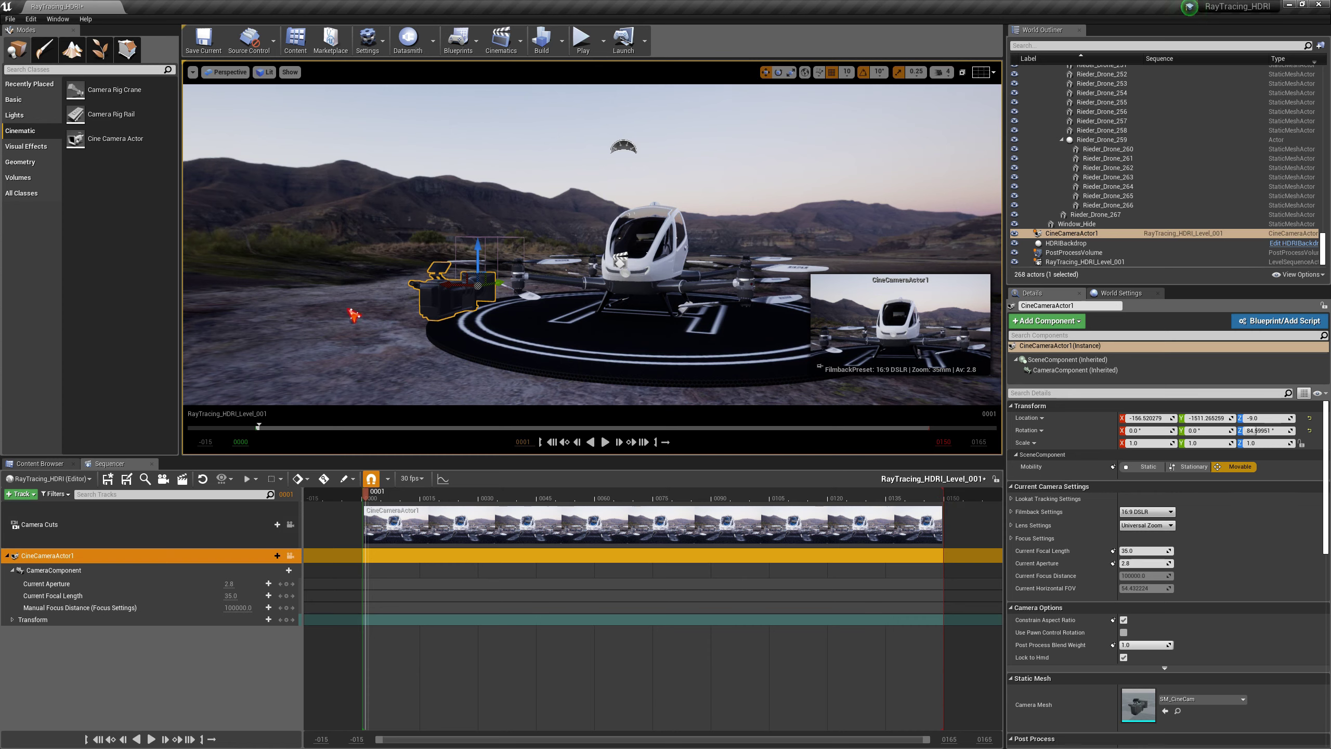
drag(555, 318, 614, 299)
click(638, 274)
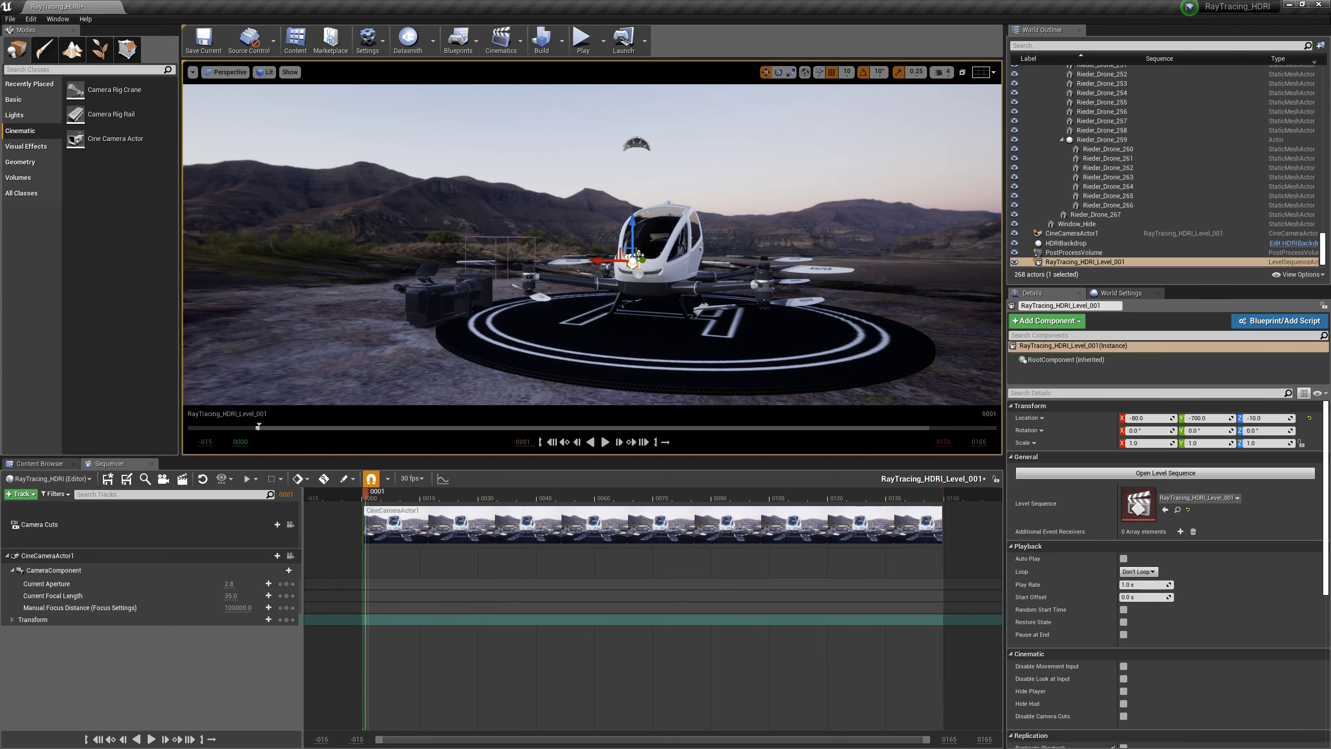
drag(633, 232, 536, 142)
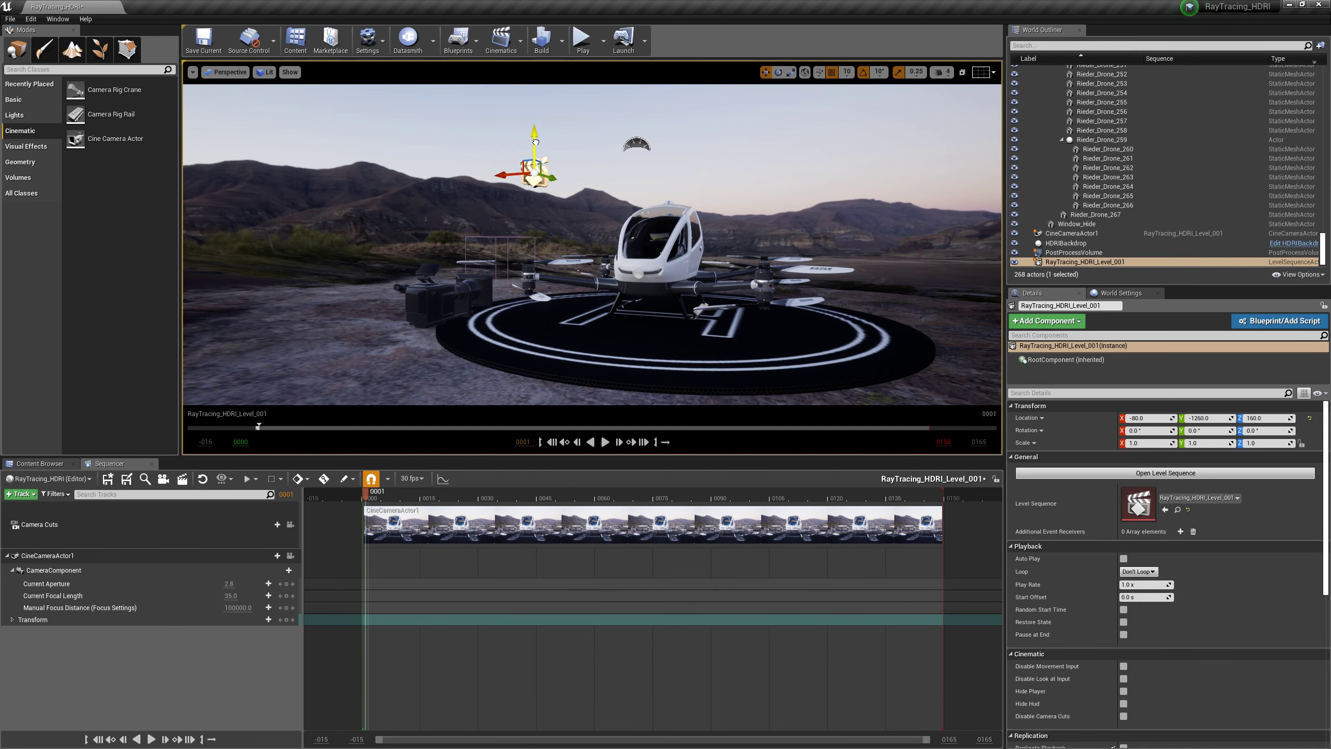
Reselect the RayTracing_HDRI_Level_001 sequence actor in the viewport and save the current level.
click(465, 165)
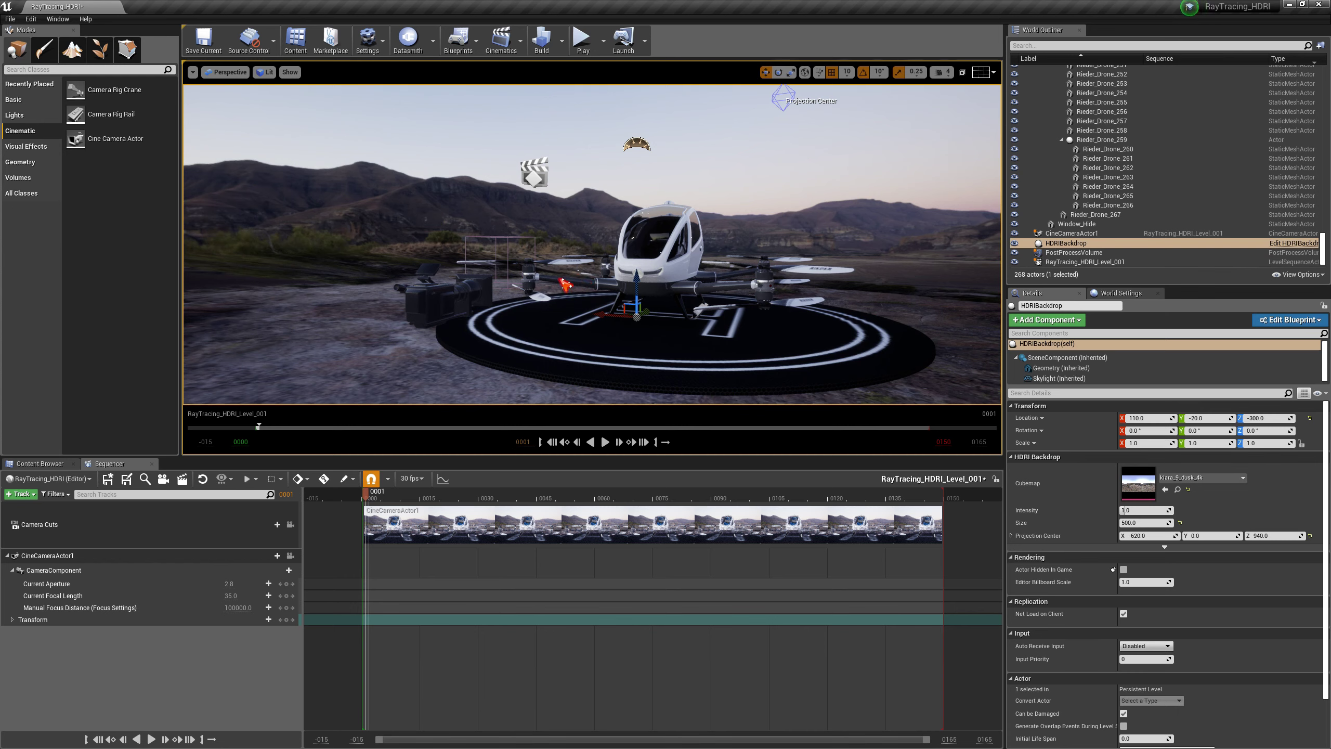
click(535, 176)
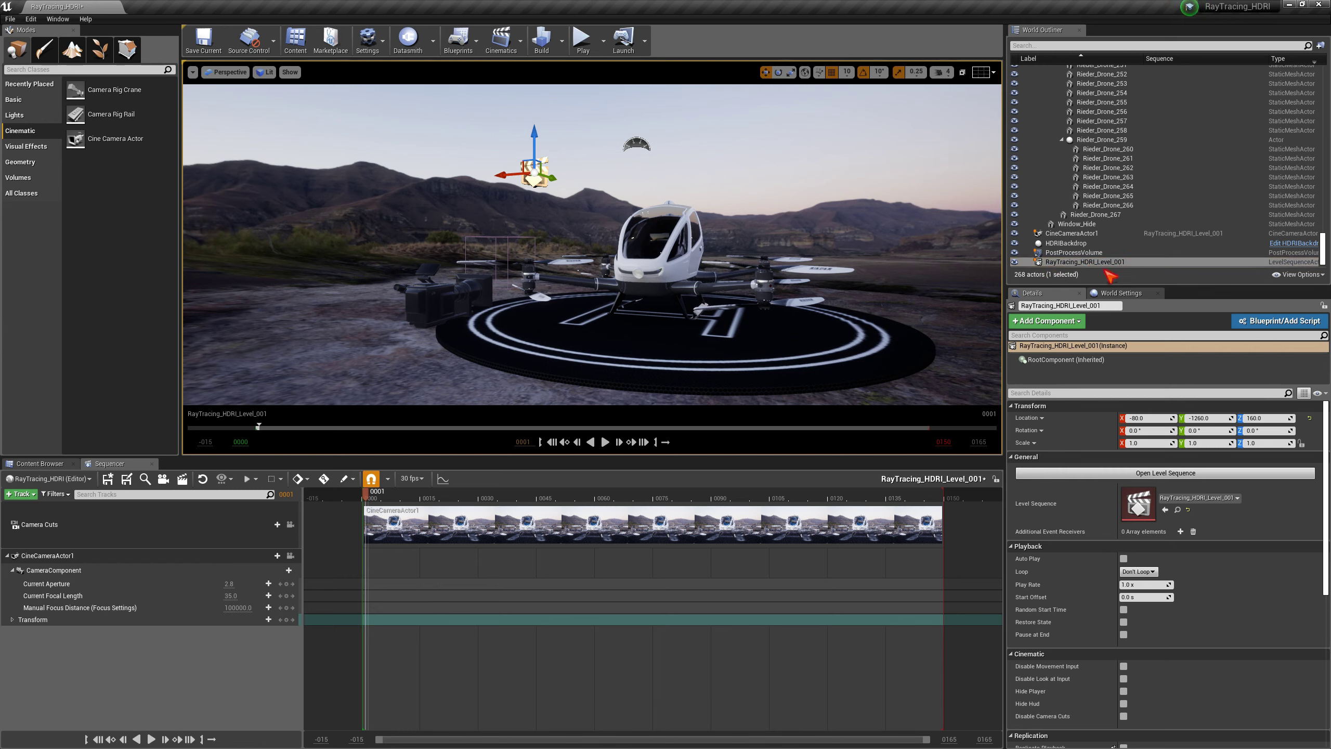
click(204, 40)
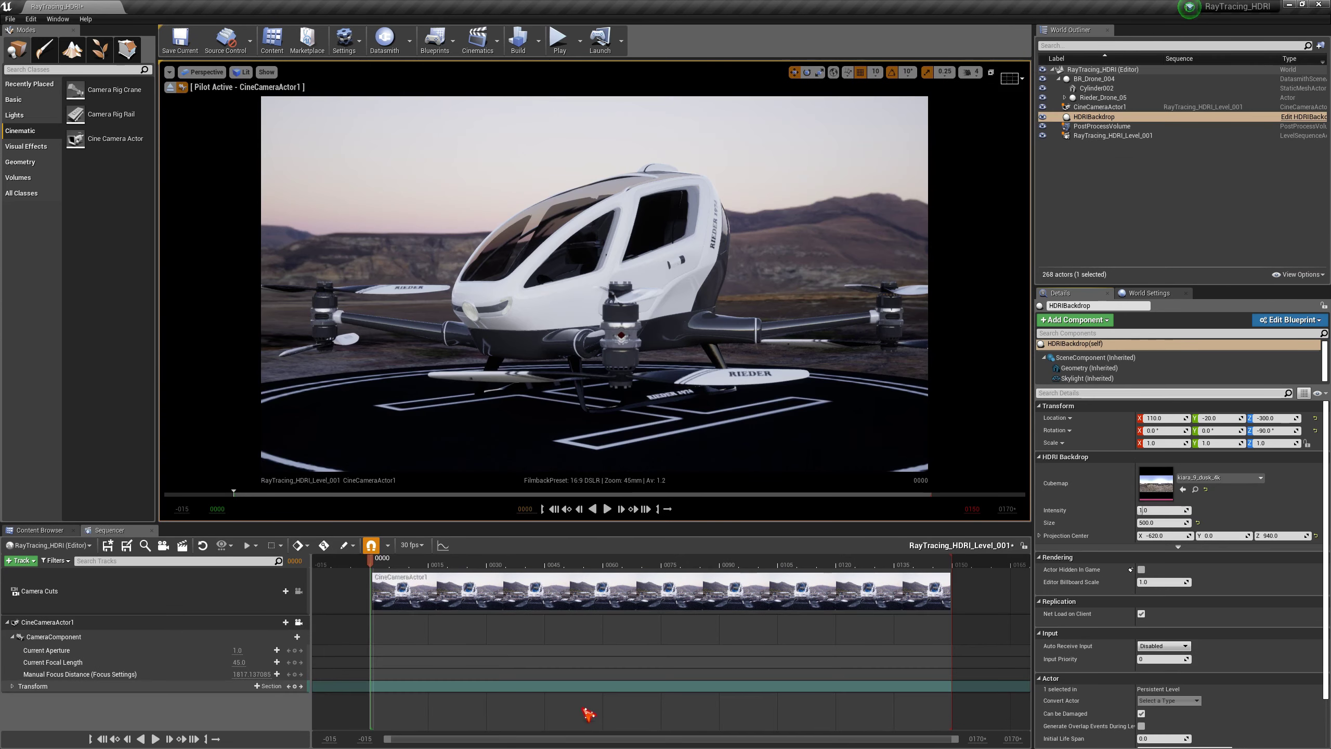
Raise CineCameraActor1's focal length to about 51.4 mm, and try an aperture of 20 before setting it back to 1.0.
click(1099, 108)
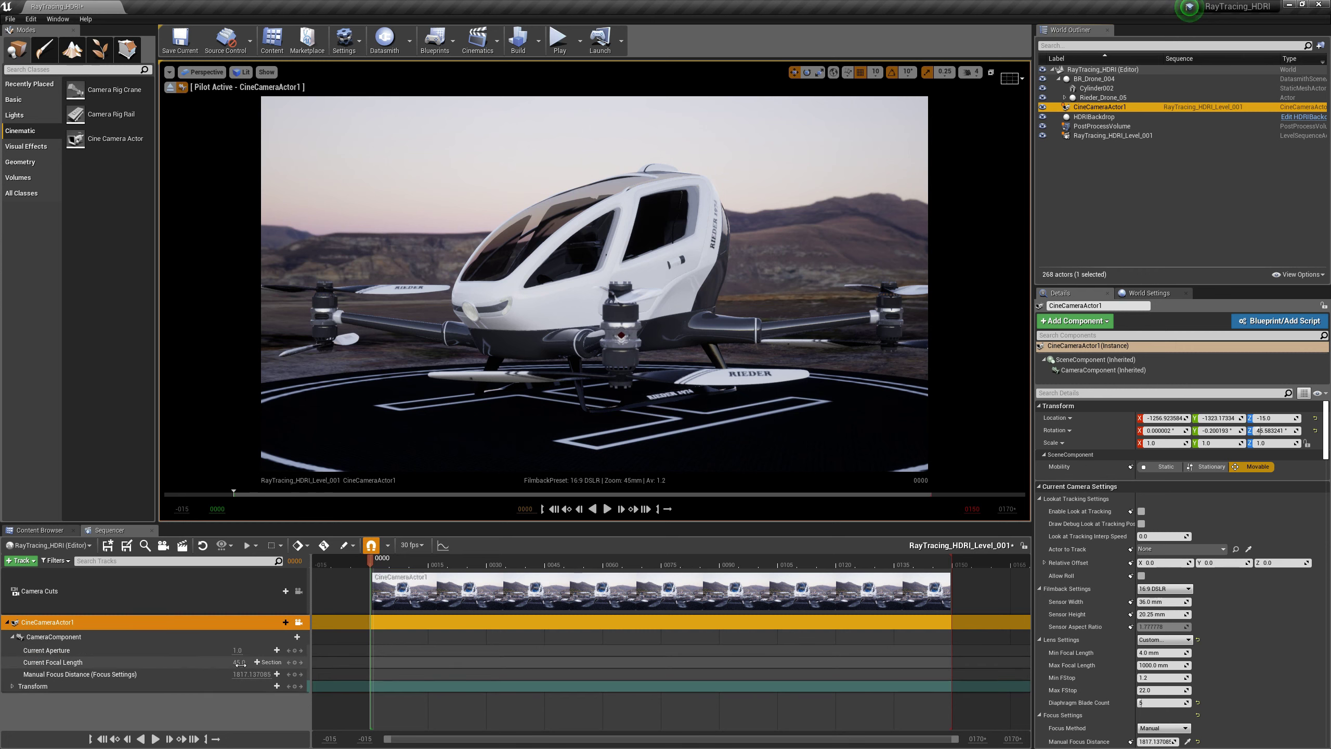
mouse_move(239, 664)
mouse_down()
mouse_move(367, 664)
mouse_move(210, 663)
mouse_move(265, 664)
mouse_up()
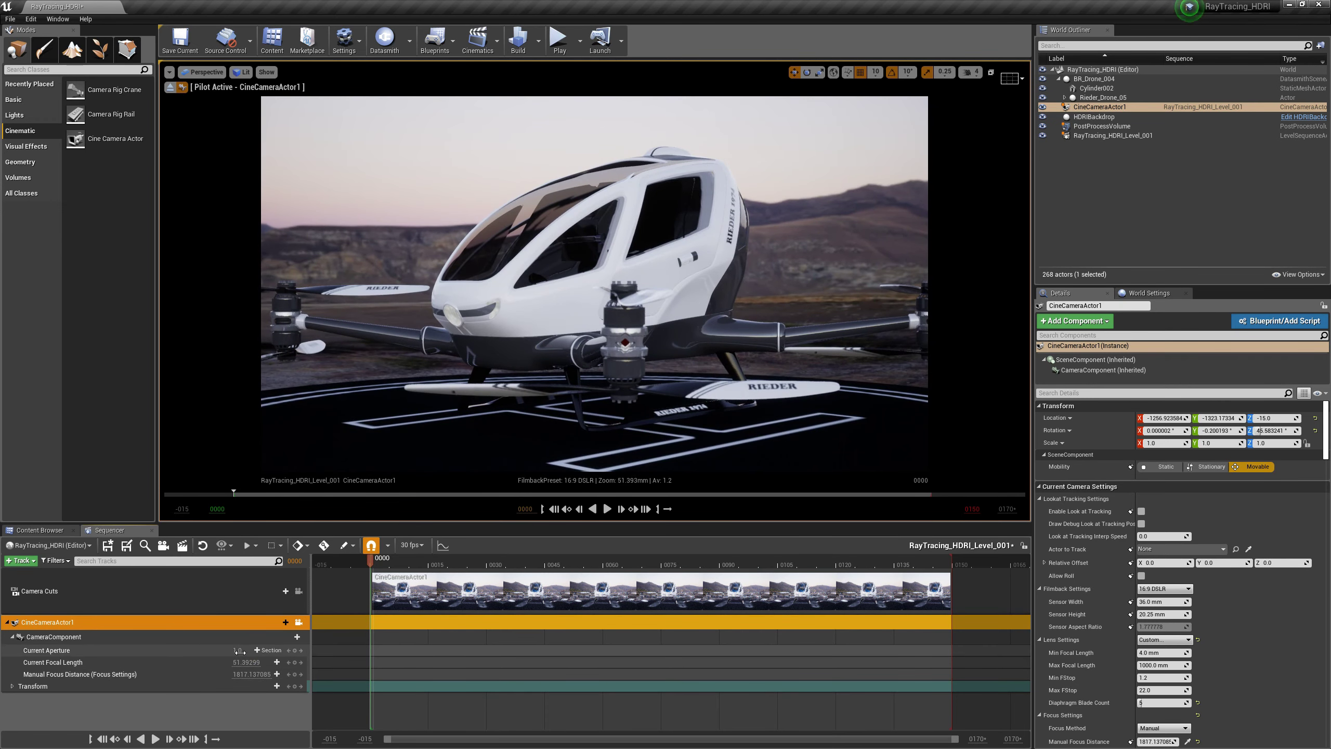
click(240, 651)
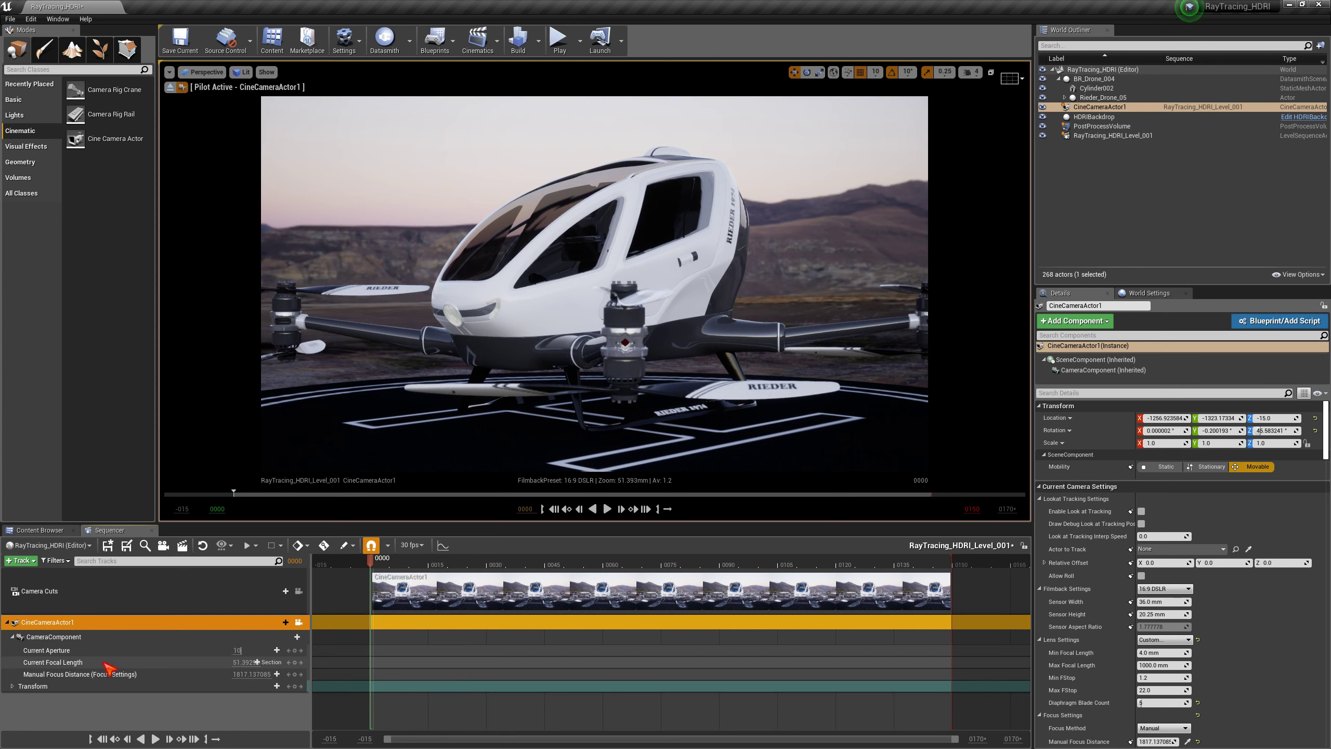
text(10)
key(Return)
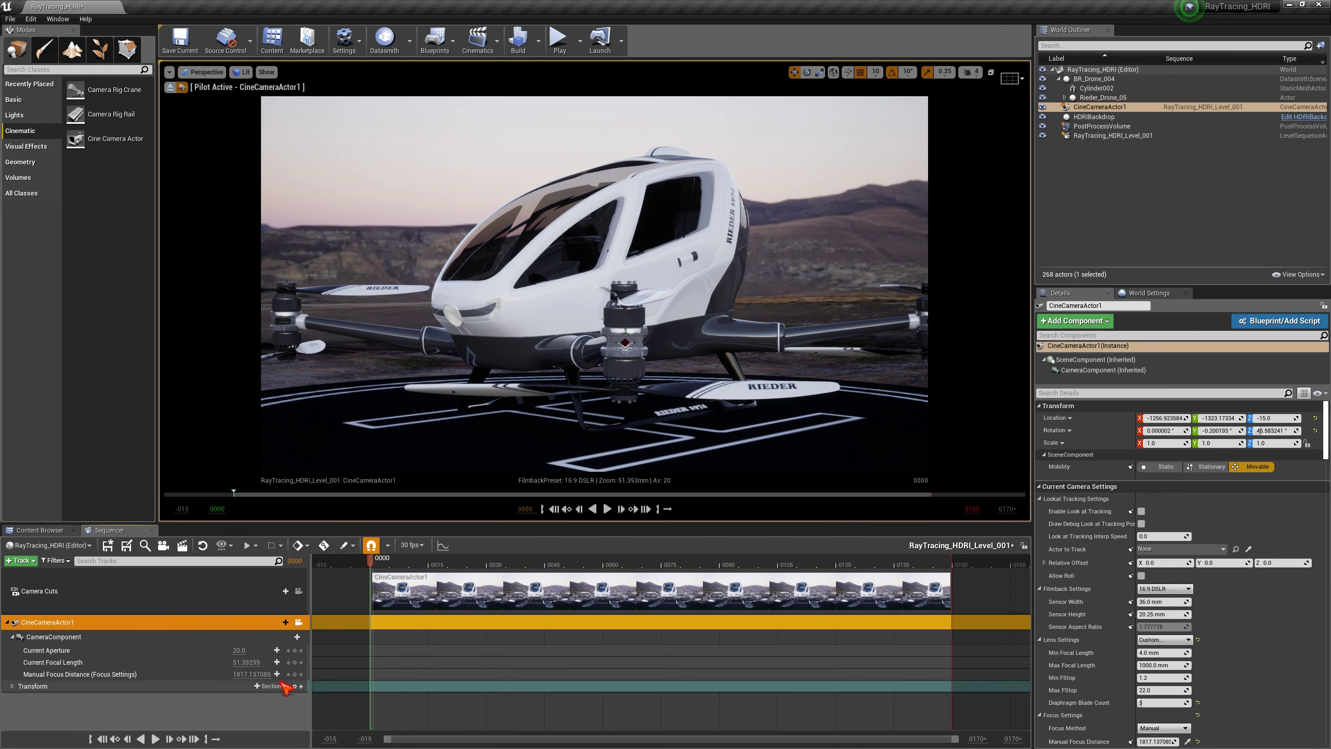
text(1.2)
key(Return)
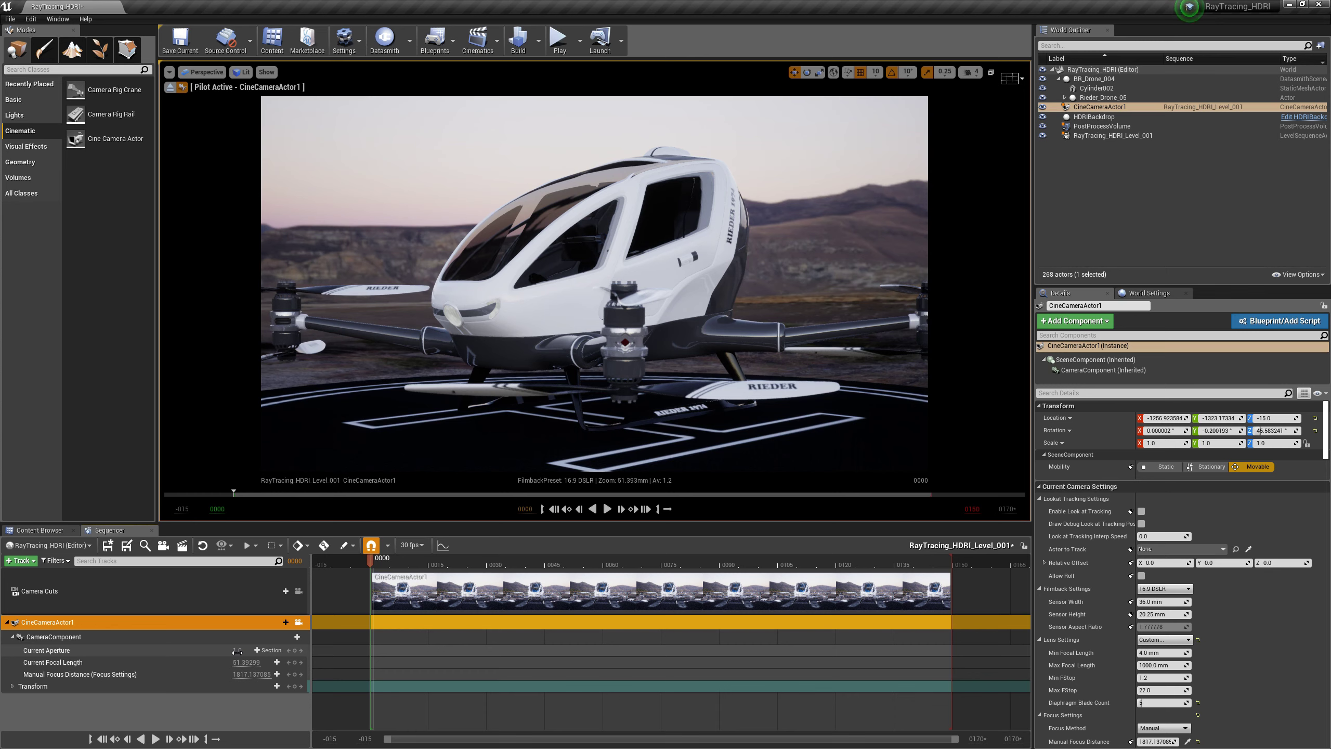
Find CineCameraActor1's exposure settings and override its Metering Mode with Manual.
click(1084, 107)
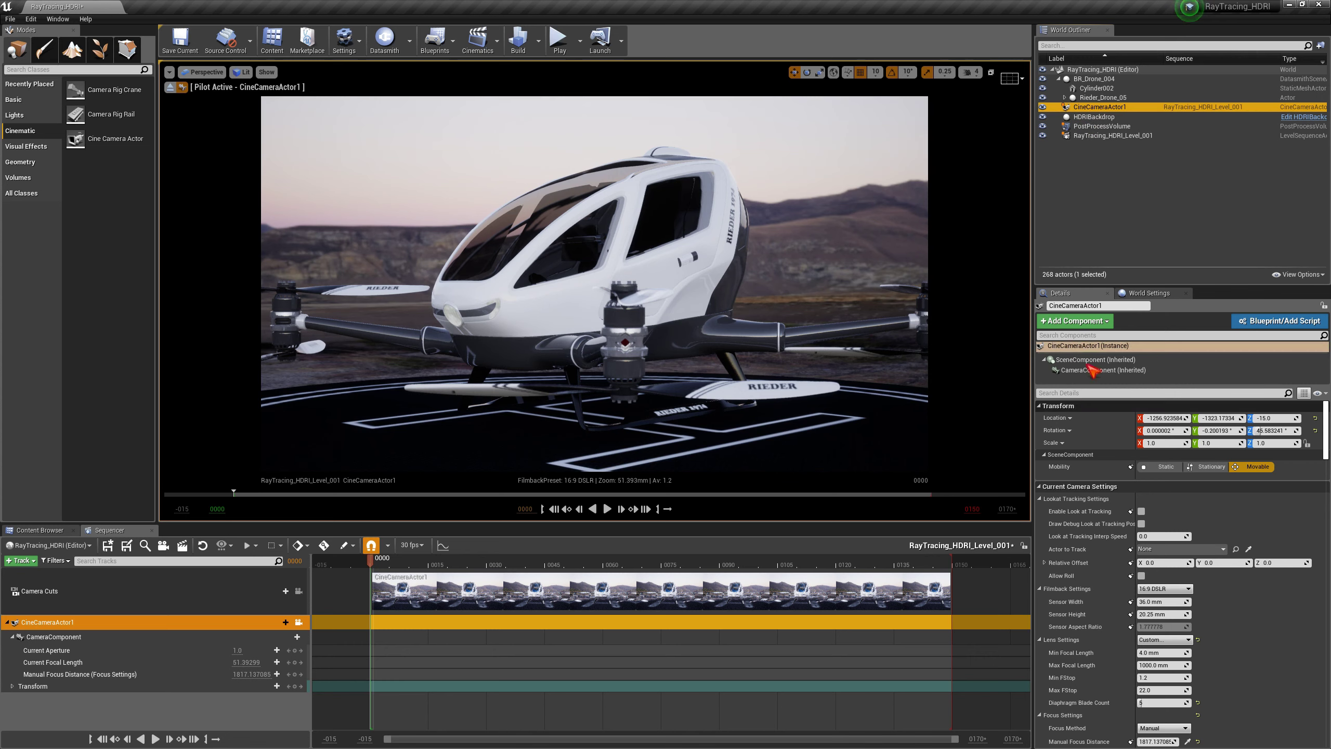
click(1070, 393)
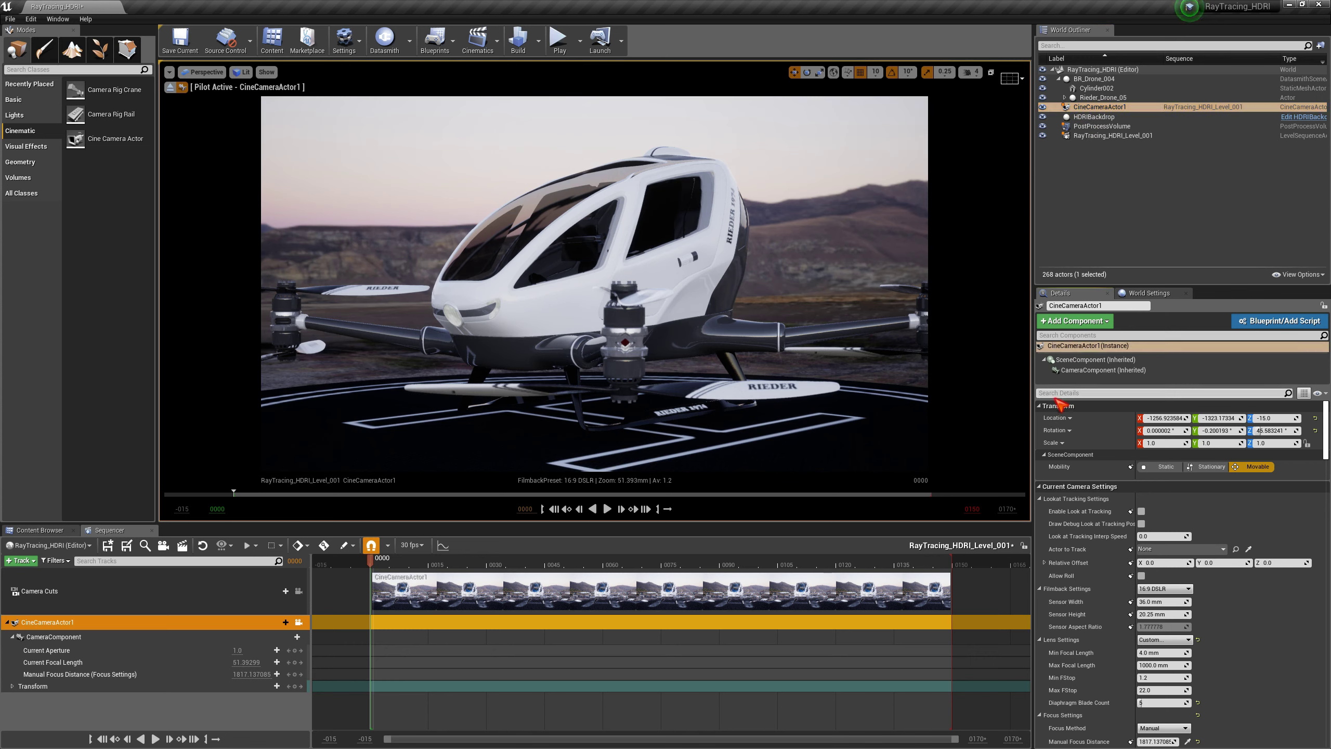
text(exposure)
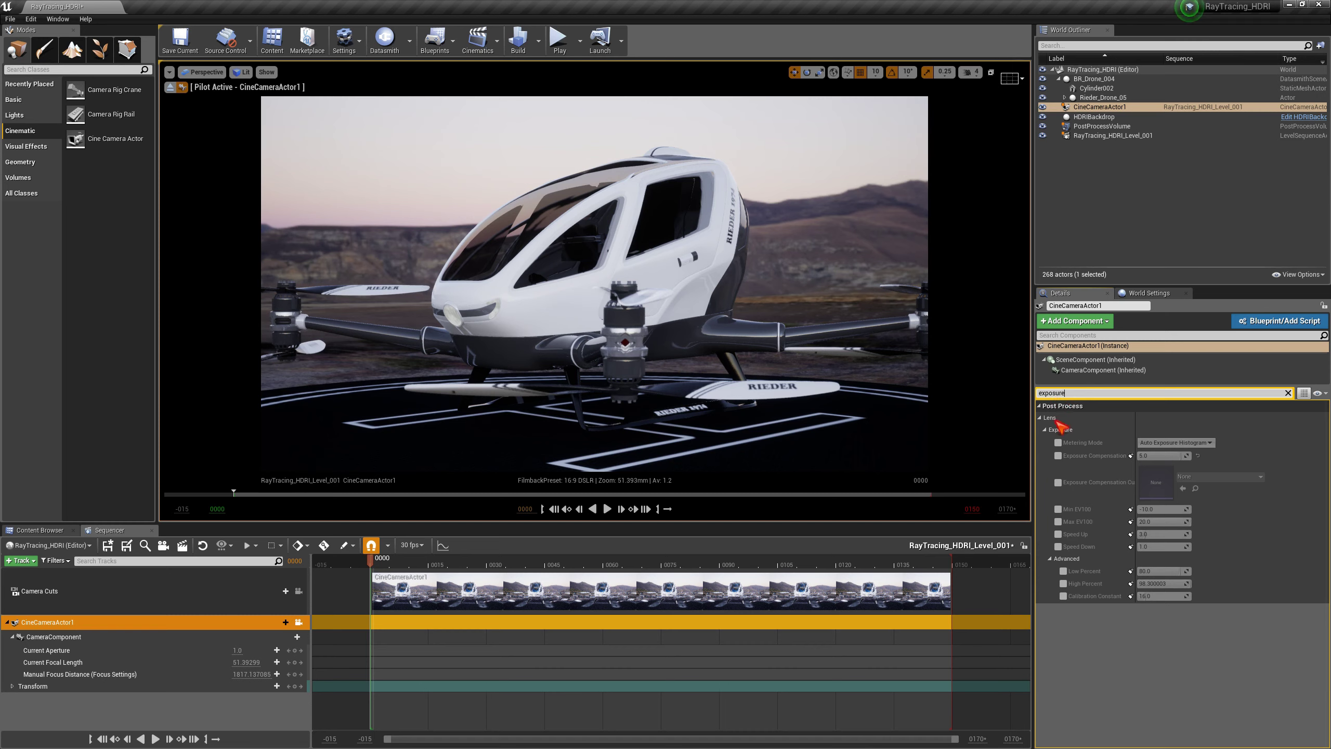
click(1058, 442)
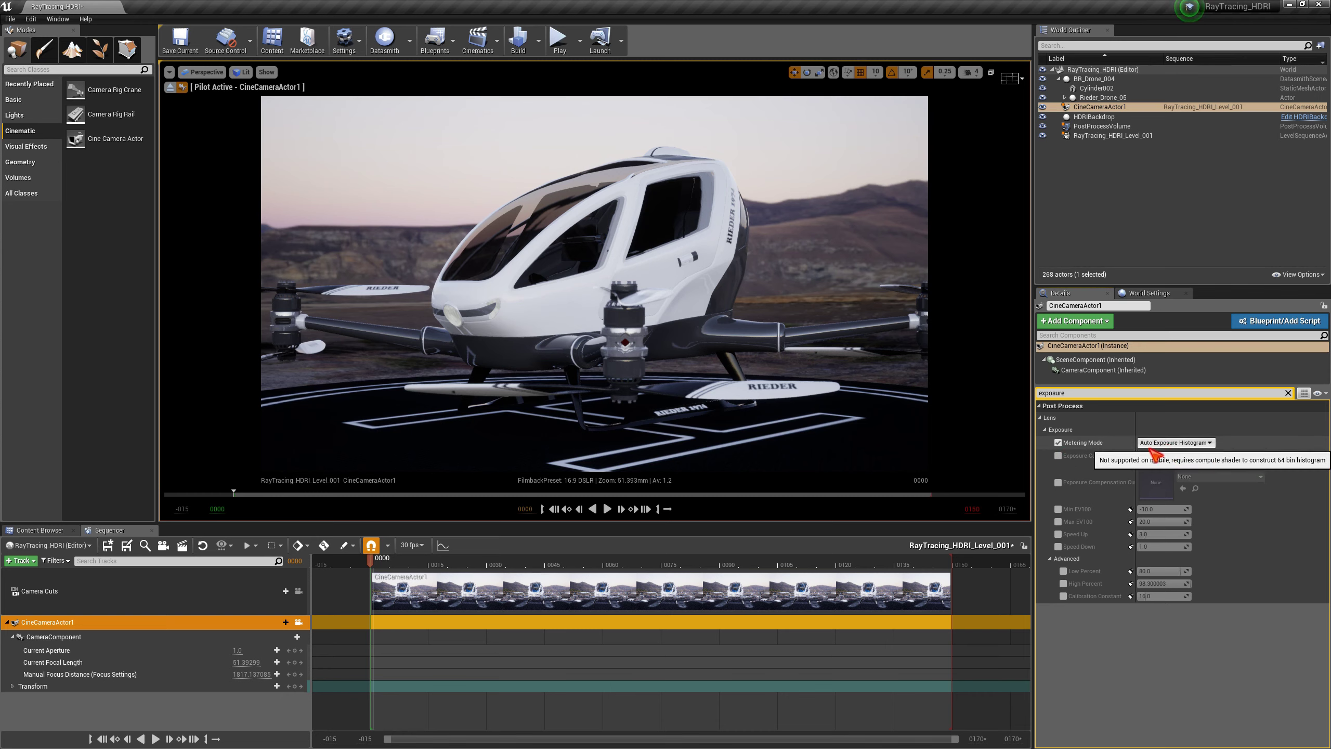
click(1198, 444)
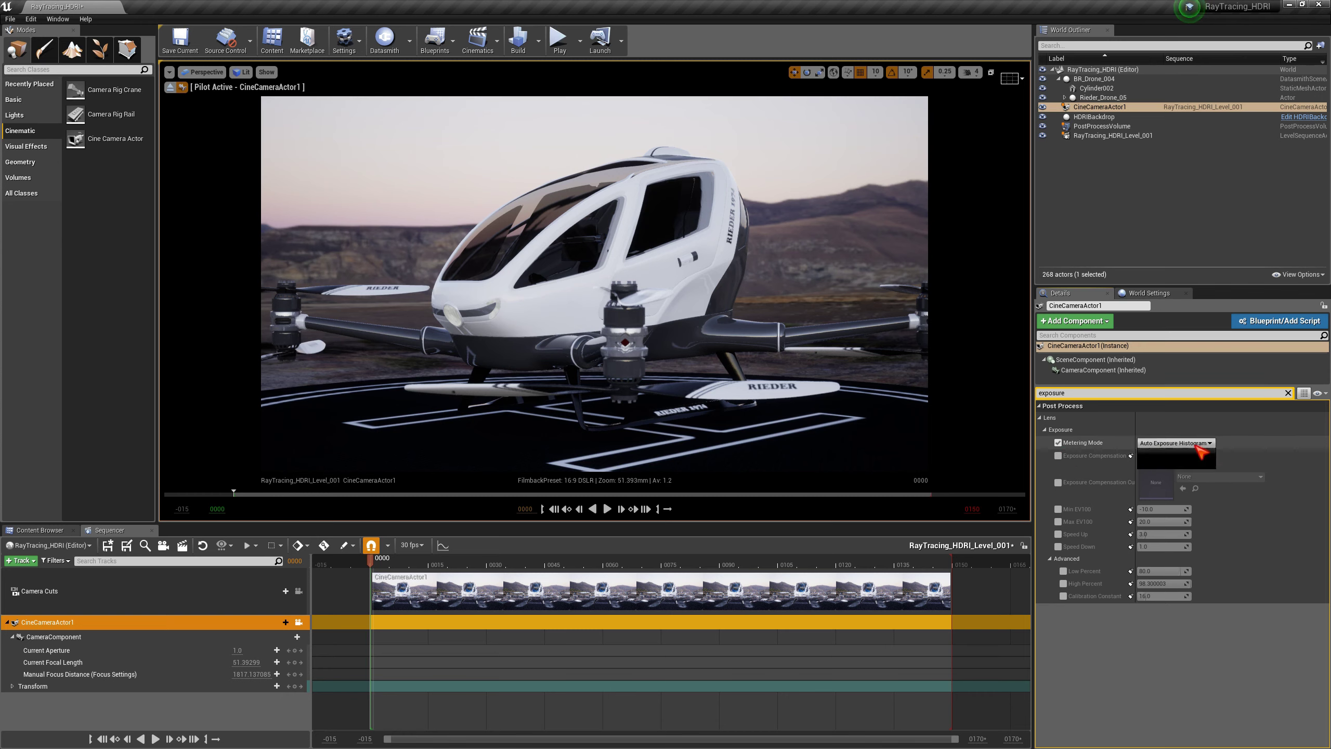
click(1148, 465)
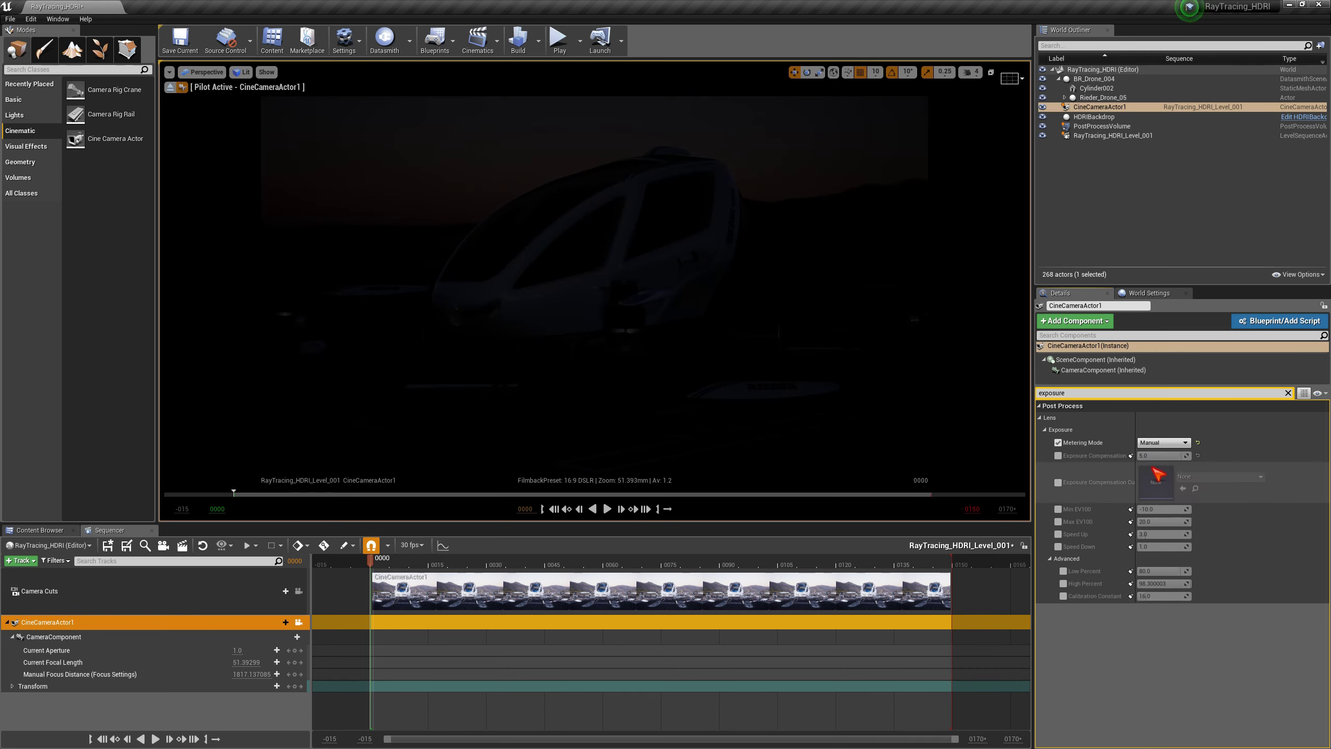
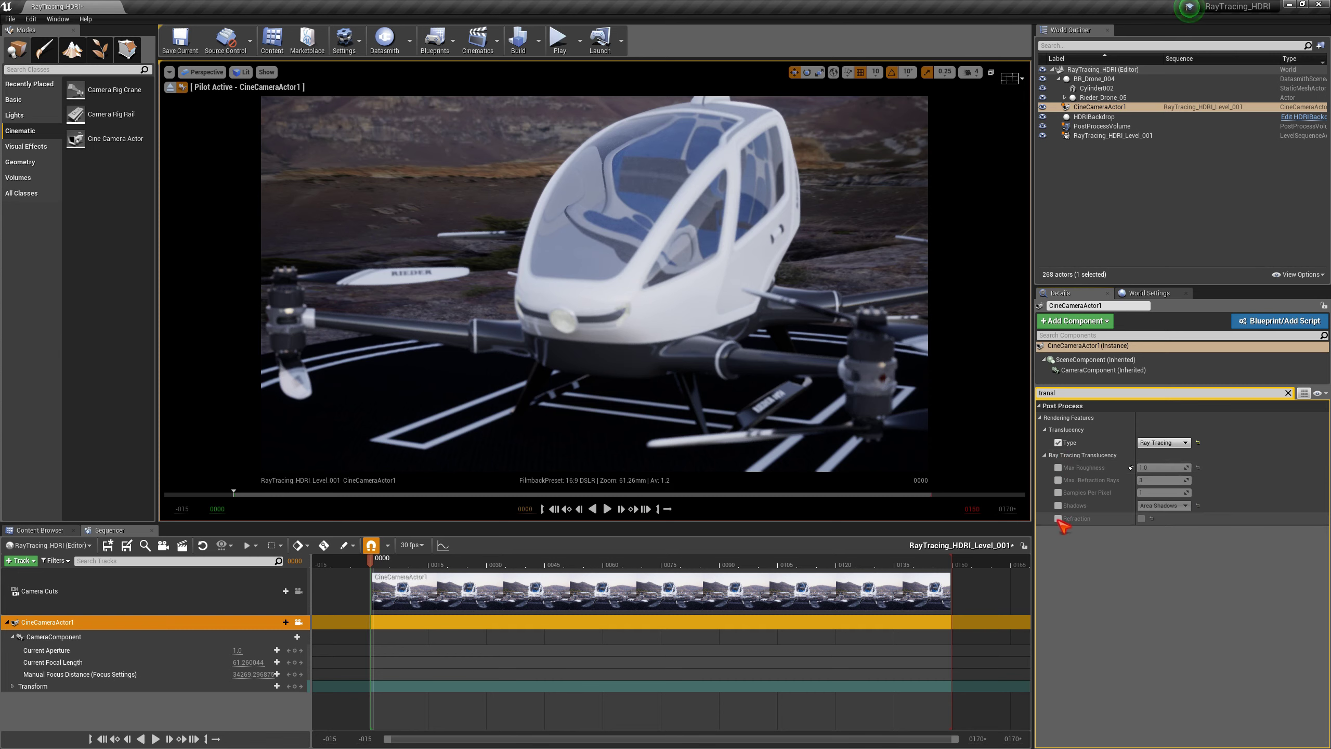
Override the camera's Ray Tracing Translucency Refraction to off and inspect the drone's cabin glass from several camera angles.
click(1058, 519)
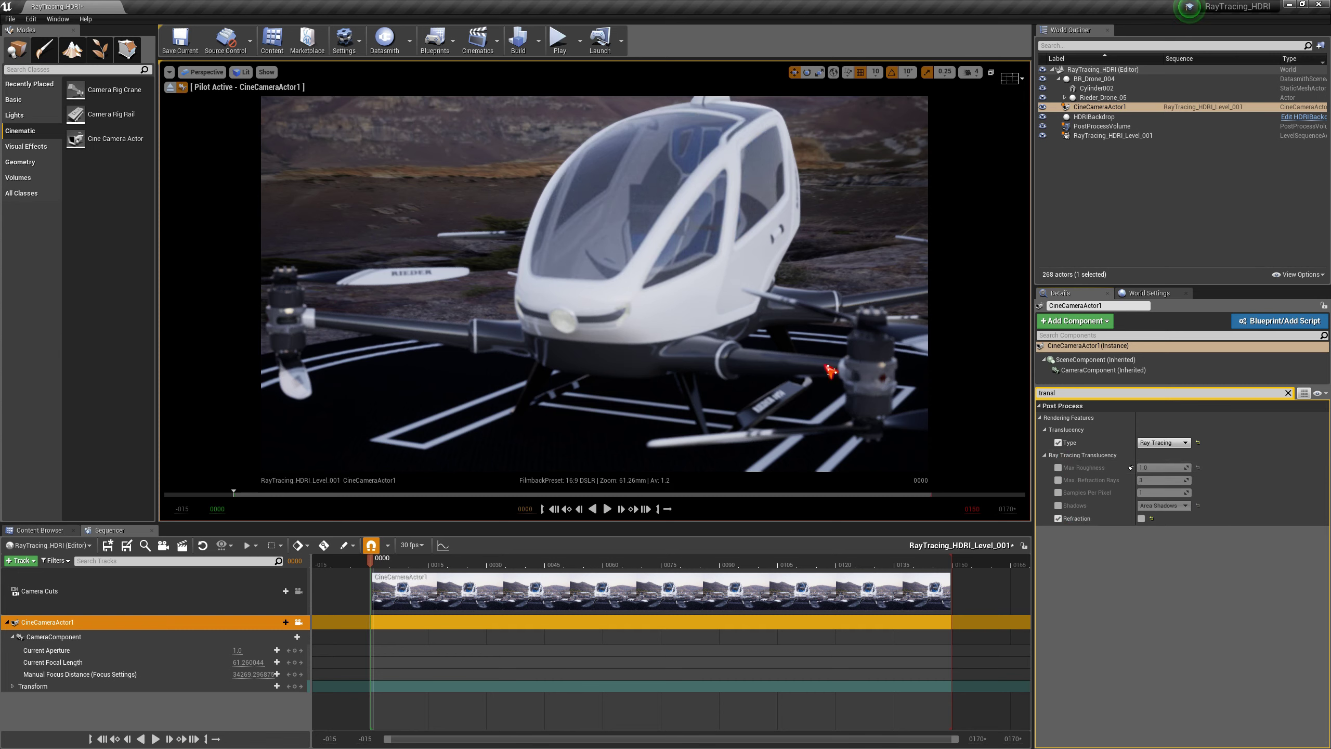
middle_drag(715, 372, 624, 330)
drag(767, 382, 665, 425)
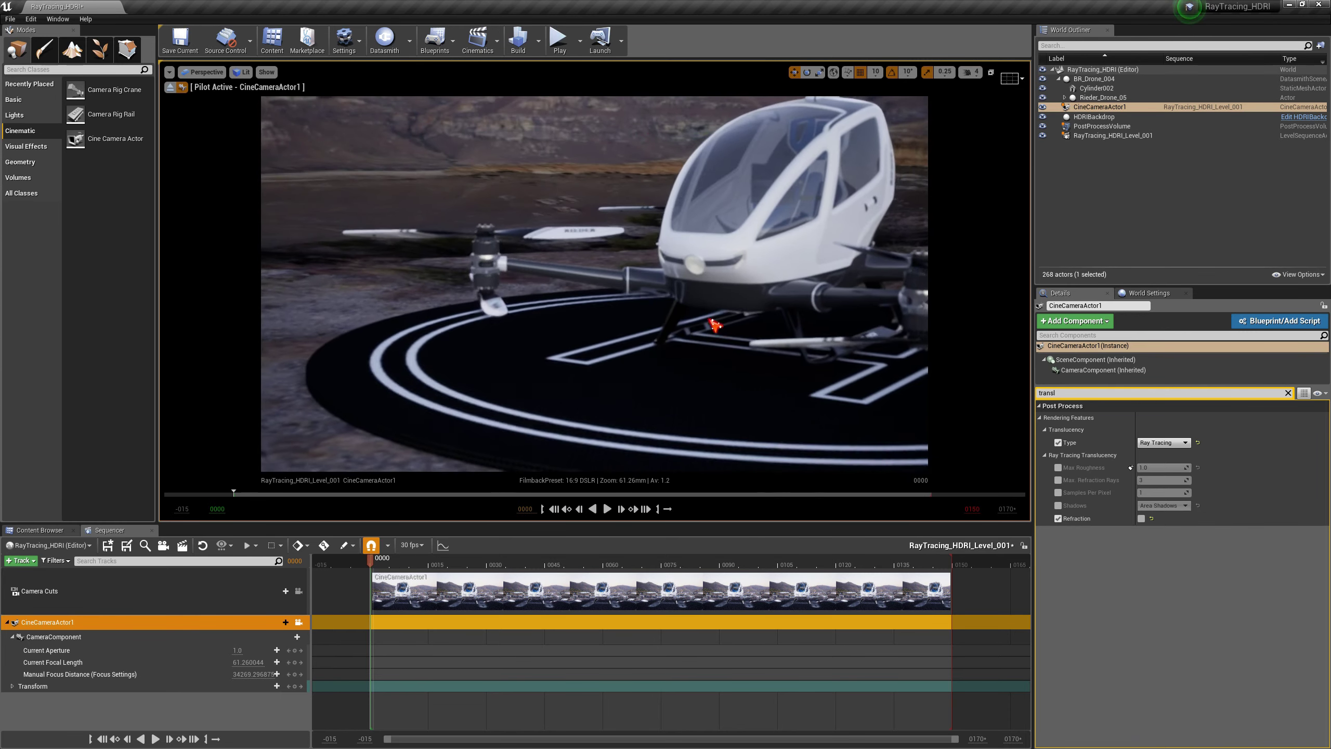
right_drag(715, 327, 707, 273)
right_drag(508, 295, 689, 348)
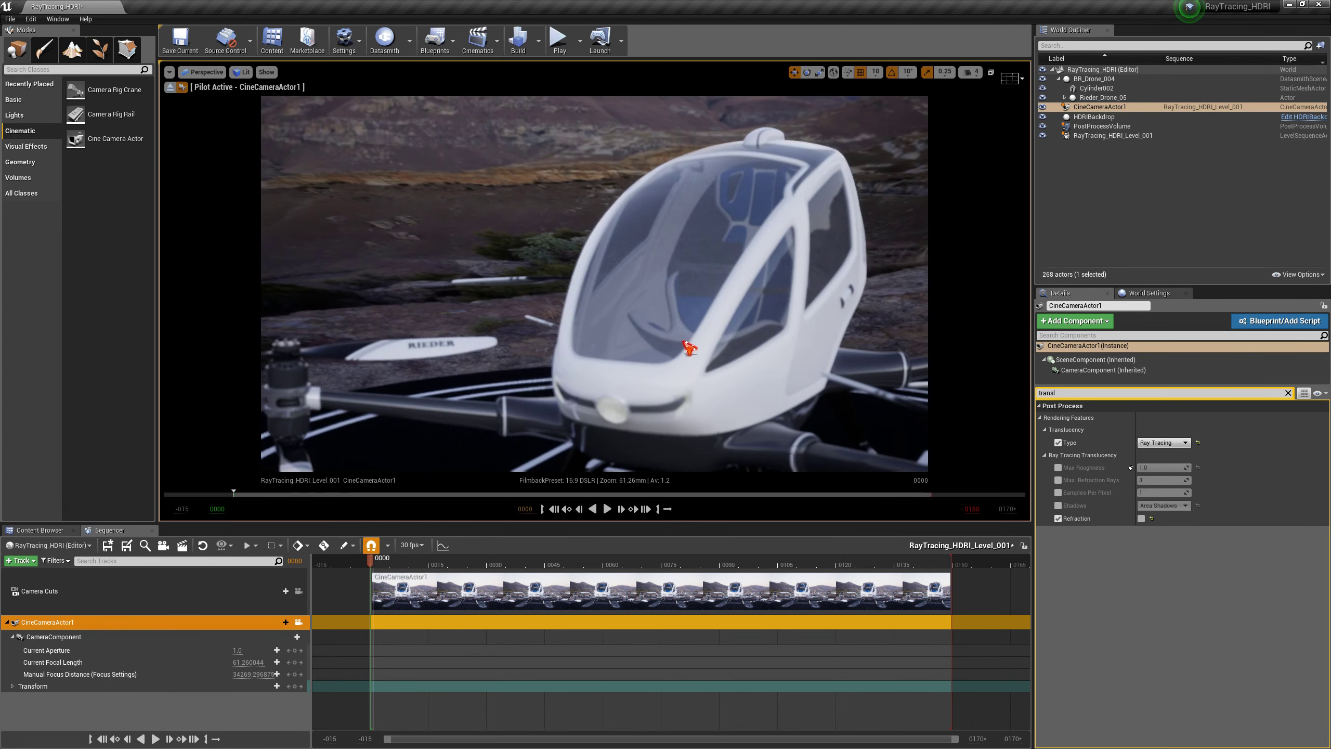
right_drag(750, 273, 975, 312)
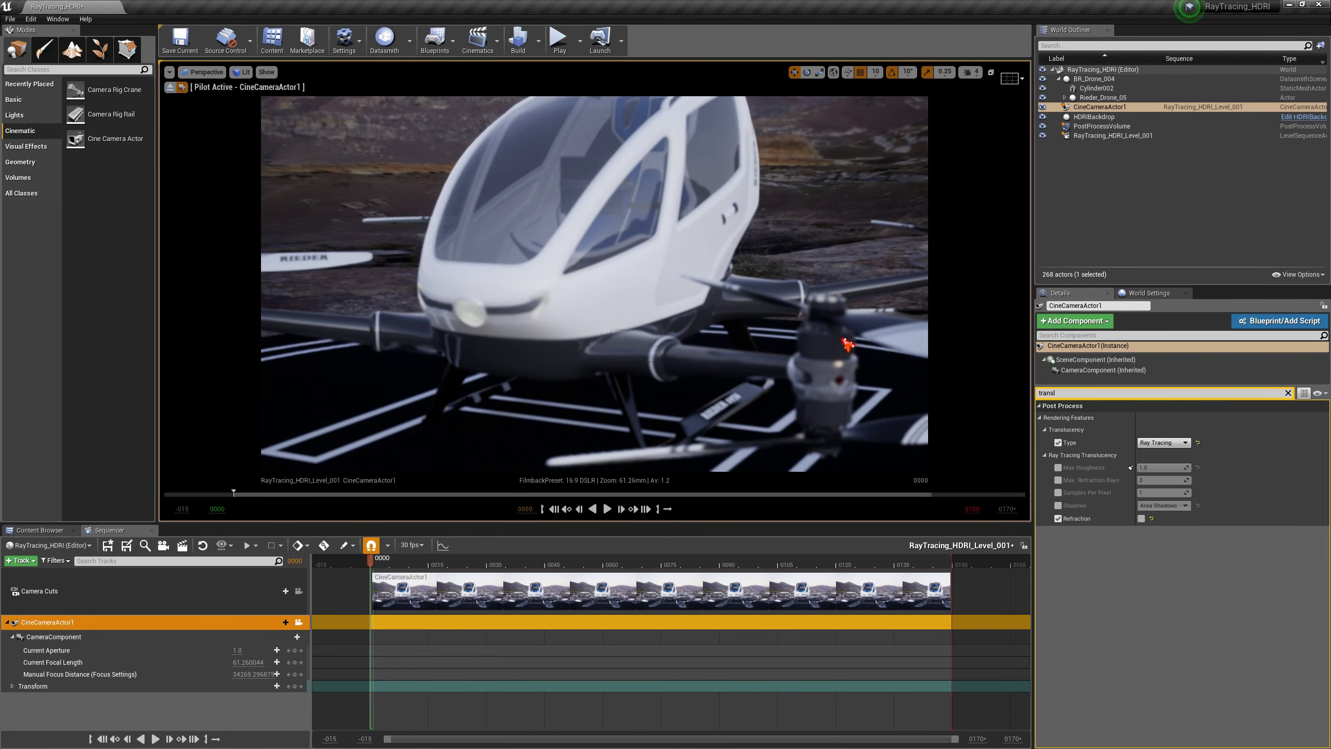
Switch the camera's translucency Type and Refraction overrides off and back on to compare the drone's glass with and without ray tracing.
click(1058, 442)
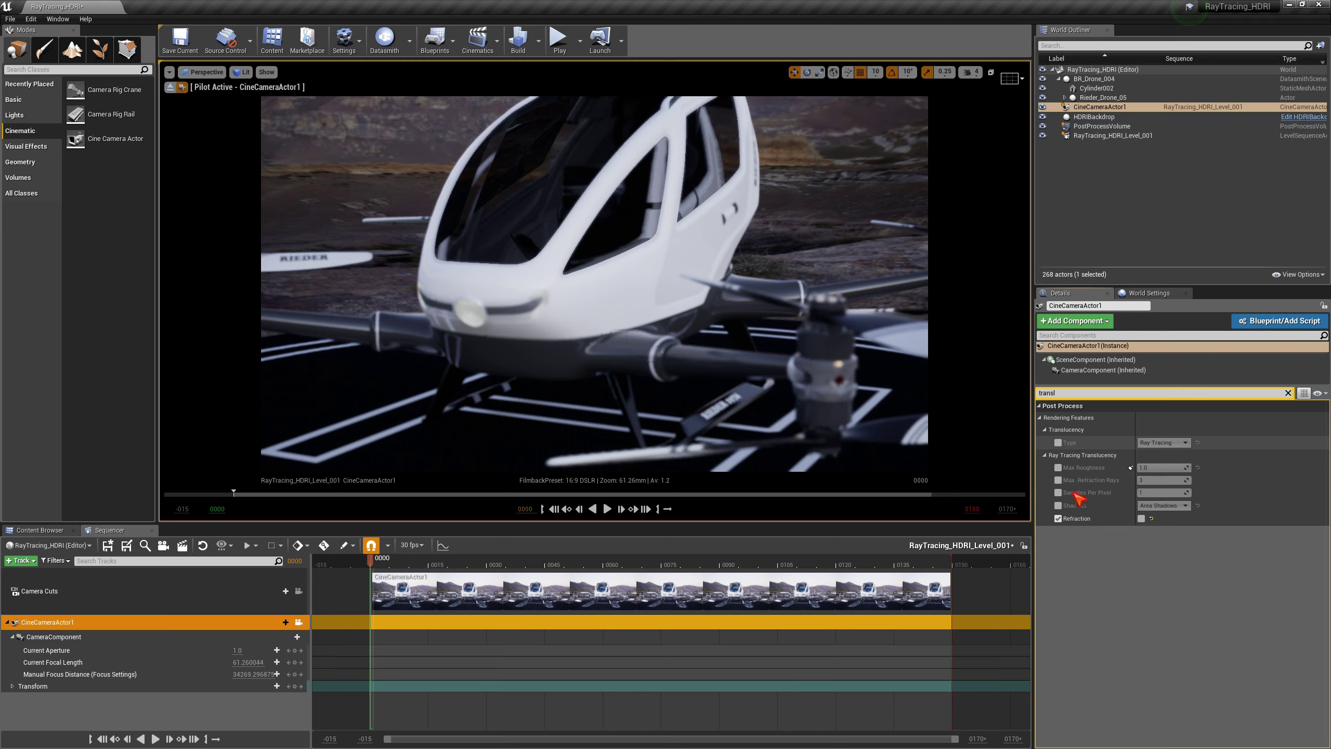
click(1059, 518)
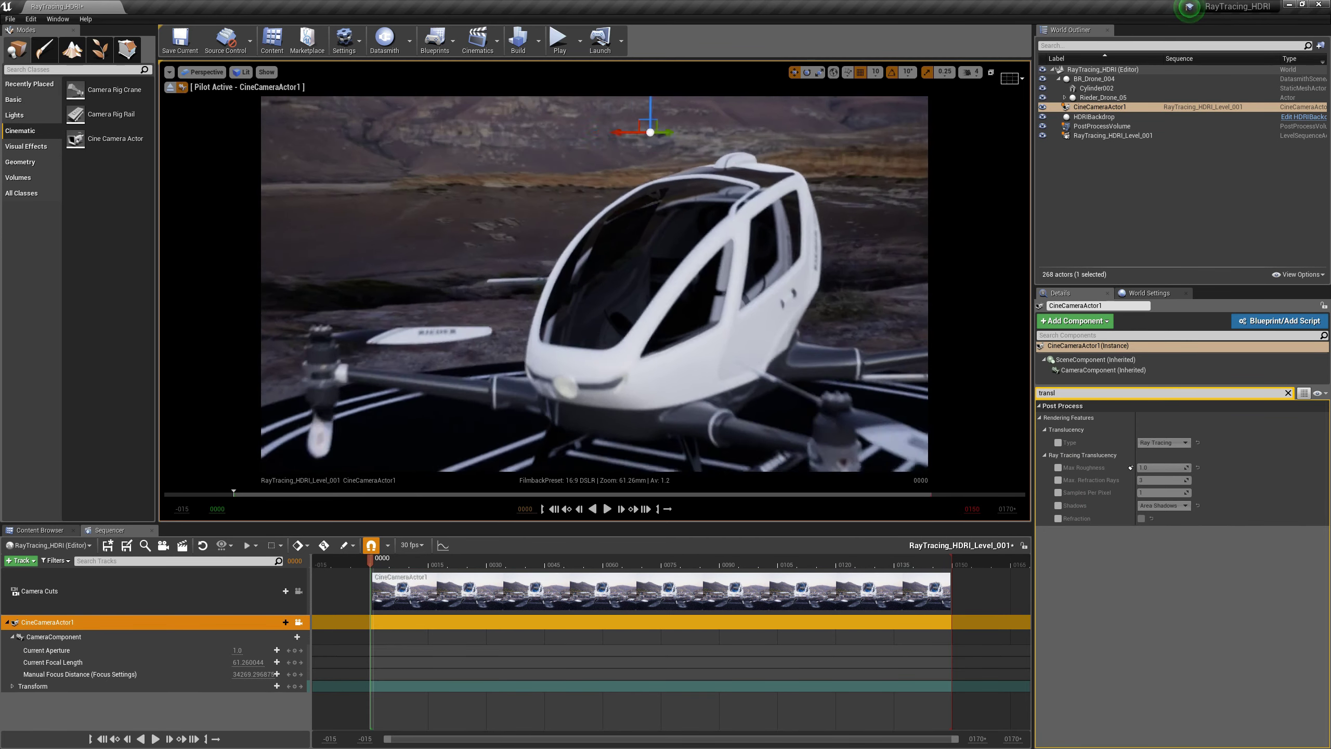
drag(595, 284, 647, 336)
right_drag(627, 285, 622, 250)
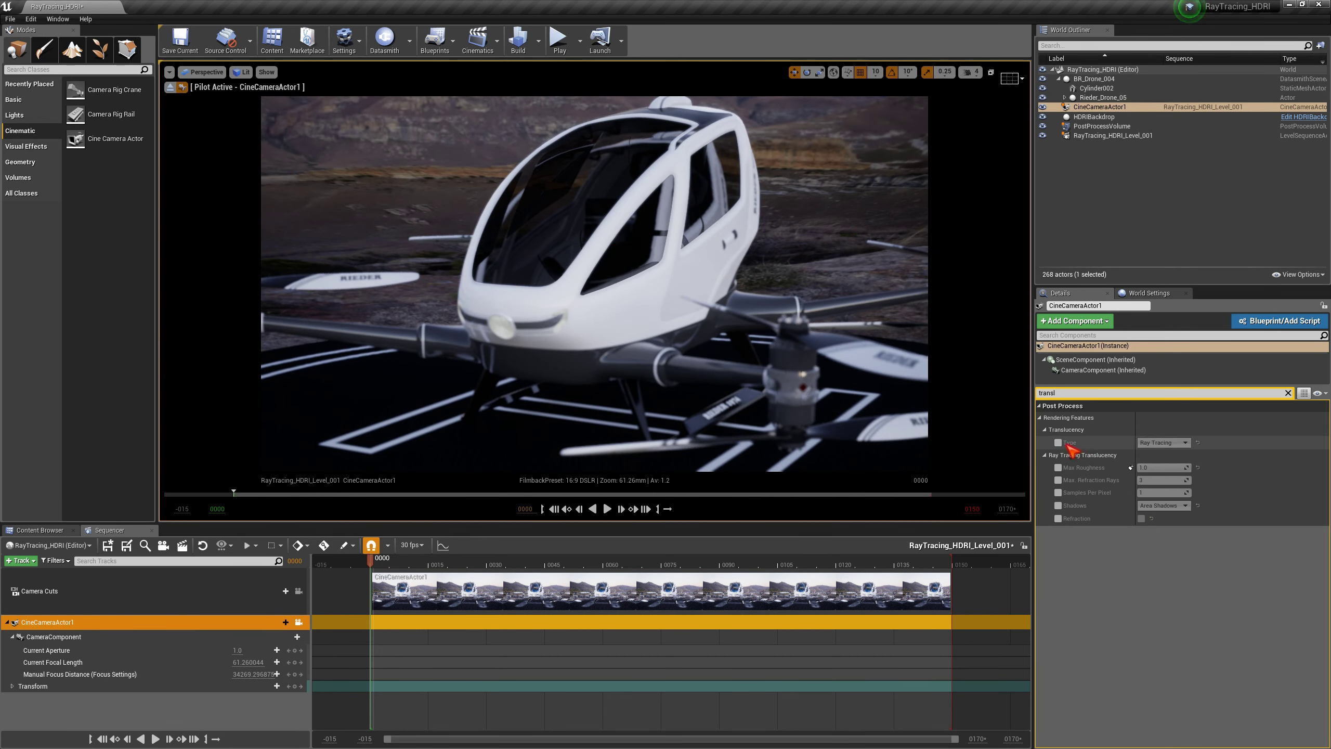
click(1059, 518)
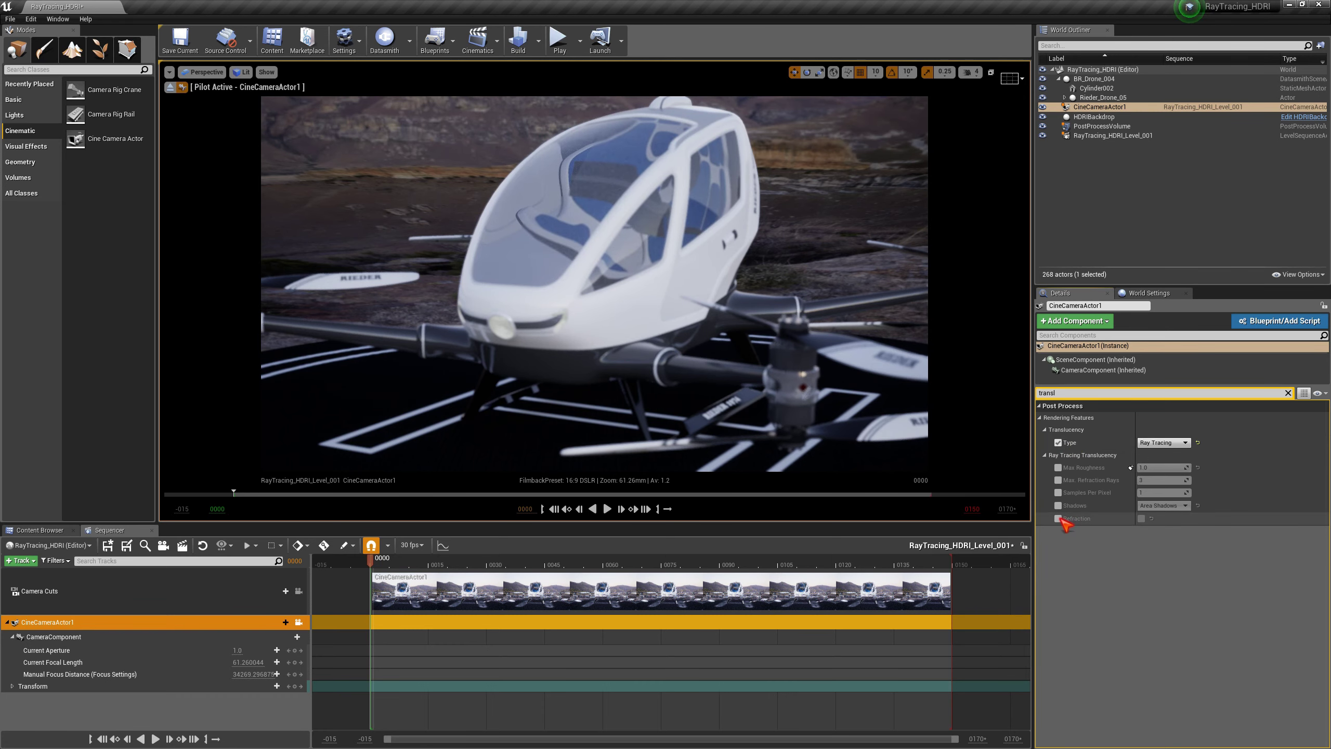
right_drag(615, 303, 567, 330)
mouse_move(633, 305)
right_down()
mouse_move(572, 314)
mouse_move(616, 286)
right_up()
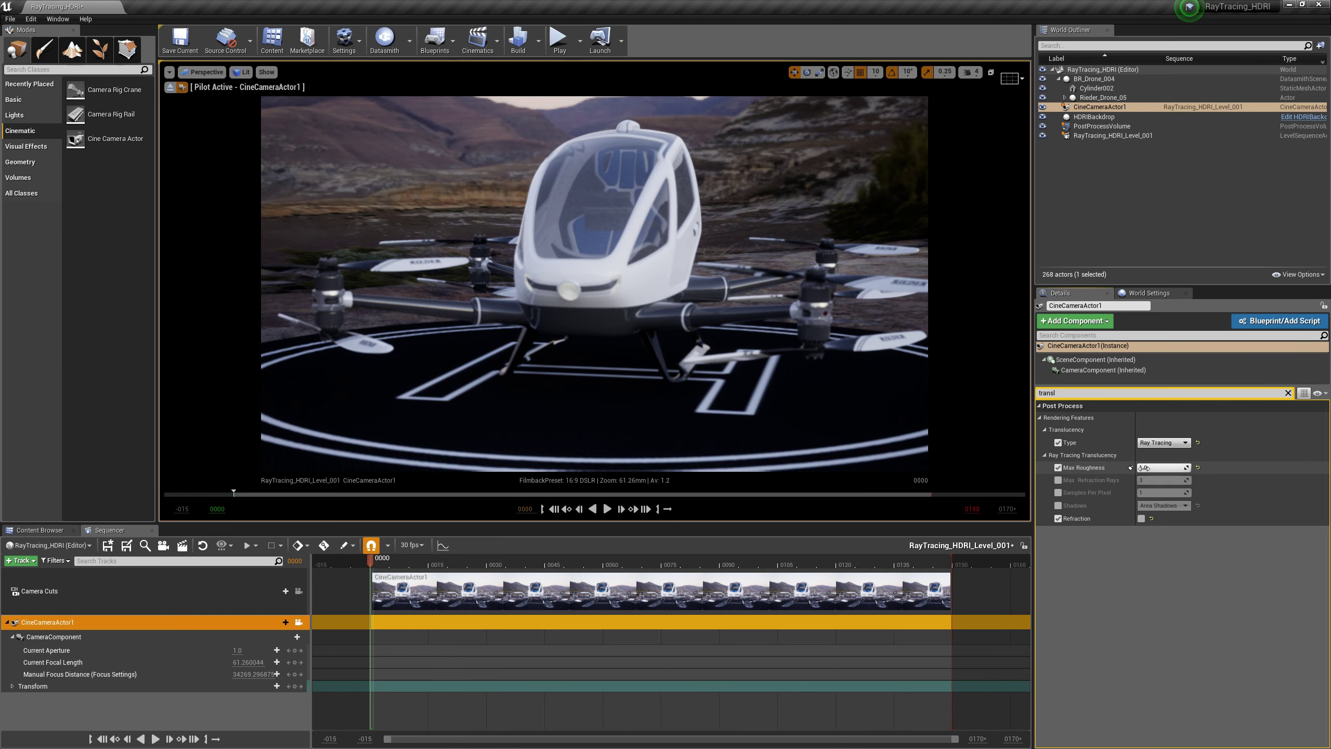
Try low Max Roughness values such as 0.01 for Ray Tracing Translucency, and set Max Roughness to 1.0.
drag(1163, 467, 1158, 467)
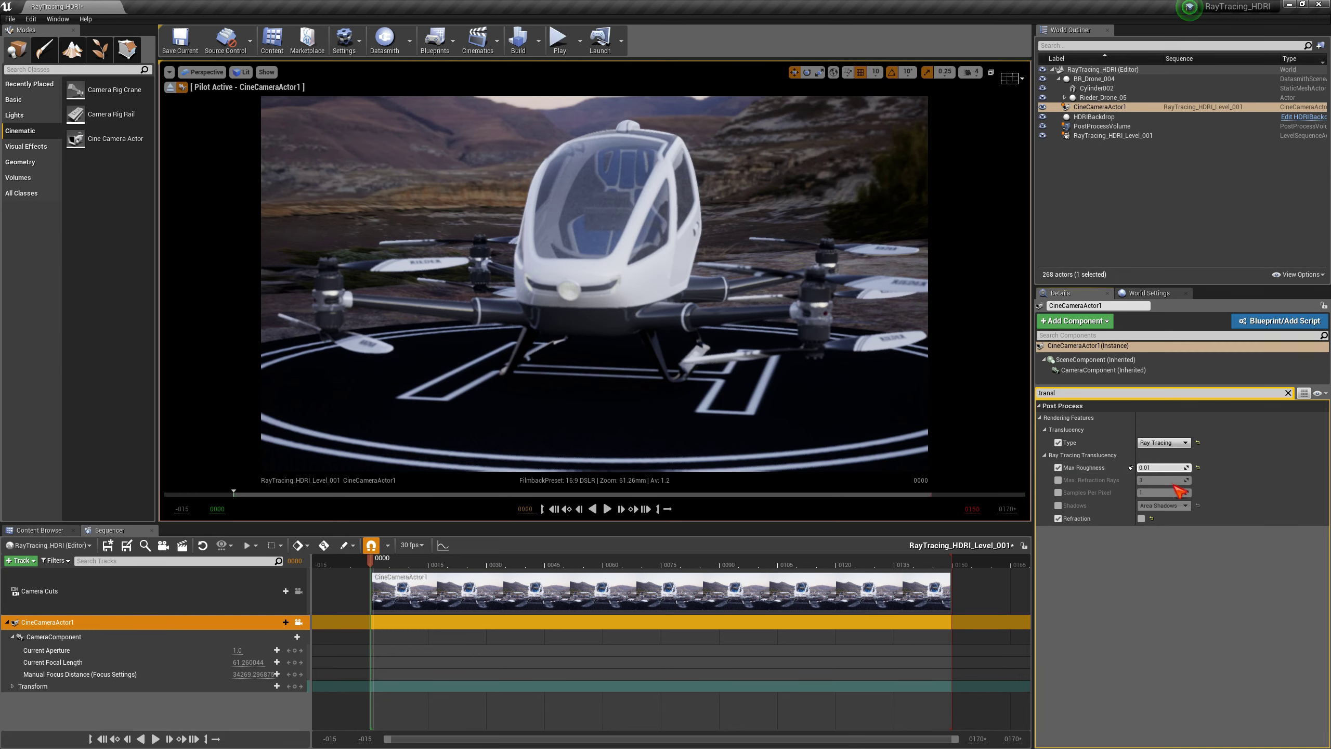
click(1145, 467)
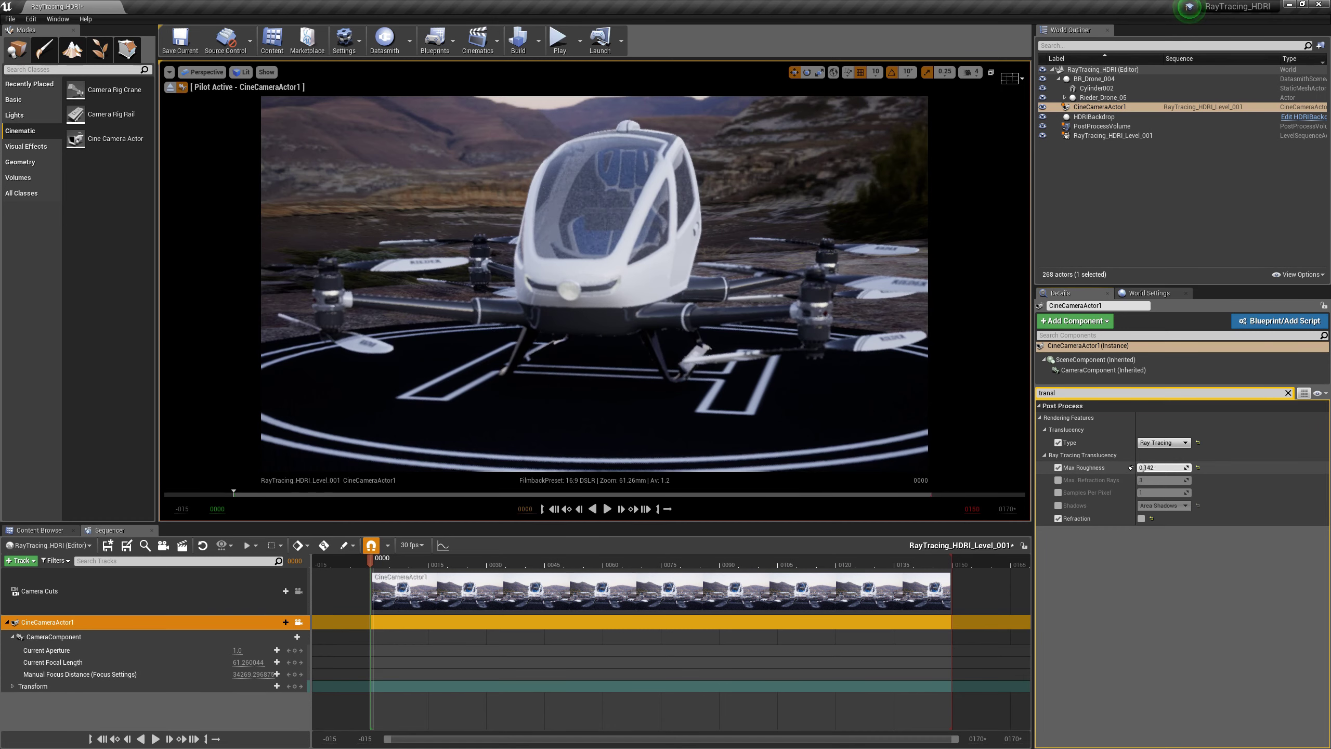
right_drag(611, 145, 696, 194)
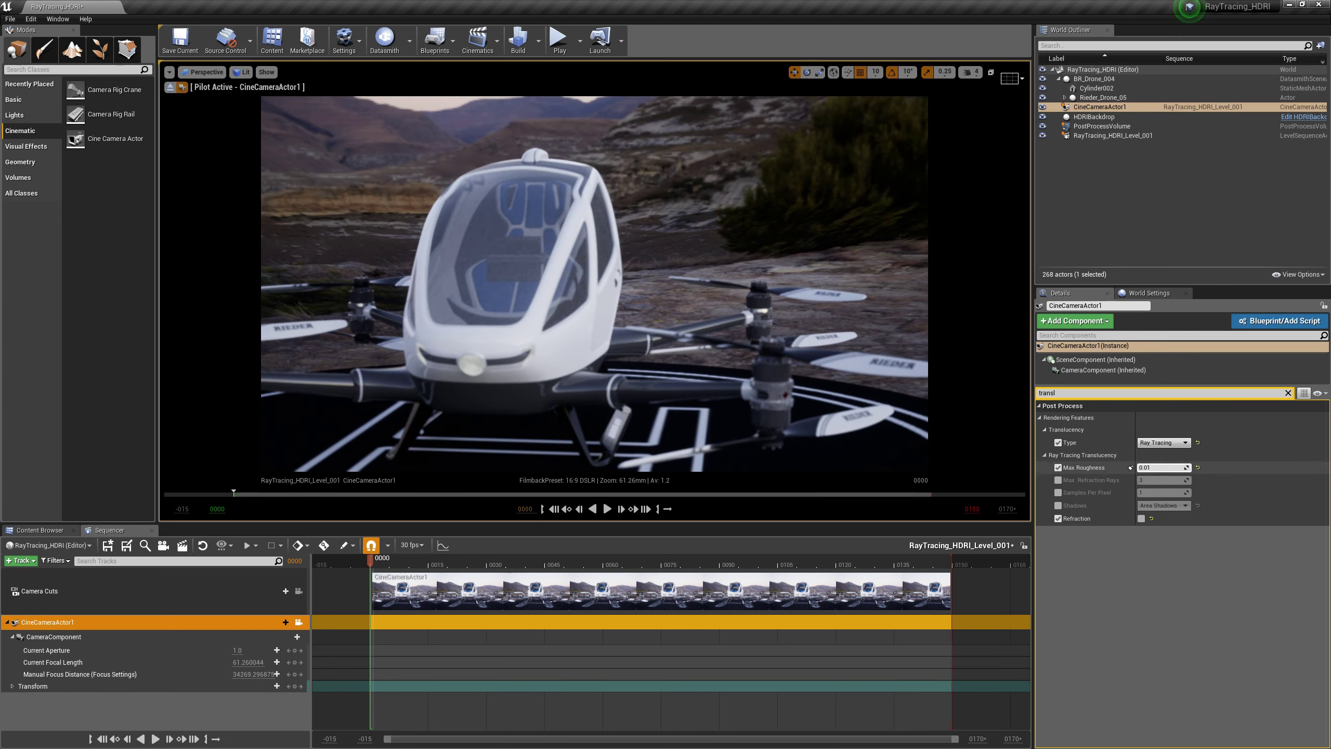
drag(1146, 467, 1166, 467)
click(1148, 467)
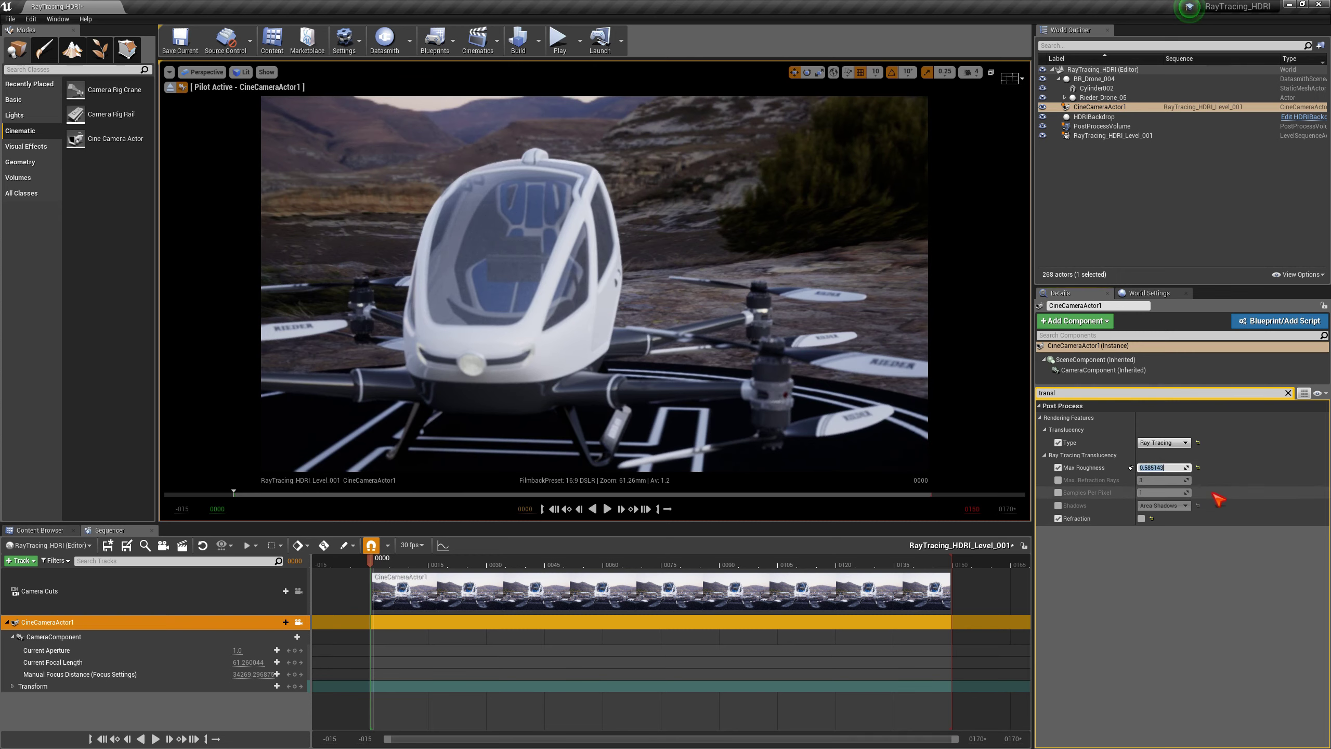
drag(746, 329, 701, 338)
middle_drag(703, 340, 765, 319)
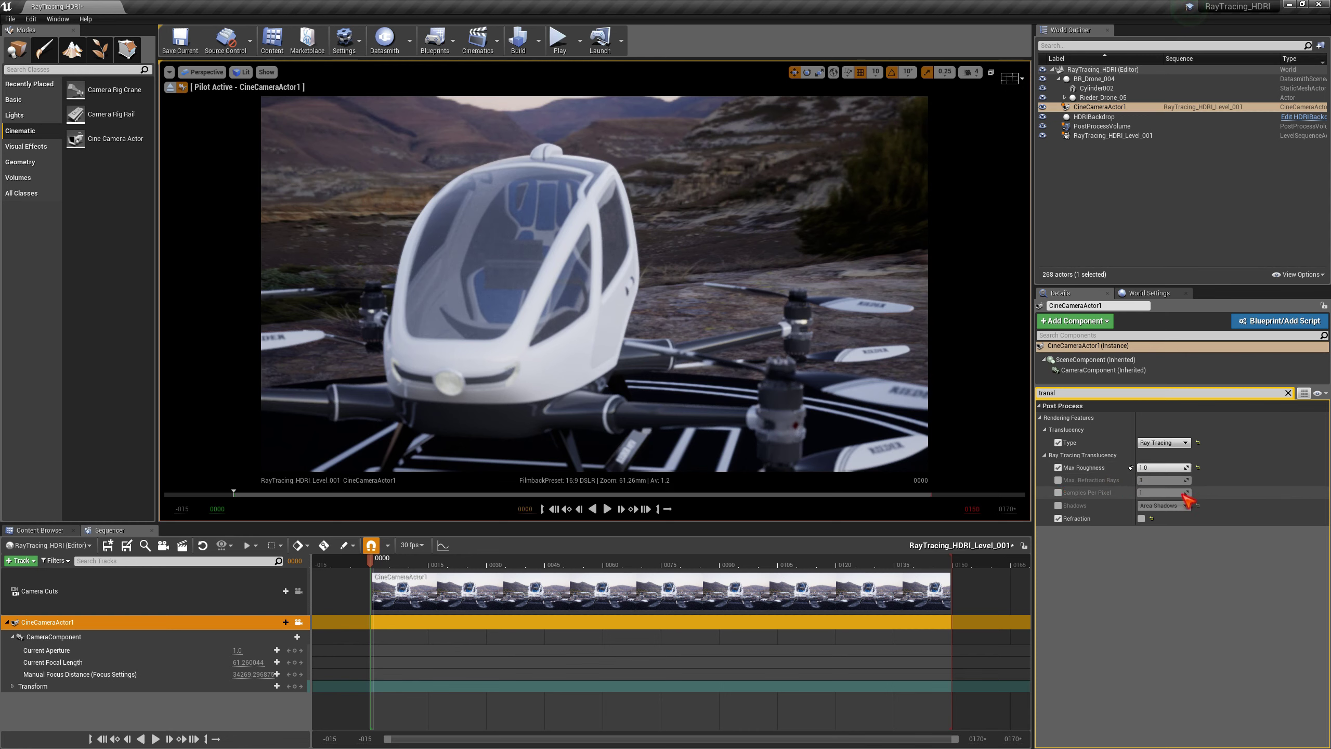
Override Max. Refraction Rays with 1 and inspect the drone's cabin glass up close from several camera angles.
click(1059, 480)
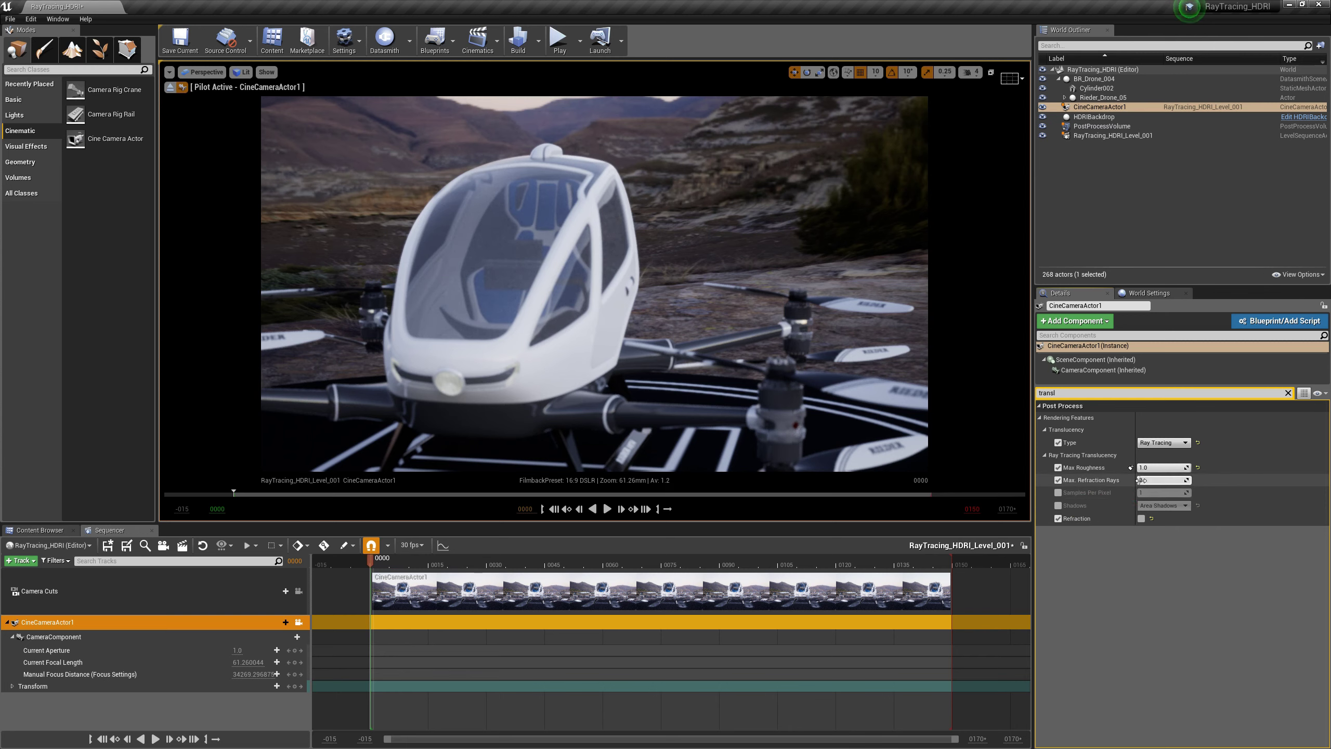
text(1)
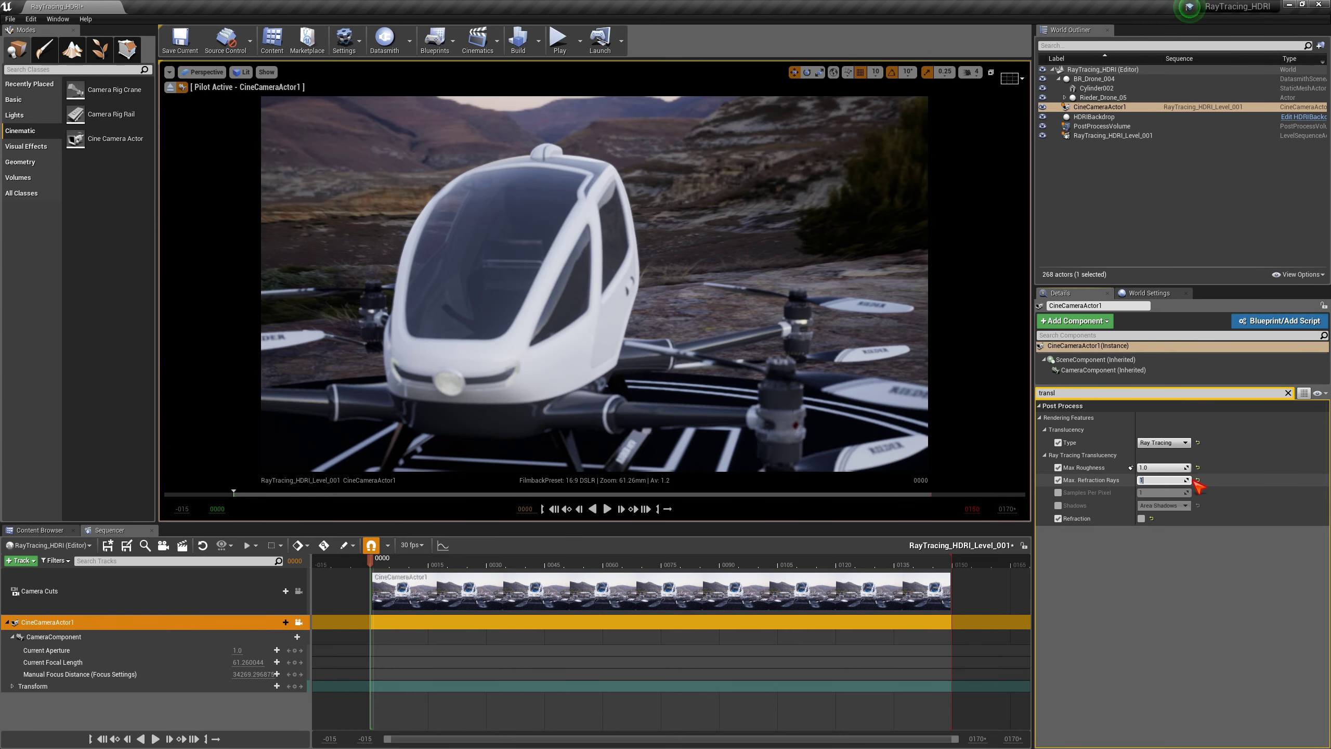
mouse_move(773, 318)
middle_down()
mouse_move(854, 319)
mouse_move(923, 246)
mouse_move(773, 319)
middle_up()
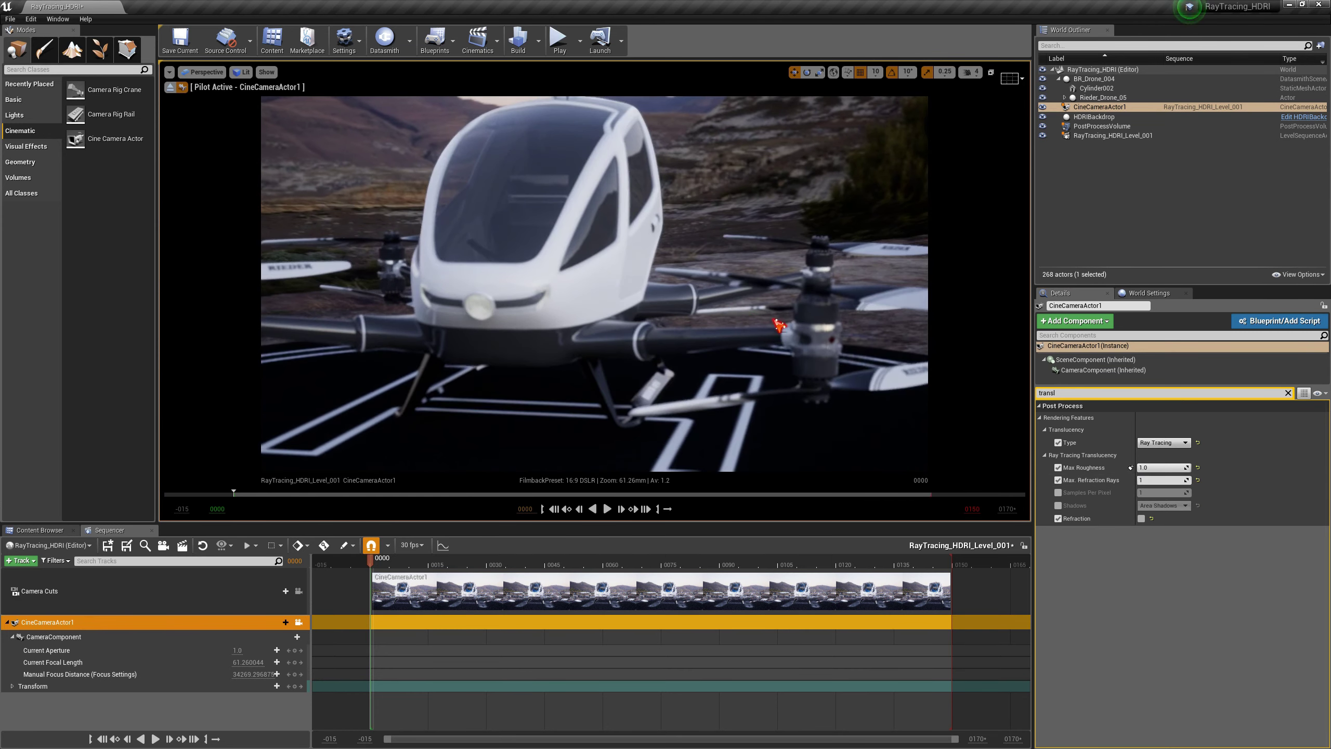
mouse_move(731, 304)
mouse_down()
mouse_move(723, 236)
mouse_move(716, 305)
mouse_up()
middle_drag(716, 306, 781, 273)
drag(781, 273, 692, 367)
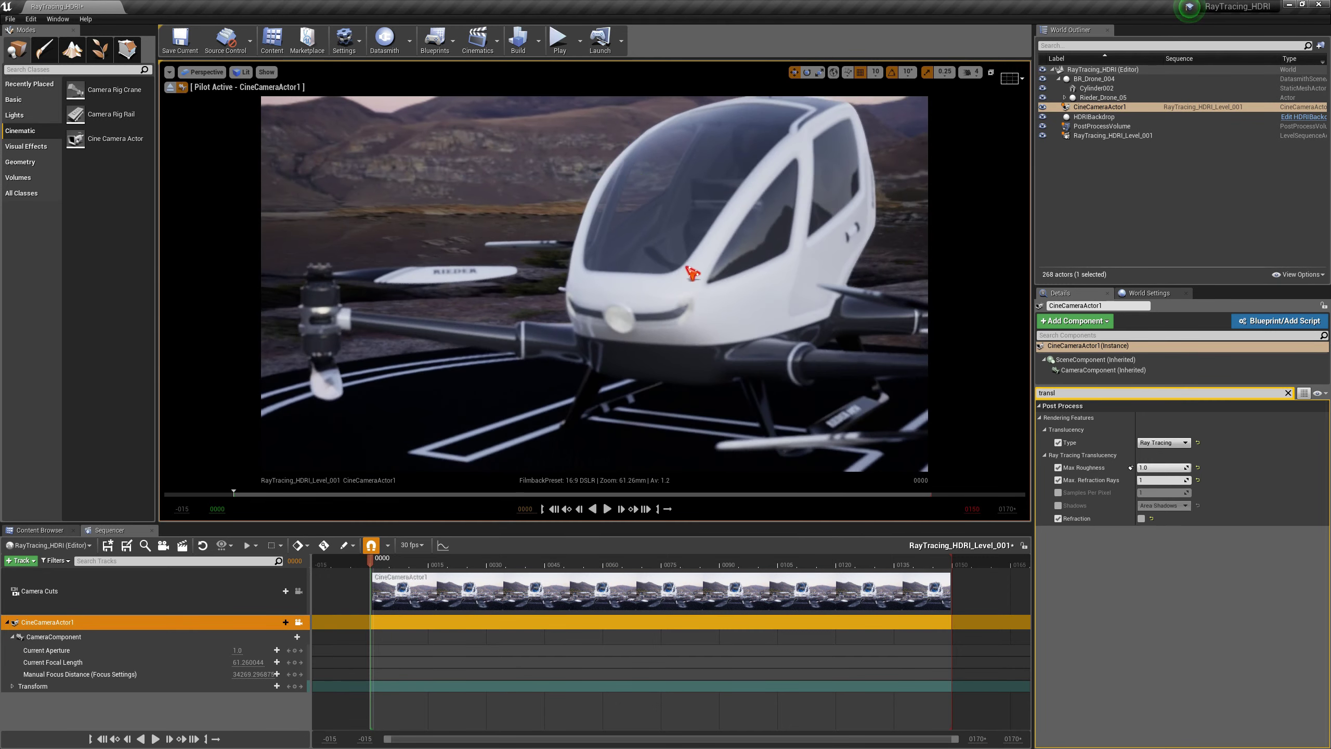
middle_drag(691, 273, 671, 223)
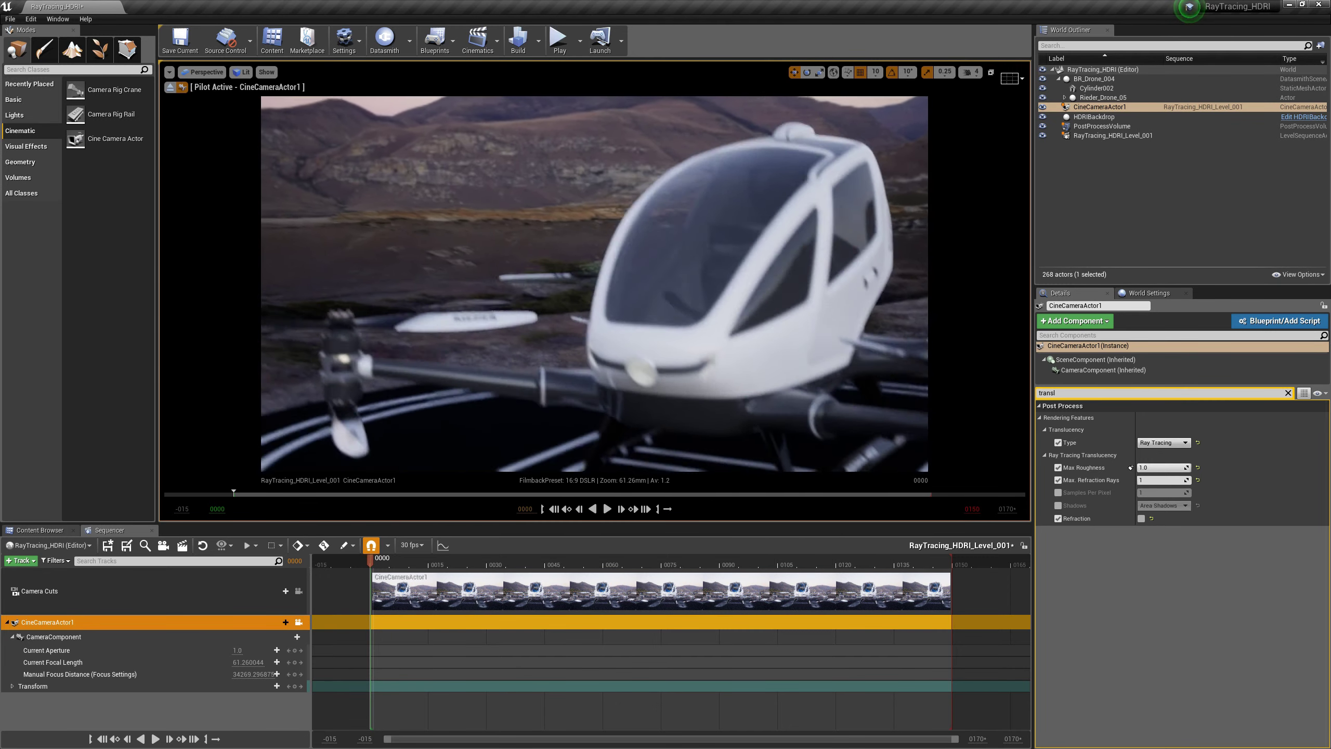
middle_drag(643, 372, 480, 420)
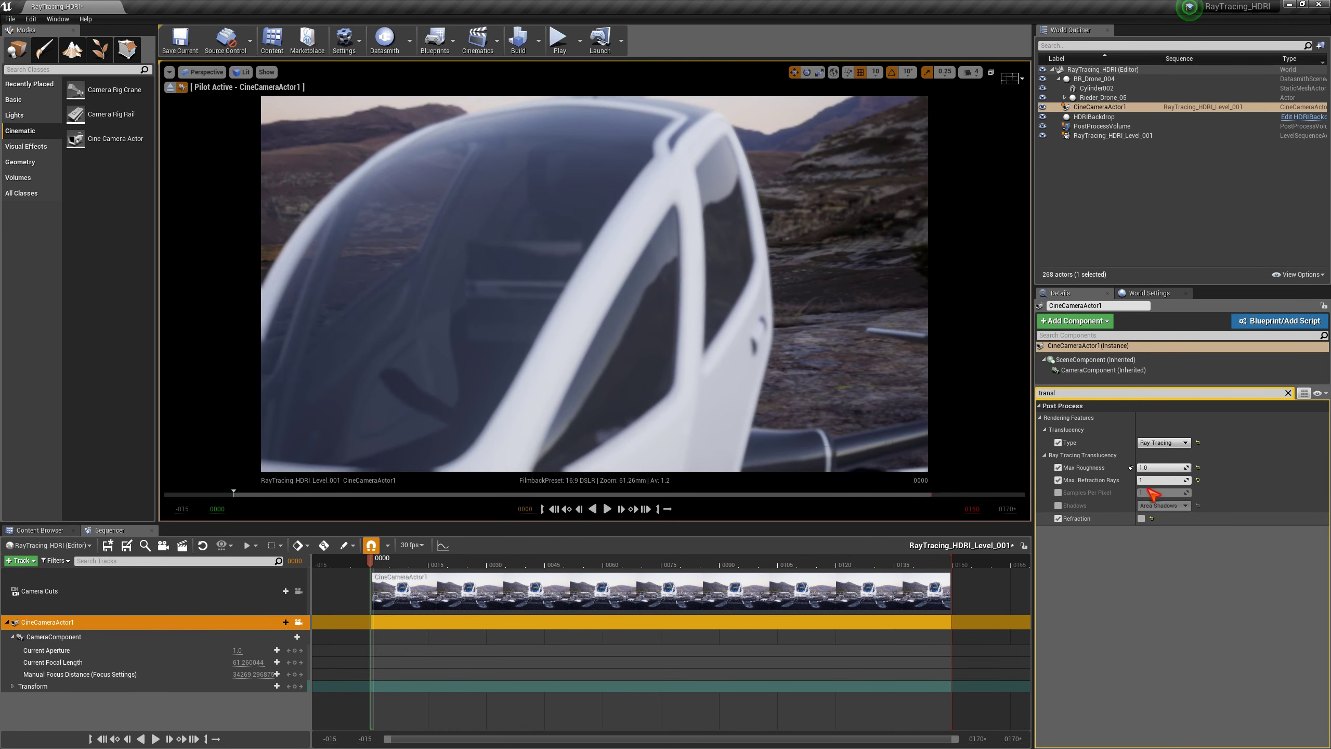
Set Max. Refraction Rays to 2 for Ray Tracing Translucency and inspect the drone's cabin glass from the front.
click(1144, 481)
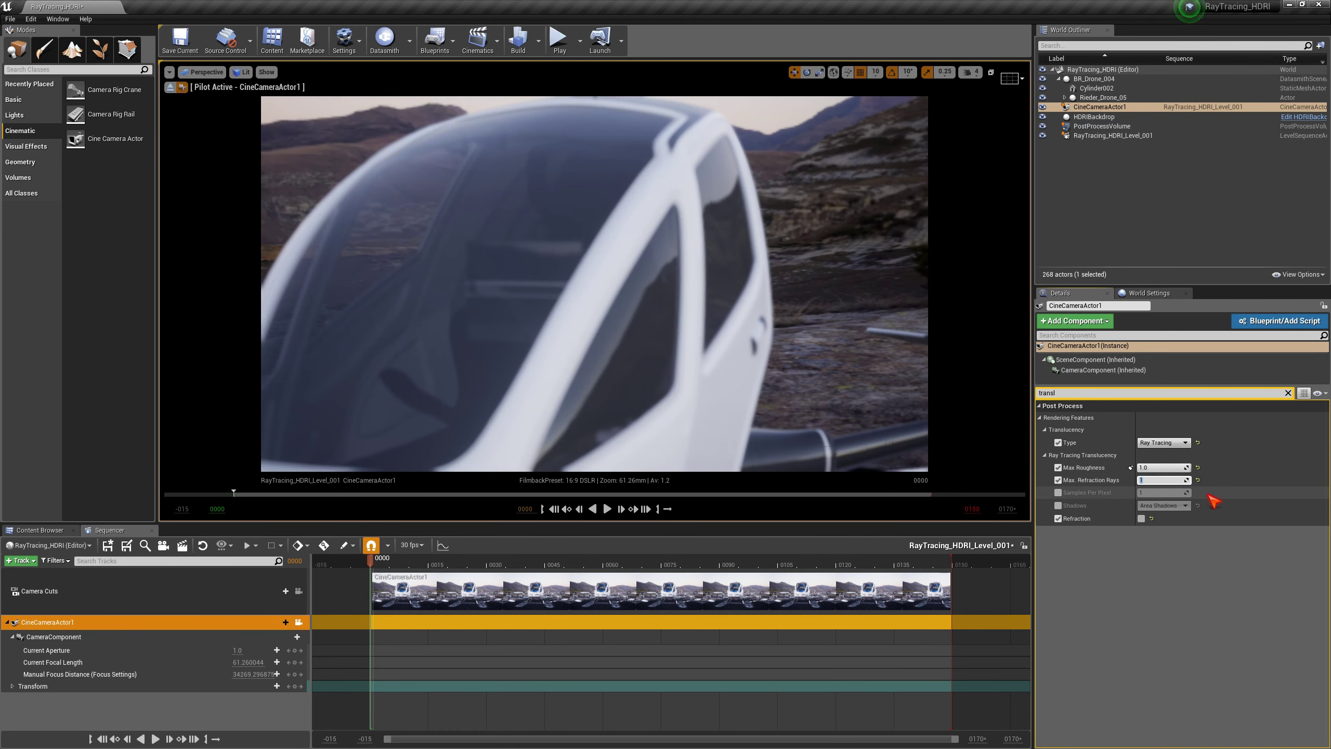
text(2)
key(Return)
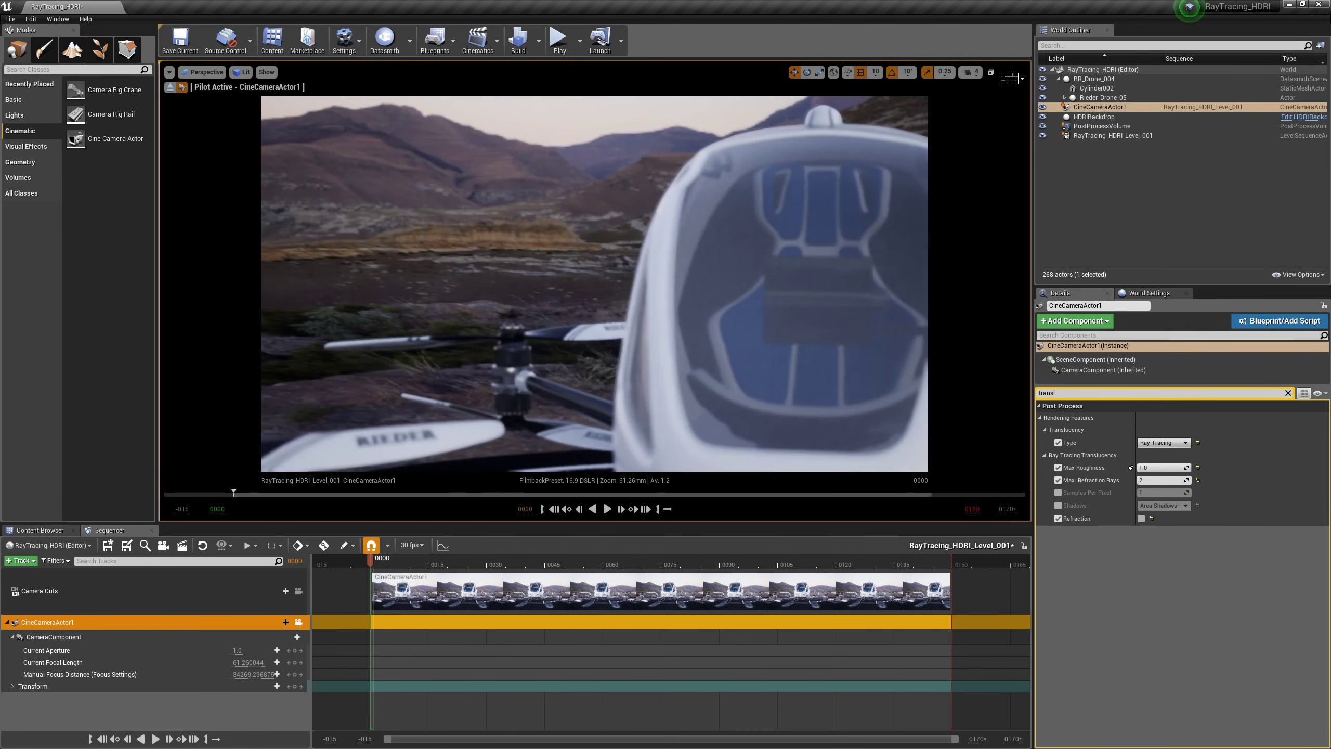
key(w)
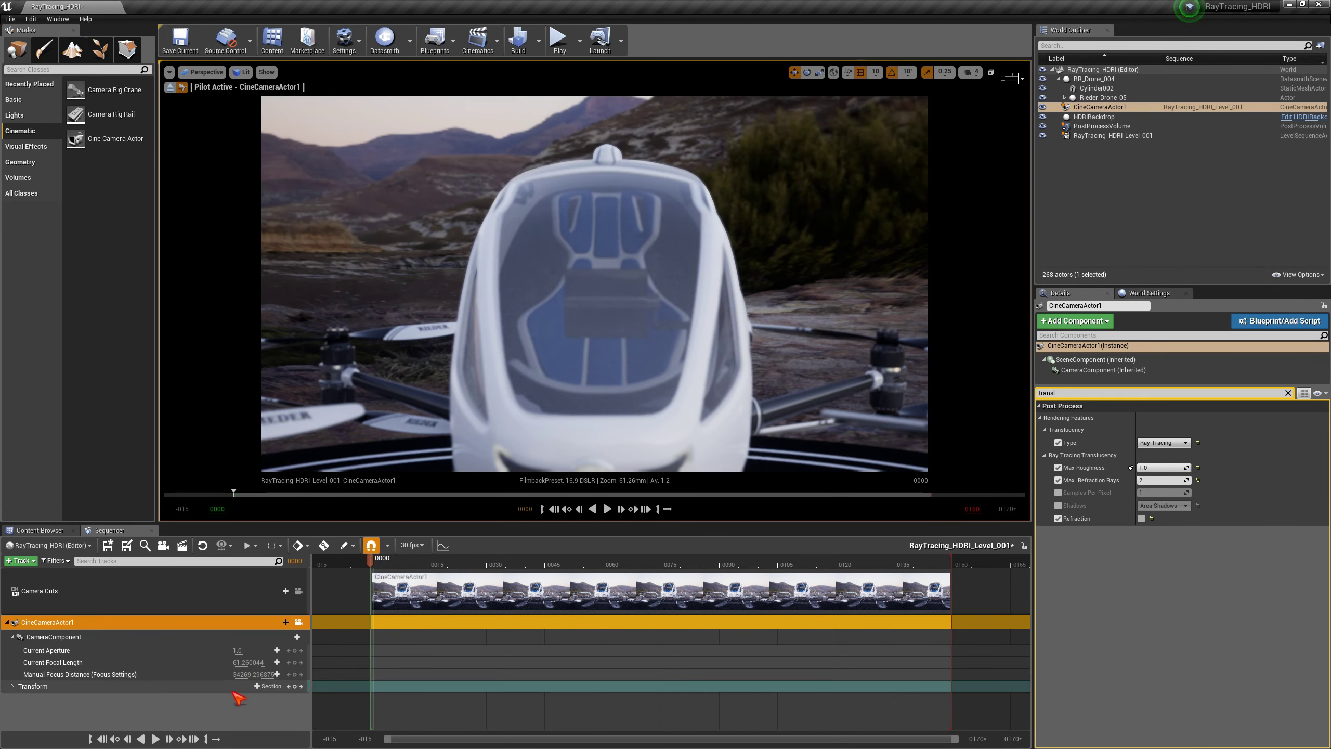
Reduce the camera's Current Focal Length to about 16.18 mm, move inside the drone's cabin and shorten the Manual Focus Distance.
drag(241, 663, 157, 662)
right_drag(594, 284, 525, 284)
right_drag(675, 431, 694, 412)
key(w)
key(s)
mouse_move(252, 674)
mouse_down()
mouse_move(226, 675)
mouse_move(262, 674)
mouse_up()
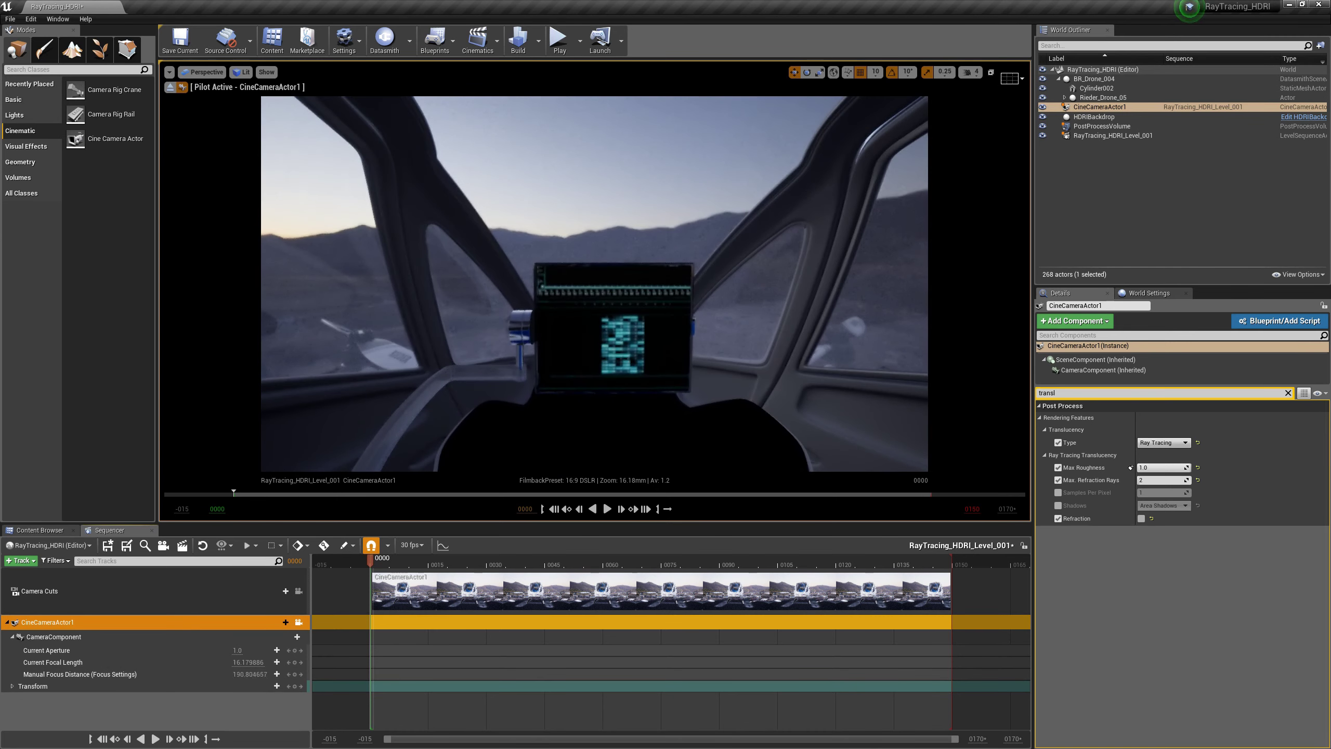
Set Max. Refraction Rays to 3 and inspect the view through the windows from inside the cabin.
middle_drag(673, 276, 659, 317)
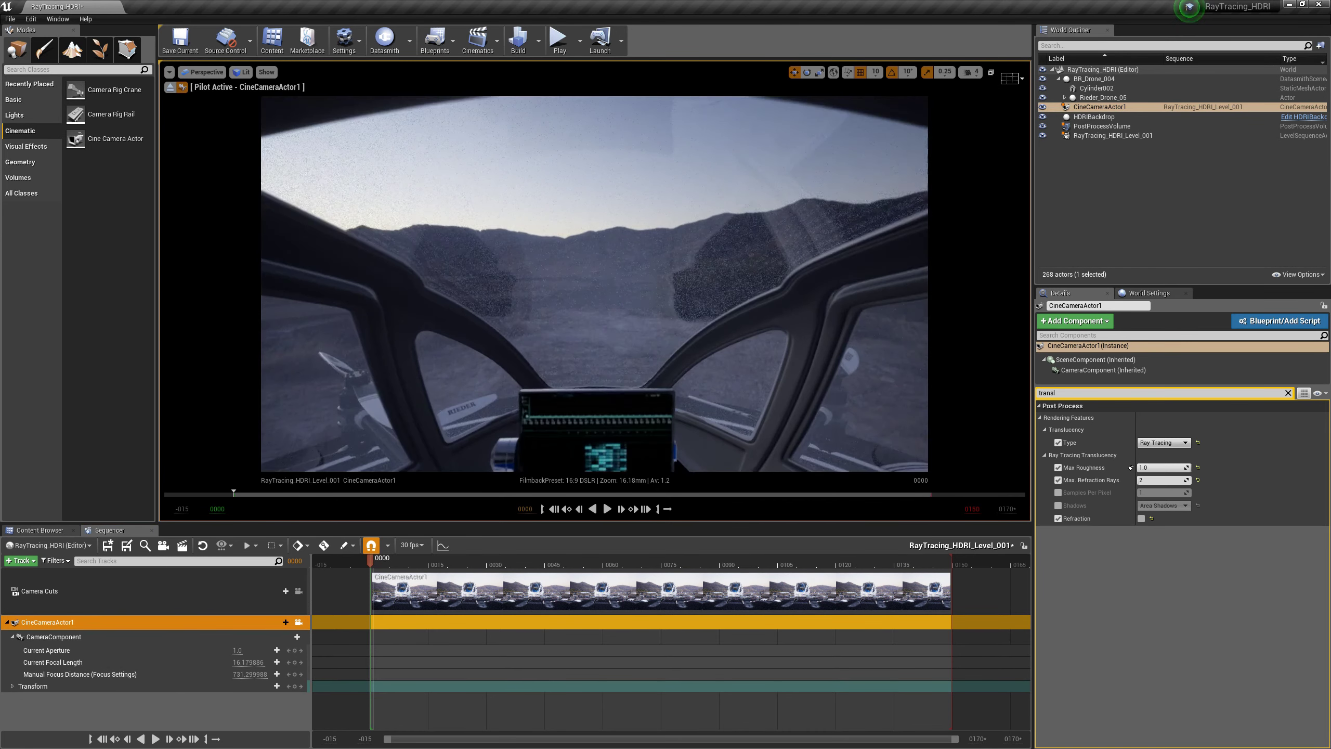
drag(660, 316, 660, 246)
middle_drag(660, 316, 660, 262)
drag(666, 317, 666, 399)
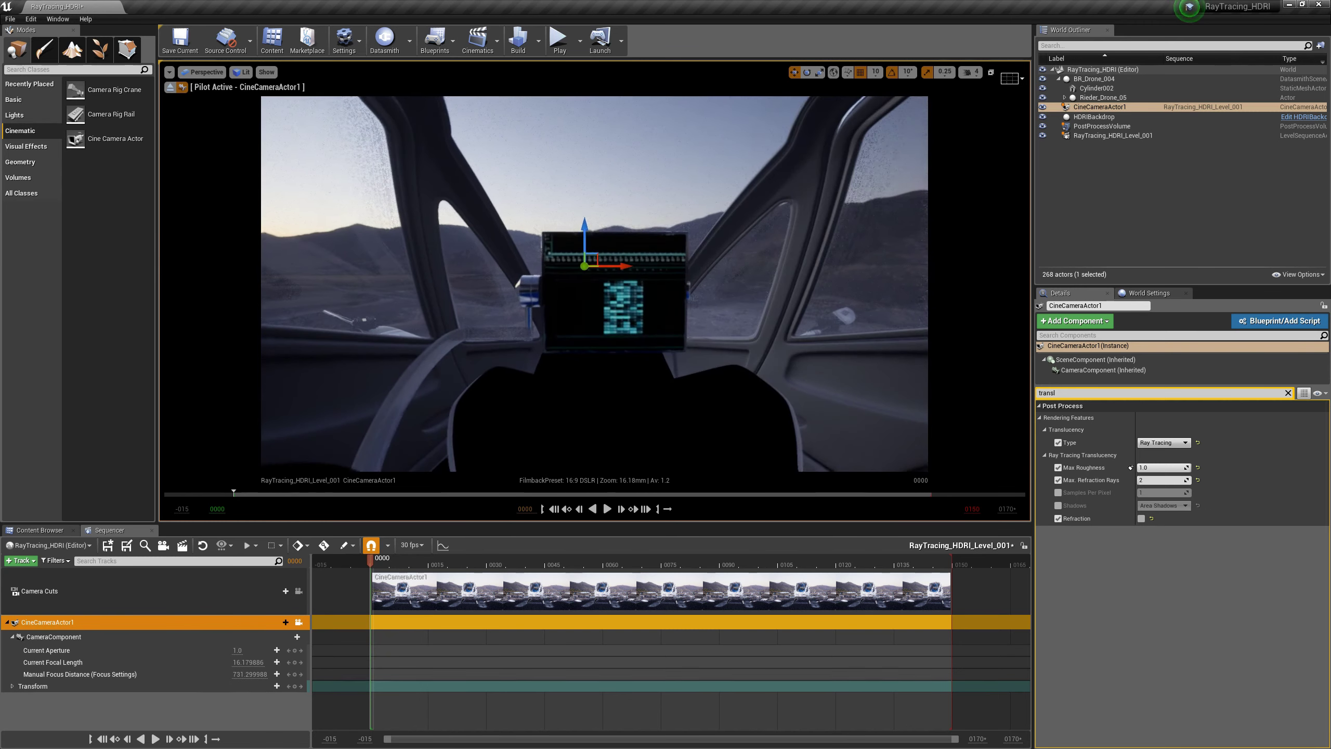
middle_drag(680, 353, 647, 301)
right_drag(663, 320, 663, 320)
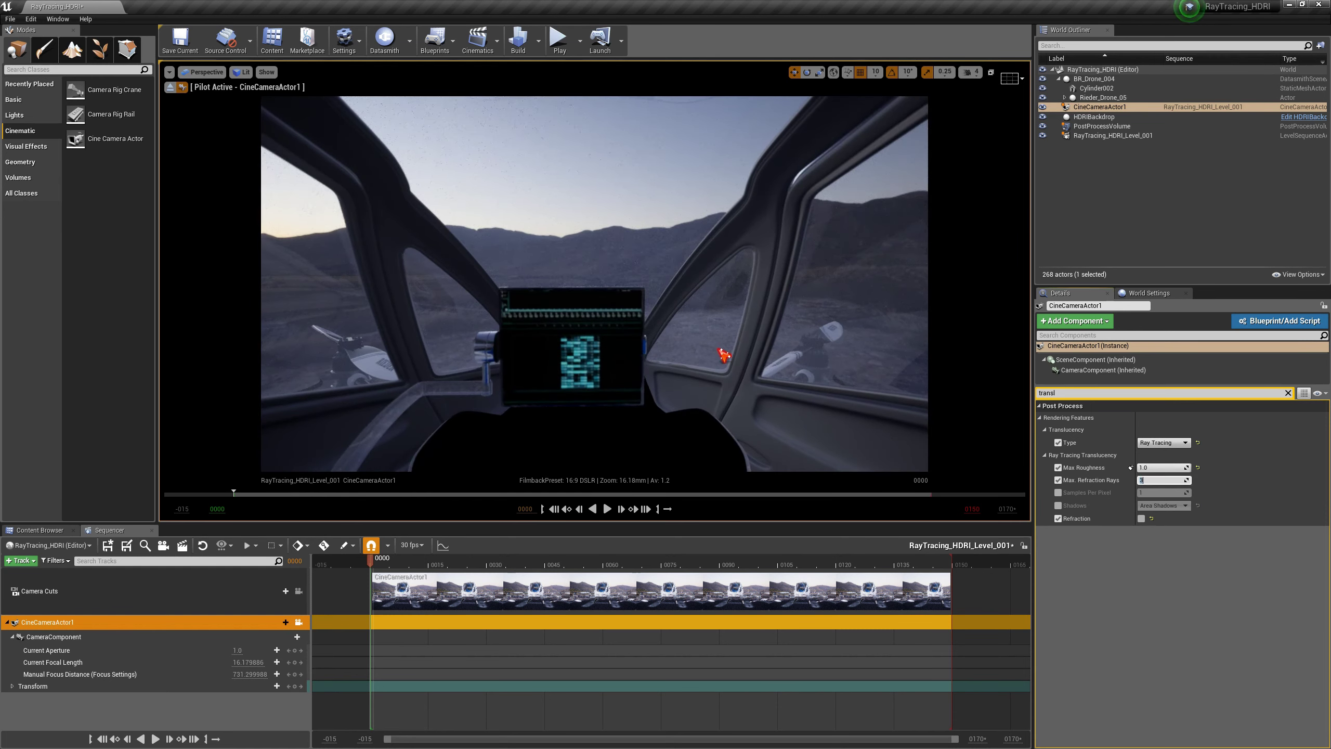
right_drag(725, 356, 725, 357)
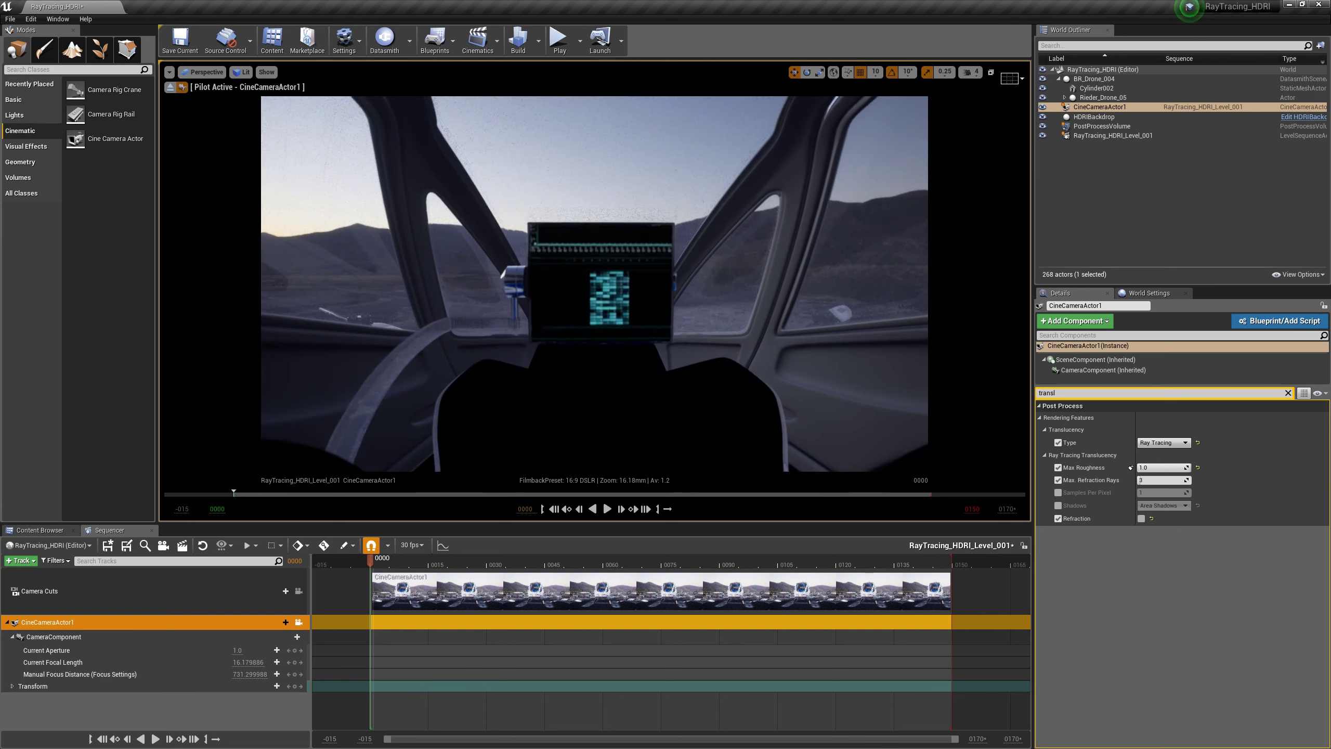
middle_drag(426, 421, 425, 421)
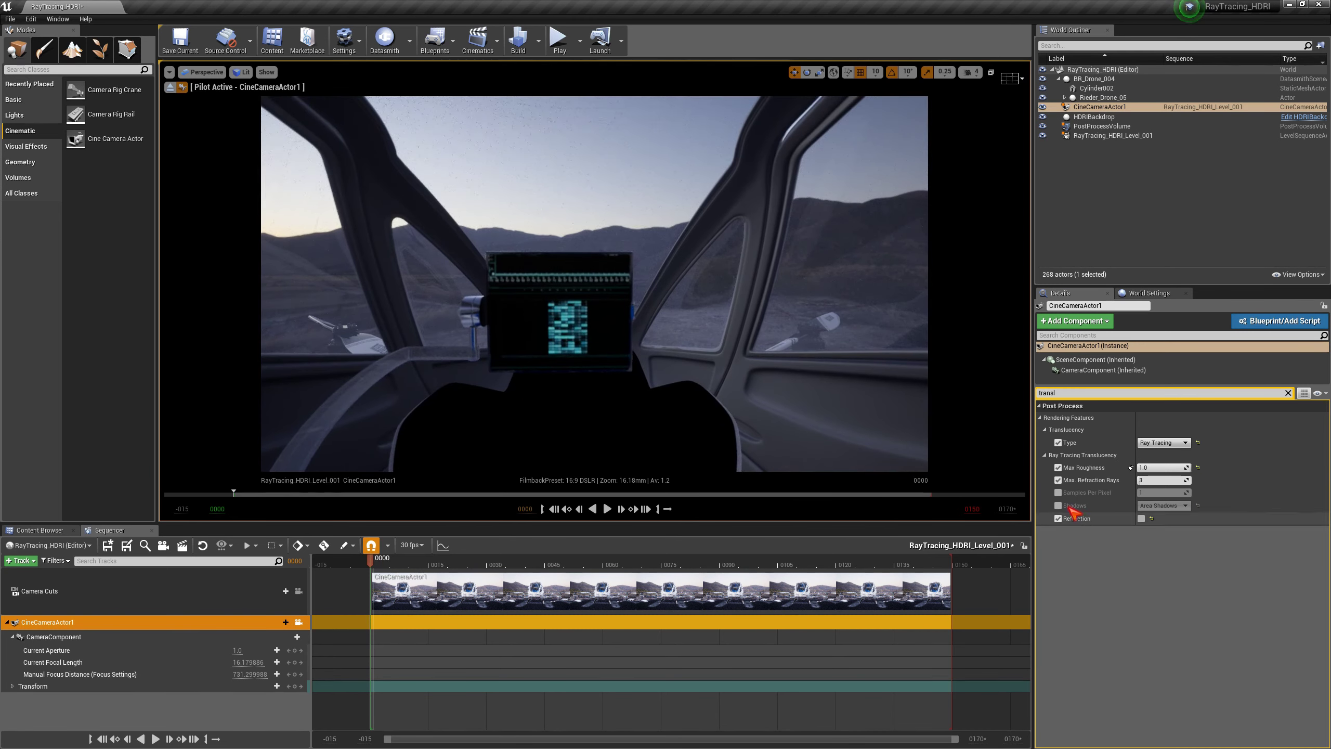
Override the ray-traced translucency Shadows with Area Shadows and Samples Per Pixel with 1.
click(1163, 505)
click(1159, 517)
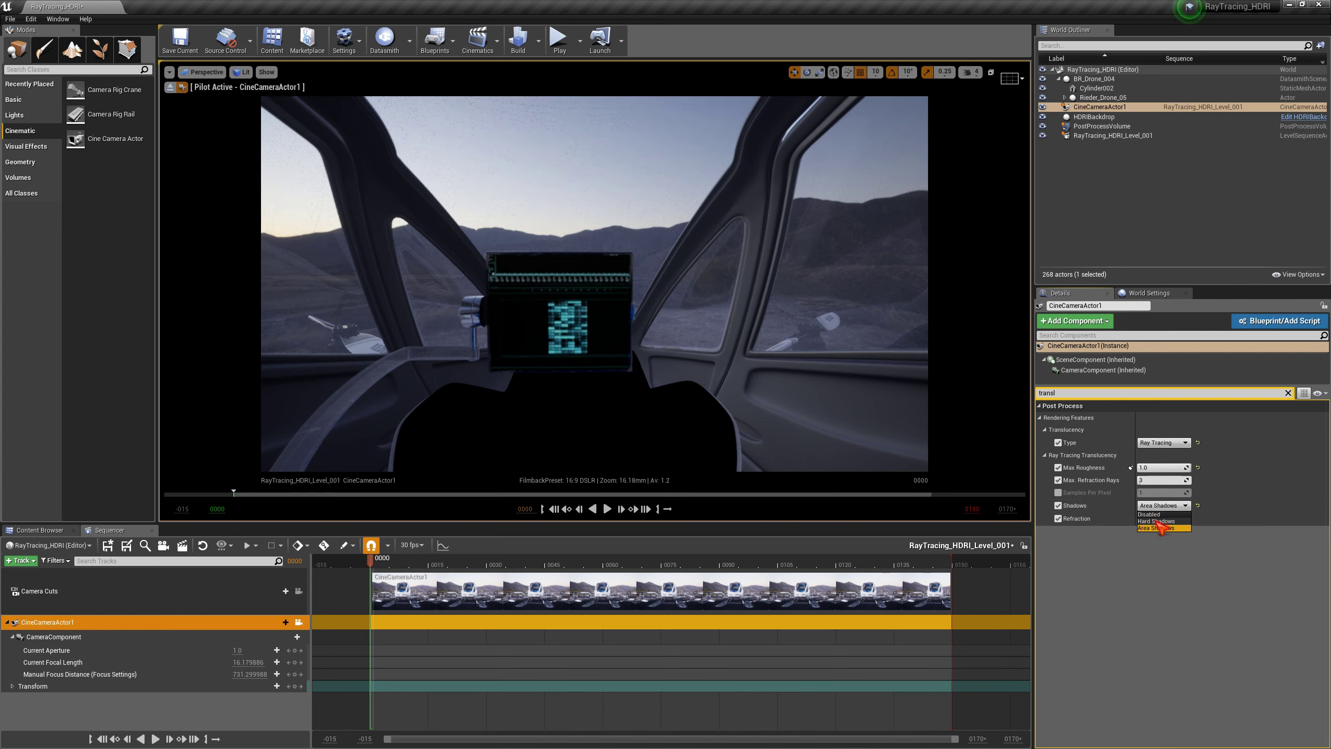
click(1163, 505)
click(1159, 530)
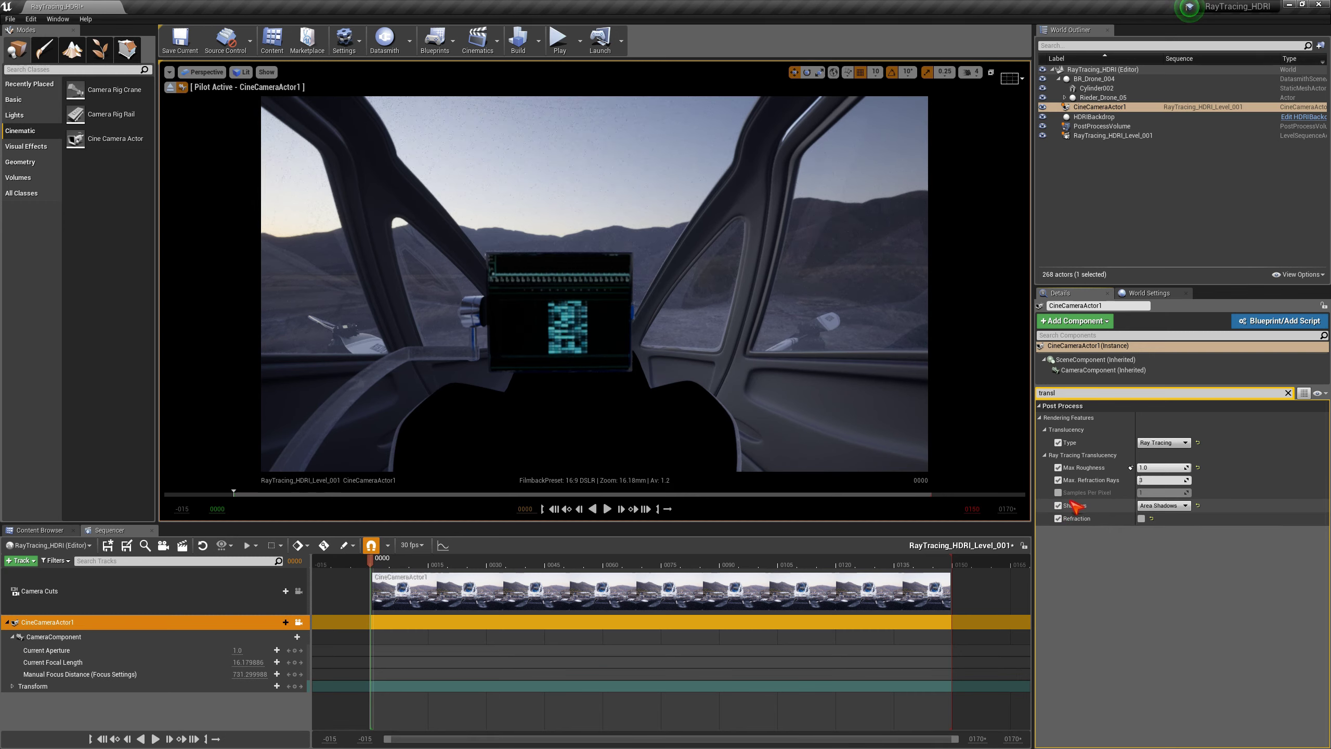
click(1147, 493)
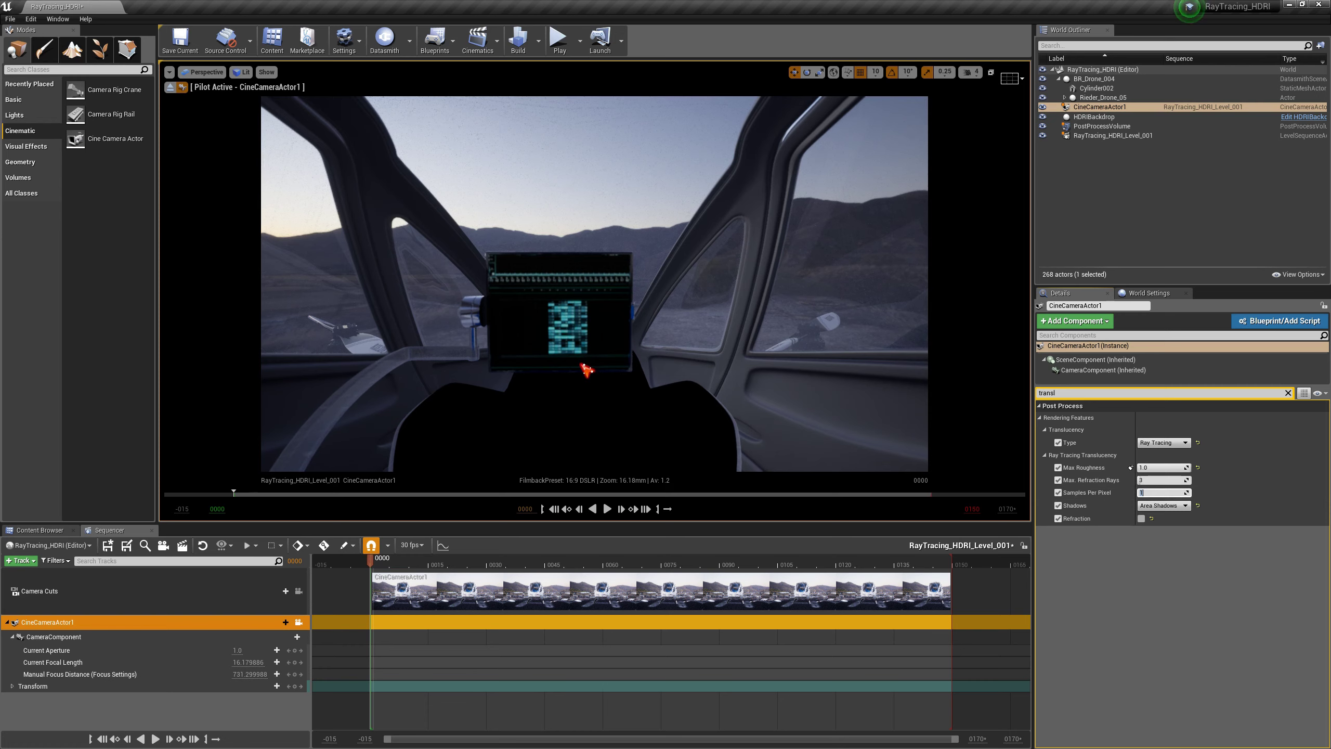
Set Max. Refraction Rays to 1 and inspect the cabin glass from outside the drone.
drag(589, 371, 668, 309)
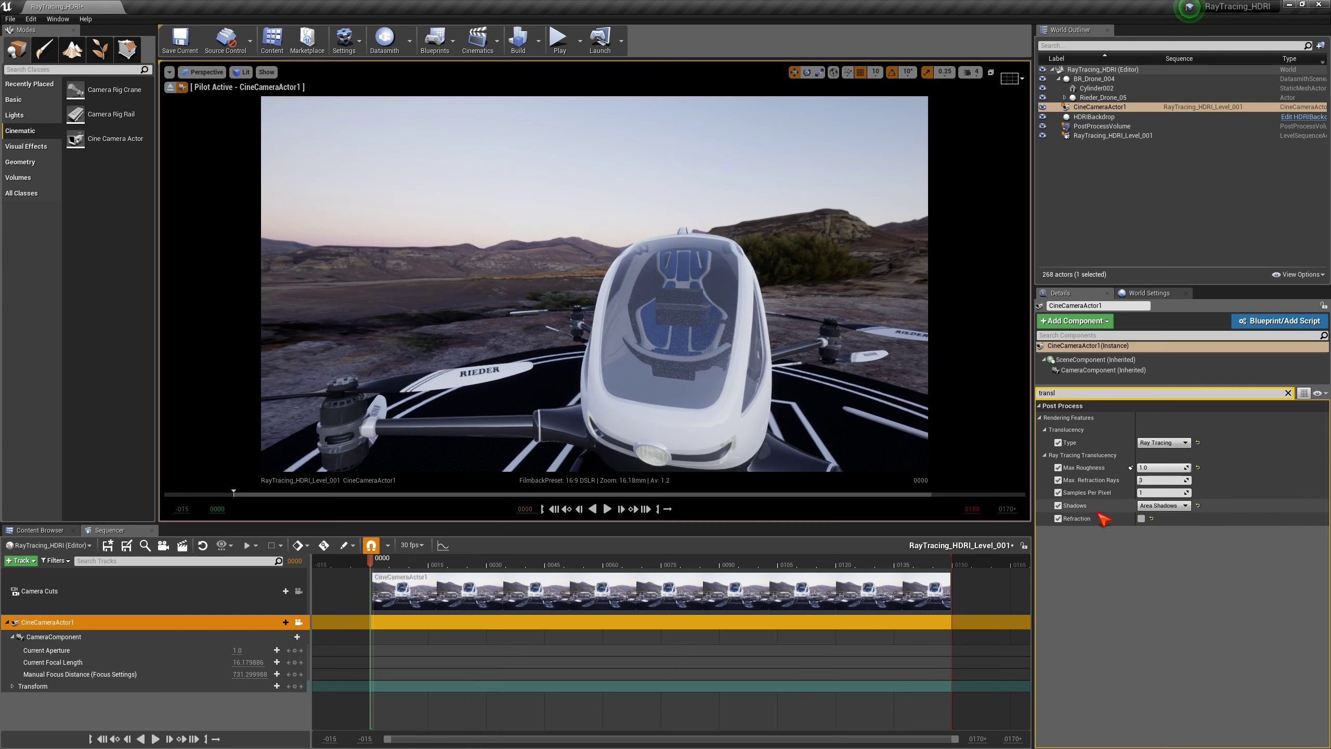
click(1162, 480)
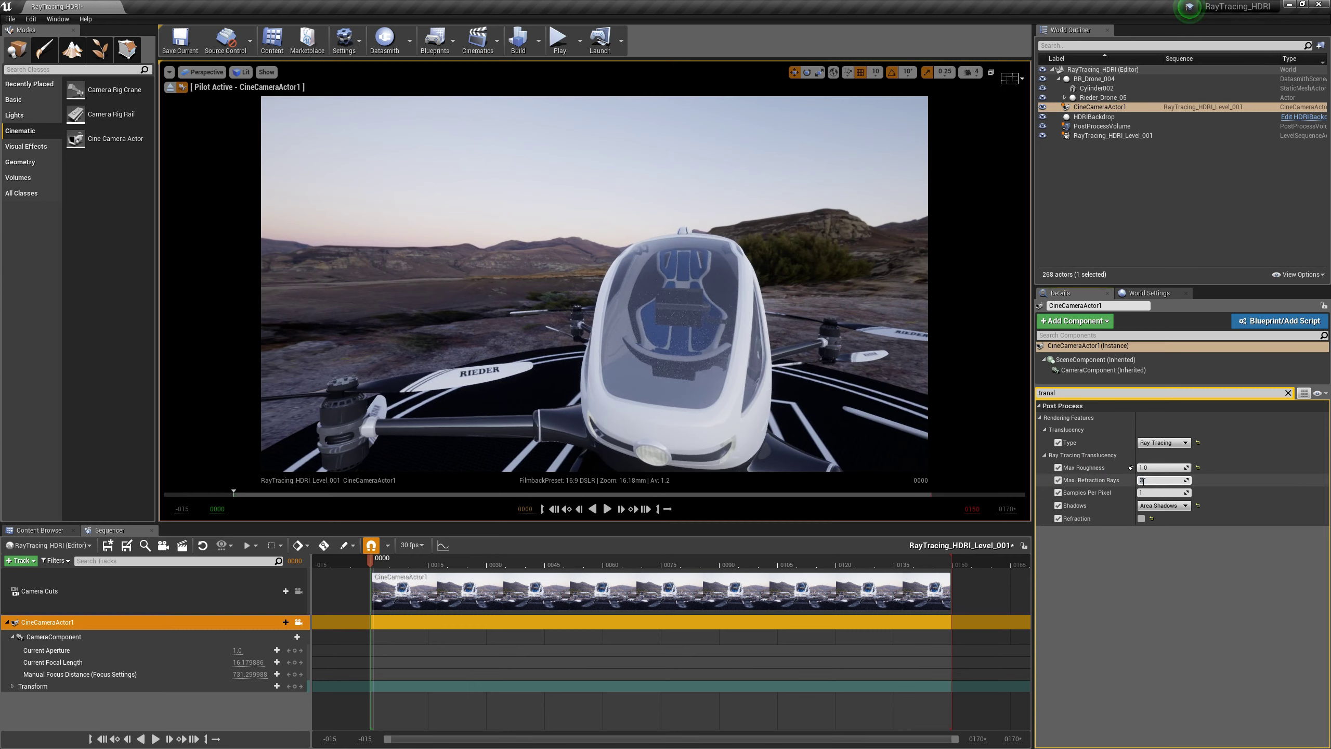
text(1)
middle_drag(697, 336, 786, 336)
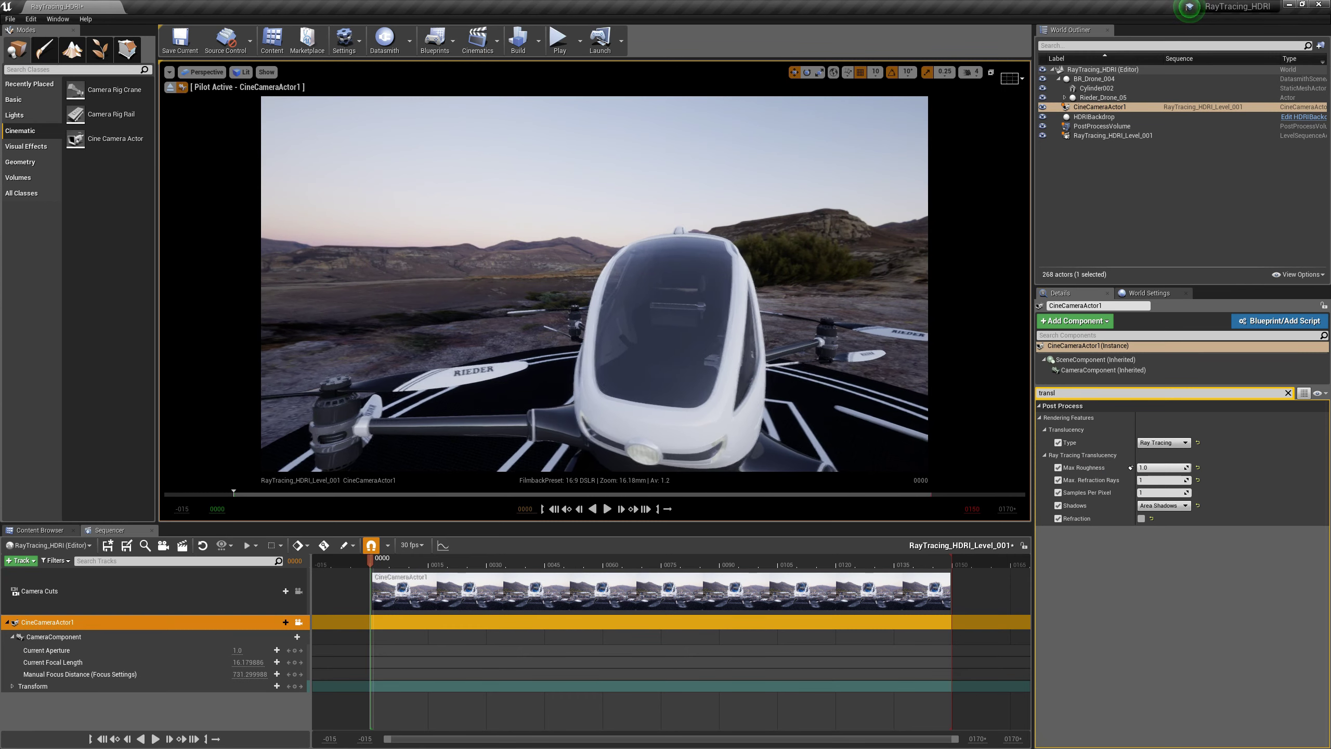
mouse_move(721, 335)
mouse_down()
mouse_move(721, 393)
mouse_move(720, 299)
mouse_move(732, 340)
mouse_up()
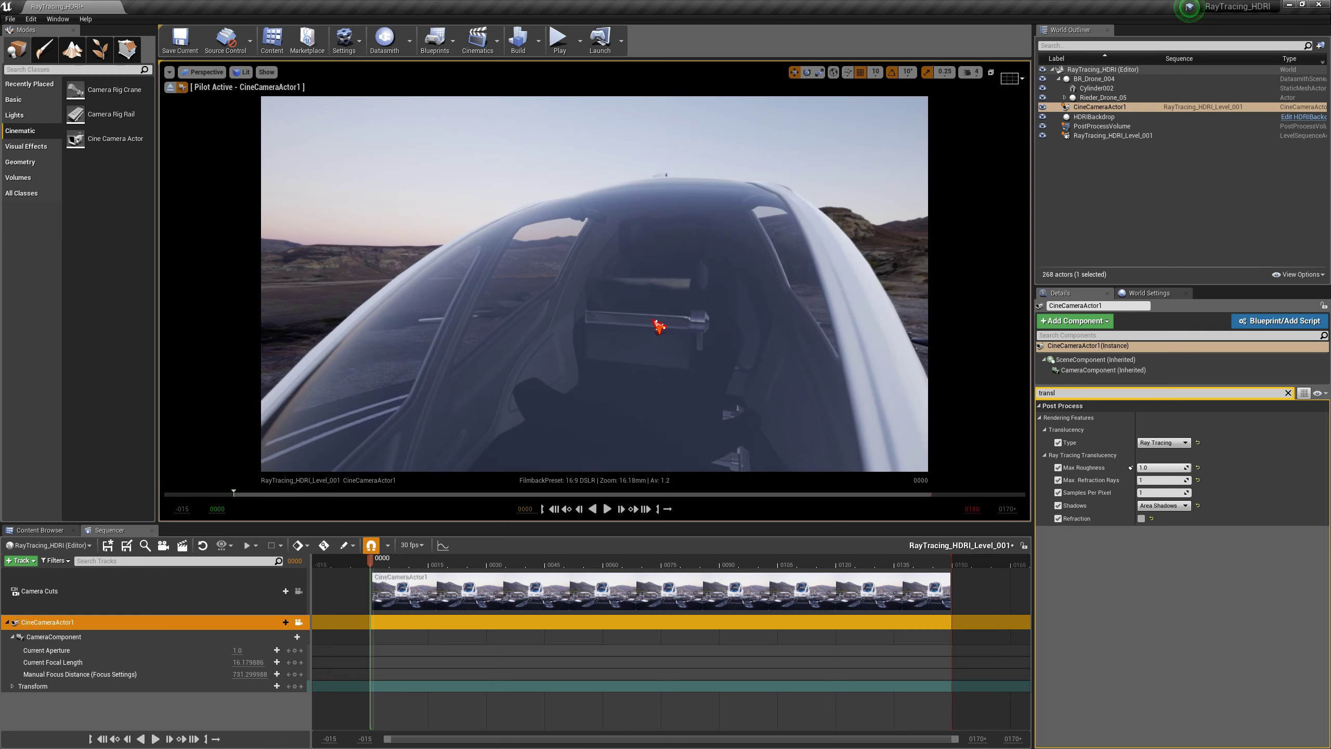
drag(655, 298, 816, 388)
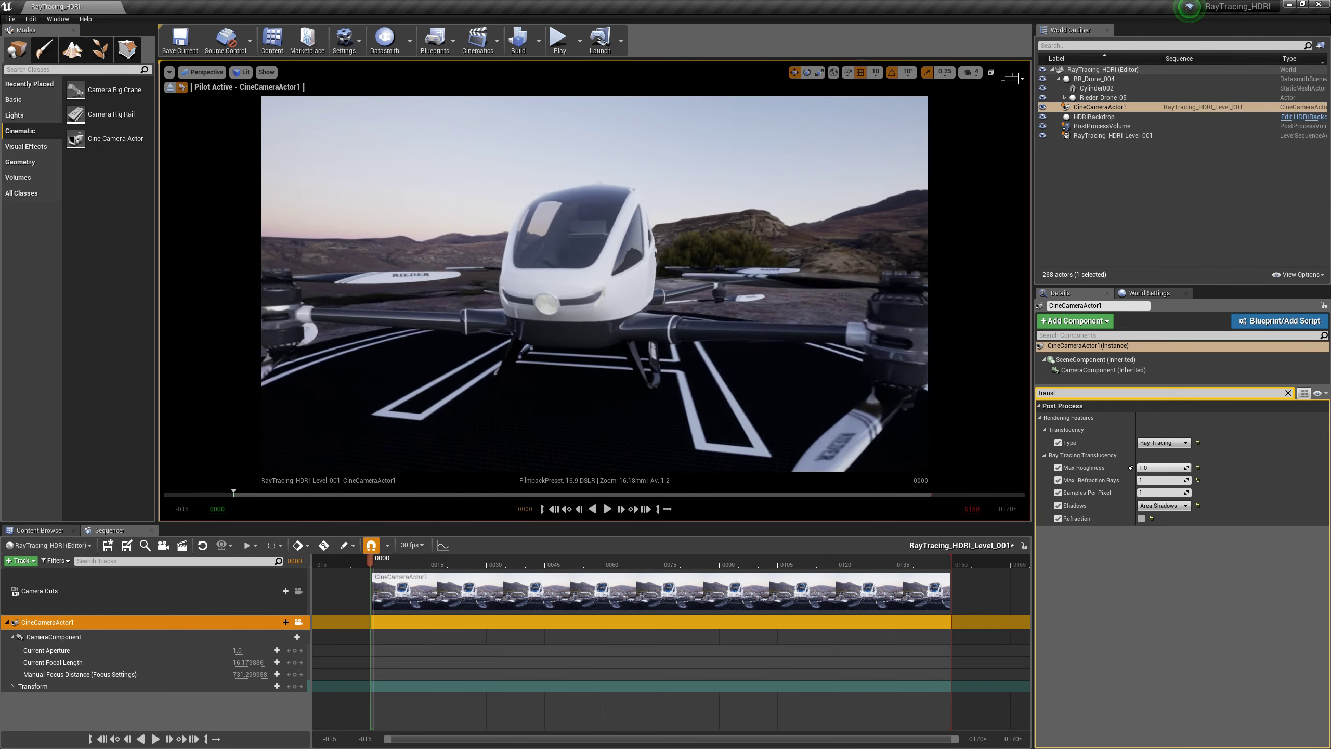
Move the camera close to the drone's front headlight and adjust the Manual Focus Distance to about 478.
drag(649, 369, 541, 395)
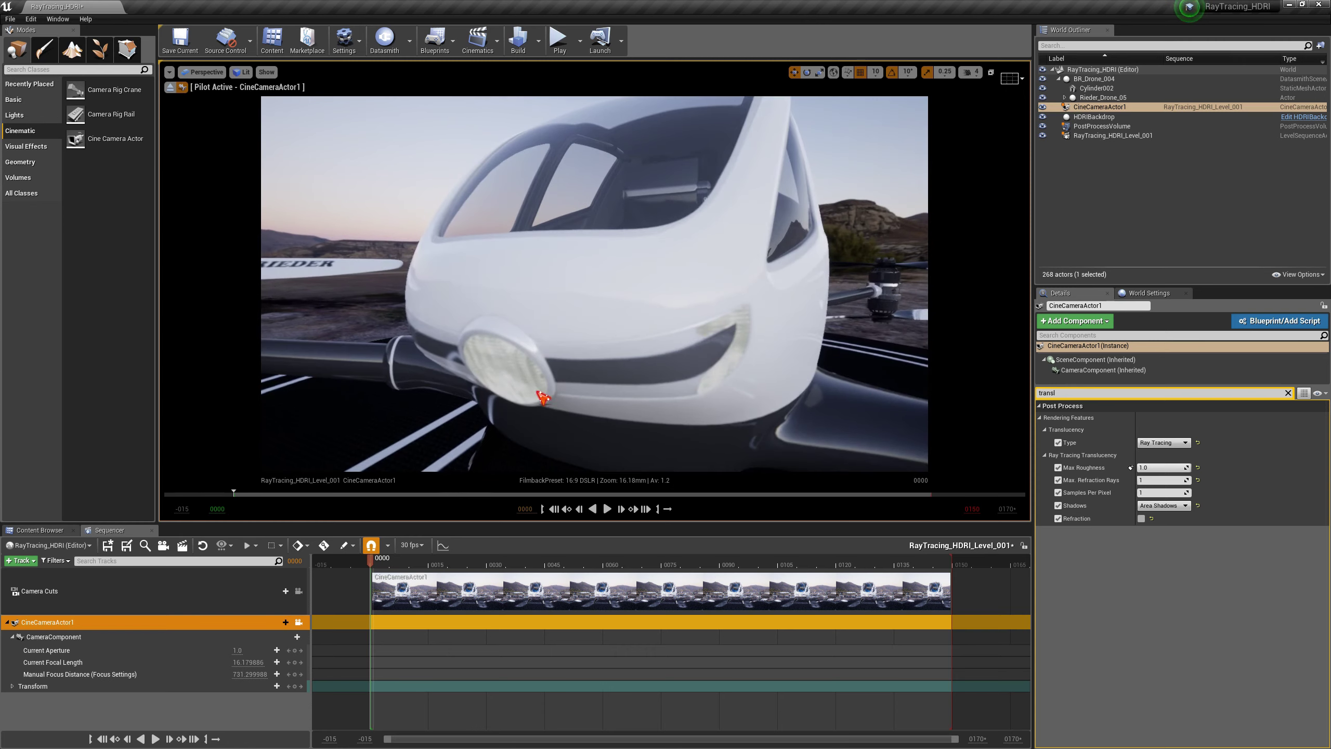
middle_drag(541, 395, 535, 369)
drag(535, 368, 535, 420)
drag(532, 317, 506, 291)
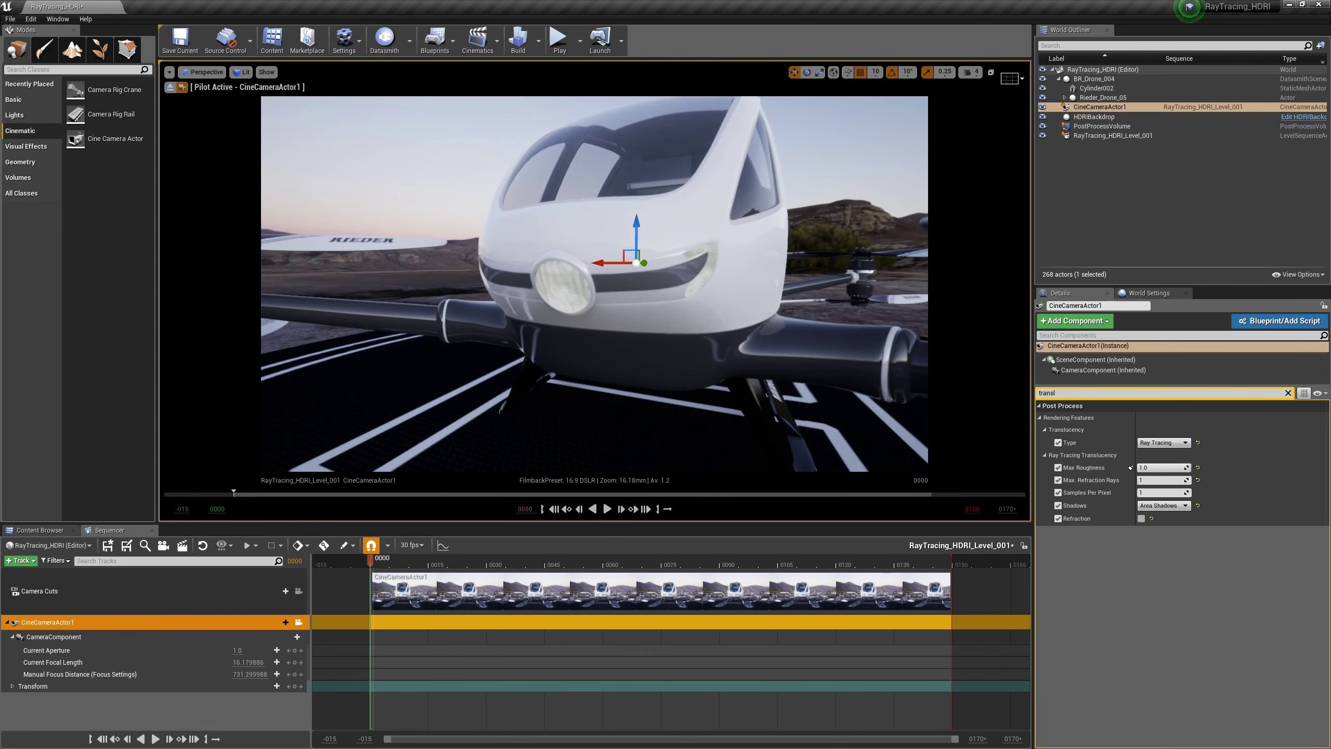
middle_drag(532, 317, 563, 335)
mouse_move(532, 317)
mouse_down()
mouse_move(532, 264)
mouse_move(537, 346)
mouse_move(532, 320)
mouse_up()
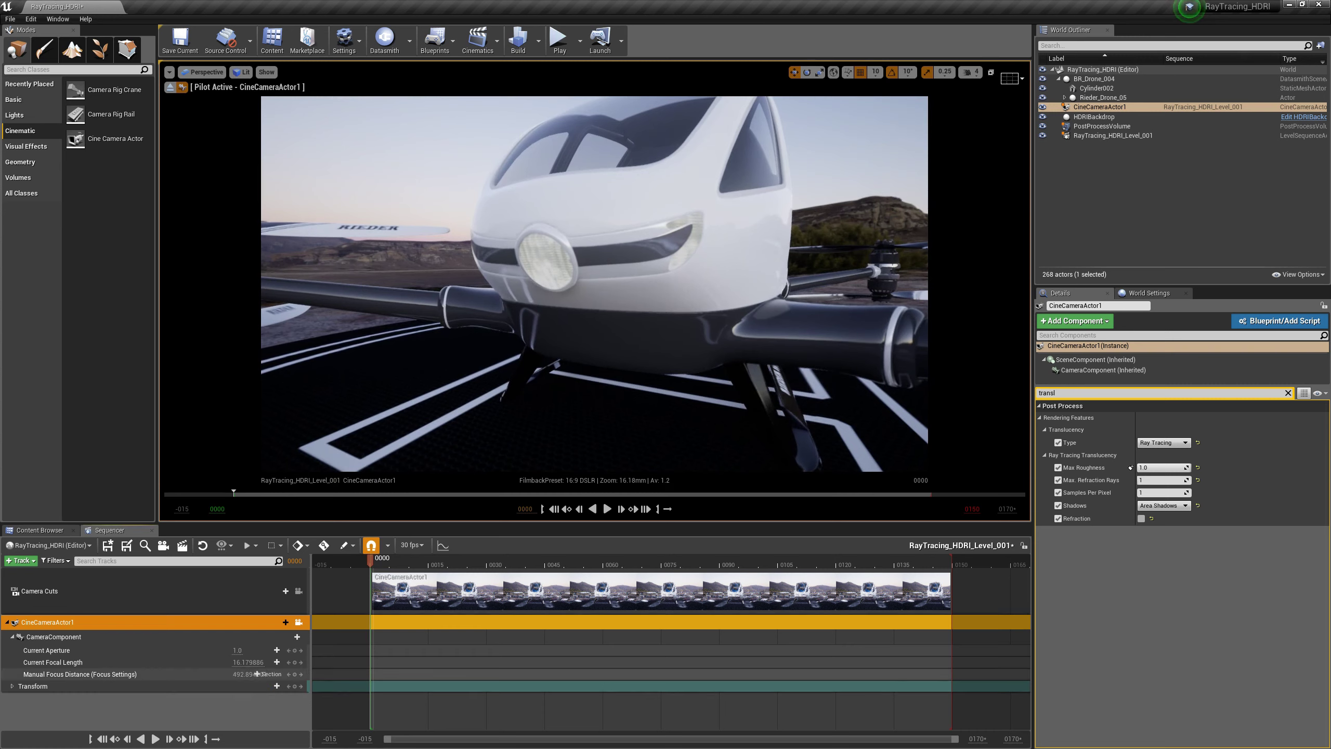
mouse_move(257, 674)
mouse_down()
mouse_move(225, 674)
mouse_move(243, 674)
mouse_up()
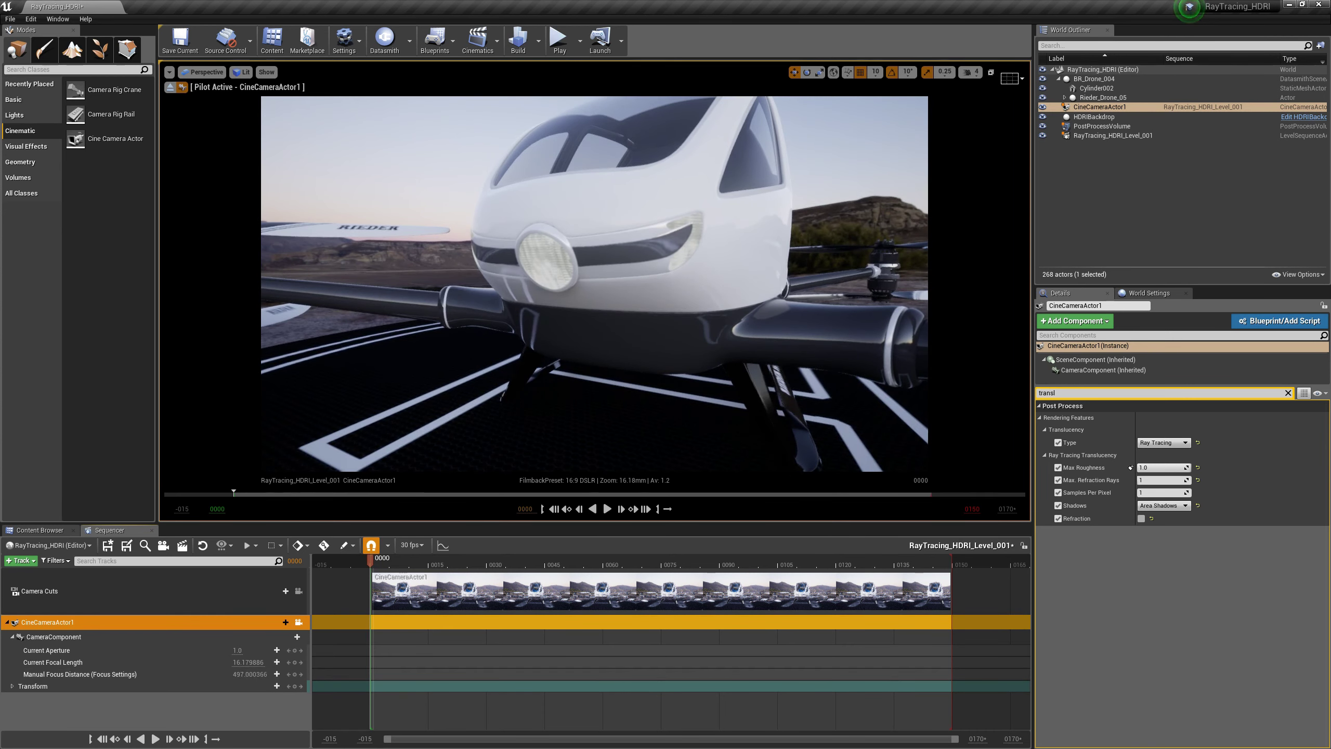
drag(523, 369, 515, 399)
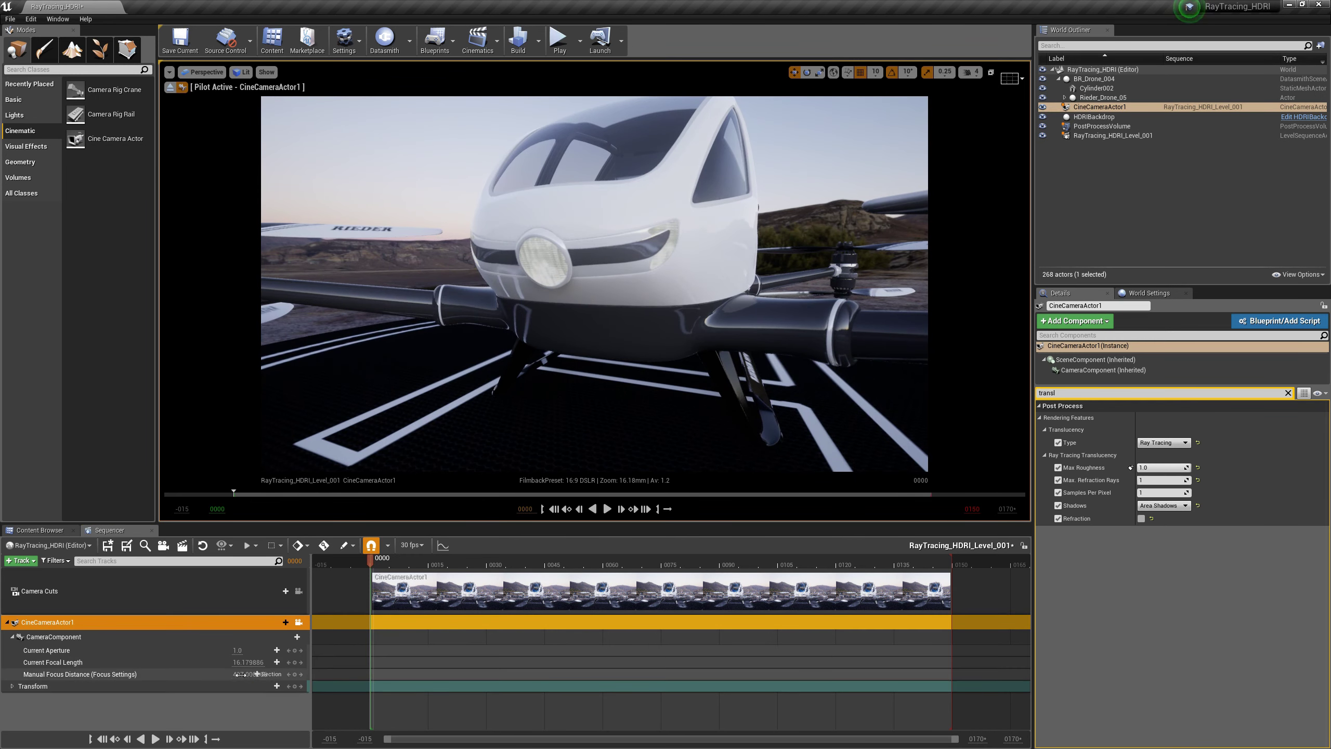
drag(249, 674, 264, 674)
Select the drone's front headlight mesh, clear the Details search filter and open its Head_light material for editing.
drag(551, 310, 536, 260)
click(531, 256)
mouse_move(547, 312)
mouse_down()
mouse_move(553, 409)
mouse_move(554, 335)
mouse_up()
right_drag(554, 311, 524, 314)
right_drag(546, 360, 547, 336)
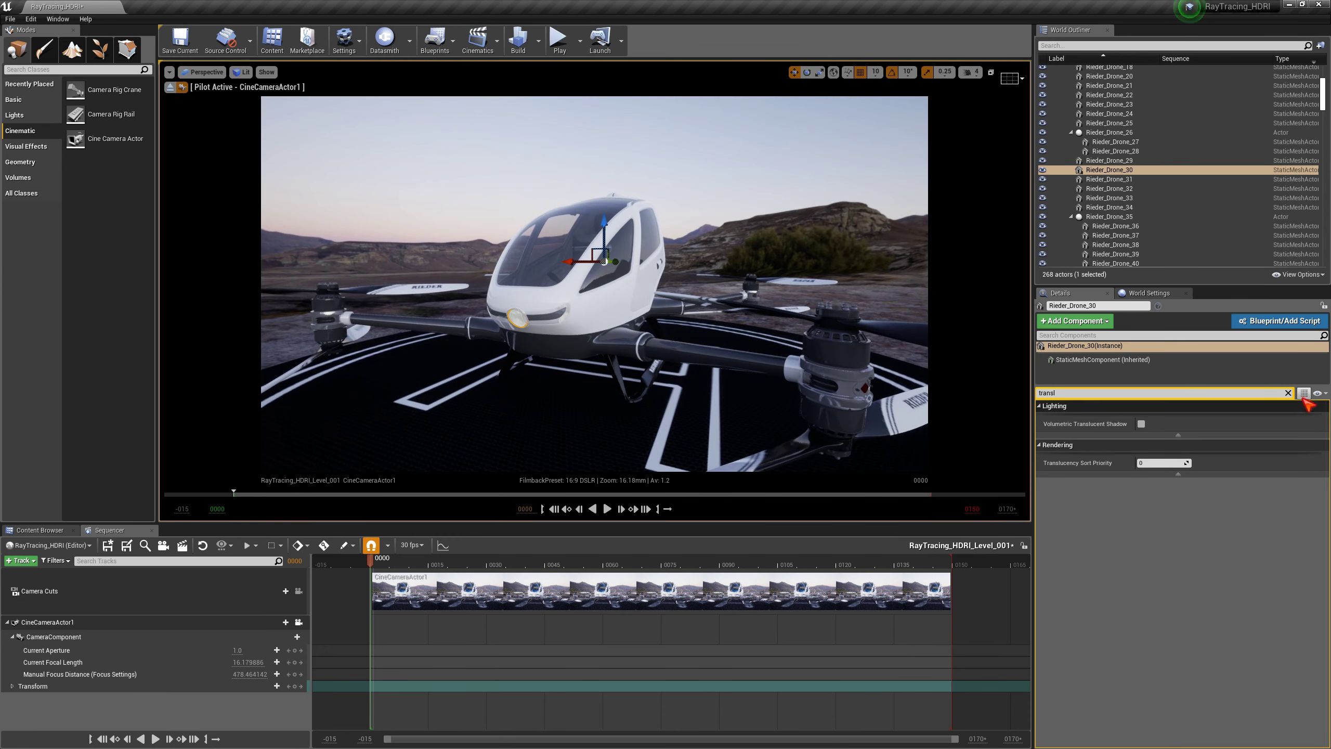
click(1288, 393)
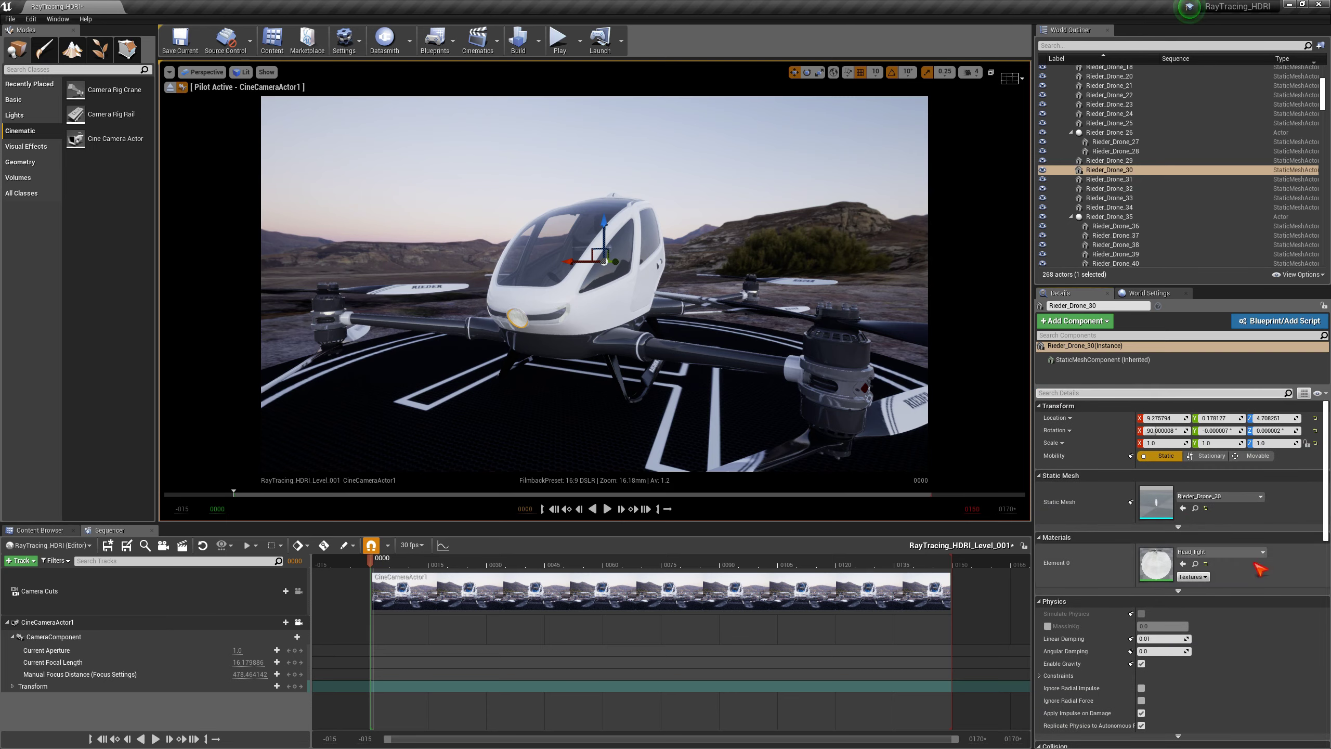
double_click(1156, 567)
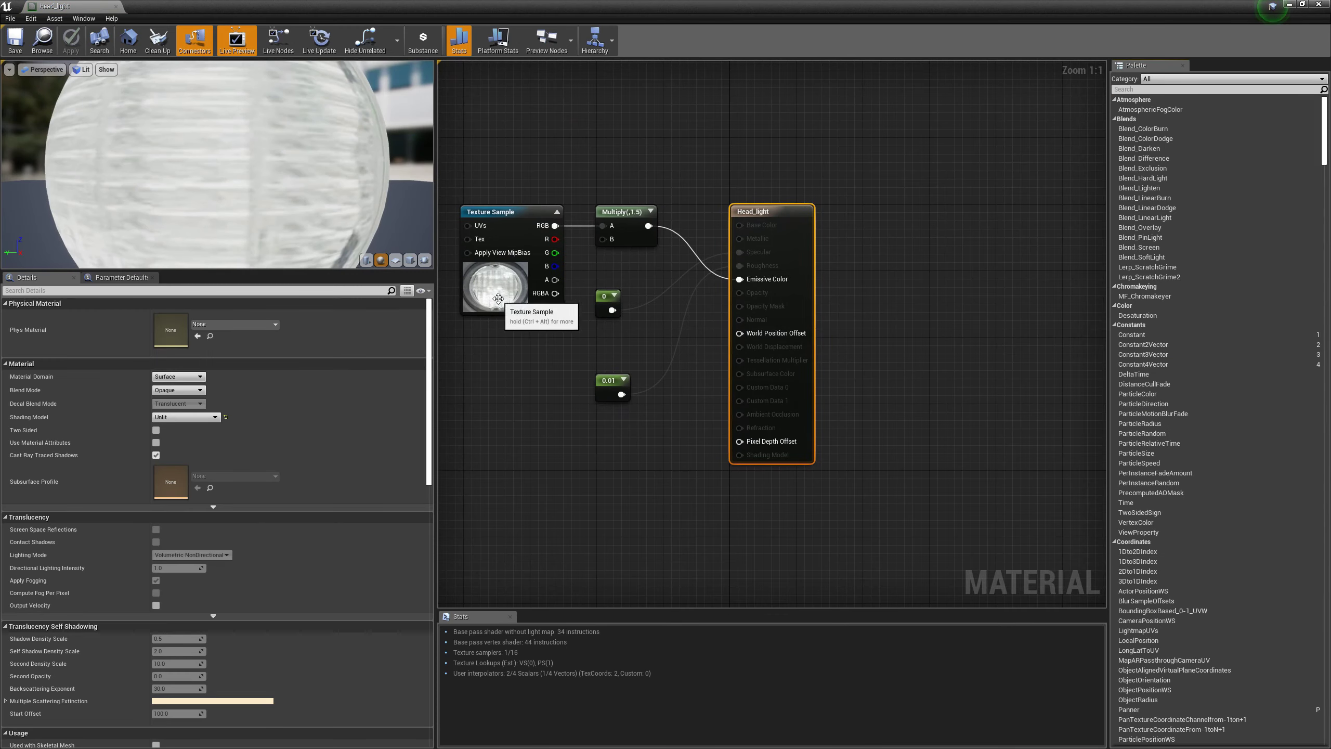
Rearrange the Texture Sample, Multiply and both Constant nodes above the Head_light output node to free space in the graph.
right_drag(584, 379, 701, 440)
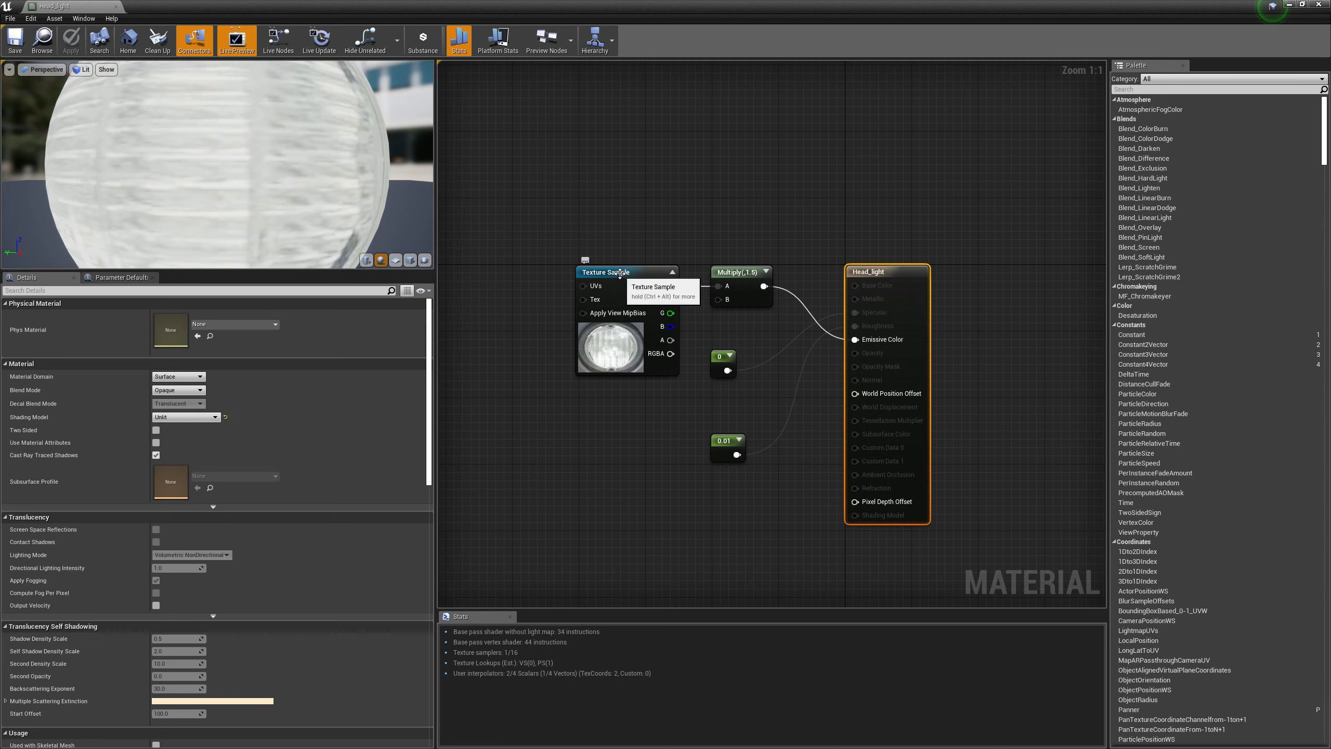
drag(620, 273, 591, 189)
drag(733, 271, 759, 196)
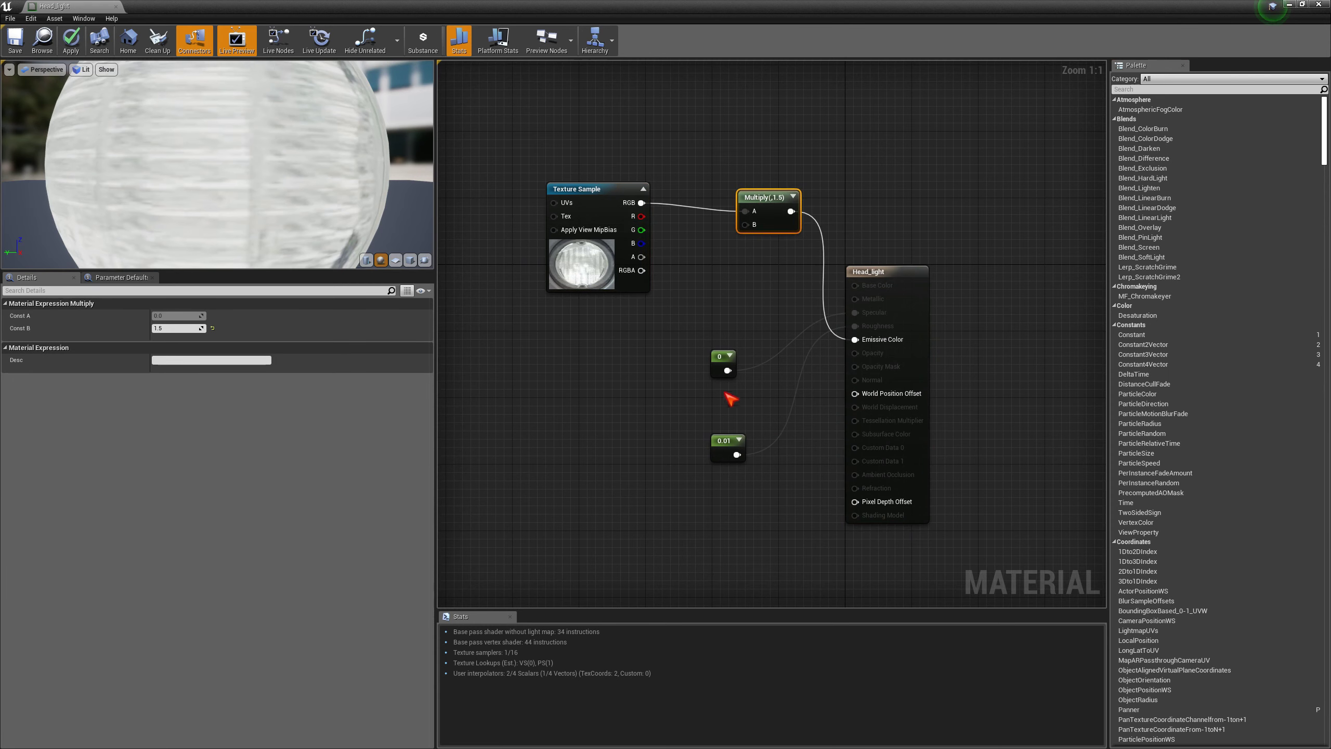
drag(722, 365, 889, 196)
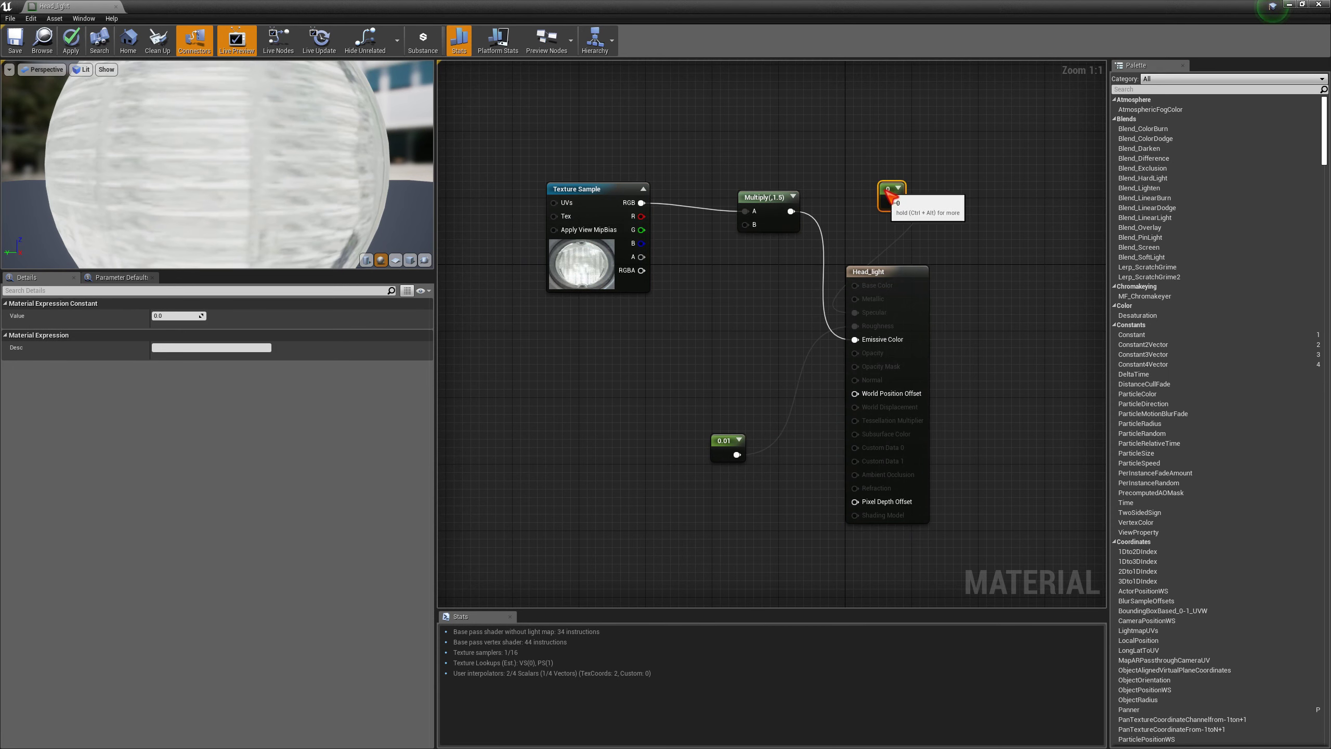
click(719, 443)
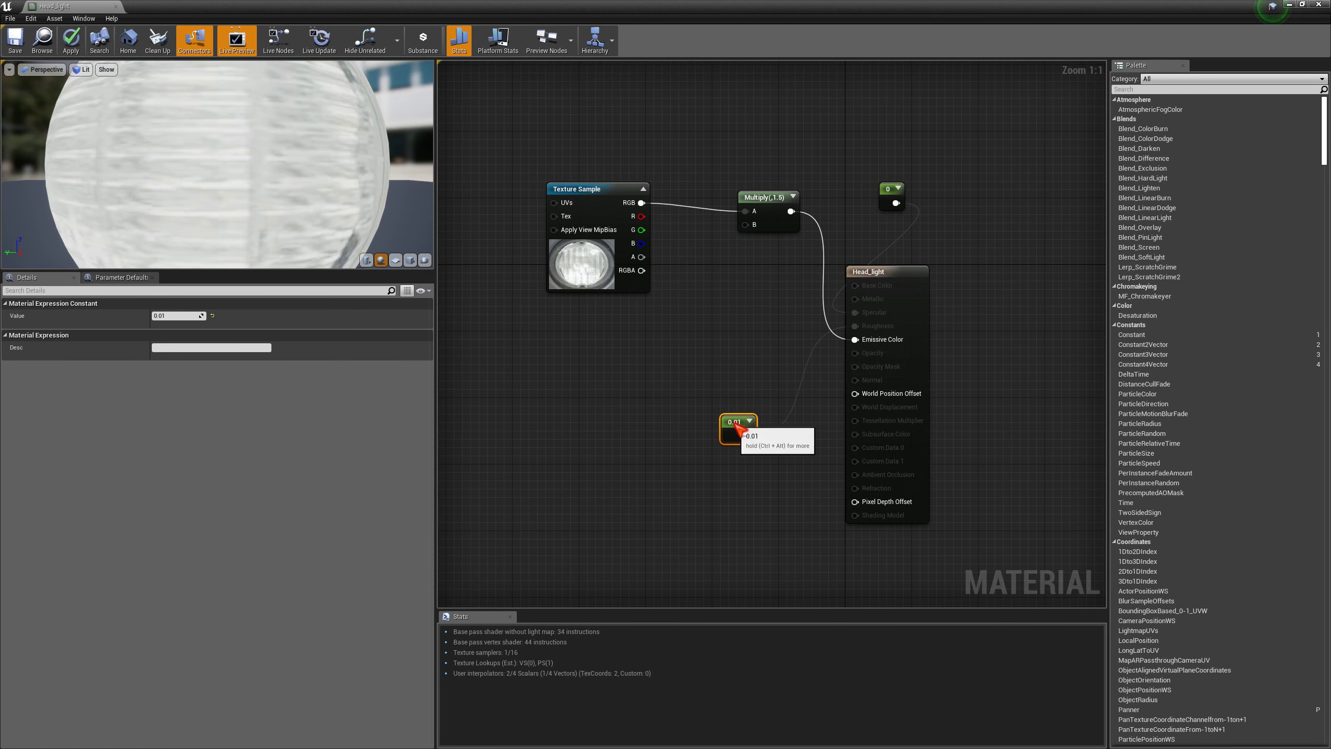
drag(720, 442, 728, 374)
drag(607, 194, 574, 194)
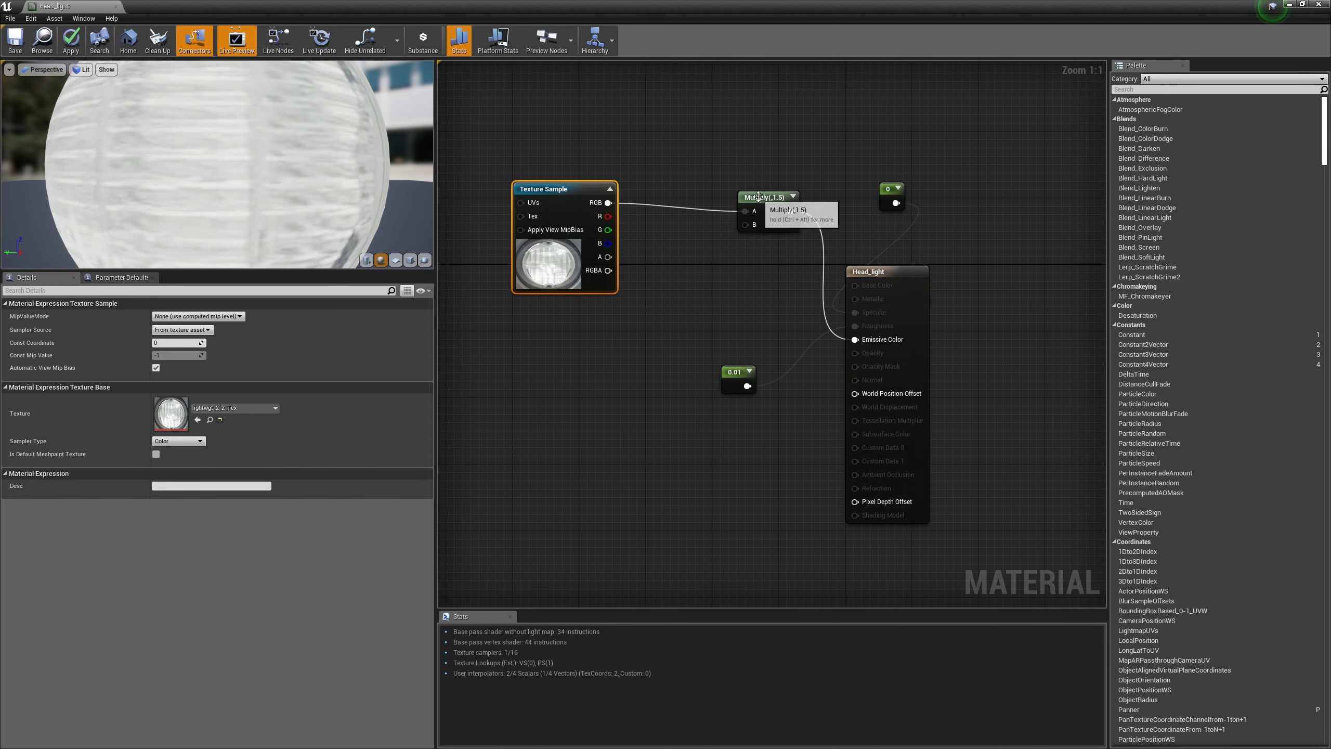
drag(759, 197, 712, 221)
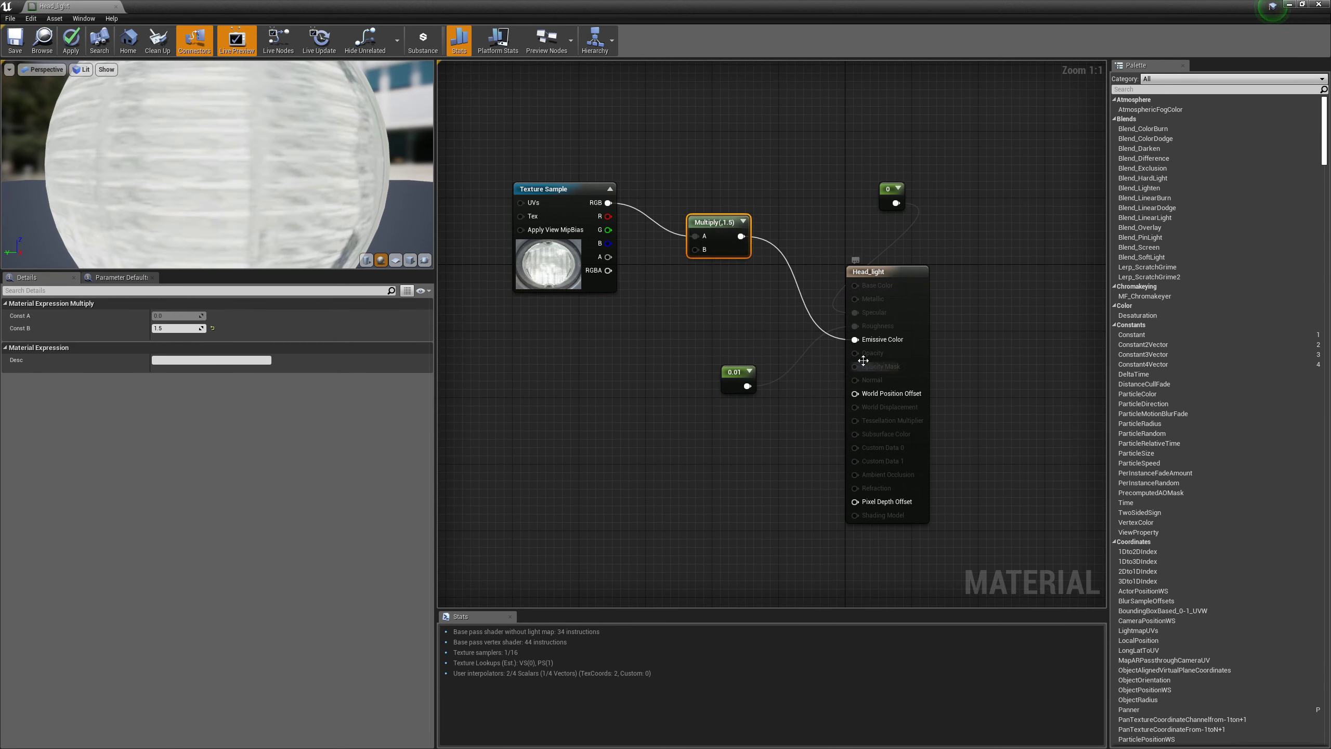
drag(736, 380, 771, 166)
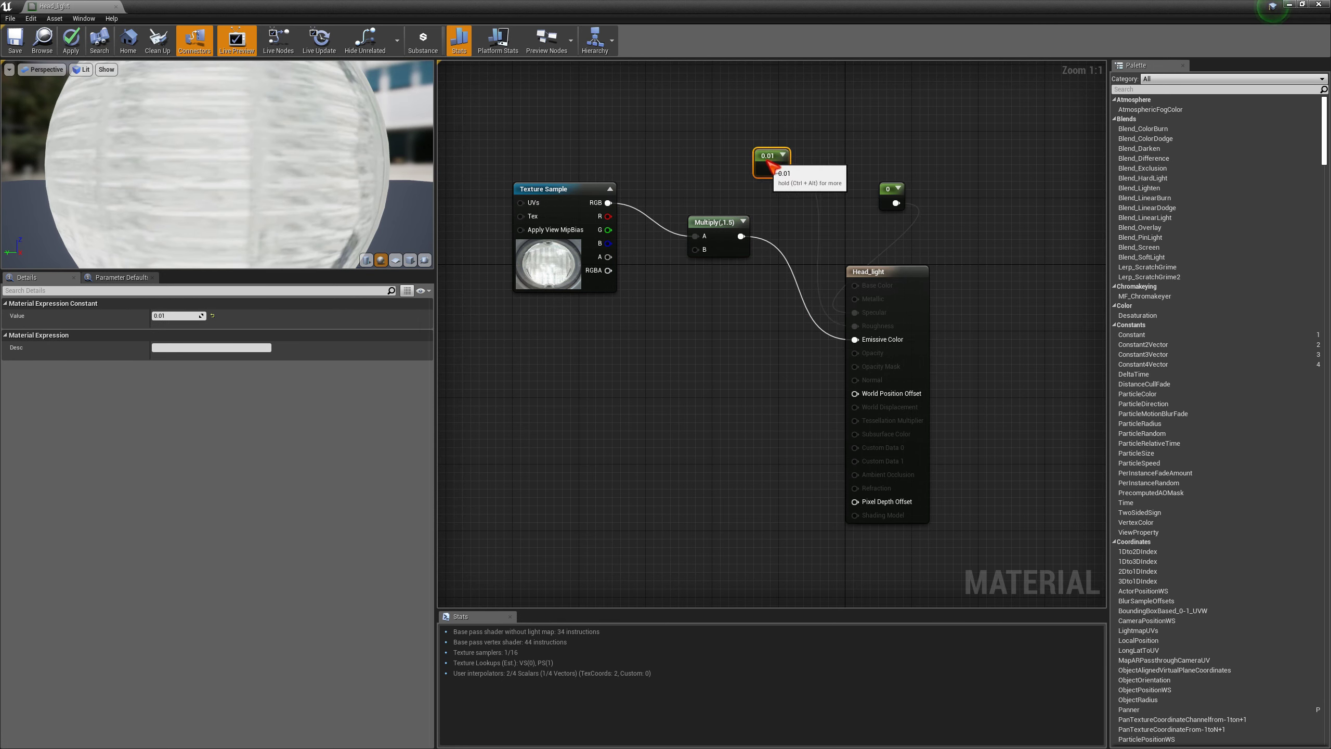
Add a Constant node with value 0 in the free area below the Multiply node.
click(713, 414)
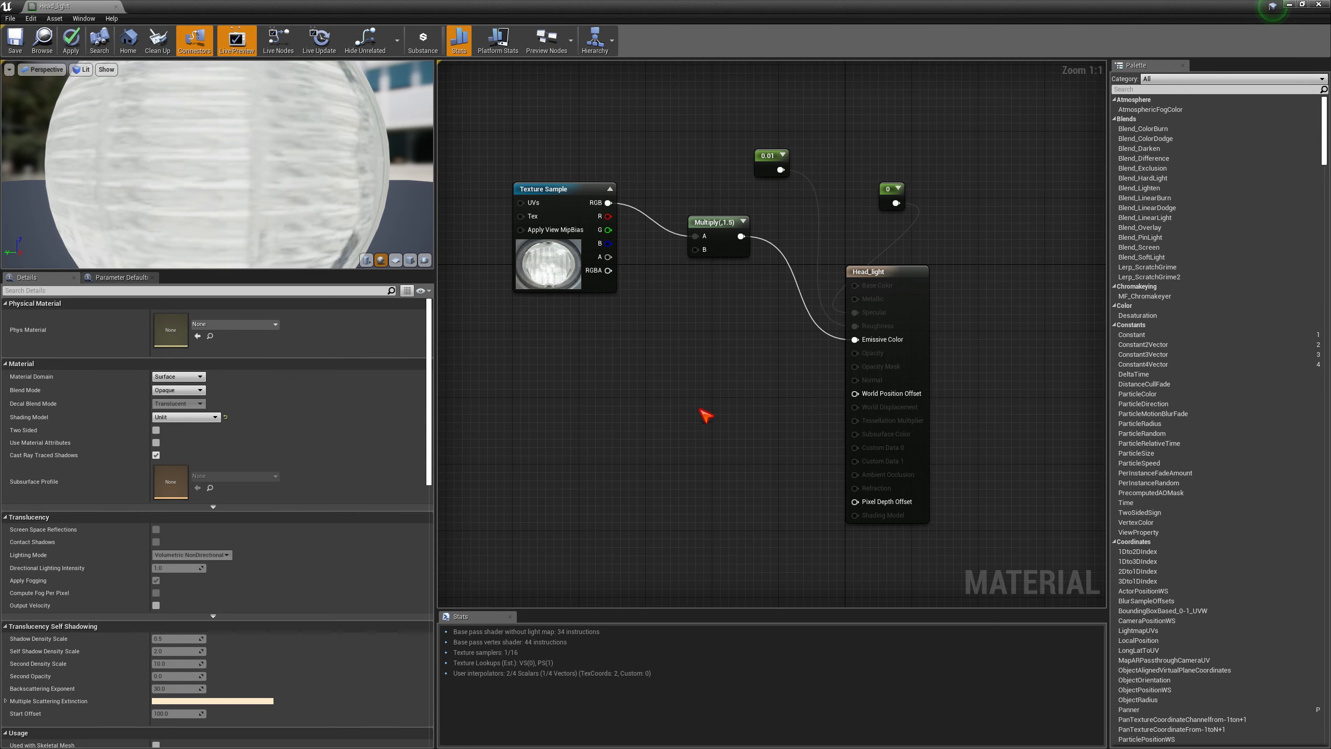
click(705, 414)
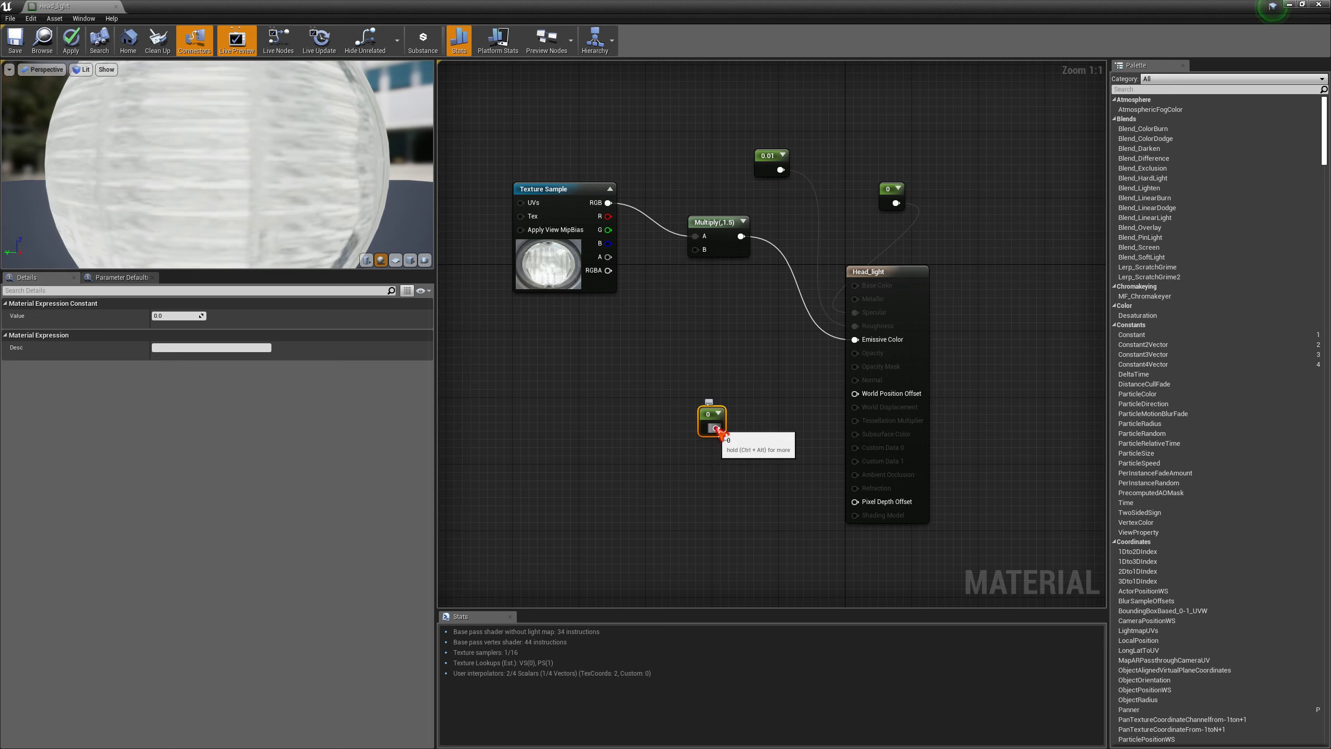
mouse_move(717, 428)
mouse_down()
mouse_move(771, 409)
mouse_move(791, 347)
mouse_move(754, 358)
mouse_move(759, 373)
mouse_move(797, 372)
mouse_move(731, 440)
mouse_move(851, 341)
mouse_move(714, 381)
mouse_move(892, 360)
mouse_move(862, 351)
mouse_move(749, 365)
mouse_move(708, 311)
mouse_move(723, 336)
mouse_move(722, 436)
mouse_up()
click(730, 378)
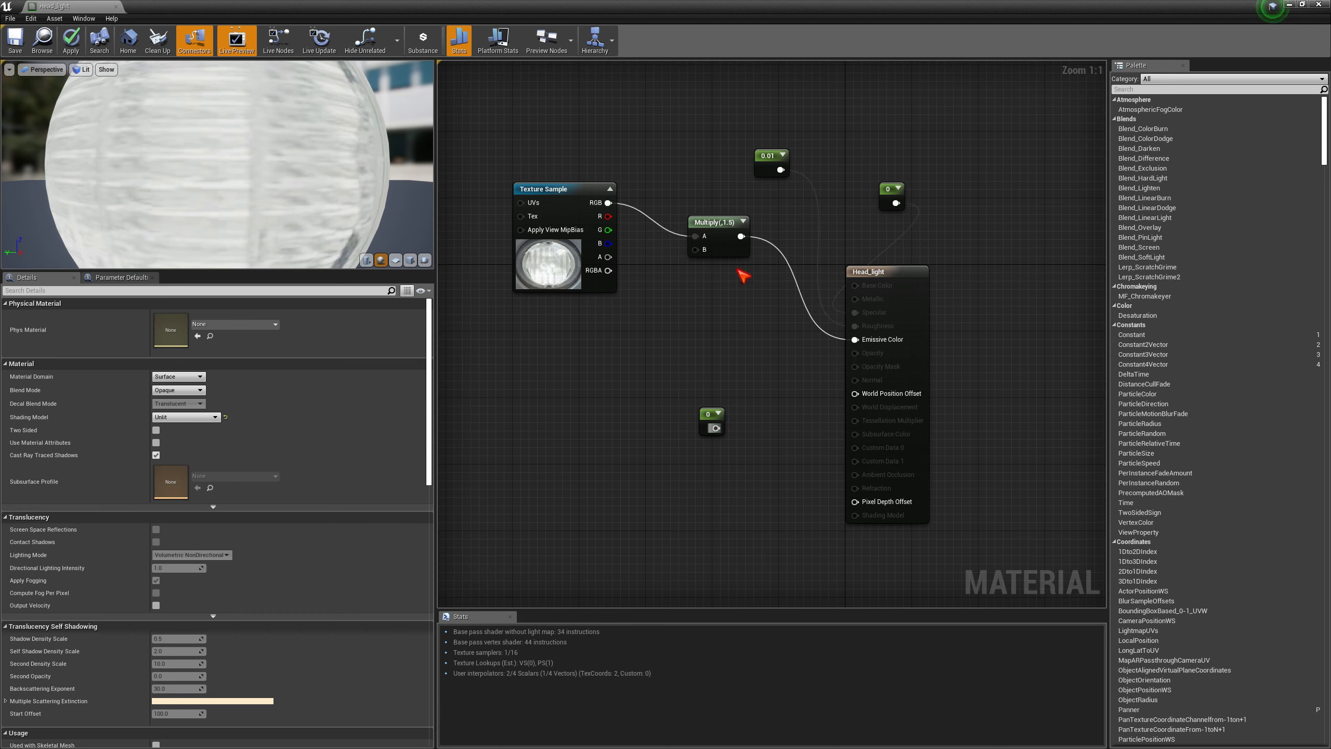
Connect the new Constant node to the Multiply node's B input and set the Constant's value to 100.
click(546, 196)
click(700, 223)
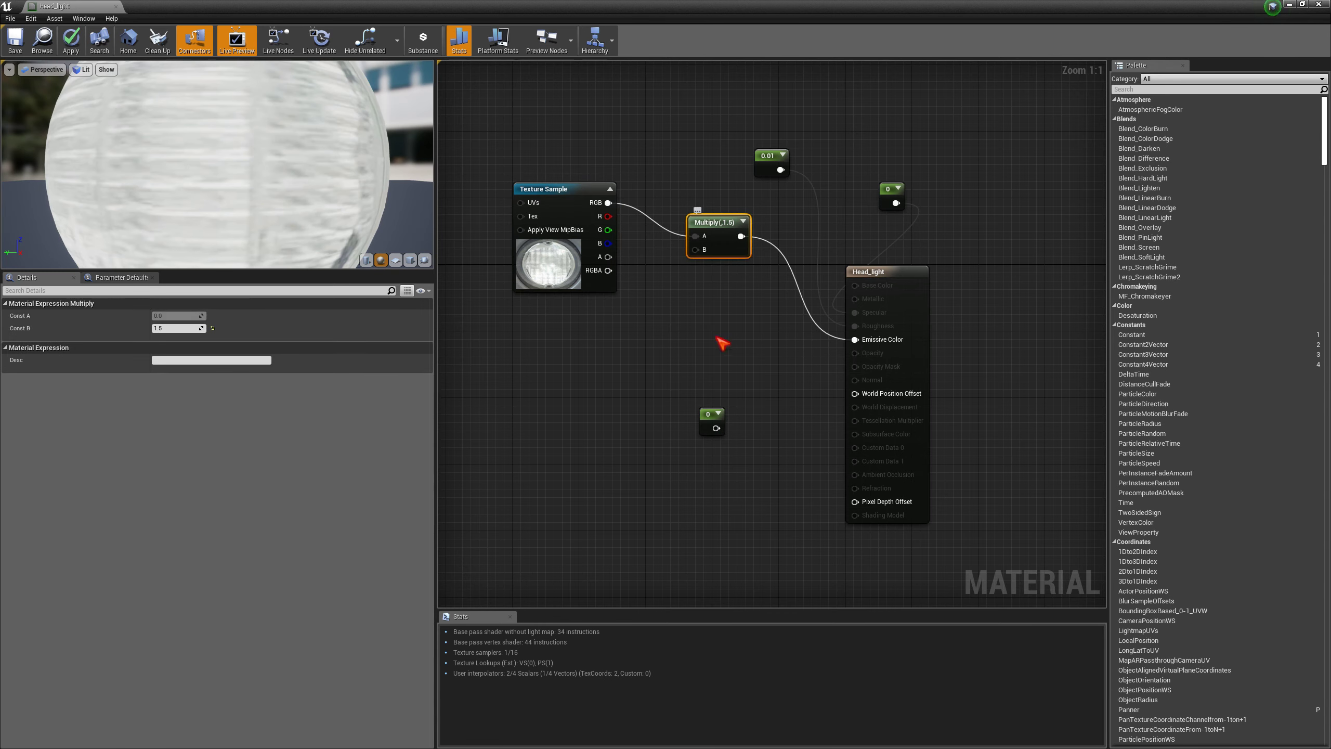
drag(719, 431, 696, 255)
click(708, 416)
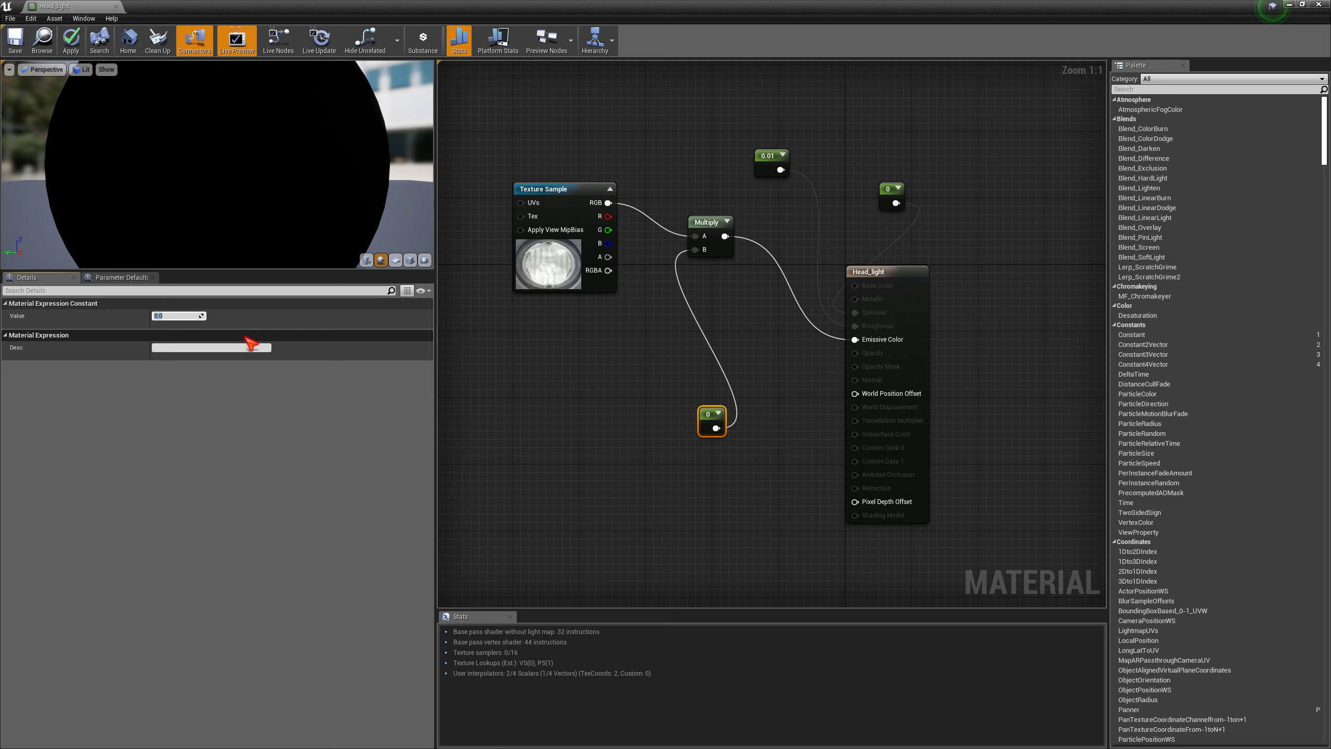
text(100)
key(Return)
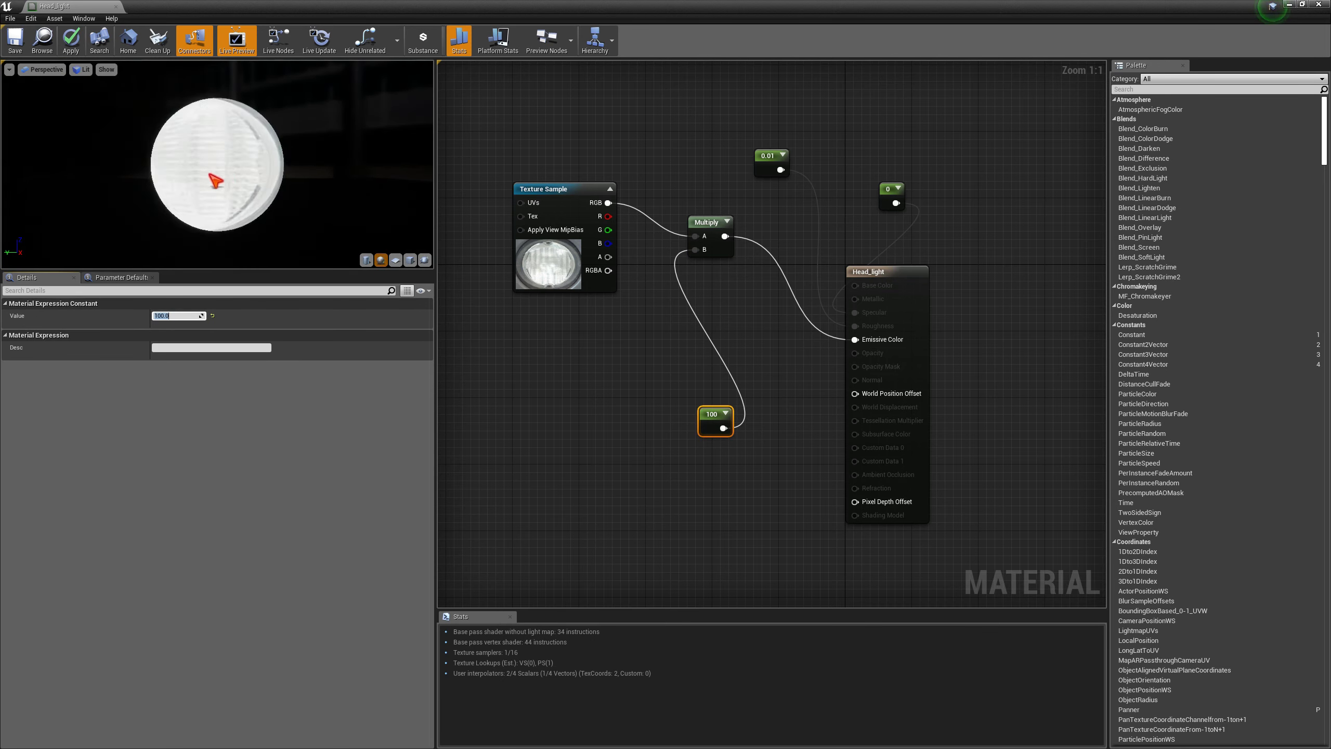
Save the Head_light material, applying its changes to the scene, and close the material editor.
click(19, 45)
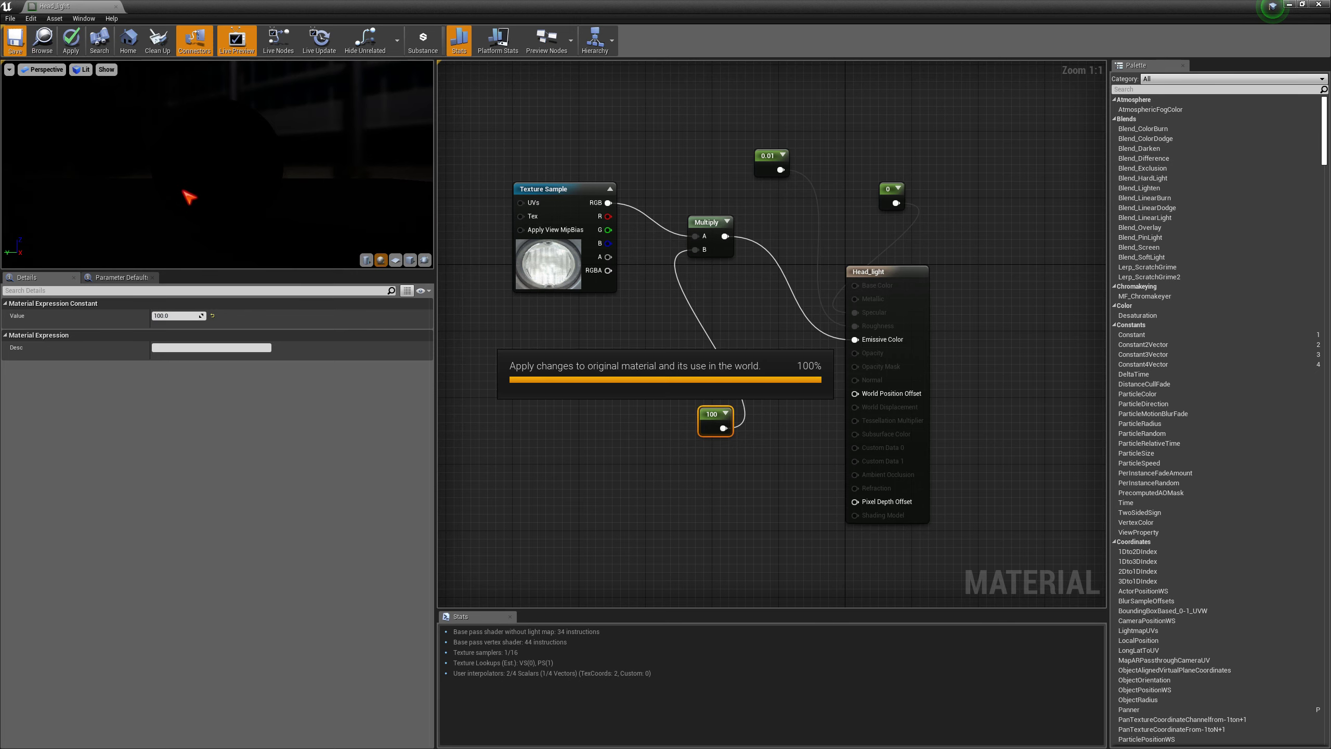
drag(319, 222, 288, 226)
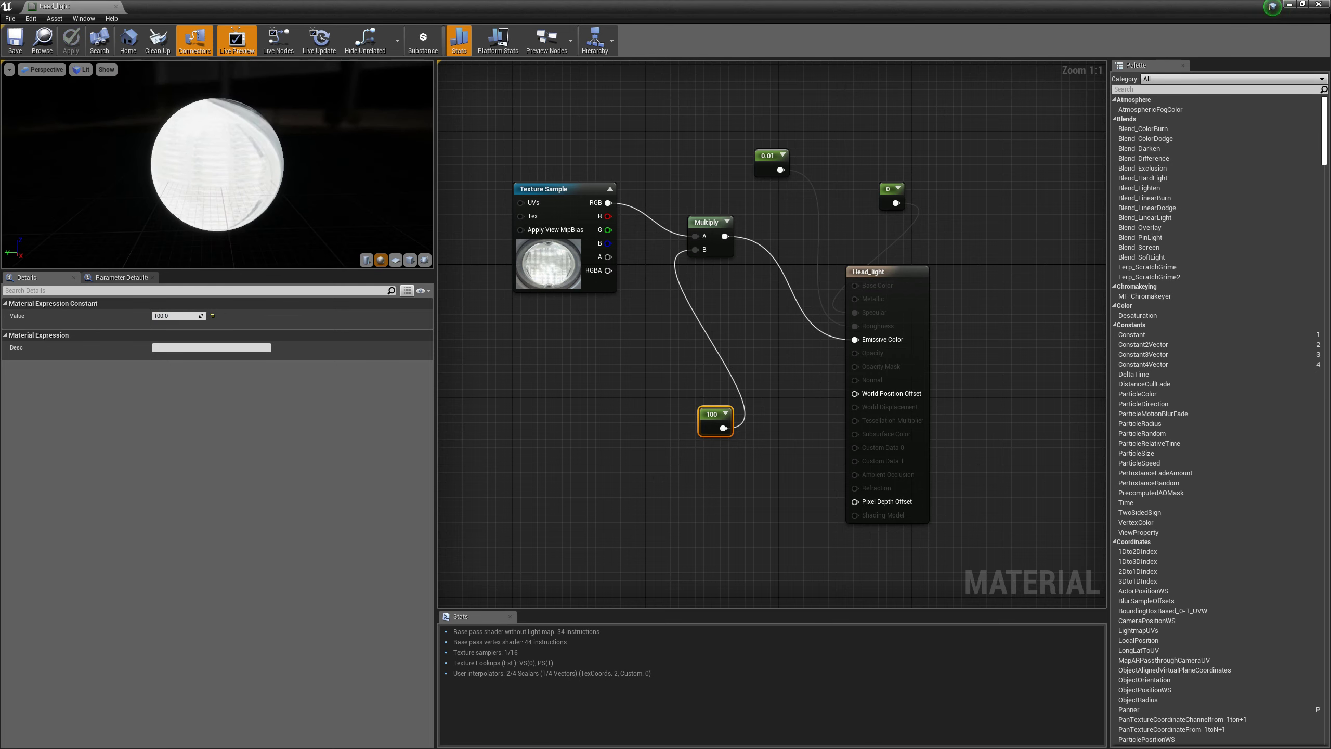
click(1320, 4)
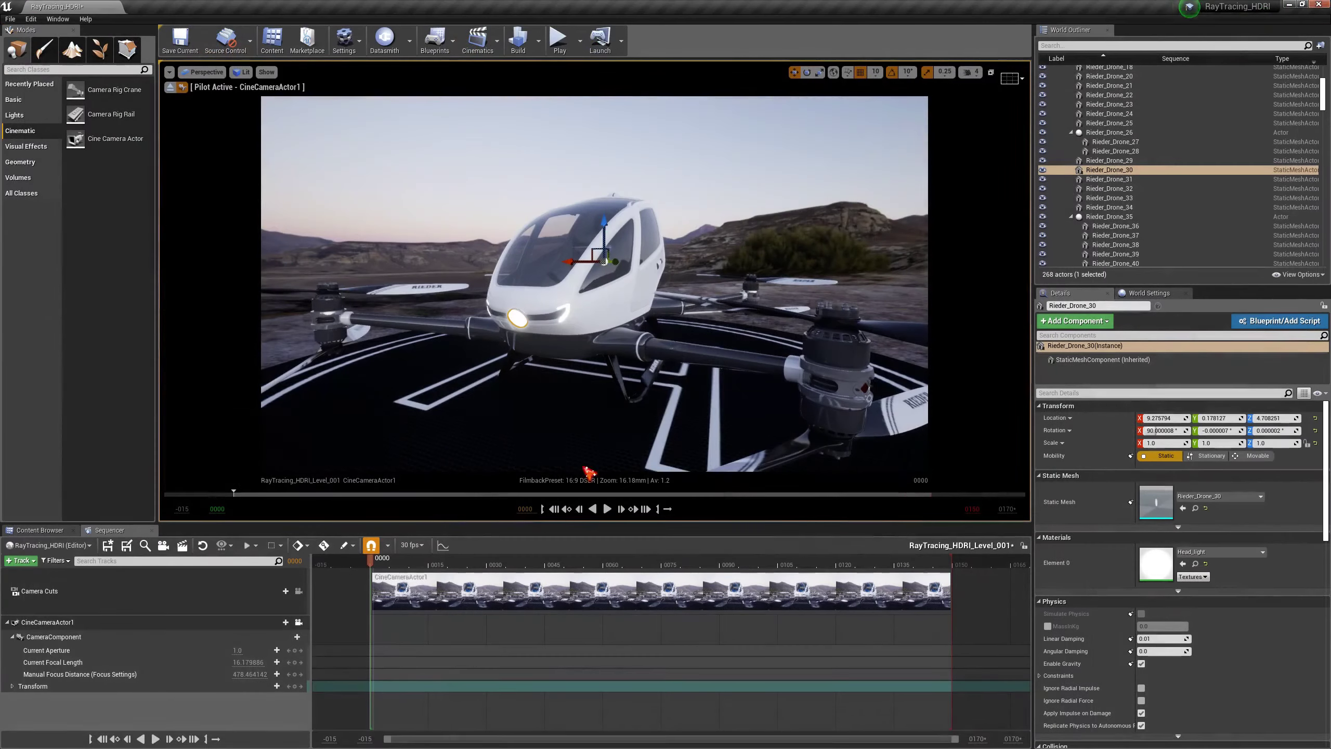
Fly the piloted camera around the drone to examine the brighter headlight glow from the front and both sides.
drag(526, 391, 526, 375)
right_drag(568, 369, 572, 372)
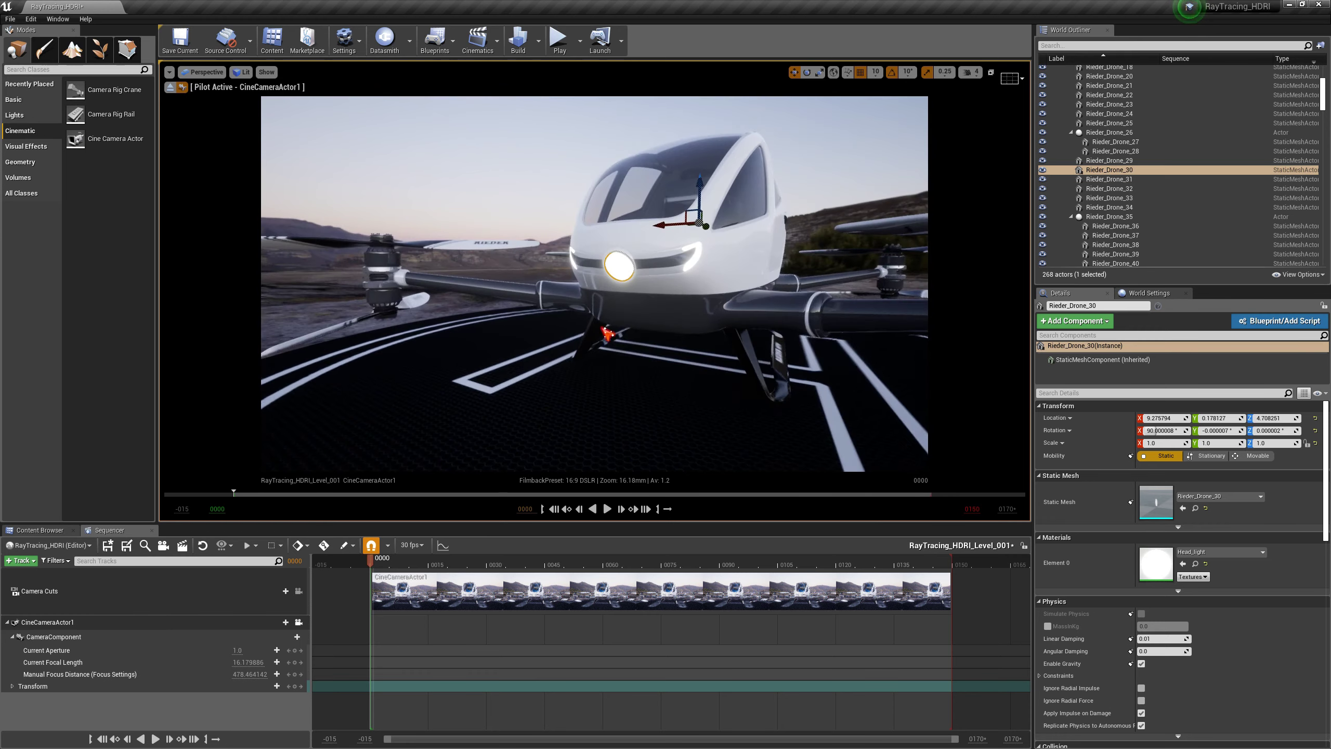
mouse_move(532, 367)
mouse_down()
mouse_move(532, 344)
mouse_move(532, 367)
mouse_up()
click(678, 143)
drag(630, 389, 608, 359)
right_drag(608, 360, 597, 389)
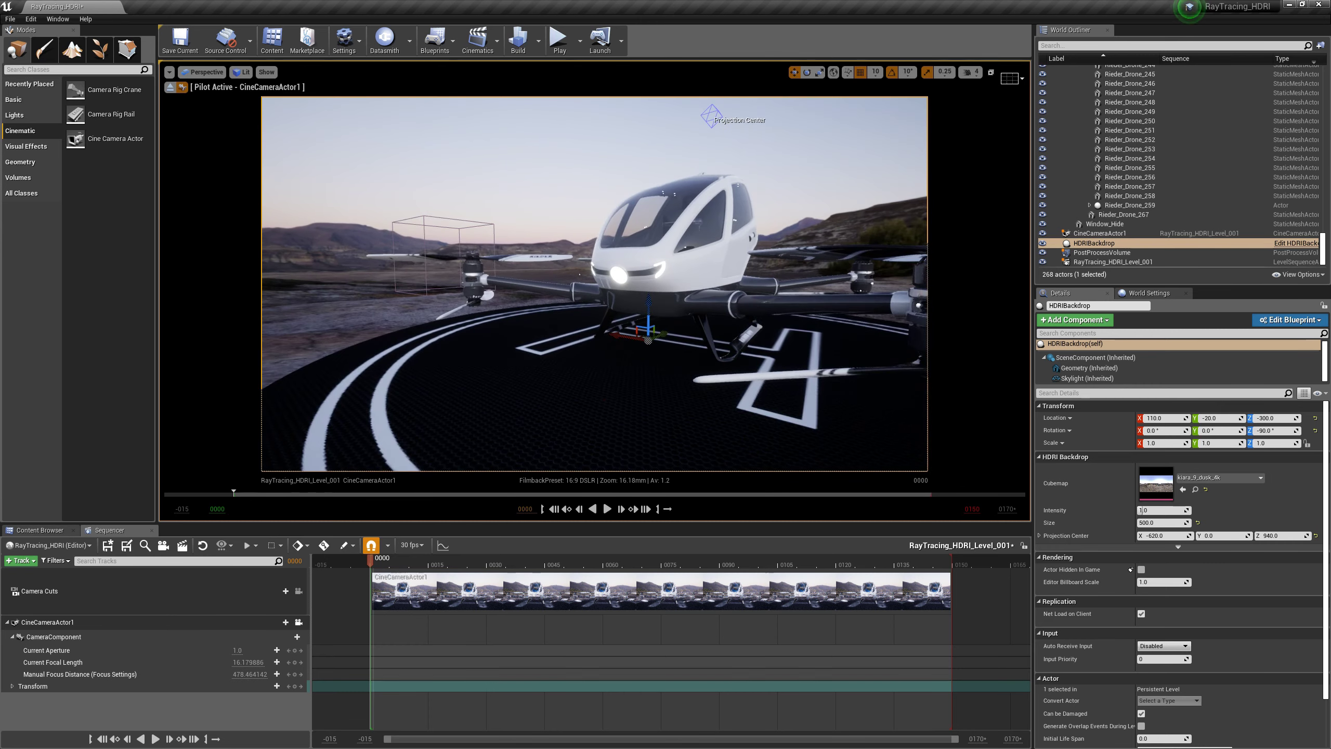
key(g)
right_drag(597, 389, 549, 389)
drag(540, 354, 493, 315)
right_drag(543, 385, 498, 378)
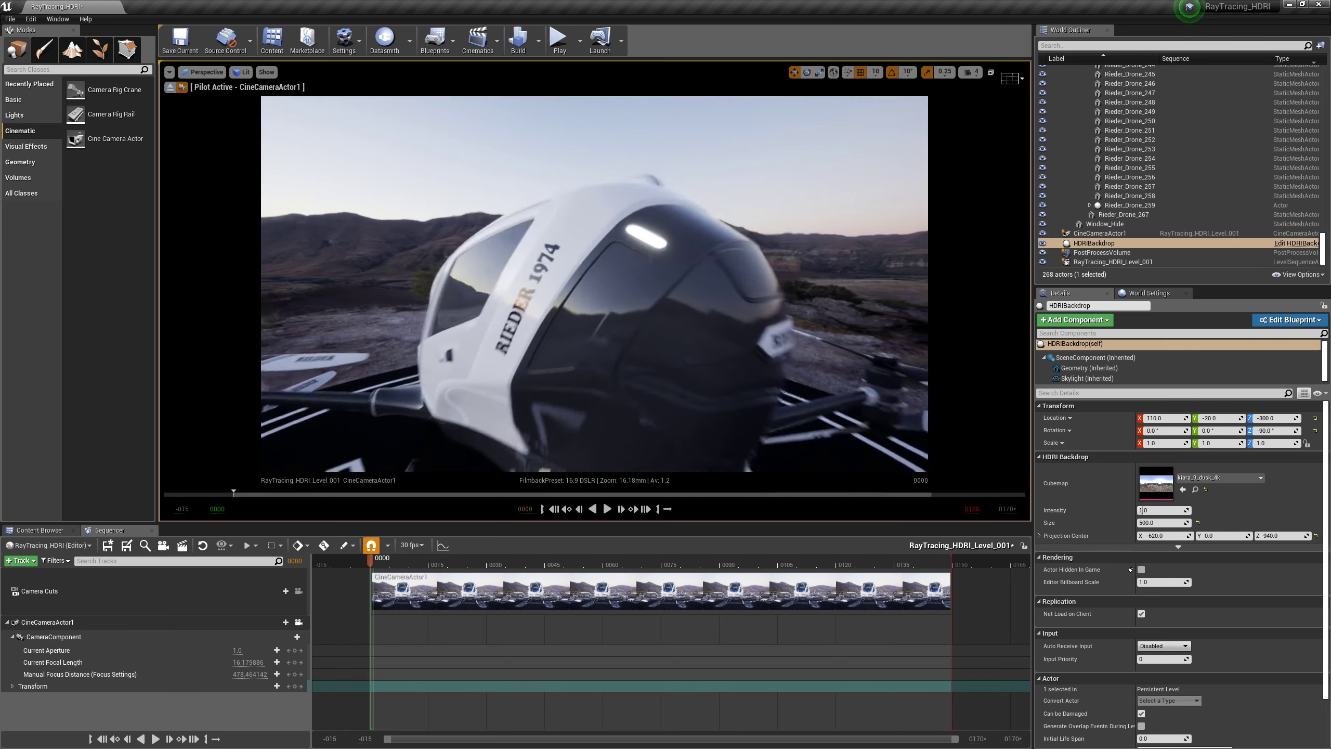
right_drag(559, 346, 540, 322)
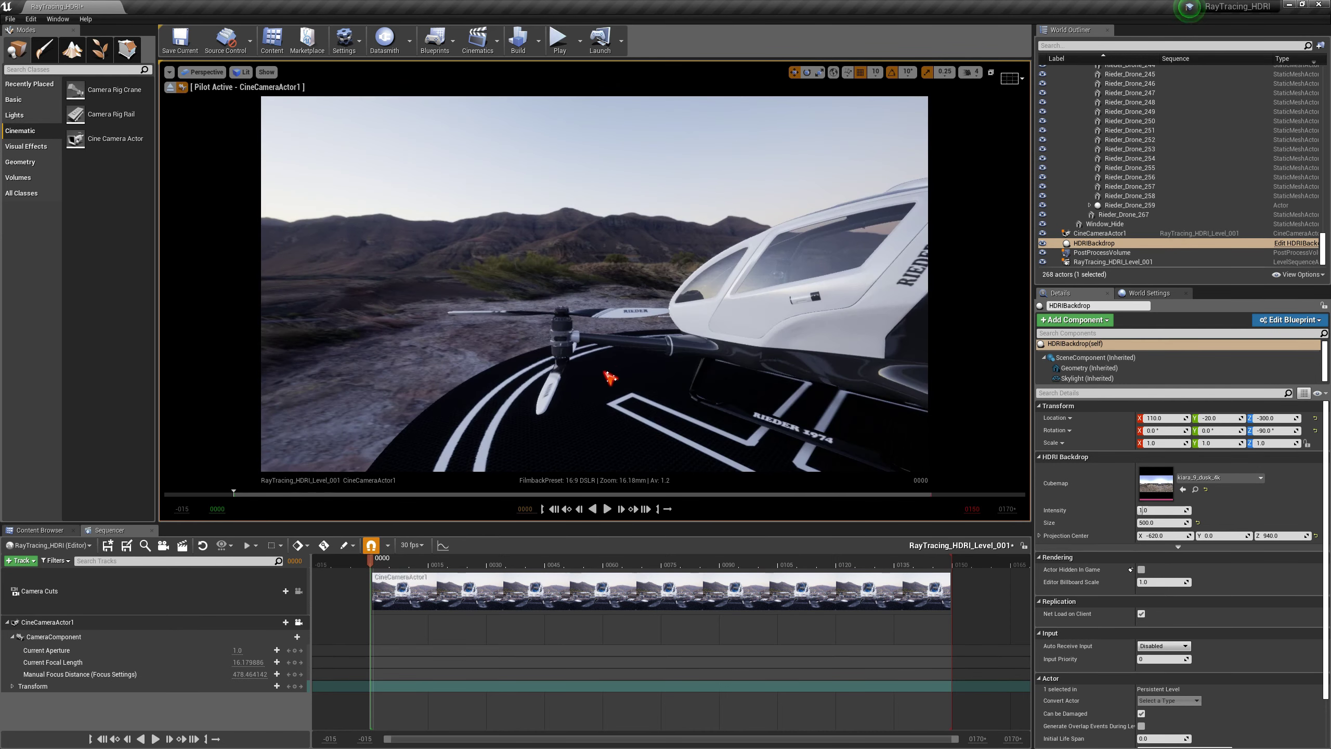
drag(610, 376, 629, 375)
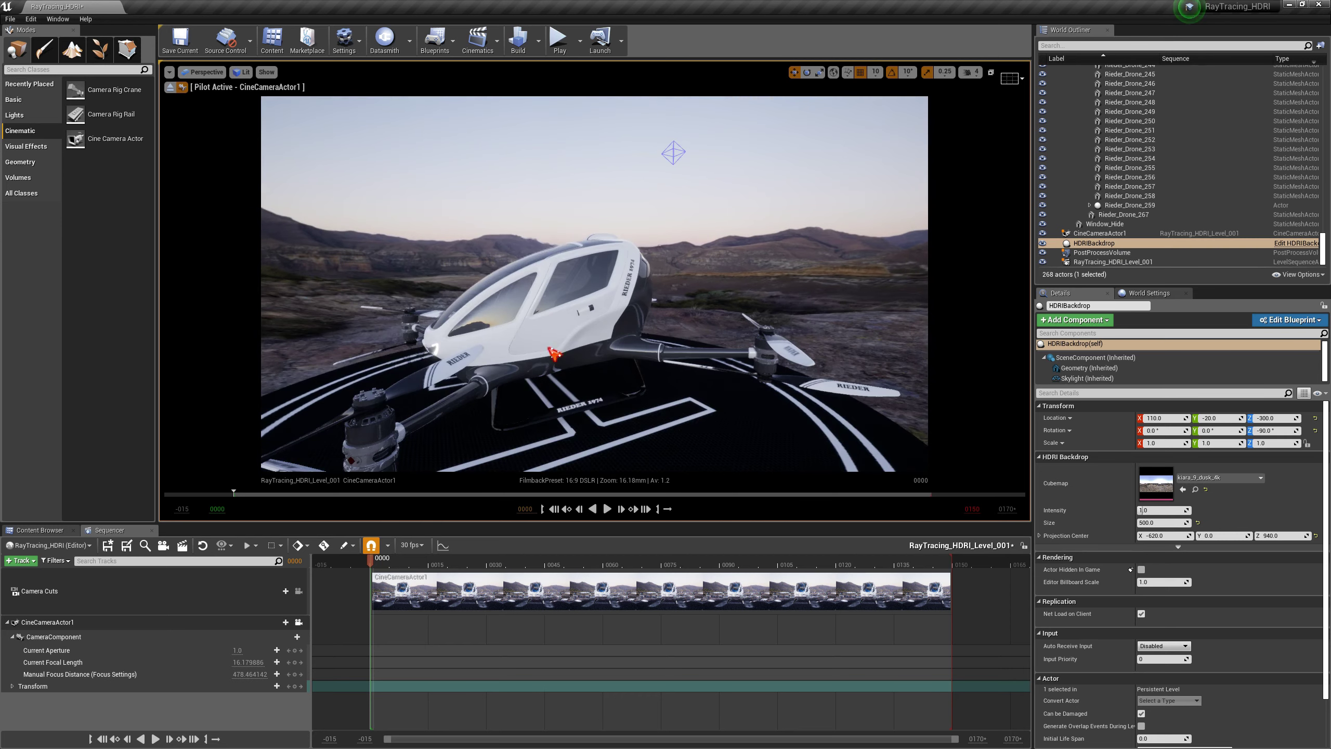
Select the trim of the drone's front side window, frame it and orbit around to inspect it up close and from afar.
click(512, 361)
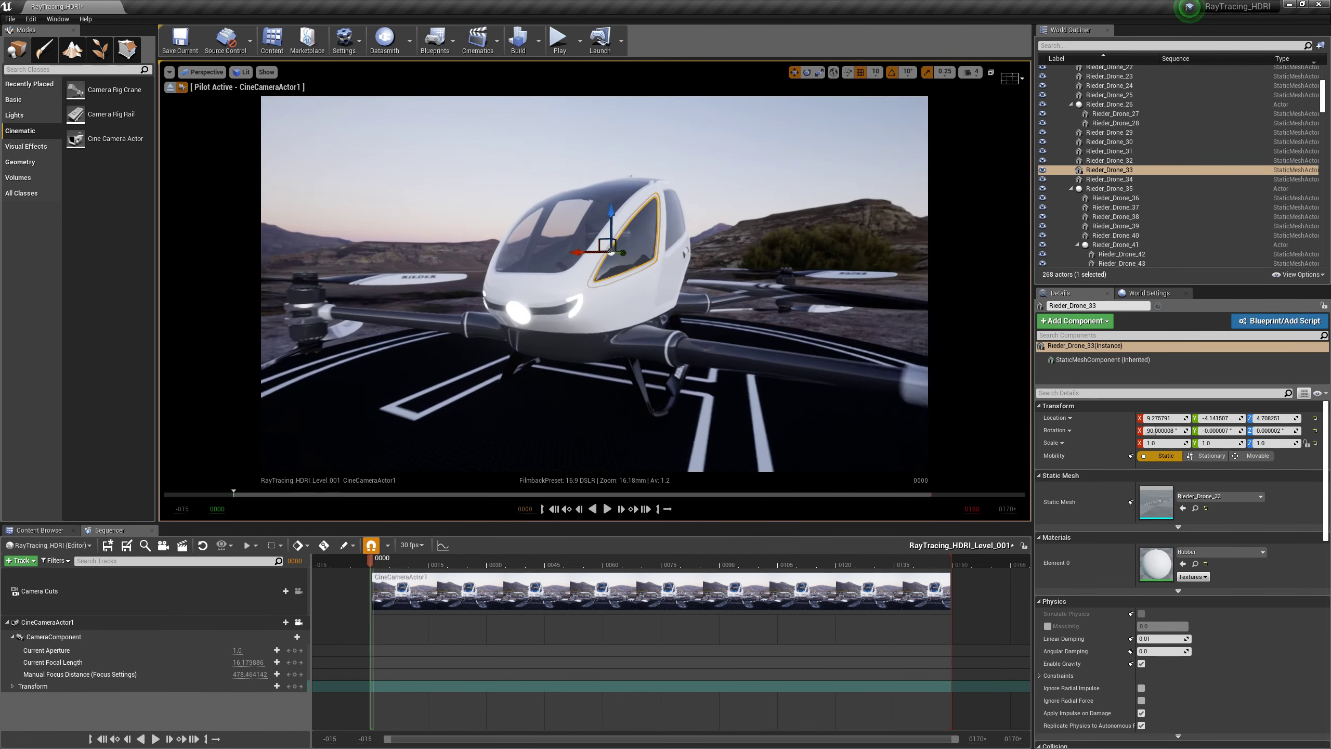
key(f)
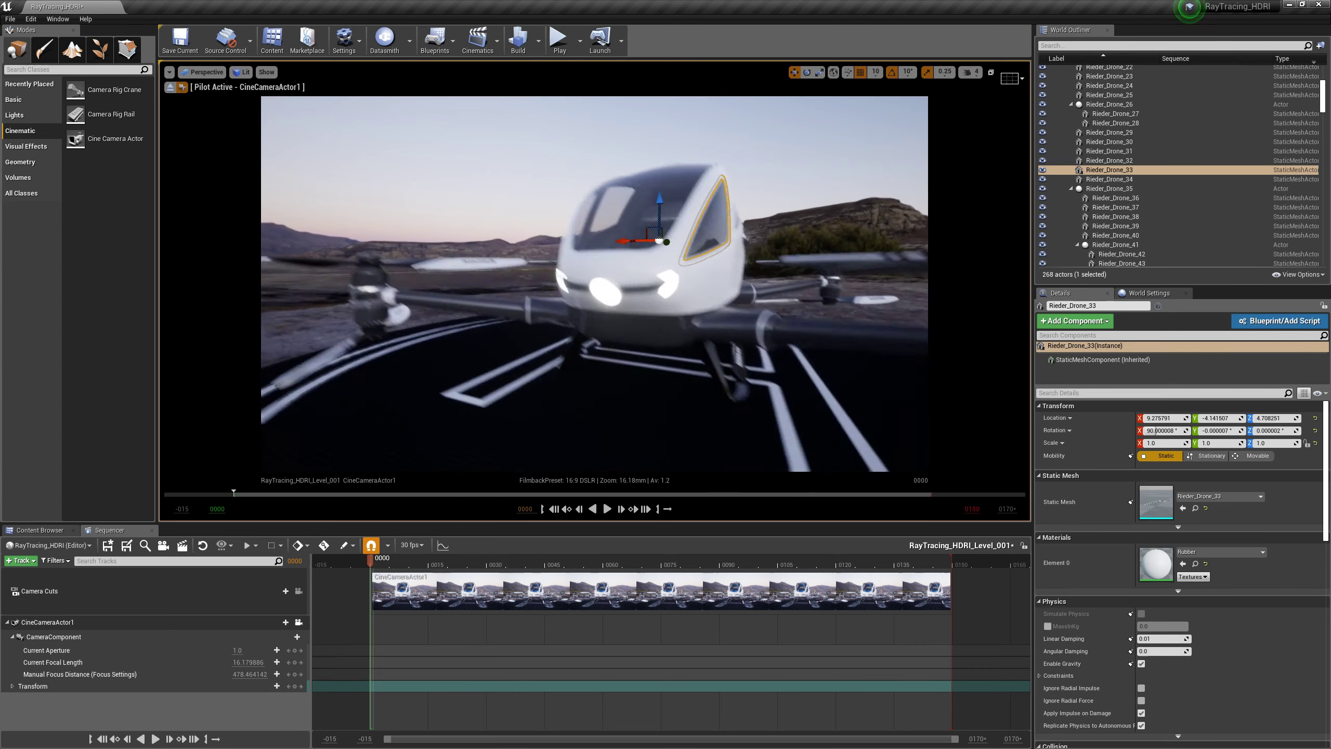
alt+right_drag(621, 365, 697, 365)
alt+drag(621, 365, 587, 365)
alt+drag(744, 366, 621, 366)
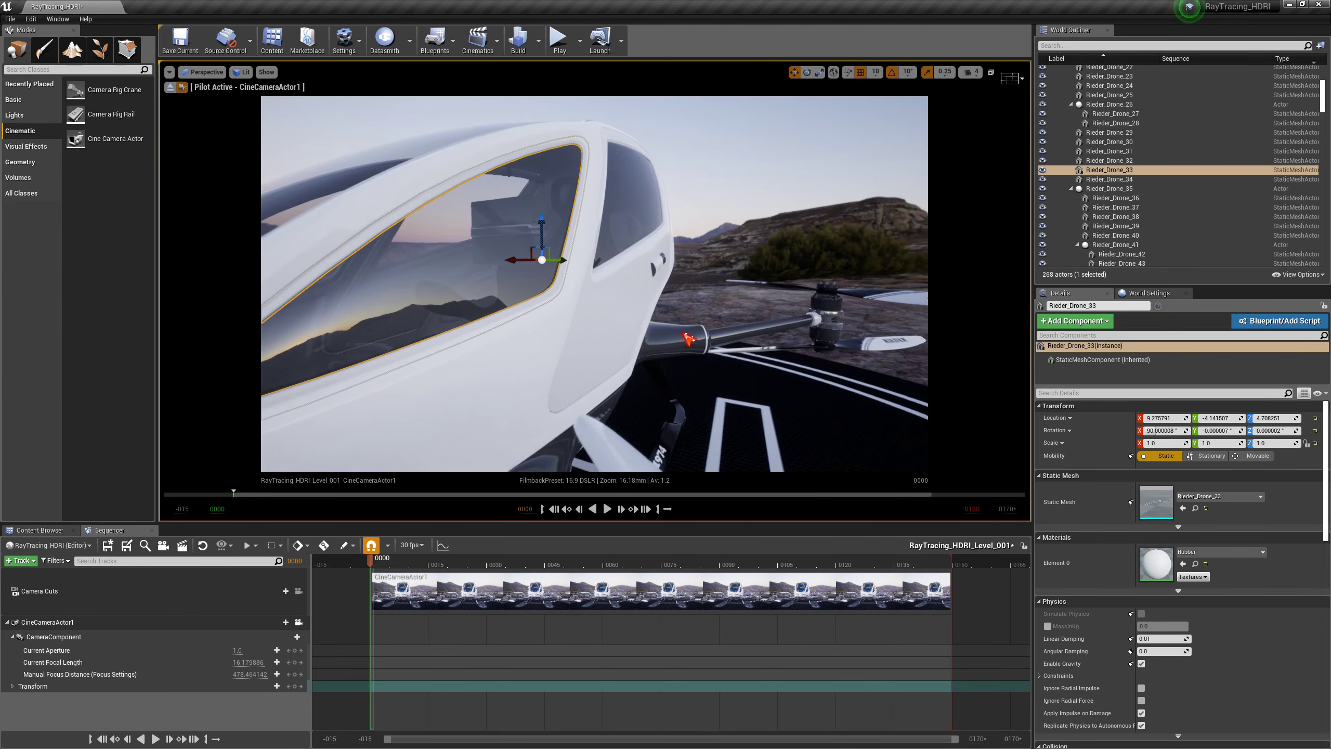
alt+right_drag(687, 335, 621, 335)
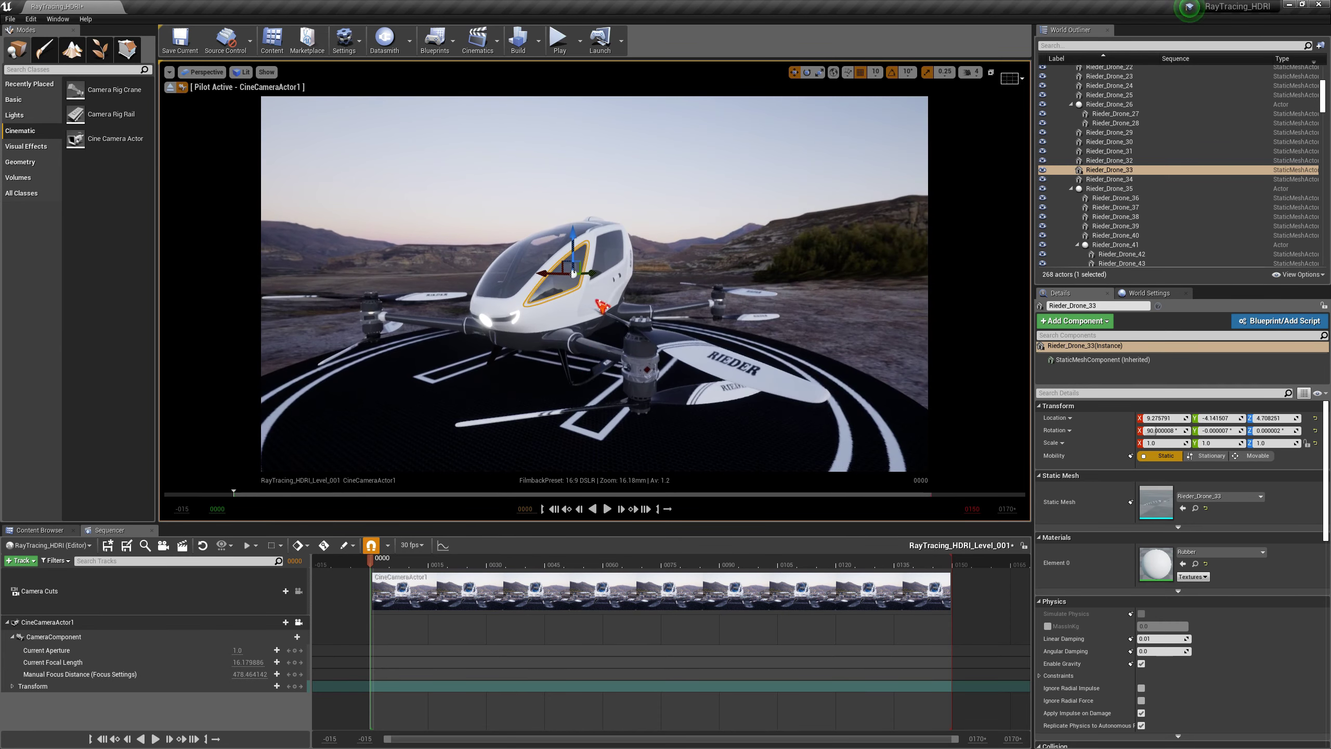
Select the HDRI Backdrop and examine the drone on its landing pad from wider front angles.
mouse_move(585, 372)
right_down()
mouse_move(581, 415)
mouse_move(581, 386)
mouse_move(548, 376)
mouse_move(593, 360)
right_up()
mouse_move(594, 359)
mouse_down()
mouse_move(642, 294)
mouse_move(597, 377)
mouse_up()
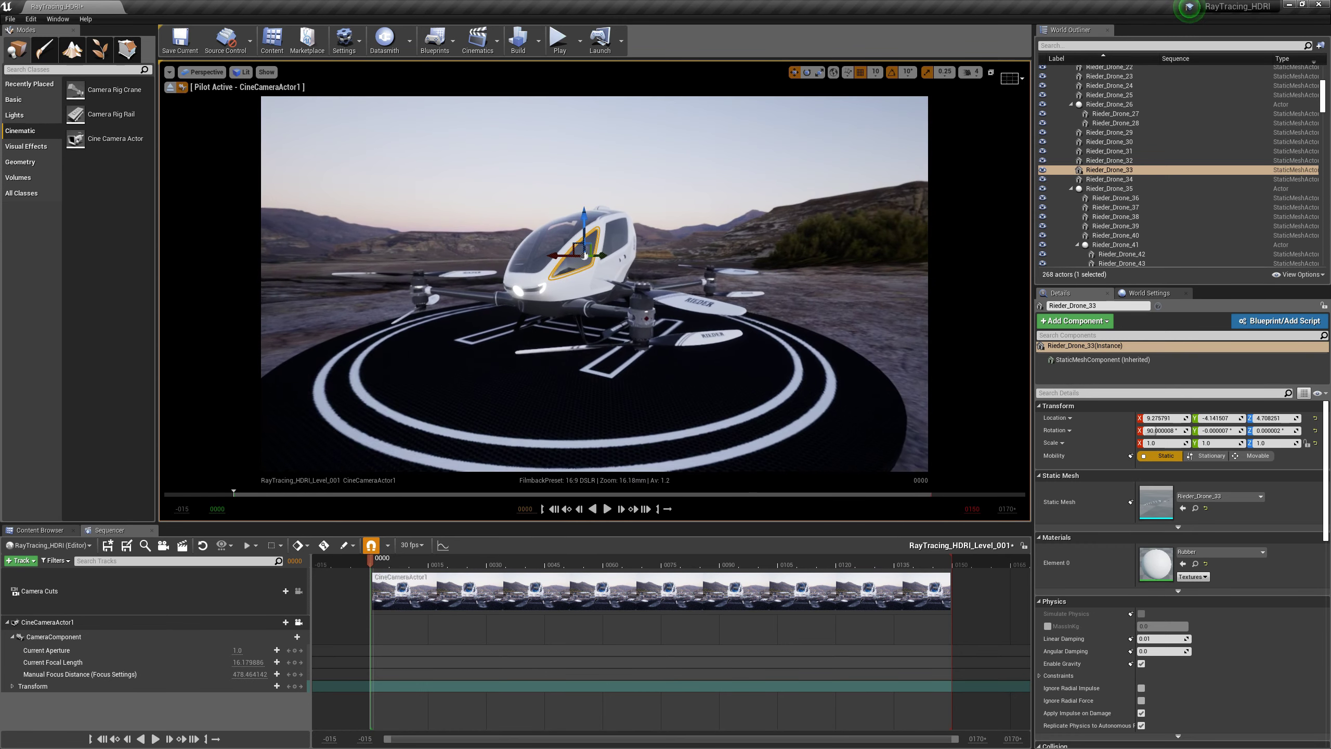
mouse_move(623, 349)
middle_down()
mouse_move(622, 246)
mouse_move(655, 294)
mouse_move(613, 323)
mouse_move(616, 356)
middle_up()
right_drag(627, 359, 627, 360)
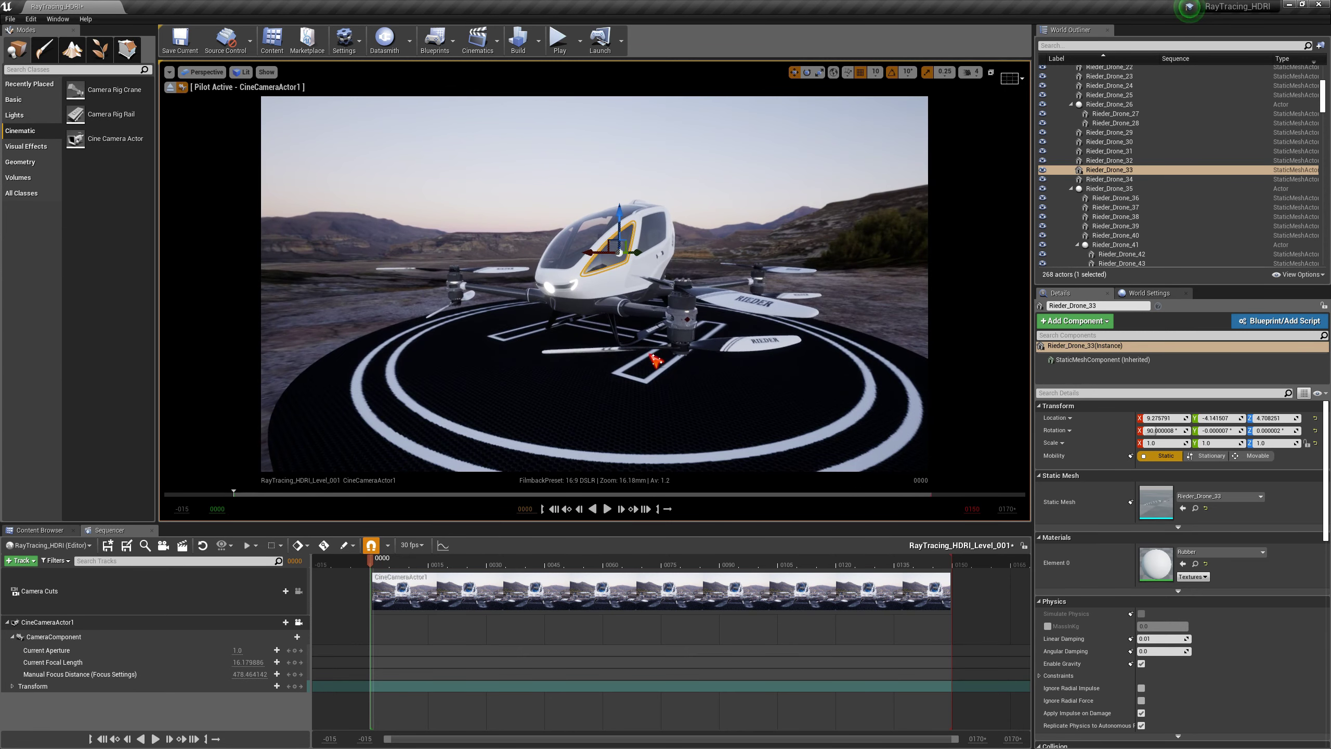
drag(577, 358, 545, 398)
click(648, 321)
click(617, 219)
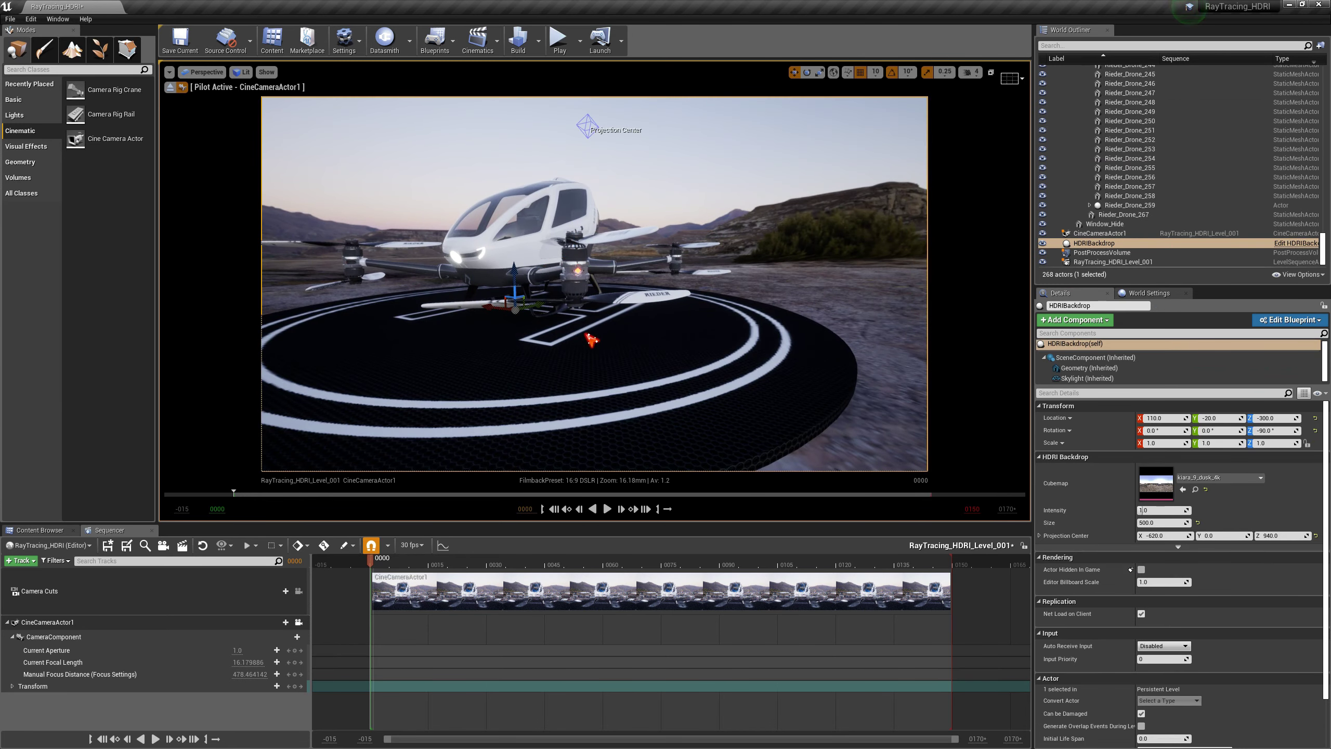
key(g)
drag(576, 335, 576, 284)
right_drag(629, 366, 634, 372)
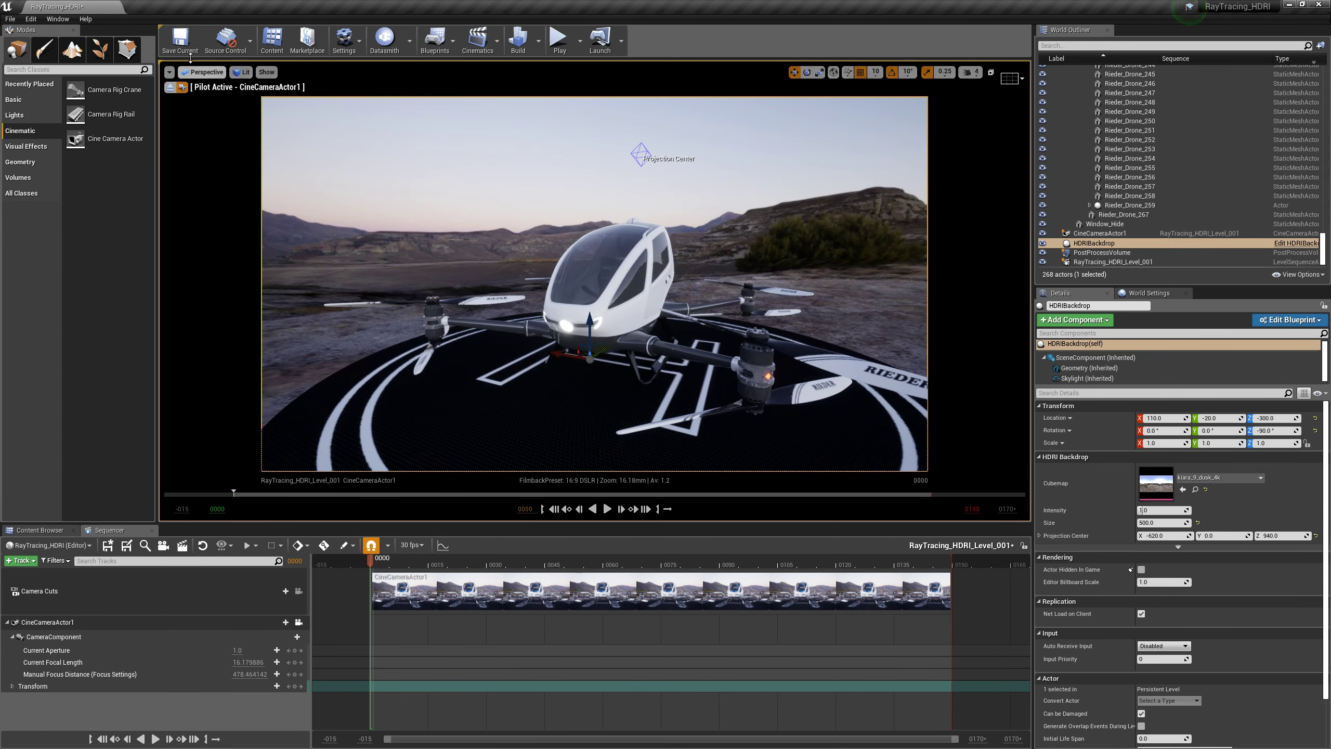
Save the current RayTracing_HDRI map together with all other modified project files.
click(180, 41)
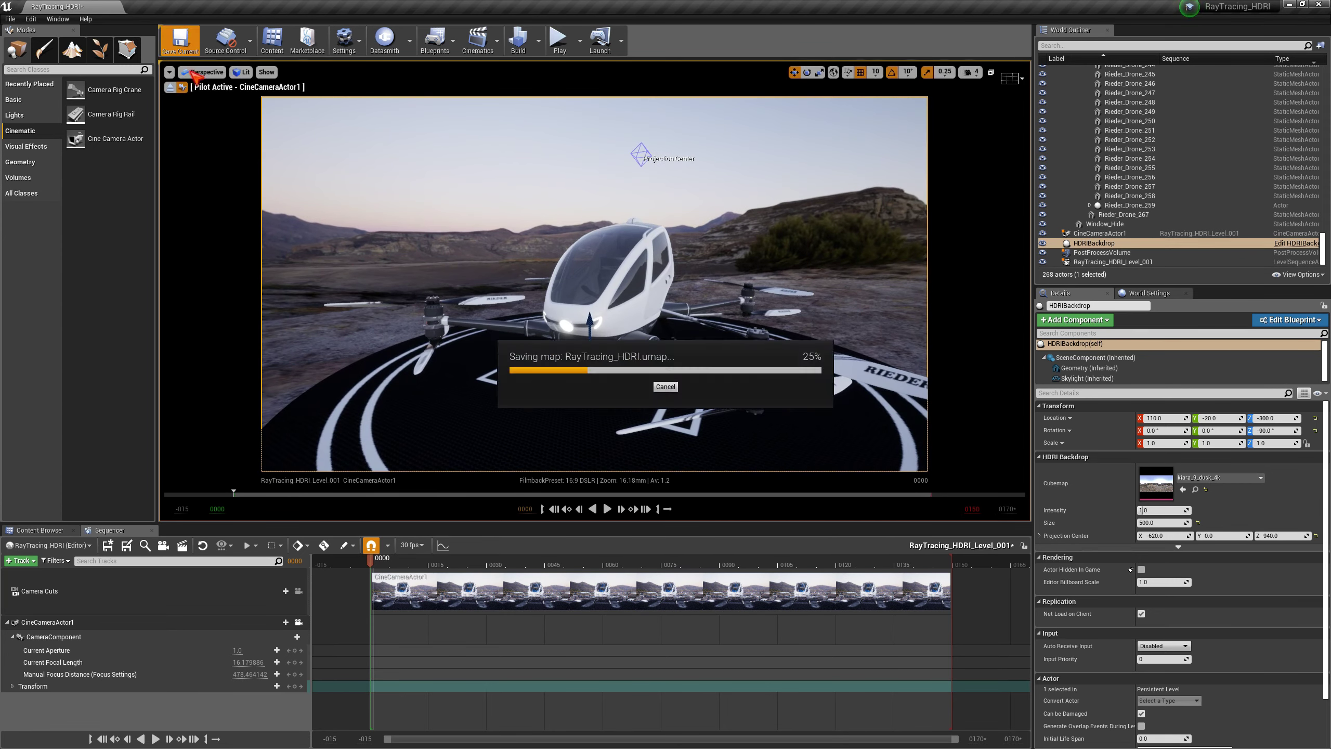
click(10, 19)
click(48, 118)
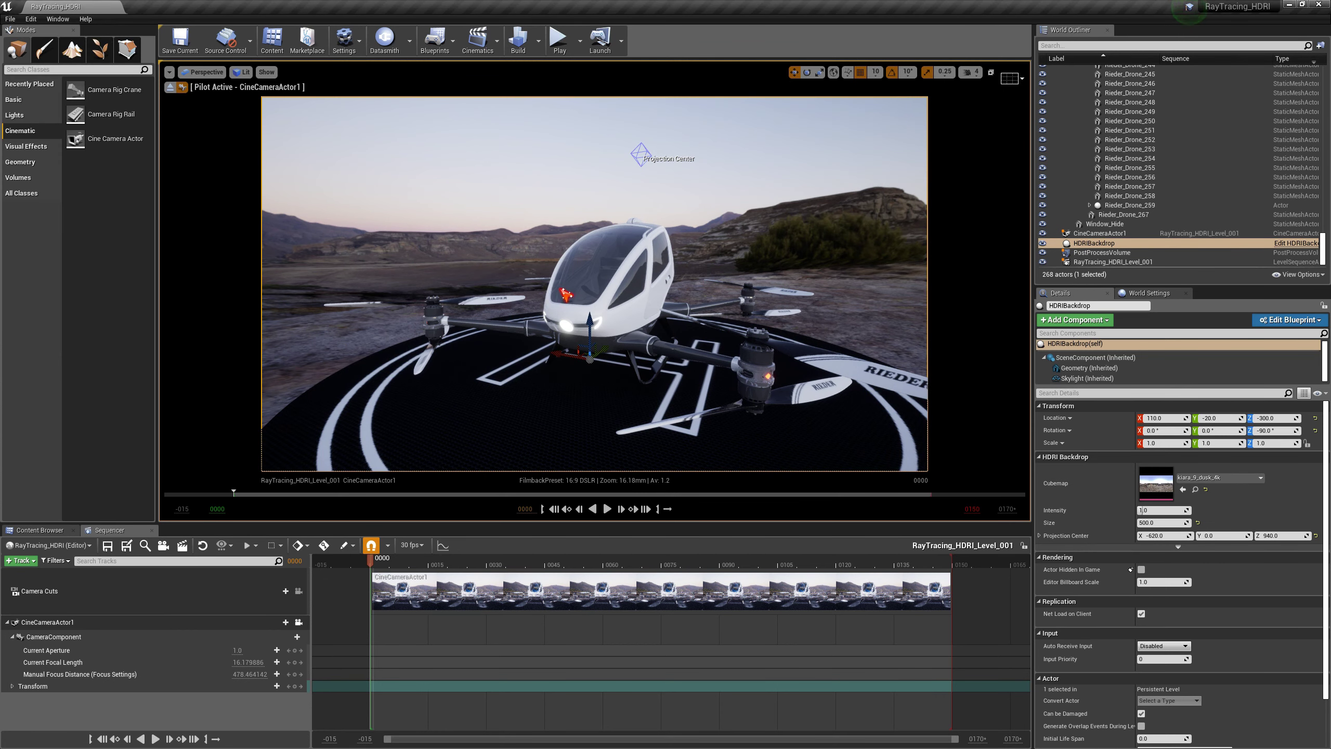
Shift the HDRI Backdrop to X location 20 and compose a three-quarter front camera view of the drone.
middle_drag(567, 295, 548, 293)
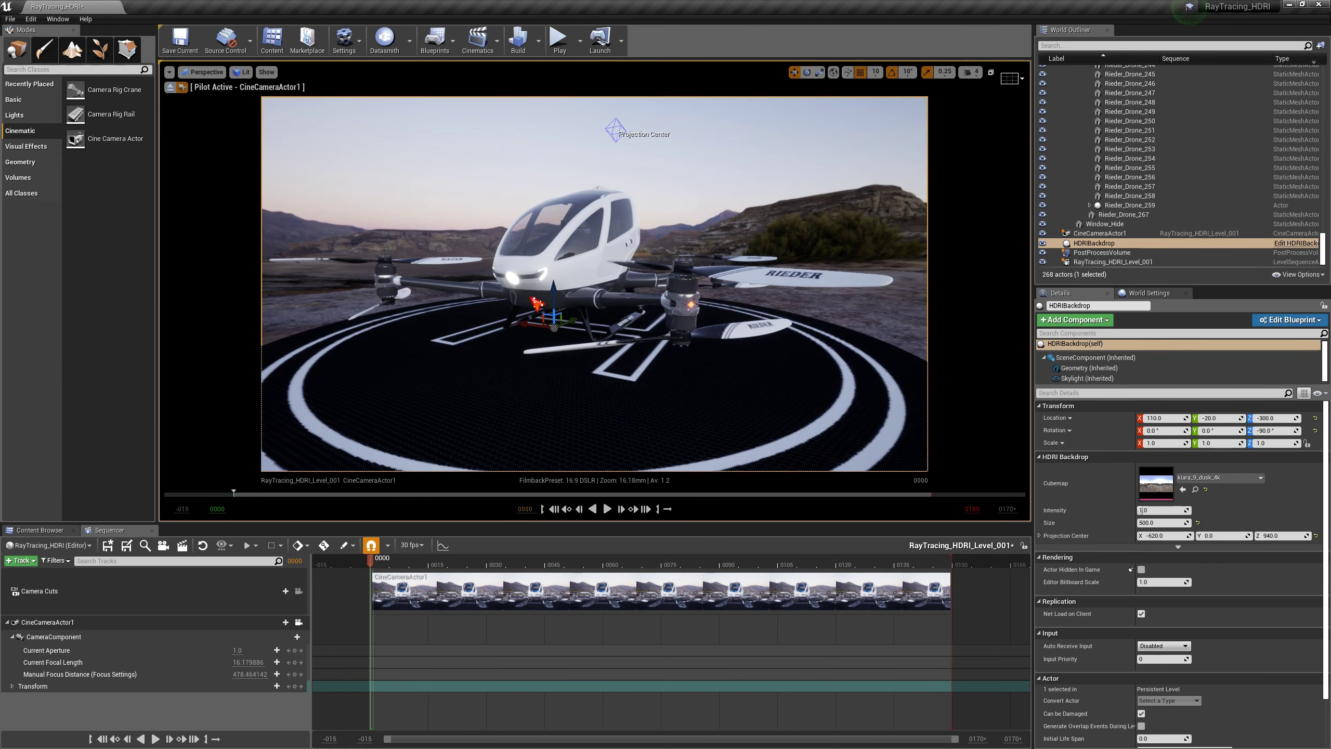
right_drag(686, 398, 614, 382)
drag(614, 368, 732, 375)
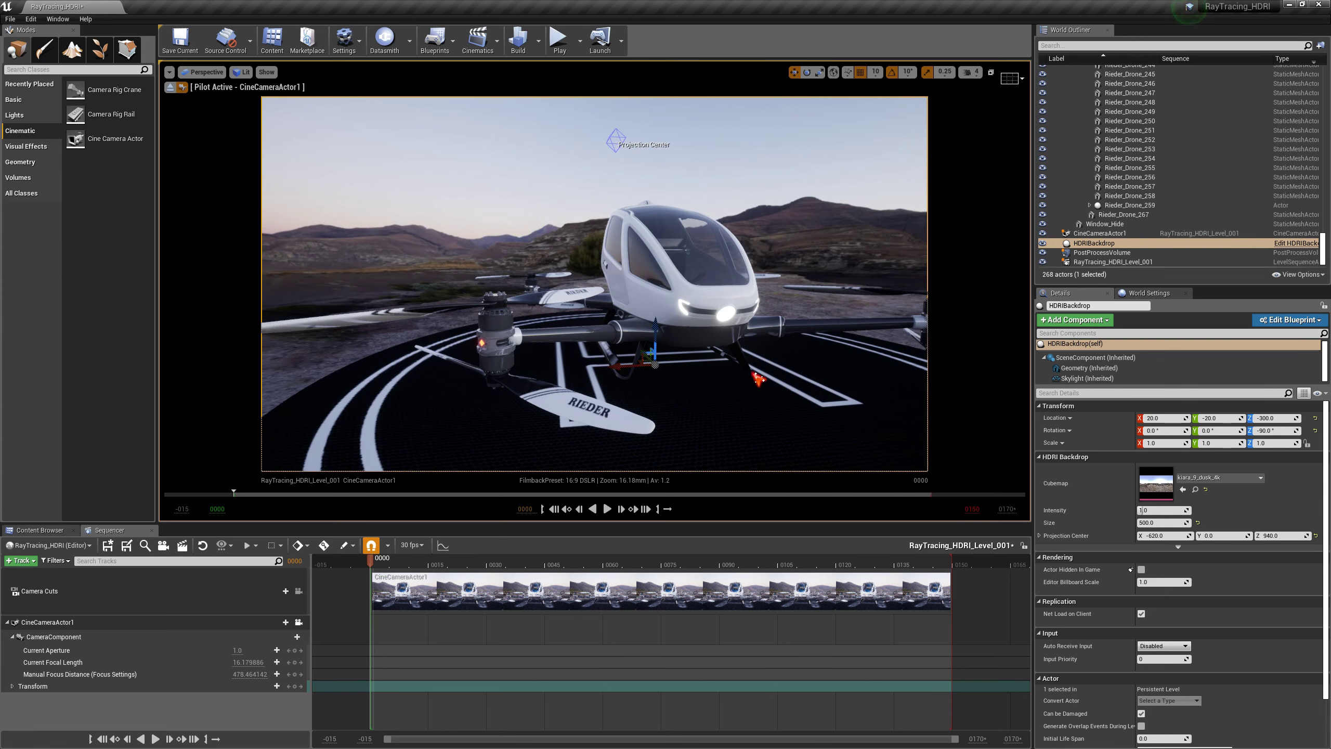
mouse_move(745, 379)
mouse_down()
mouse_move(660, 386)
mouse_move(669, 401)
mouse_move(500, 354)
mouse_up()
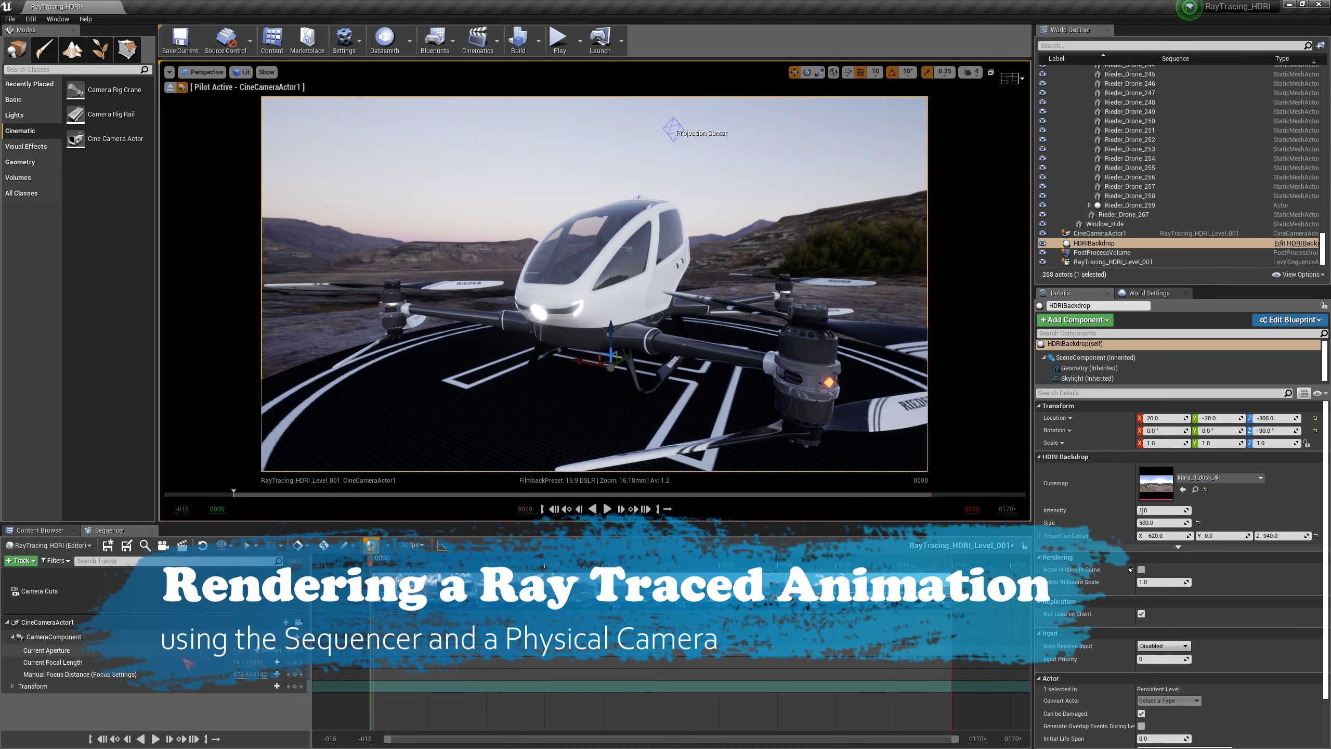
Expand the camera's Transform channels in a taller Sequencer and enable automatic keying with all edits allowed.
click(12, 686)
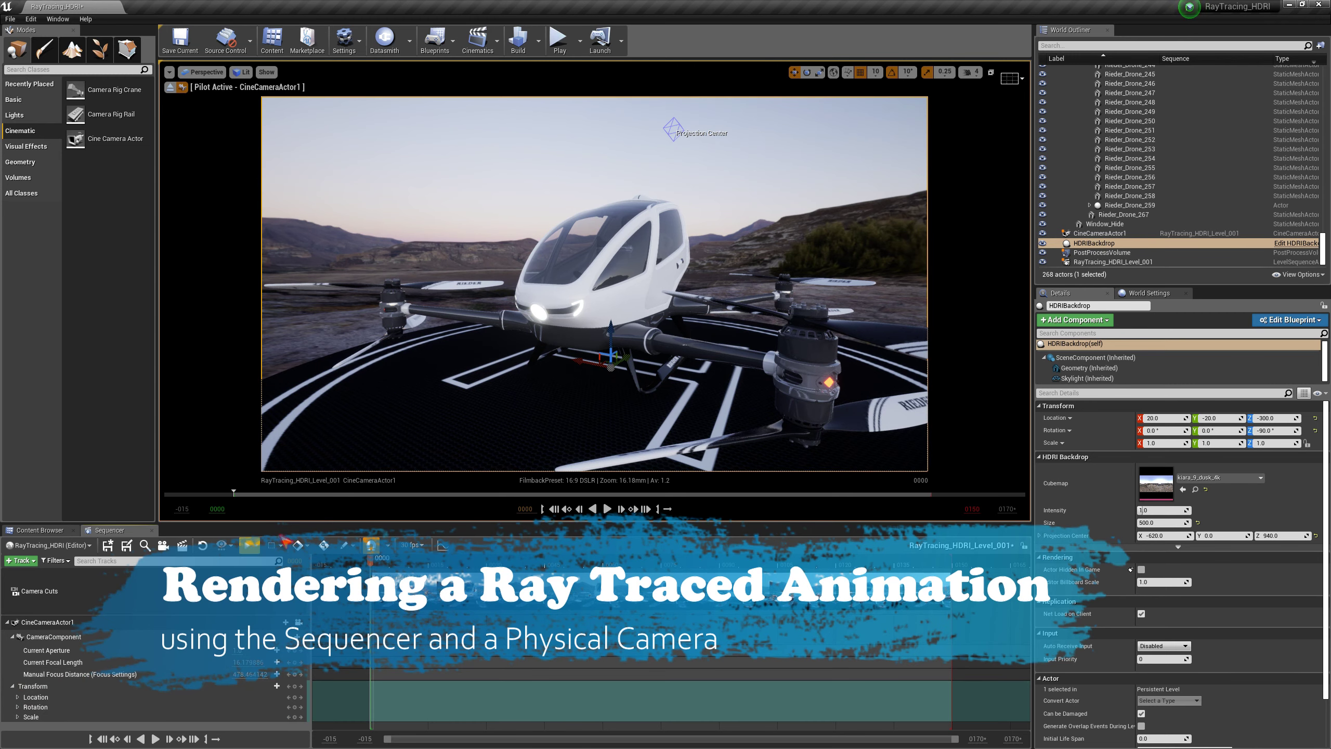
drag(283, 524, 283, 425)
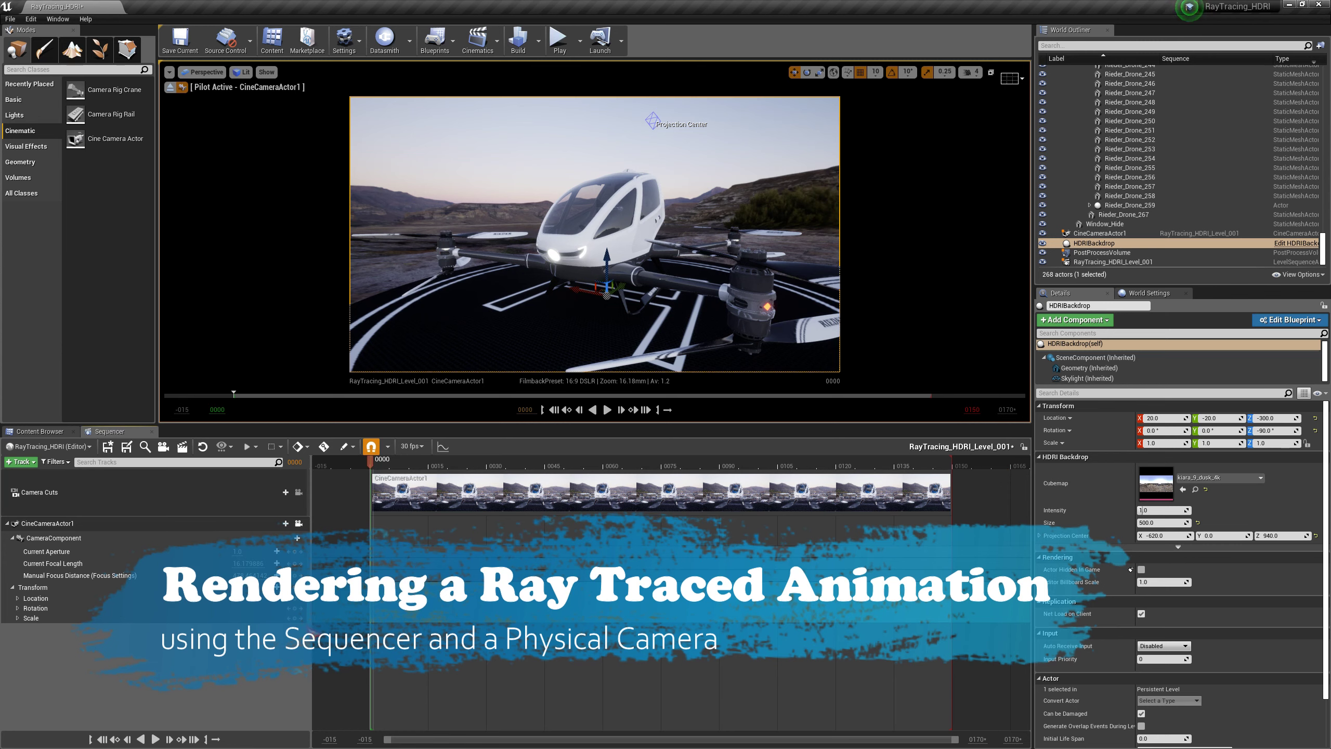
click(349, 448)
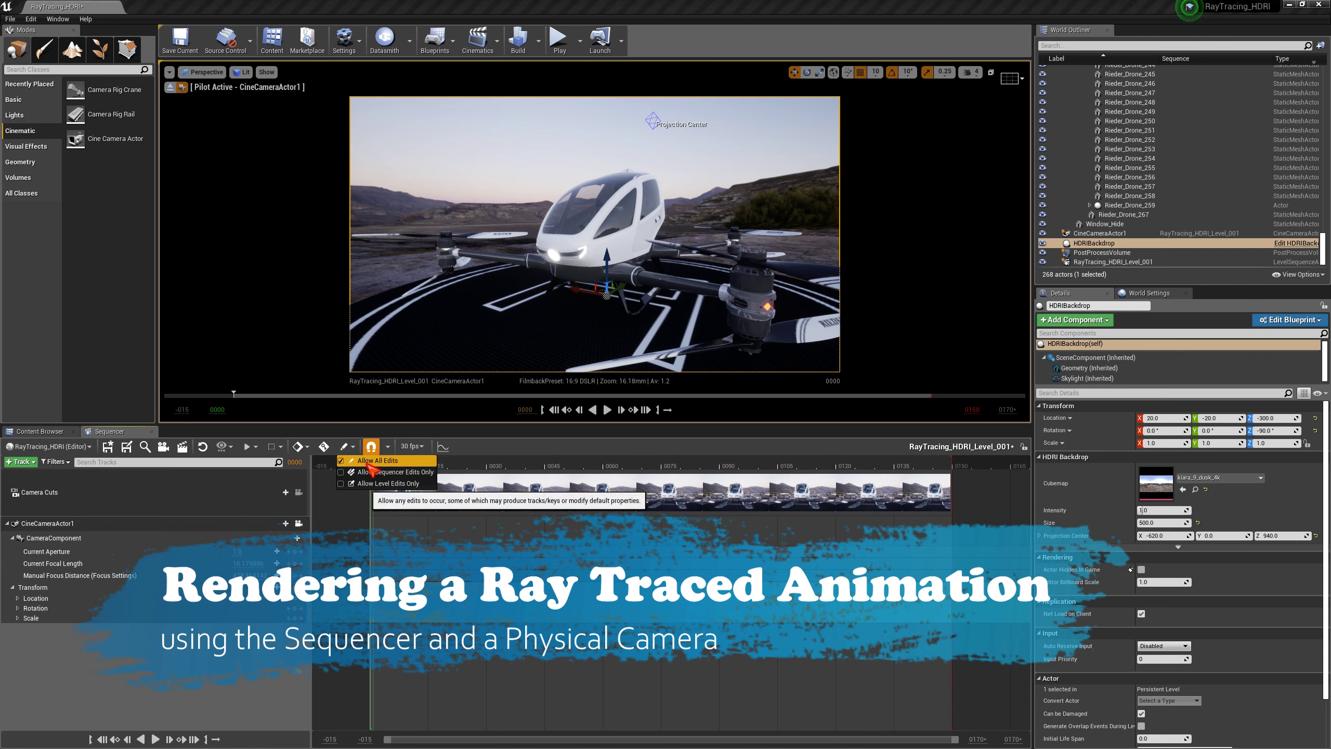
click(361, 460)
click(324, 446)
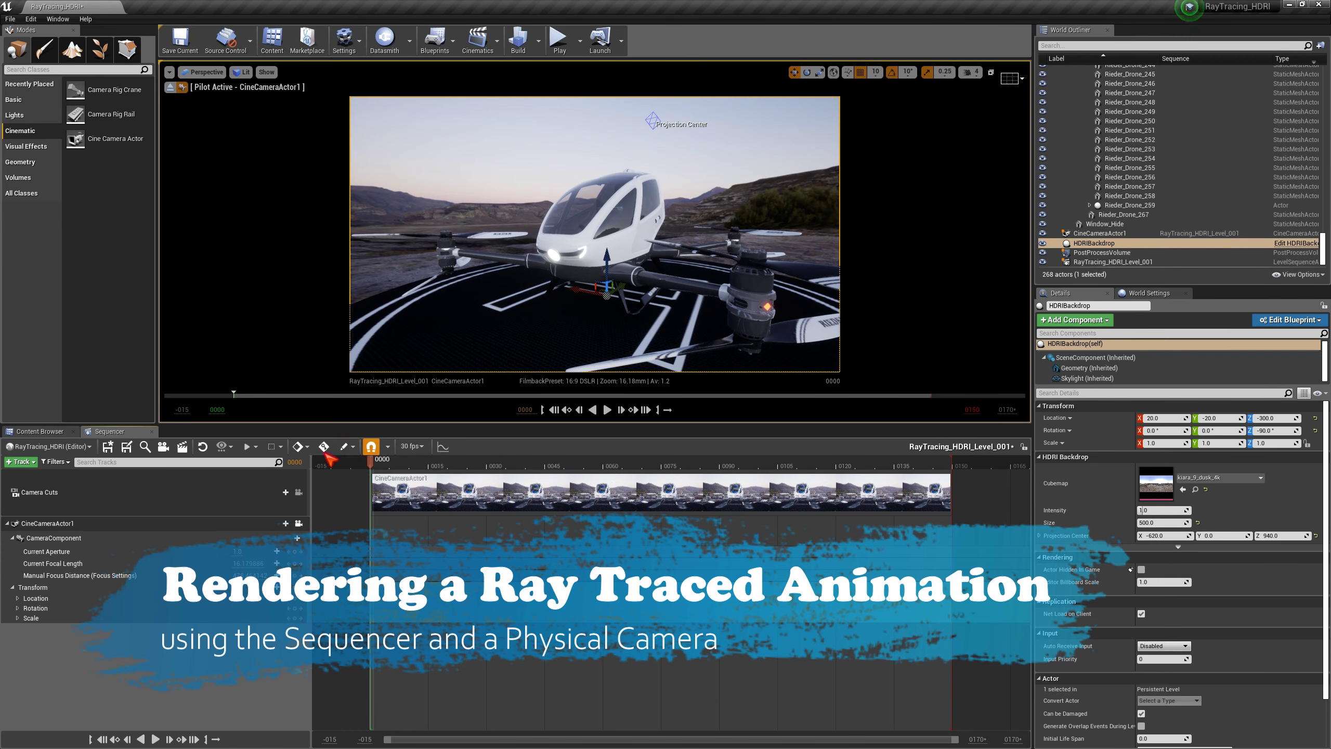
click(307, 447)
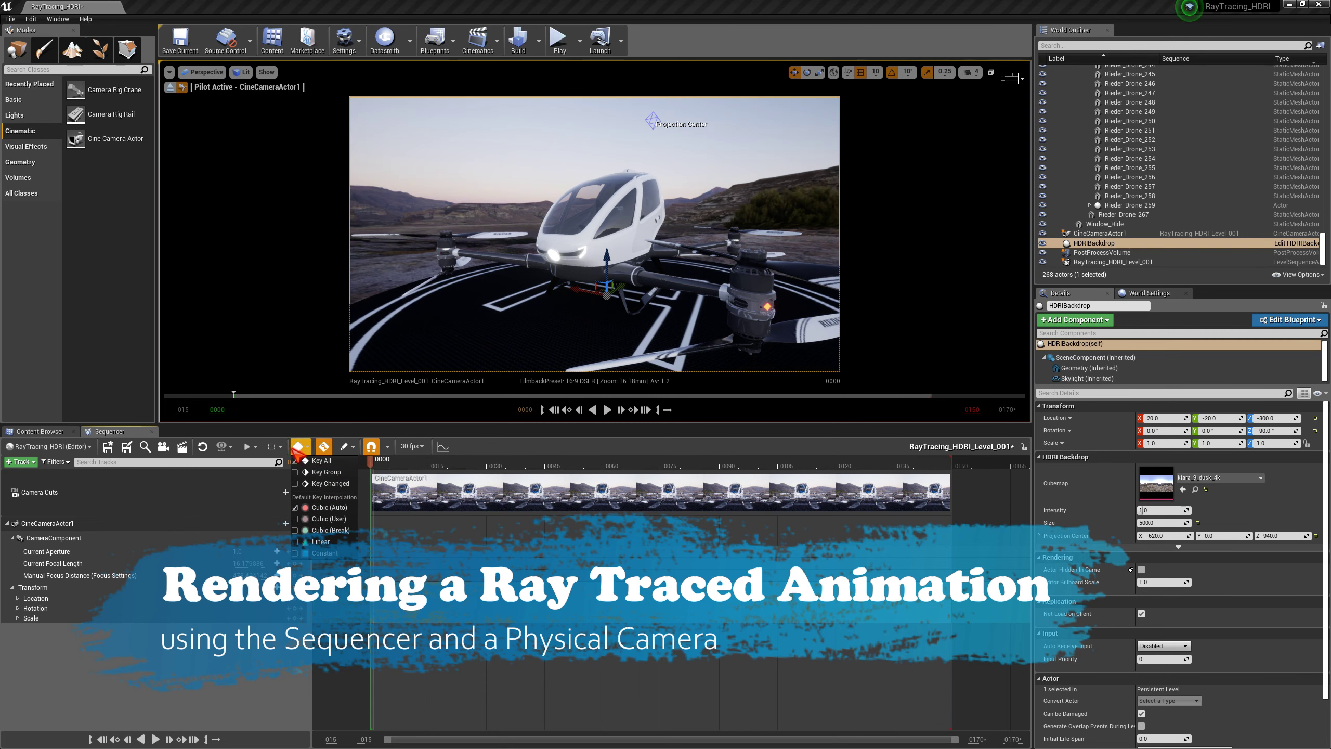
click(476, 443)
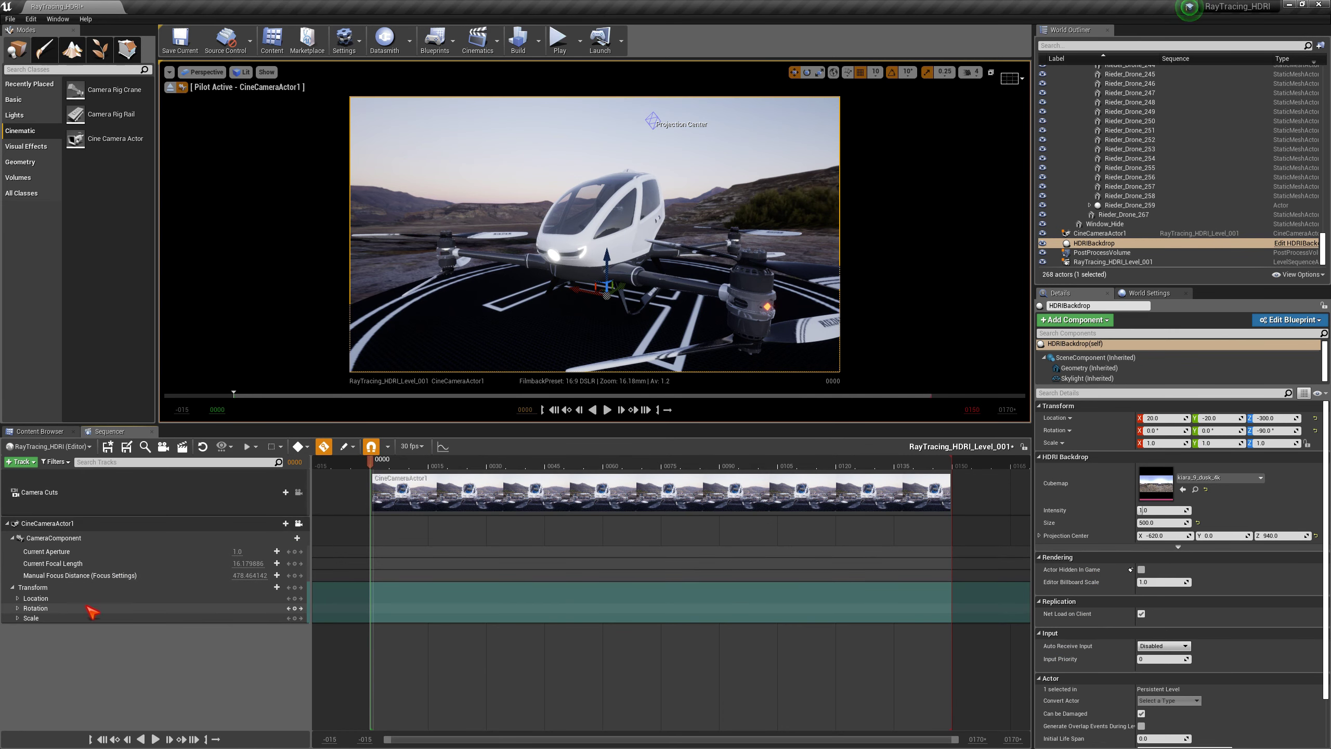
Add a Transform key for CineCameraActor1 at frame 0 and move the playhead to frame 150.
click(295, 587)
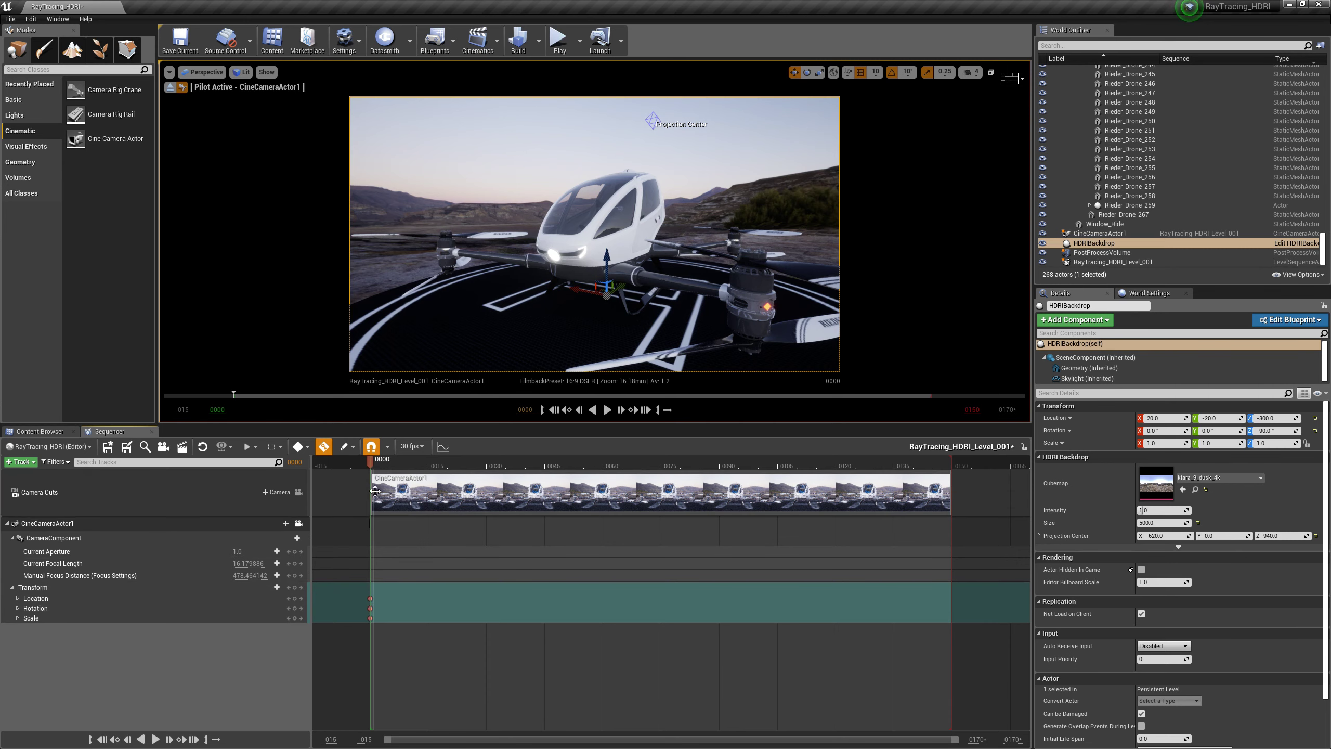
drag(373, 466, 956, 471)
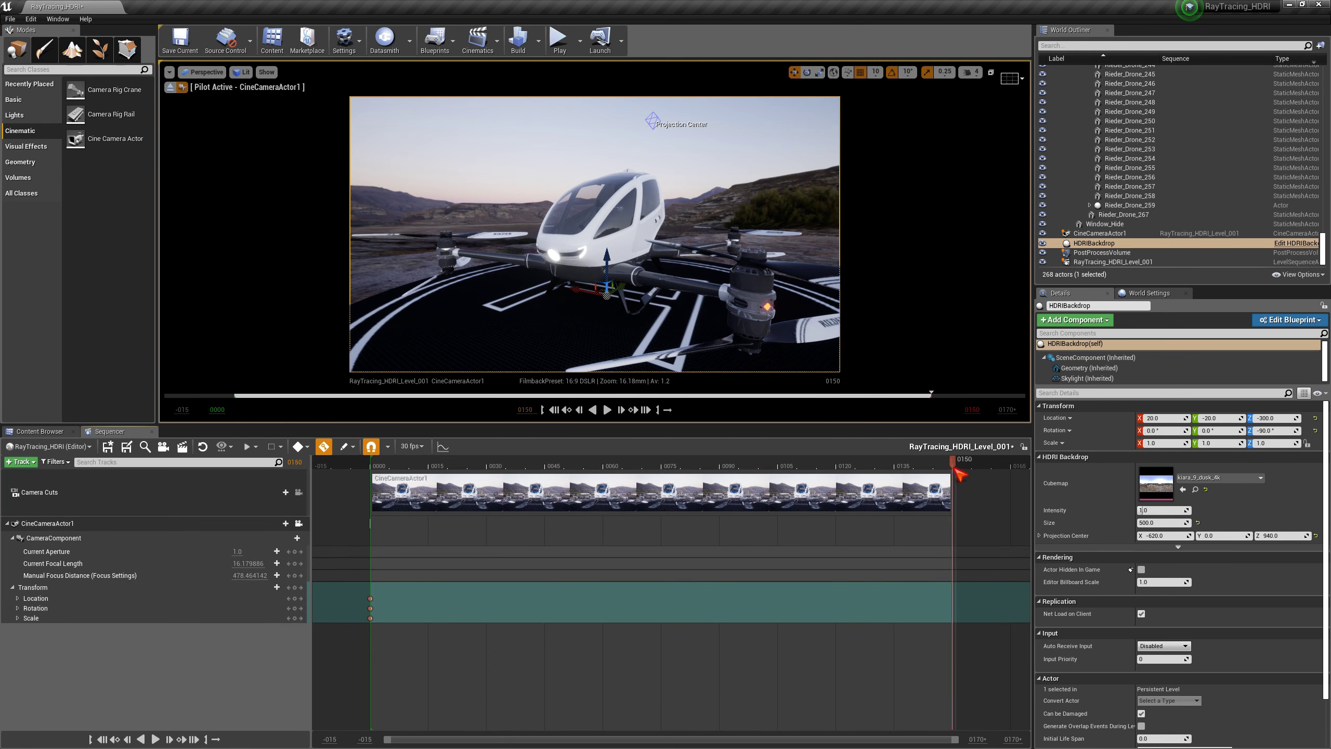
Move the camera around to the drone's side at frame 150 and undo the accidental HDRI Backdrop shift.
right_drag(712, 332, 705, 302)
drag(650, 321, 683, 350)
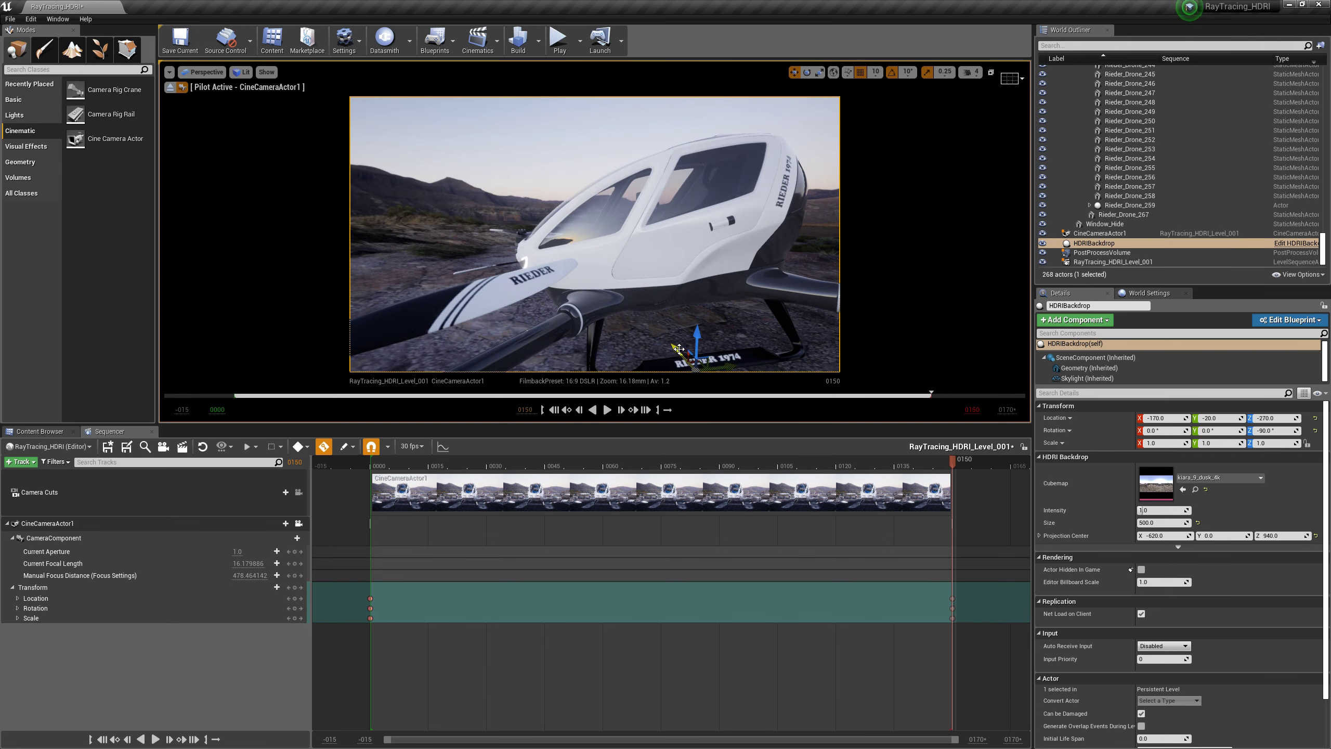
key(ctrl+z)
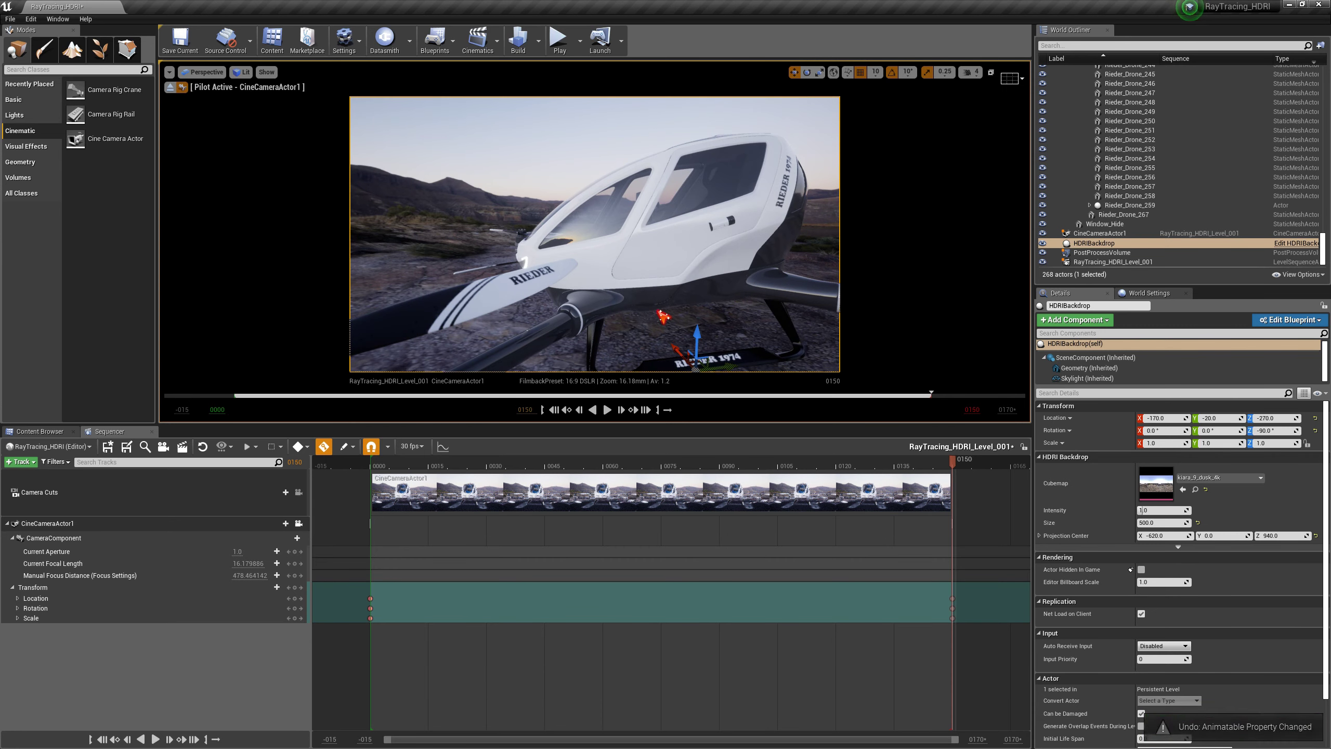
key(ctrl+z)
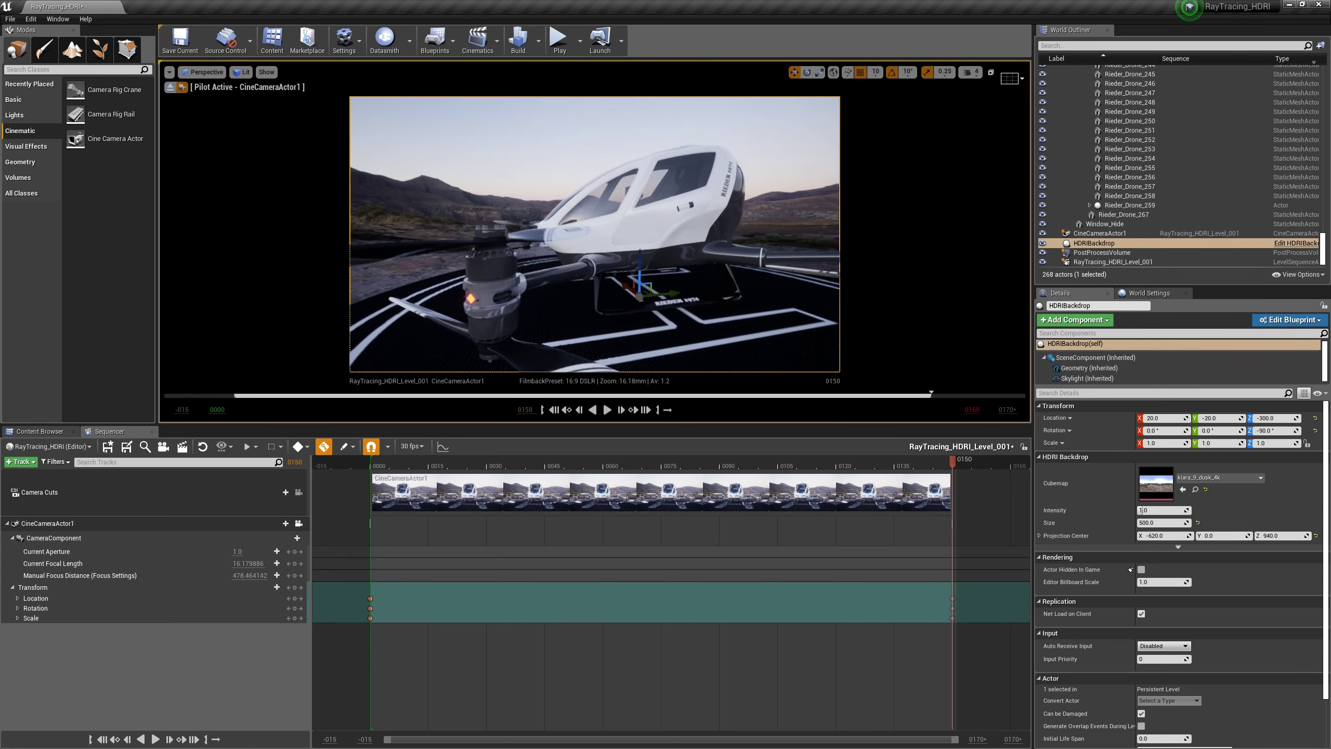
Play the camera animation from frame 0 to review the move and return to frame 0.
drag(953, 460, 379, 496)
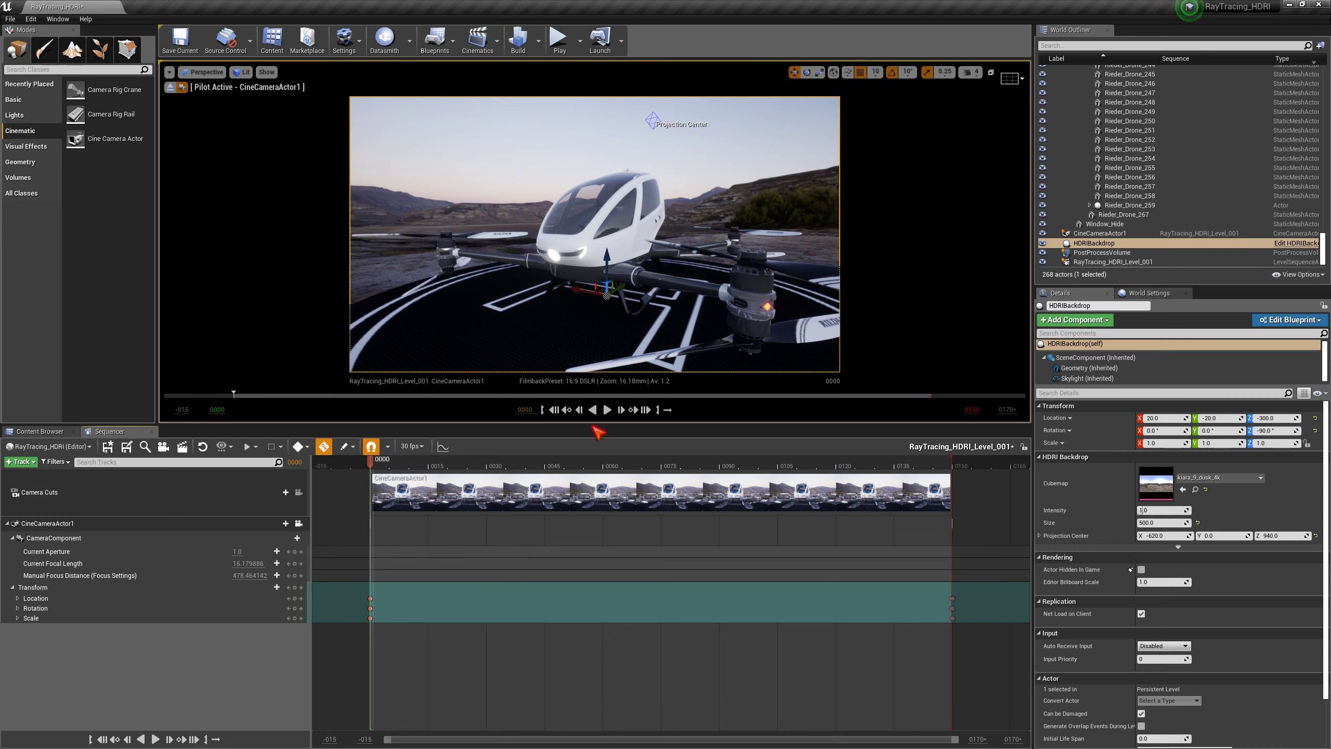
click(609, 411)
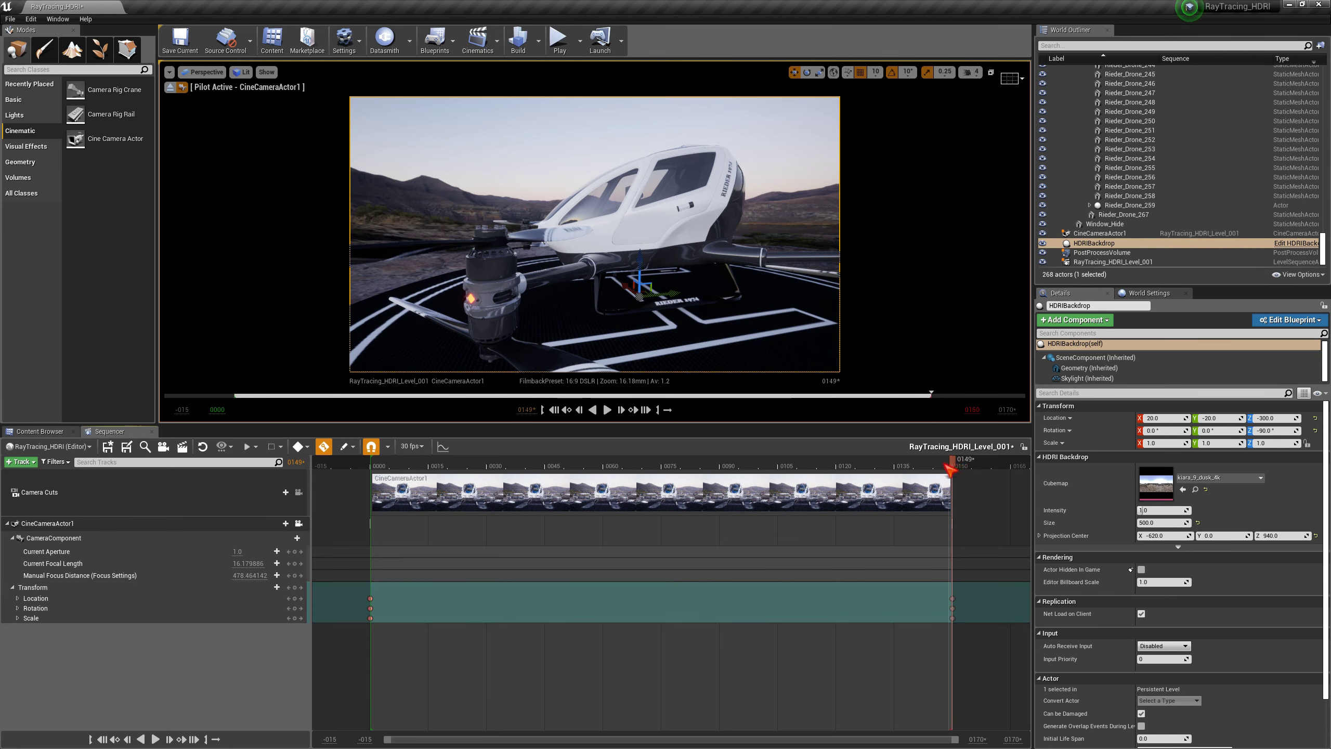
drag(950, 469, 381, 485)
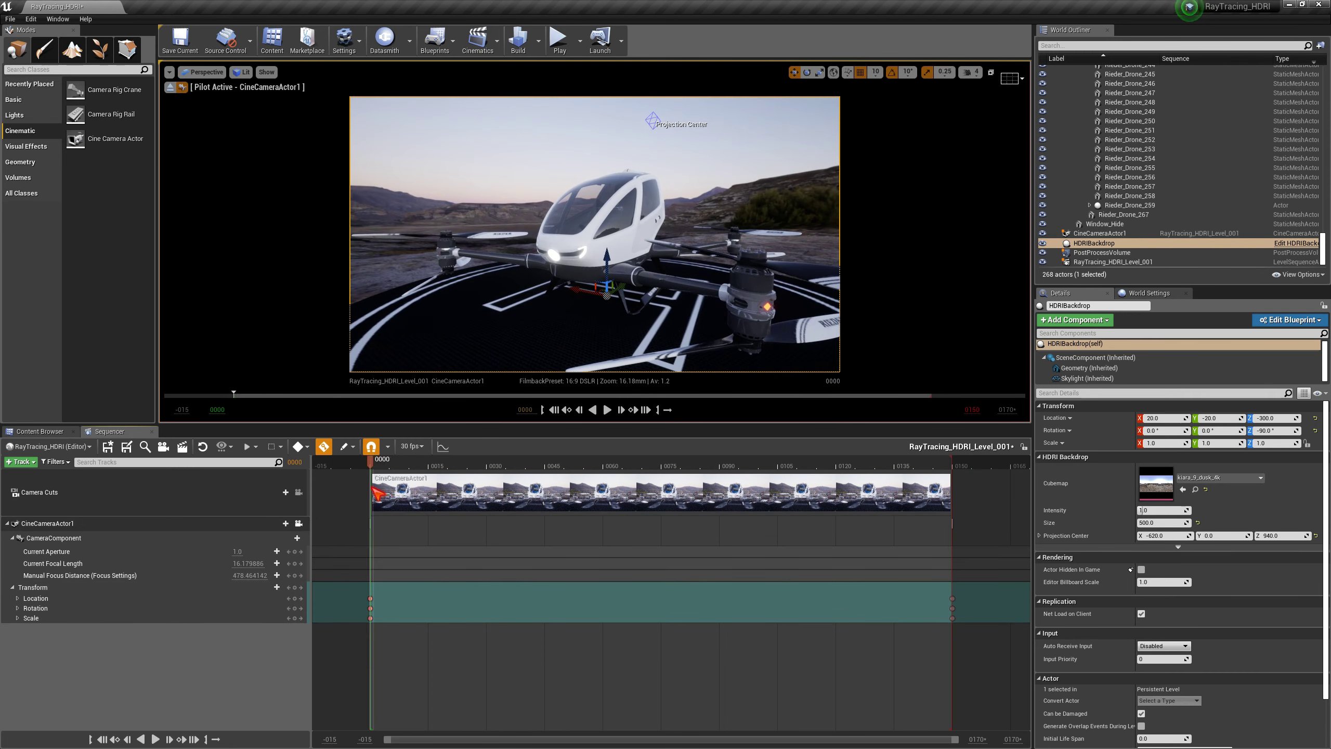
Open the curve editor at full size and show CineCameraActor1's Transform curves with their channels expanded.
click(443, 447)
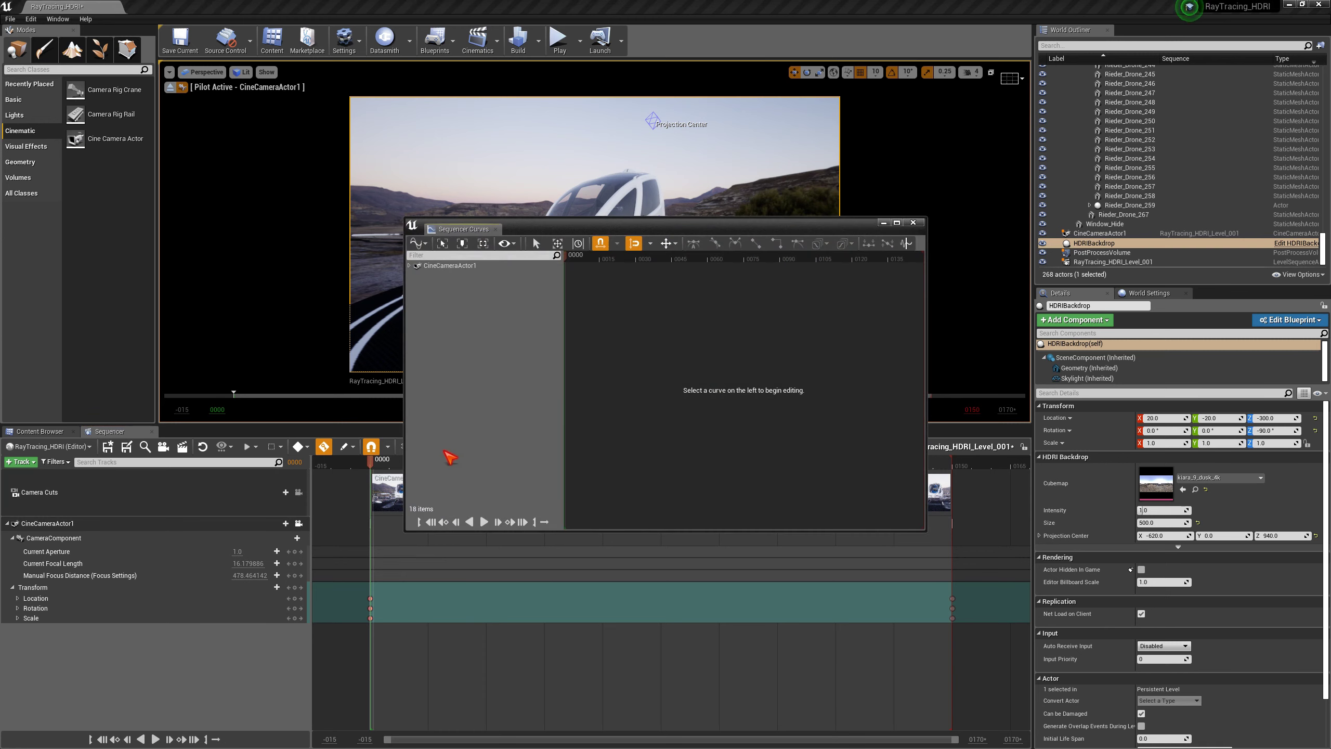
drag(589, 227, 515, 191)
click(823, 187)
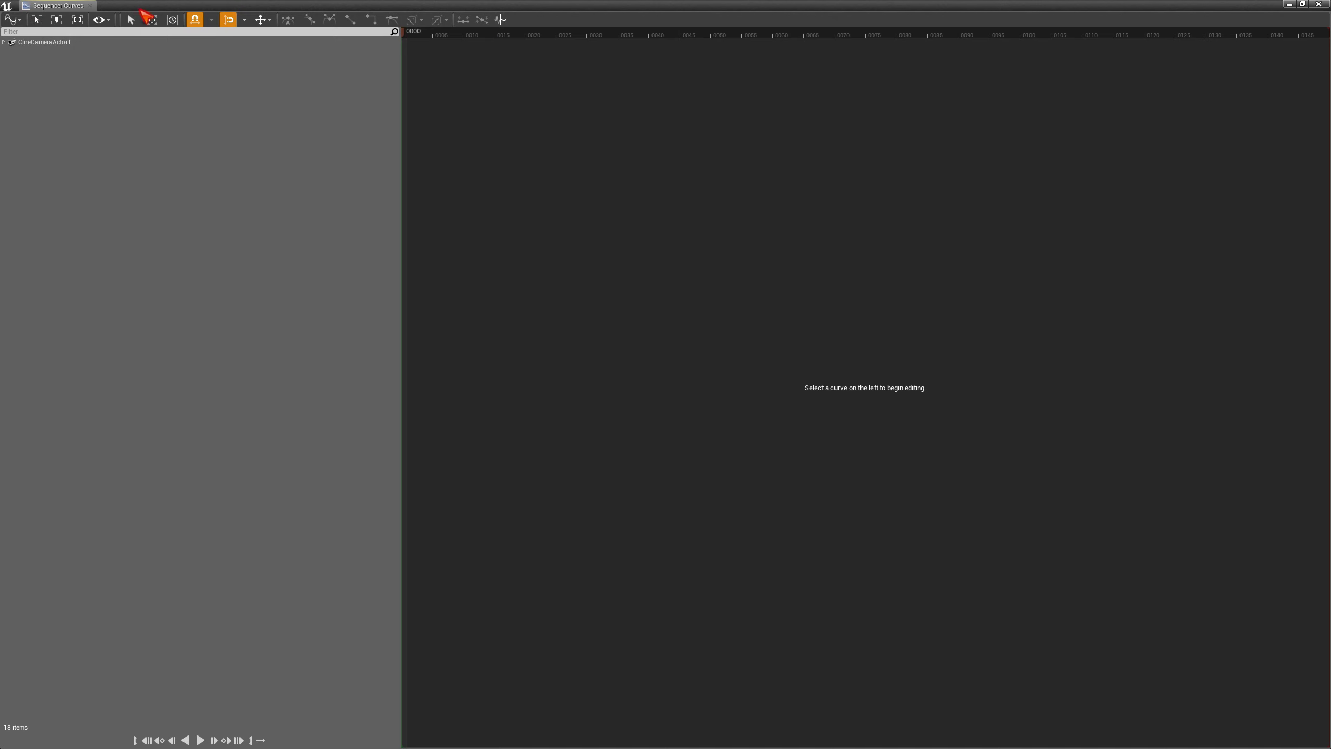
double_click(140, 8)
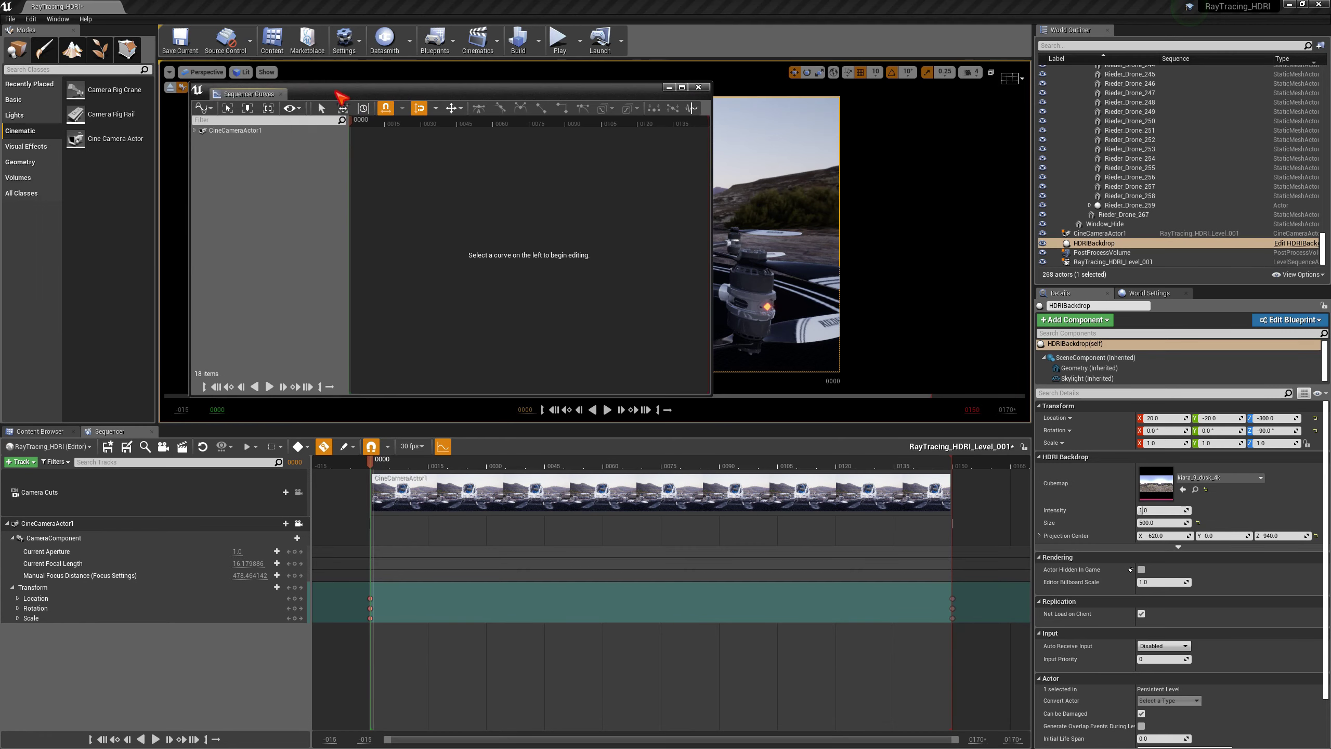
click(683, 90)
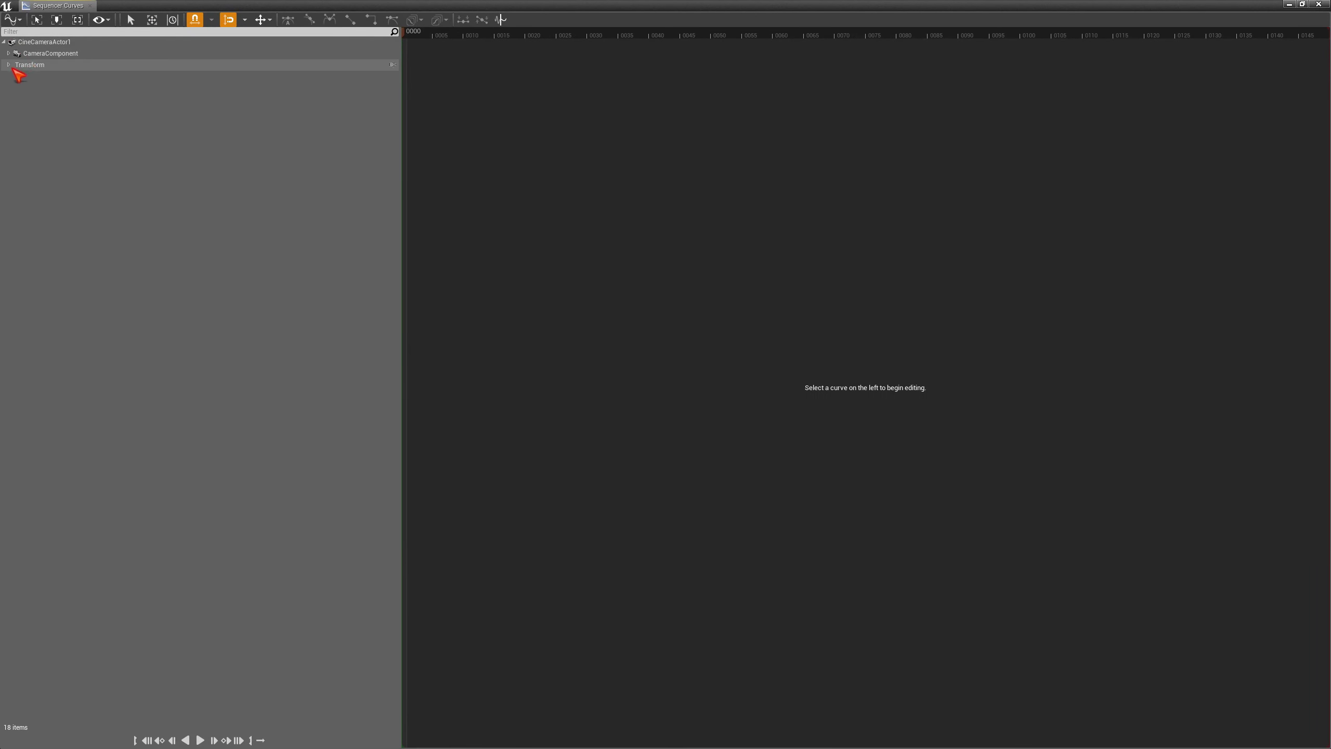
click(7, 65)
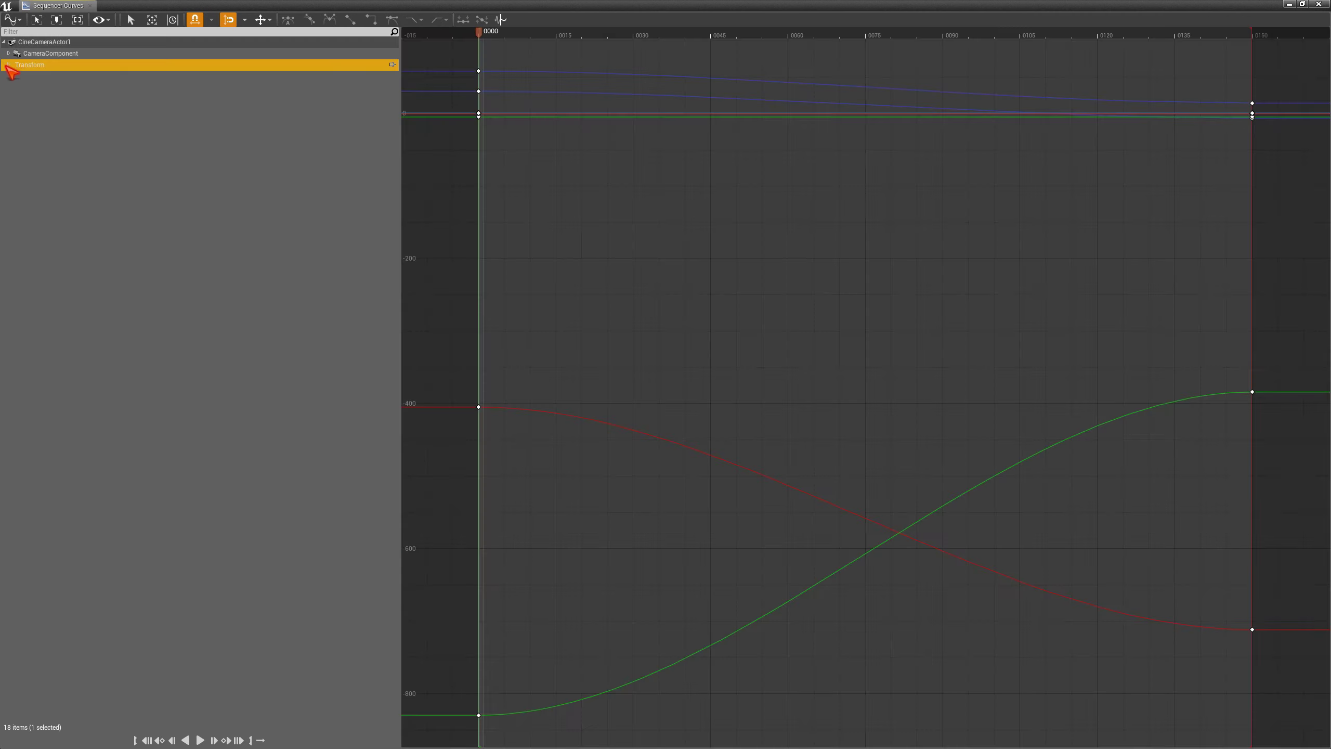
click(1302, 4)
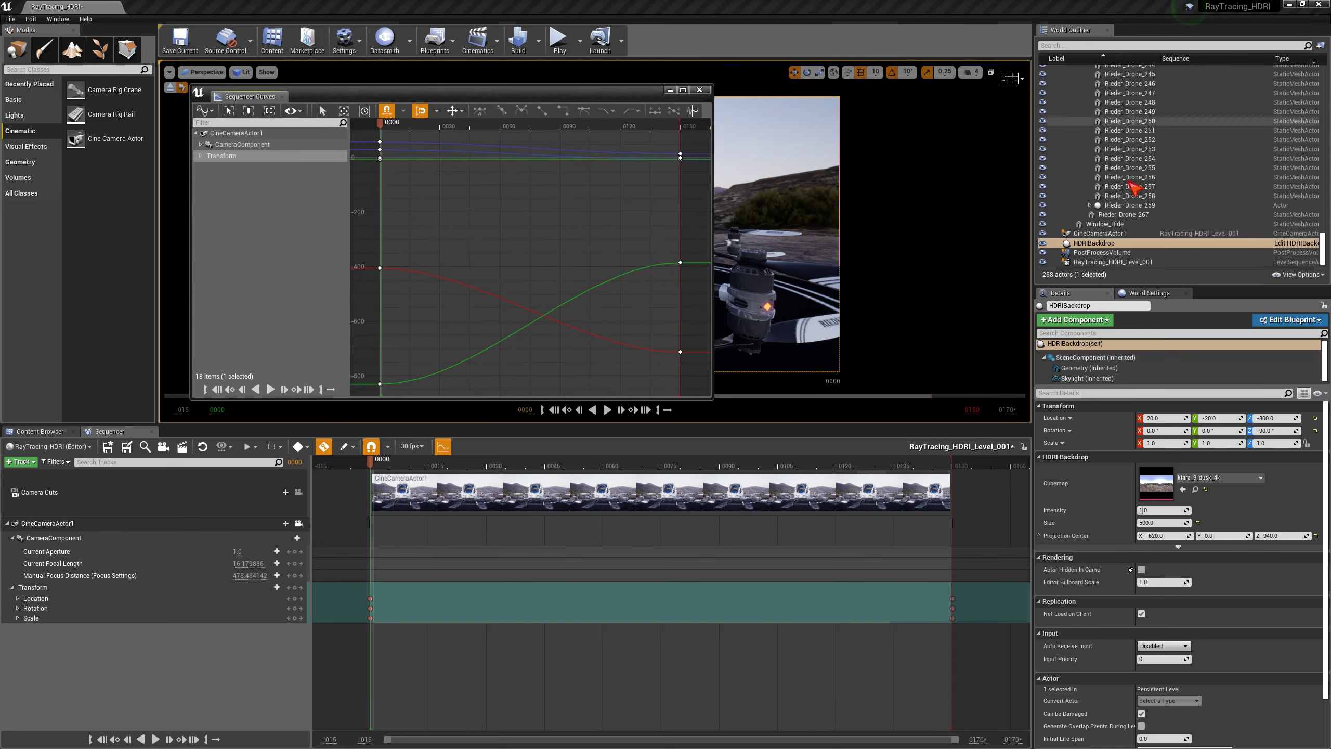
click(683, 91)
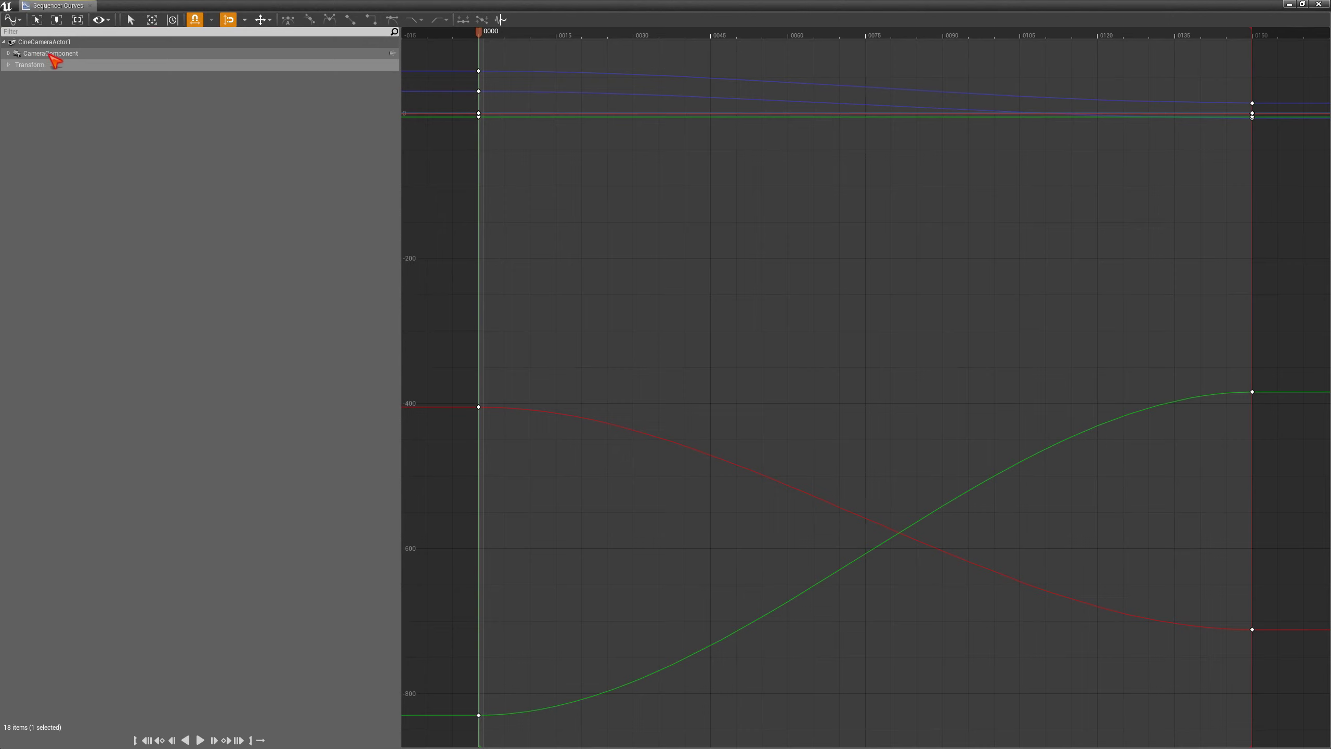
click(9, 65)
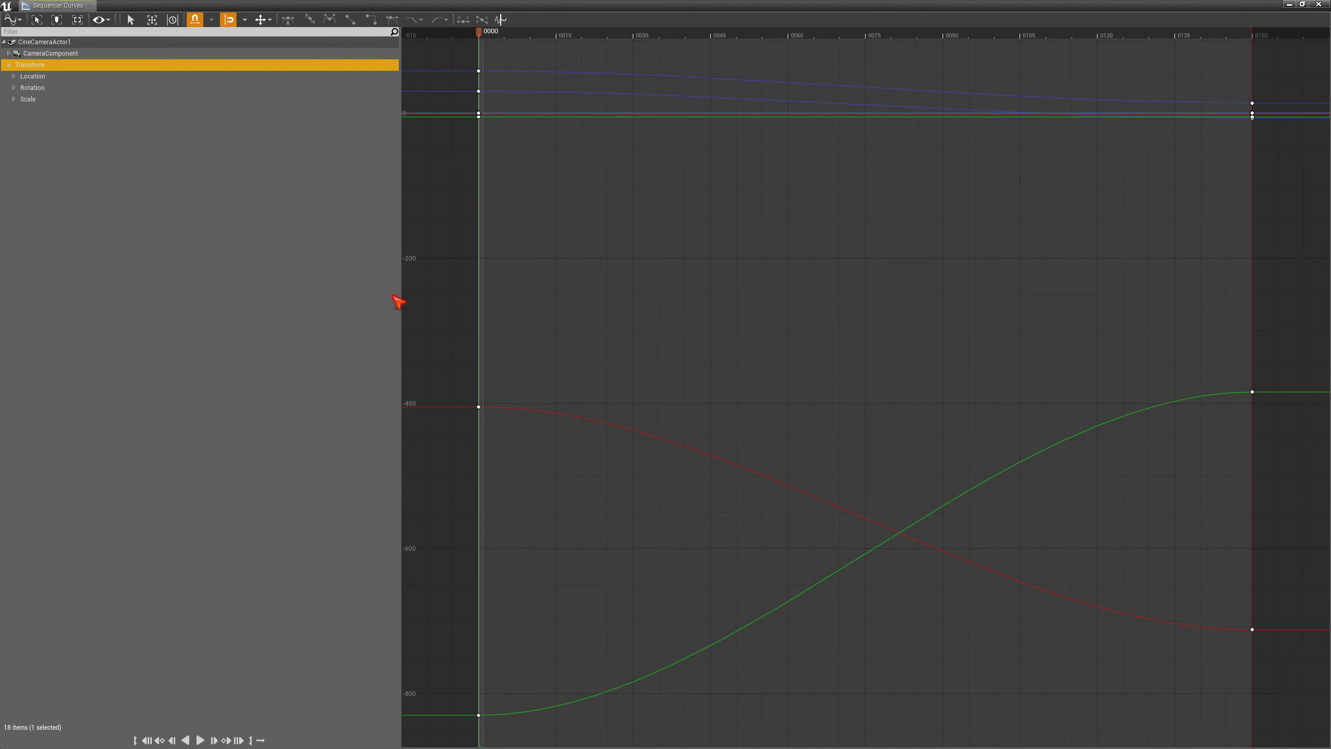
Set the camera's Location keys at frames 0 and 150 to linear interpolation and close the curve editor.
drag(435, 247, 859, 719)
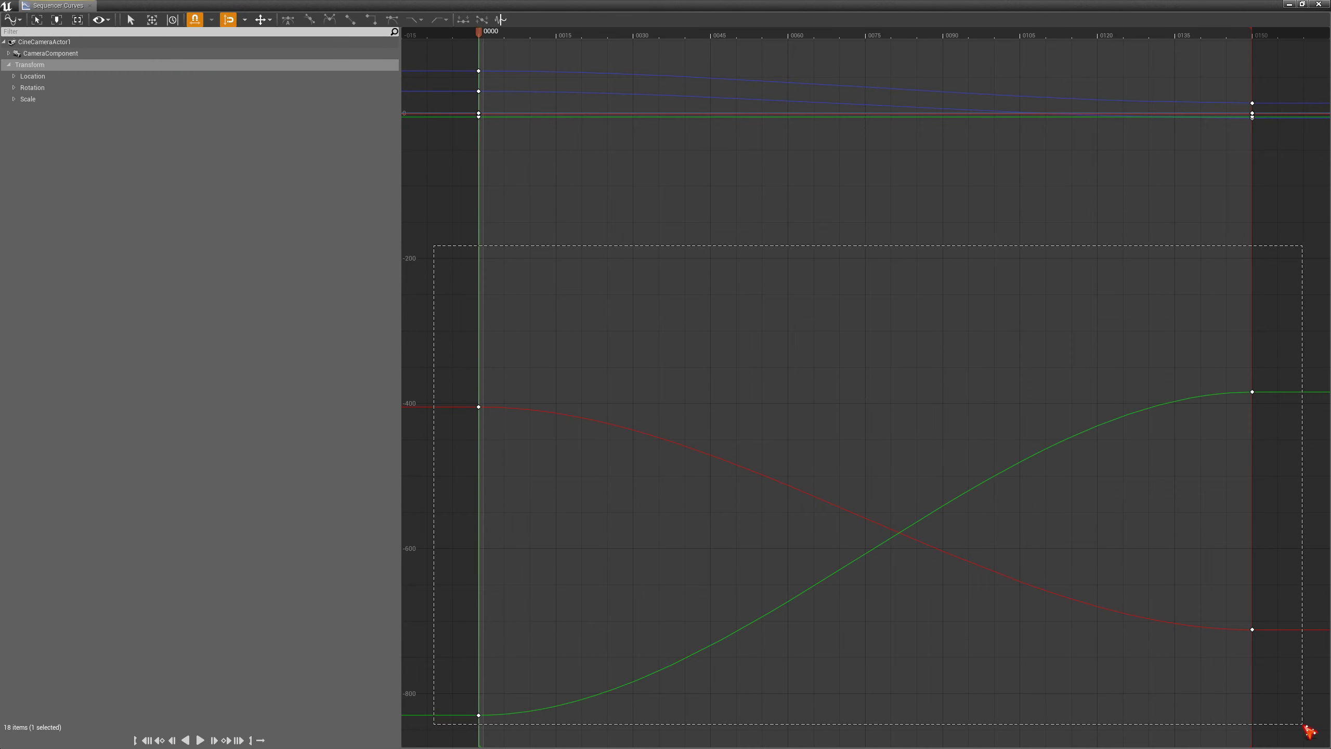
drag(1306, 728, 1303, 725)
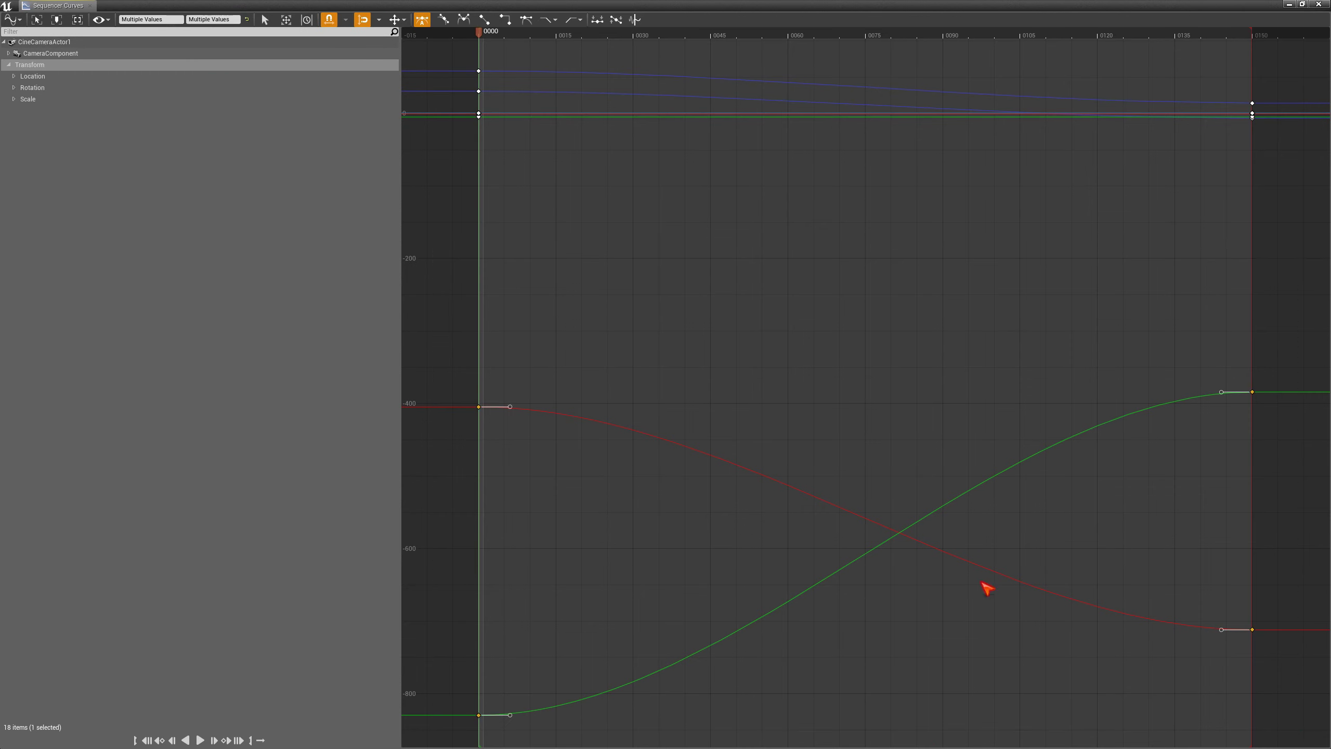
click(485, 20)
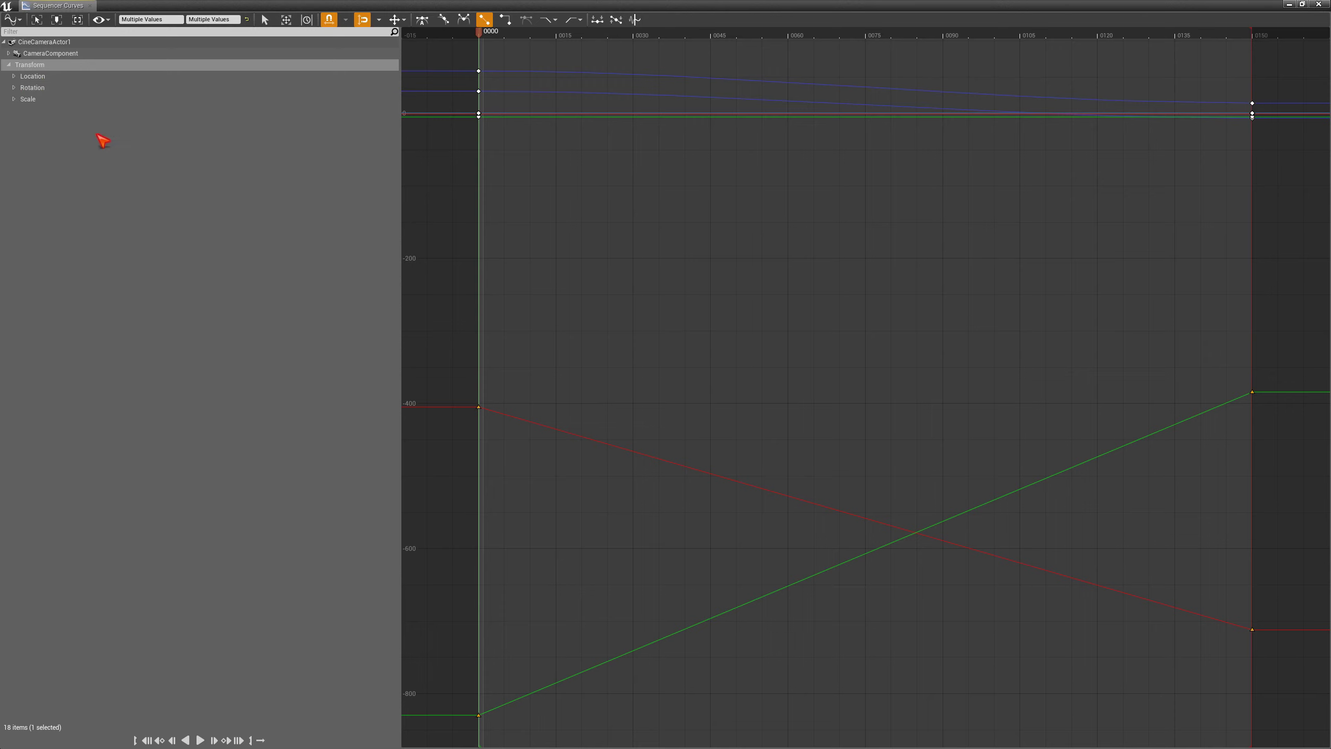
click(14, 77)
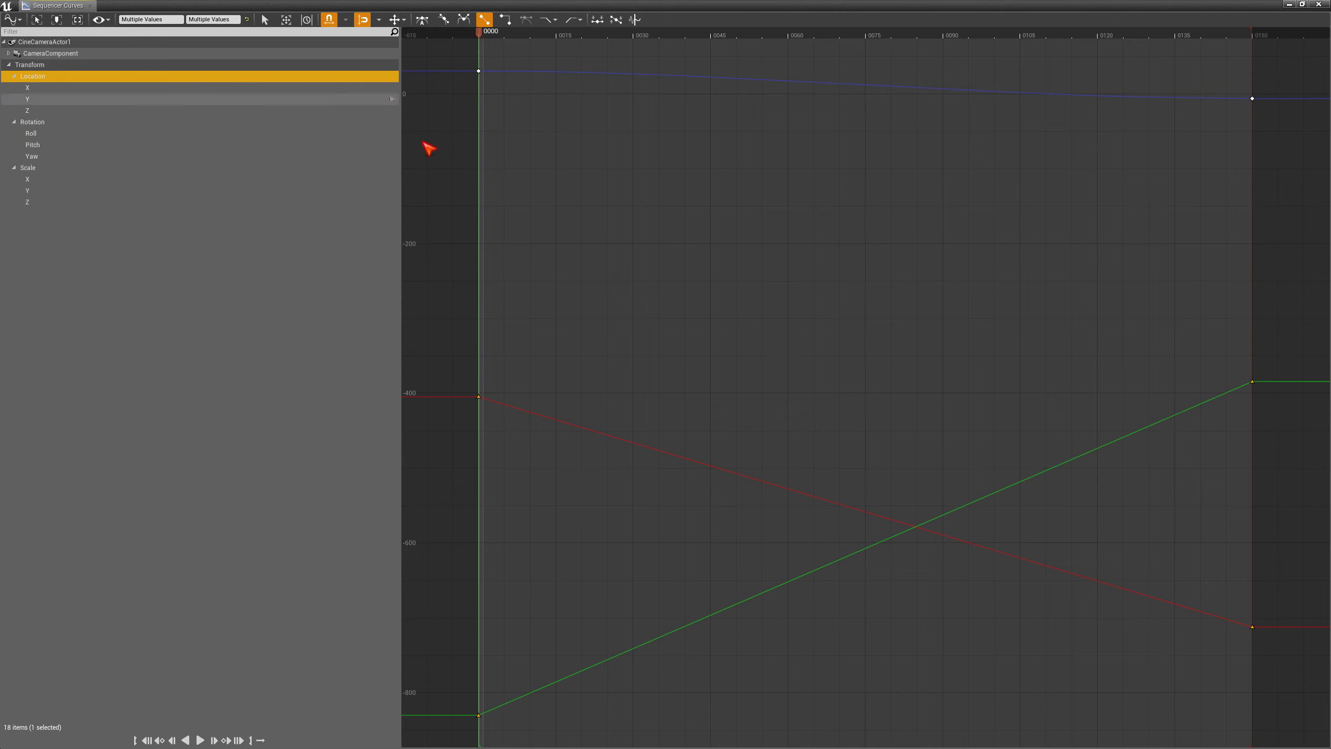
drag(430, 52, 991, 136)
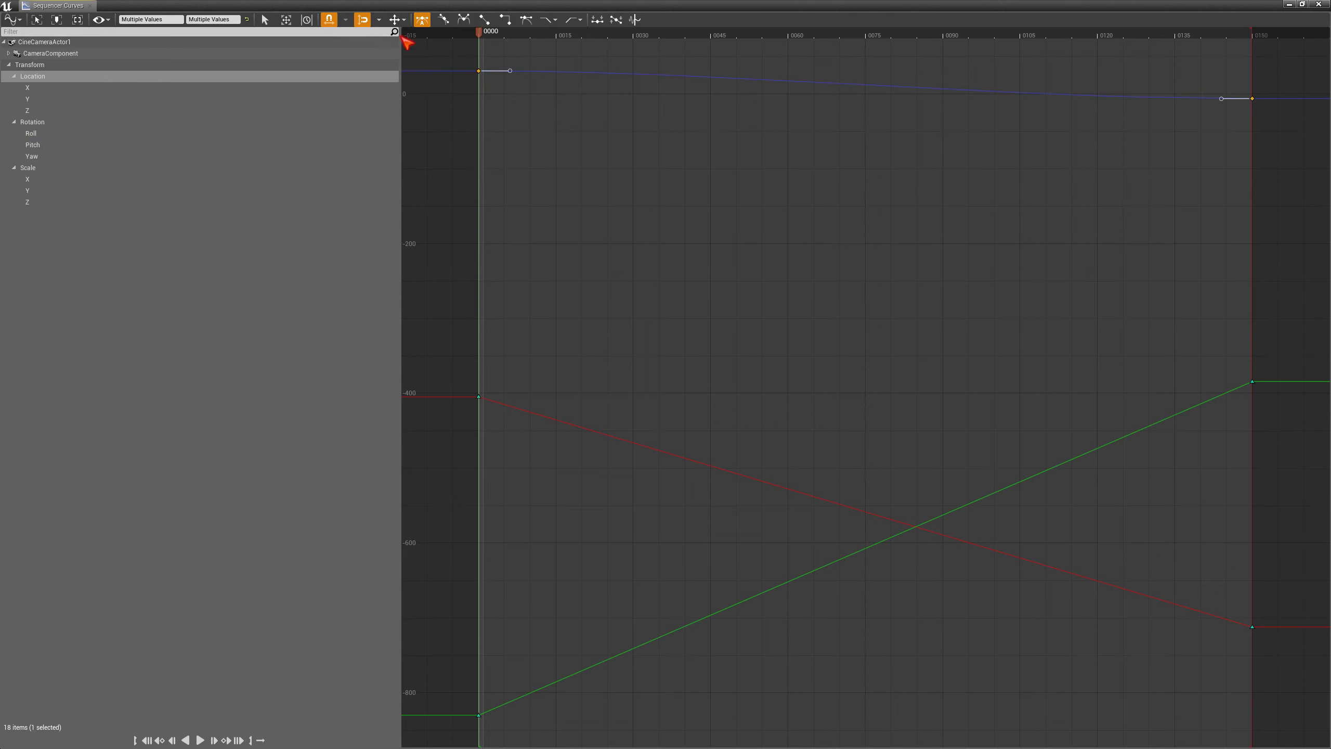
click(1318, 5)
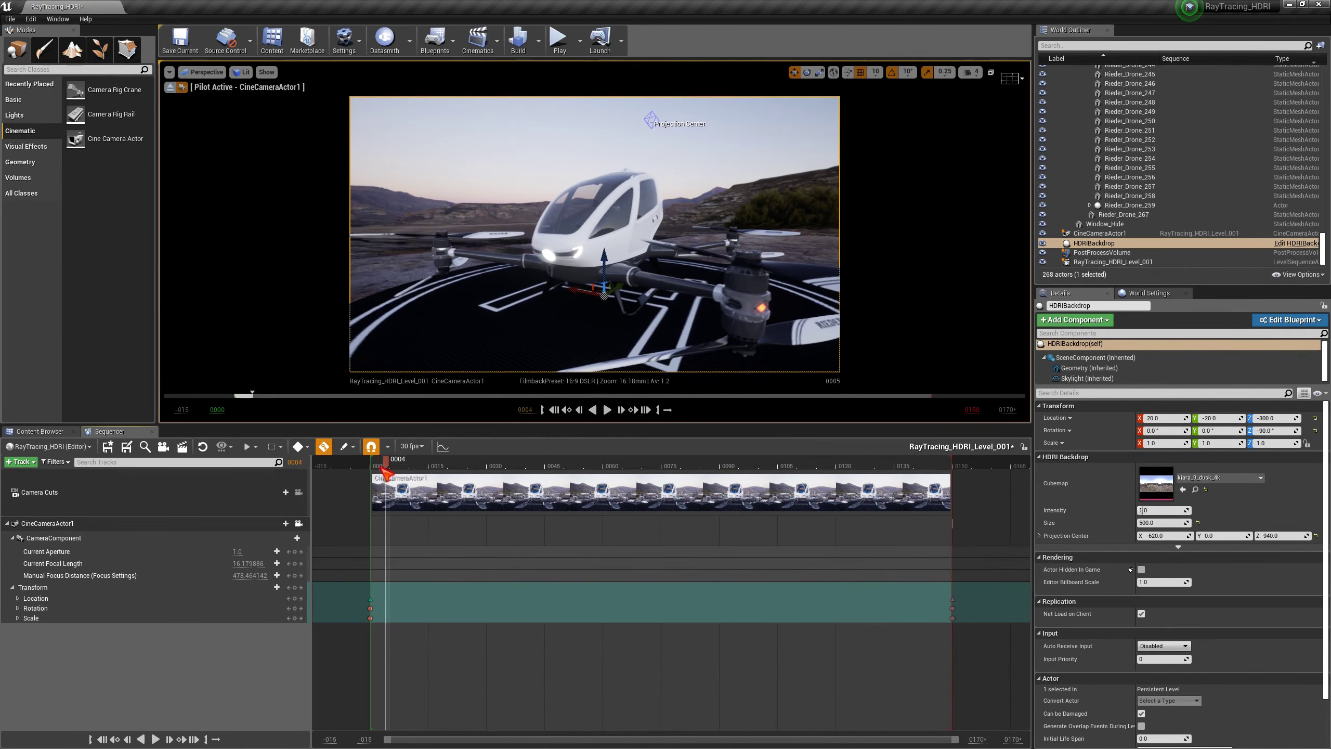
Play the camera move in a loop to check its constant speed and return the playhead to frame 0.
click(607, 410)
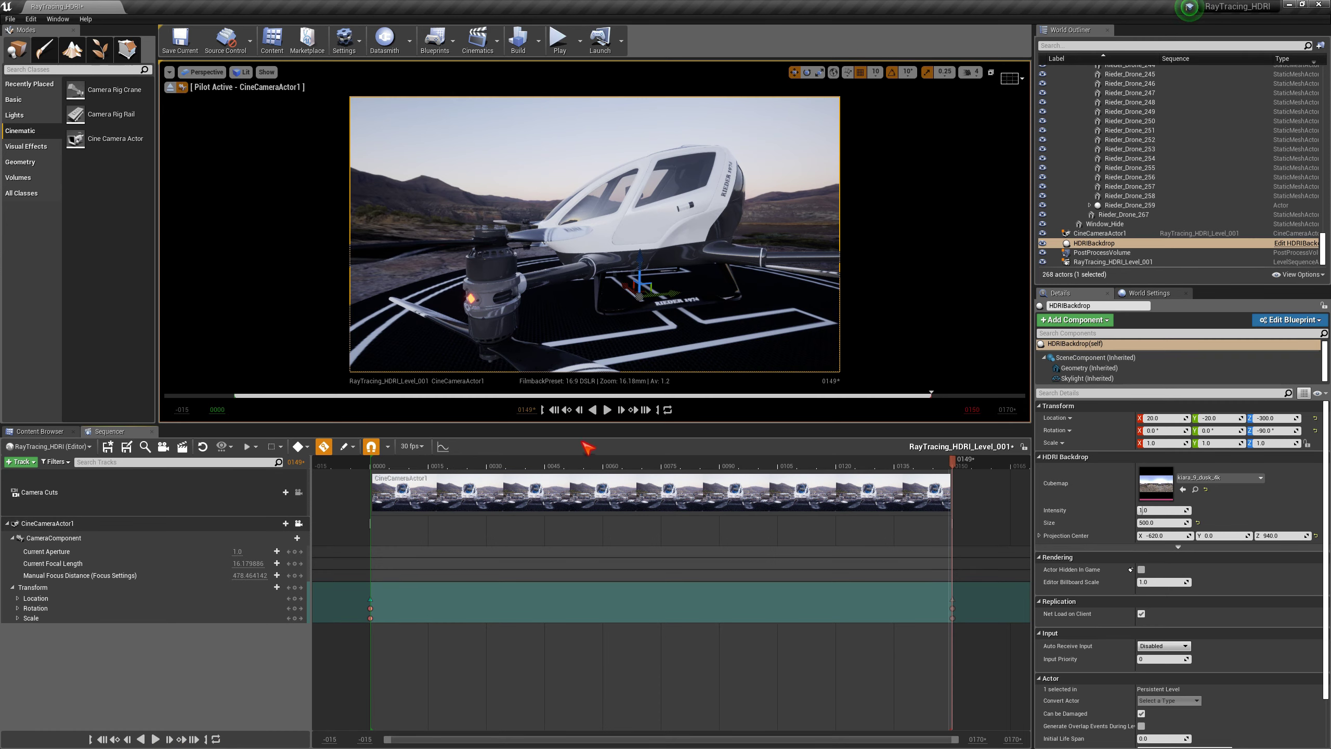
click(606, 411)
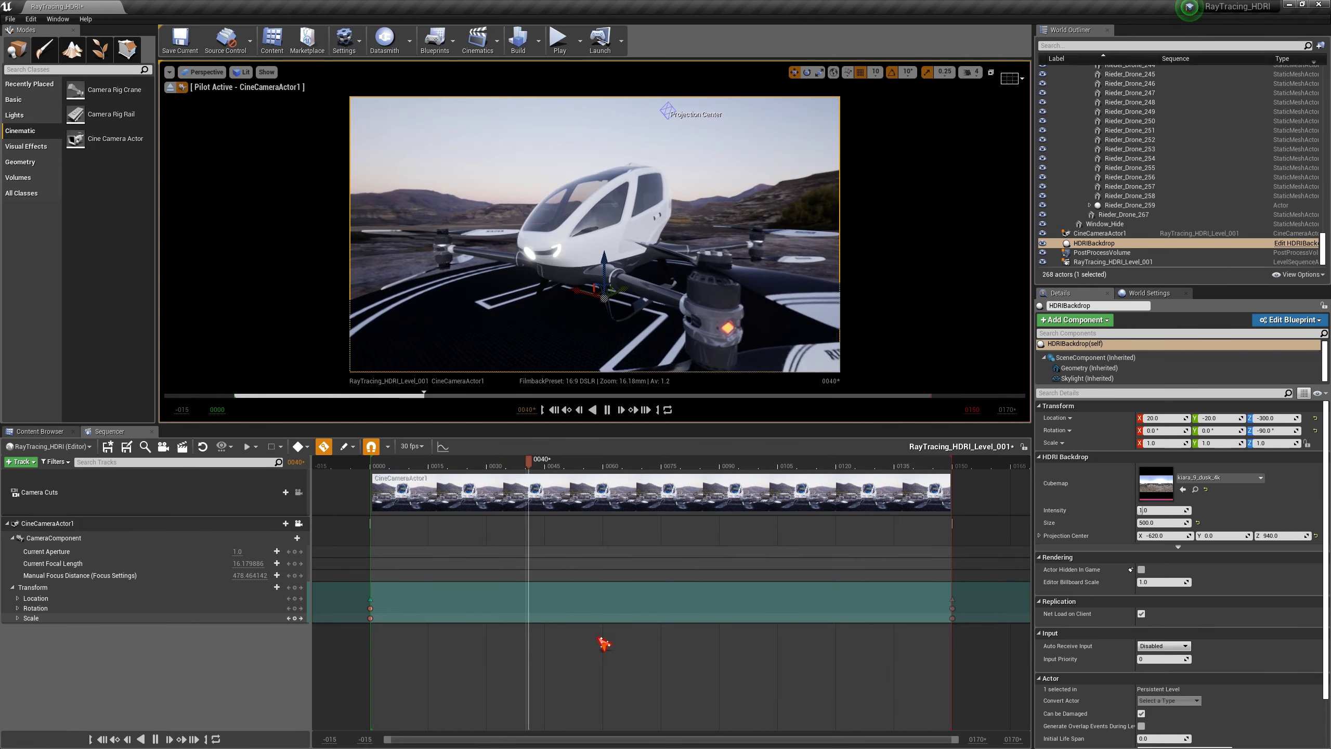
drag(642, 464, 375, 459)
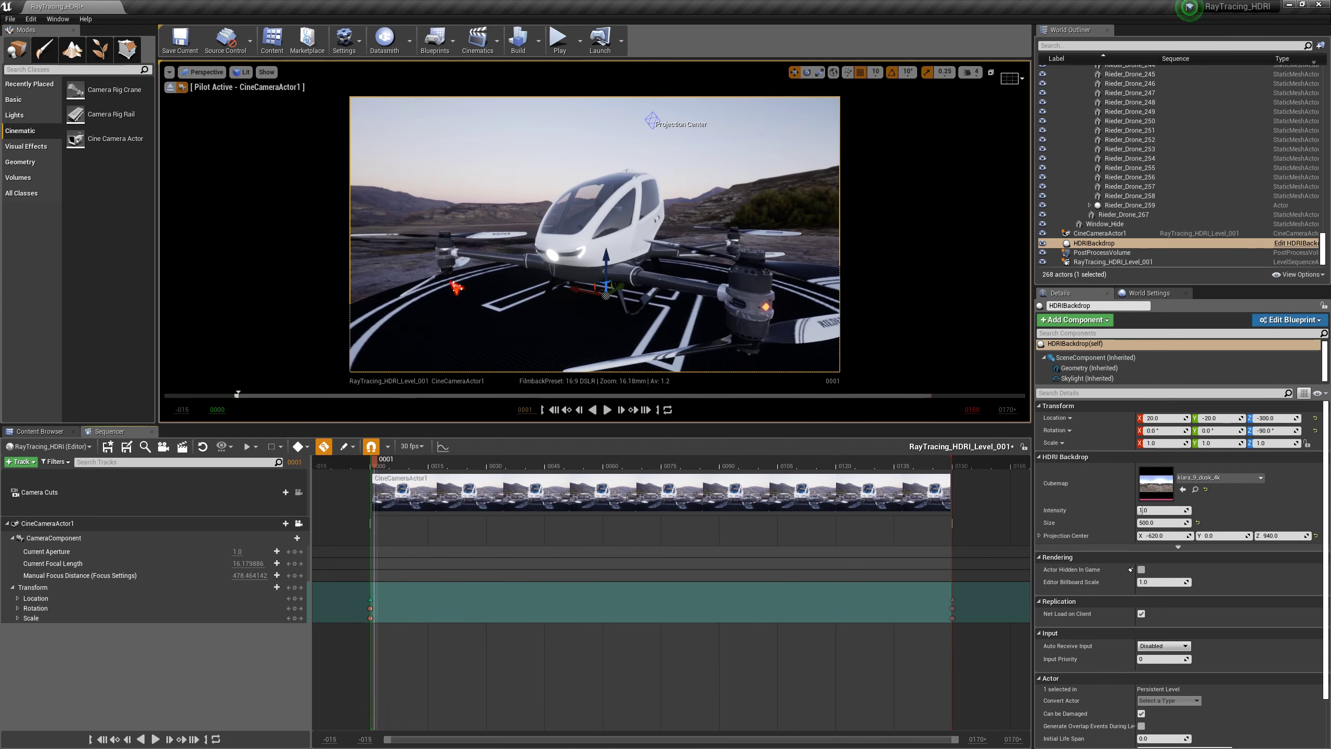
click(607, 410)
click(608, 410)
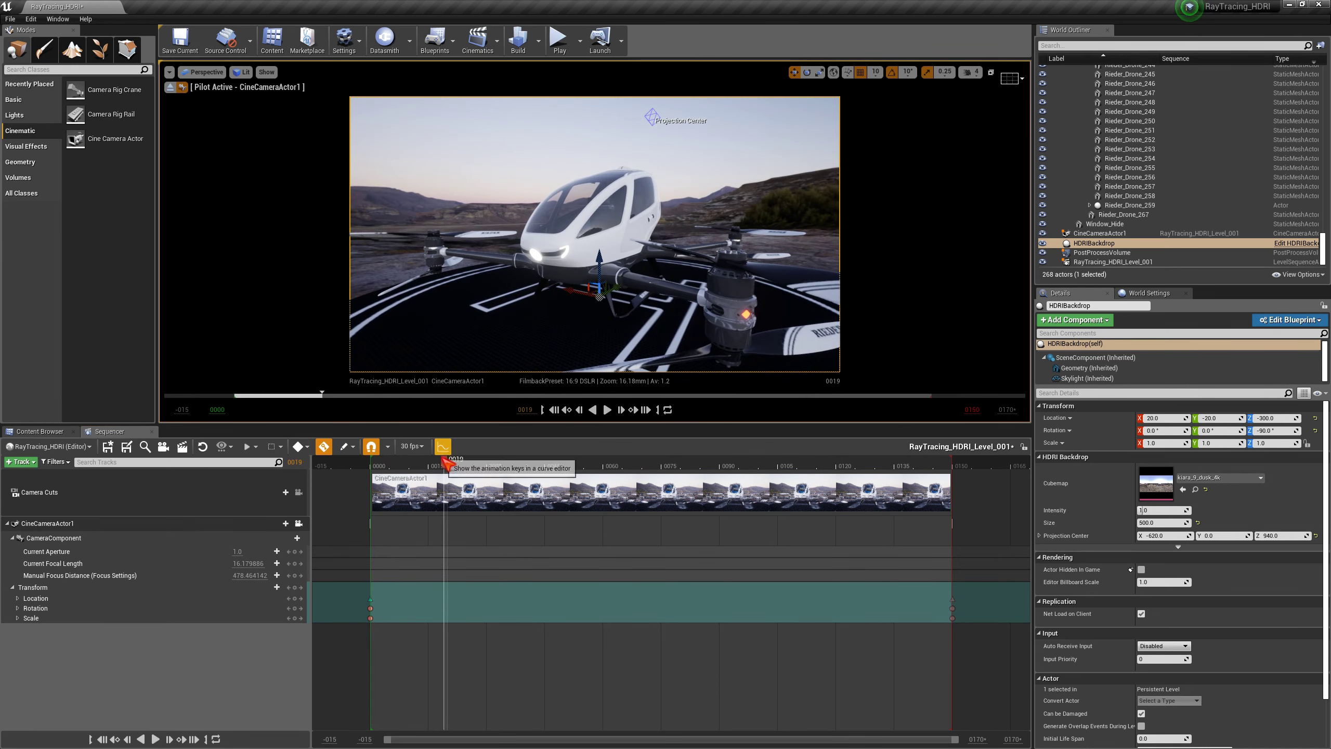
drag(446, 461, 371, 462)
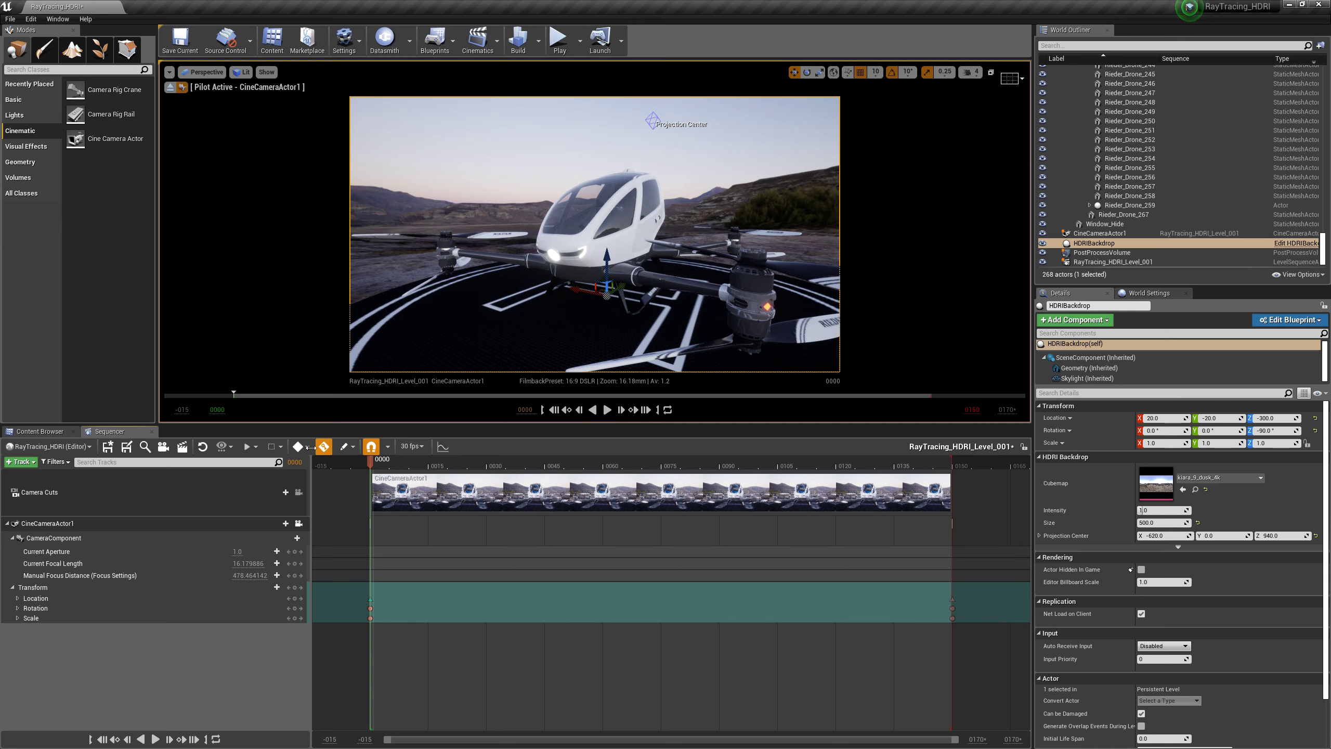
Key the camera's Manual Focus Distance at about 16.42 on frame 0 and about 175 on frame 60.
mouse_move(372, 461)
mouse_down()
mouse_move(770, 461)
mouse_move(374, 470)
mouse_up()
click(295, 576)
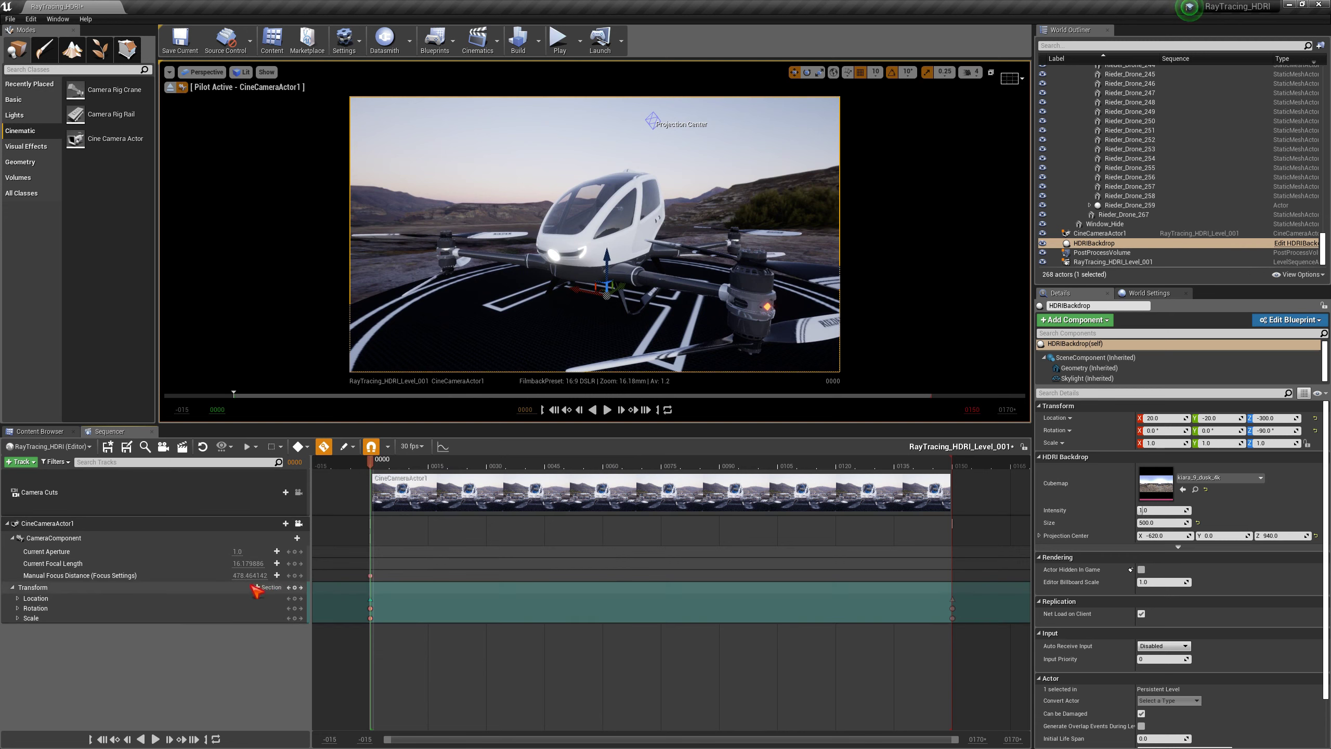
mouse_move(257, 575)
mouse_down()
mouse_move(230, 575)
mouse_move(257, 575)
mouse_up()
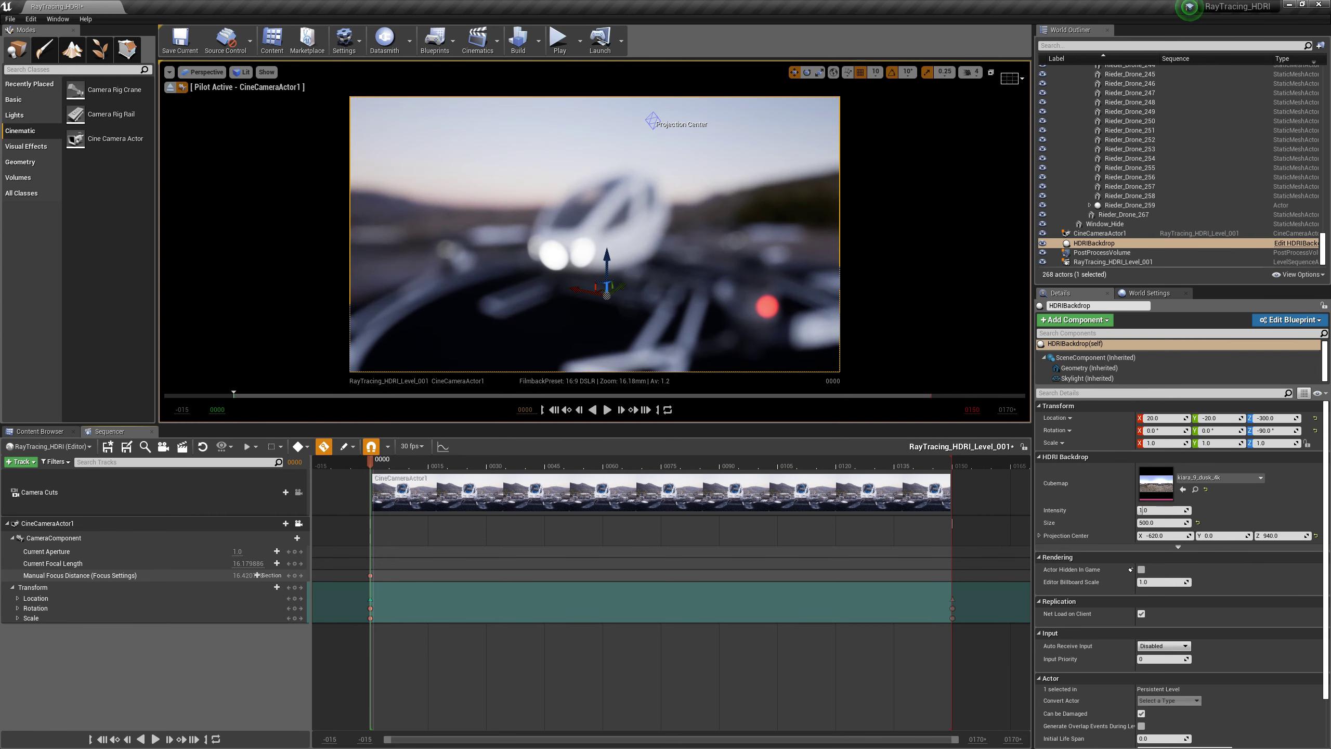
drag(371, 460, 610, 471)
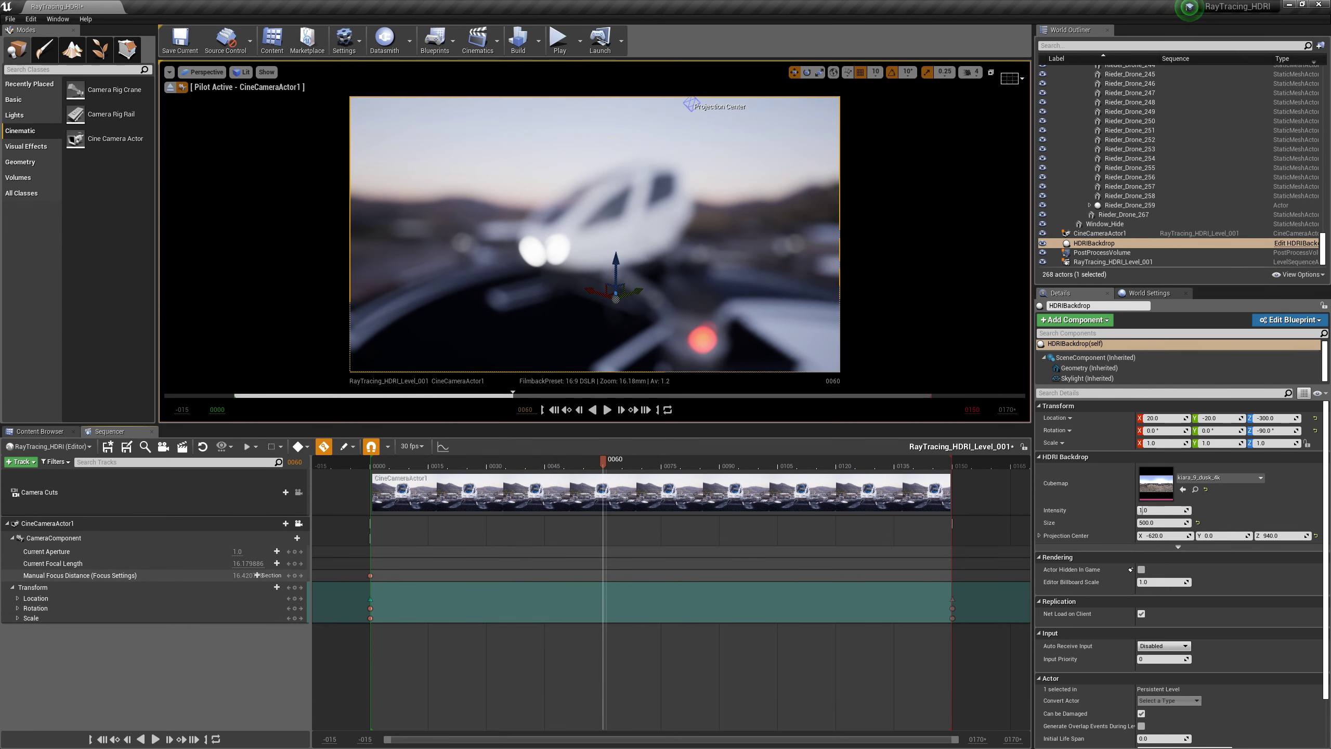
drag(257, 575, 309, 575)
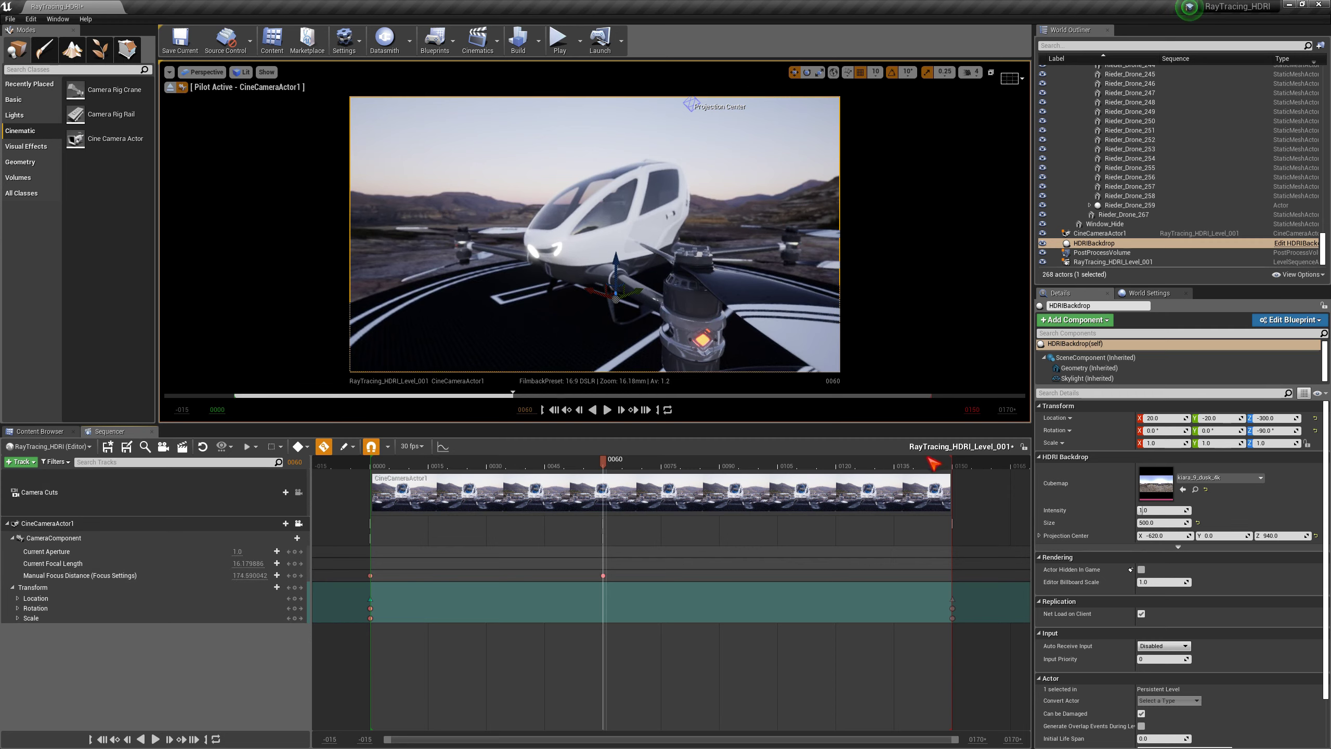
Preview the focus pull and shift the second Manual Focus Distance key from frame 60 to frame 90.
drag(596, 469, 379, 467)
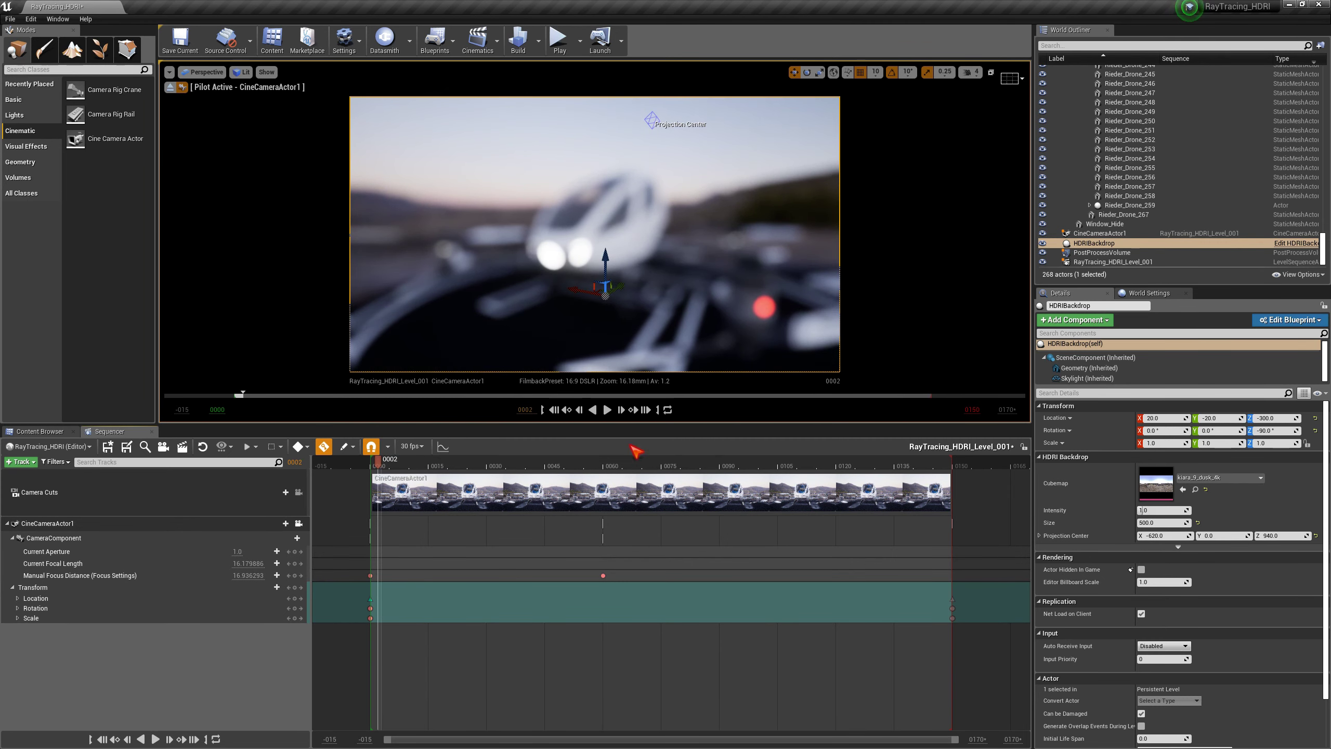
click(606, 410)
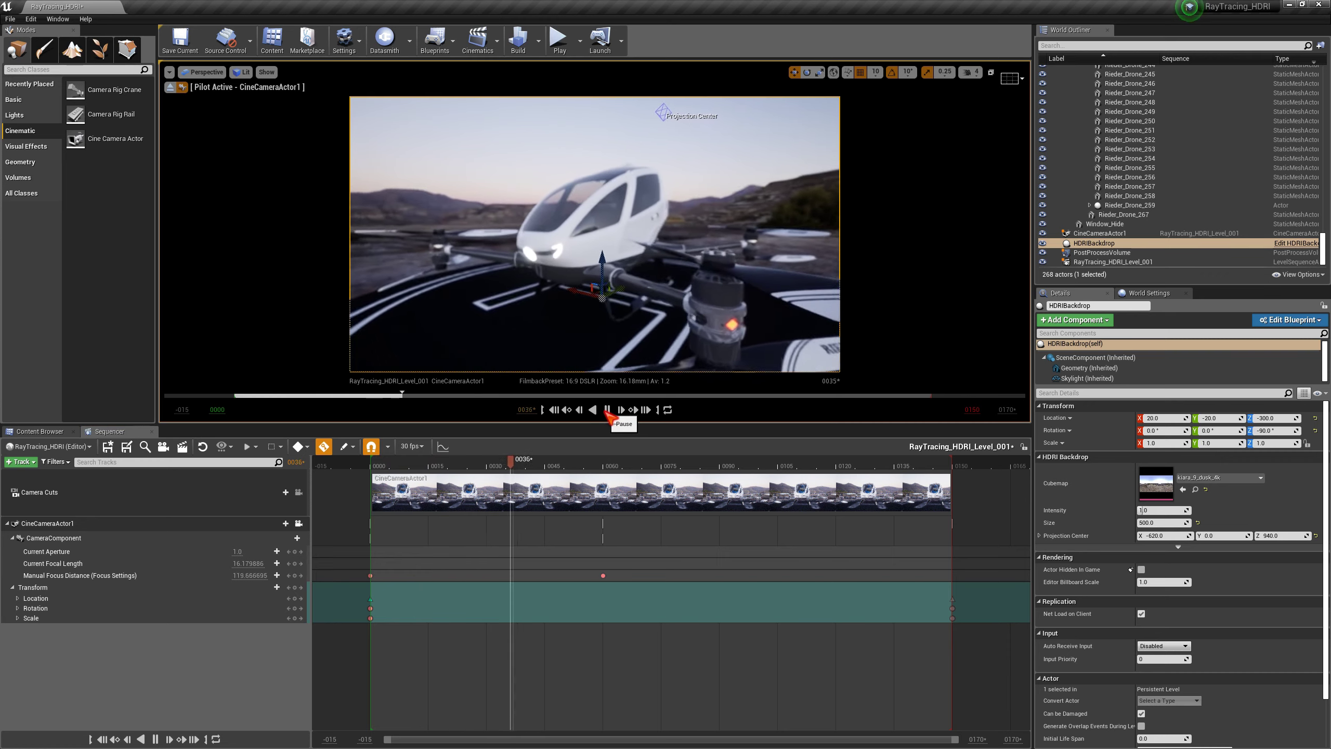
click(608, 410)
drag(604, 575, 719, 576)
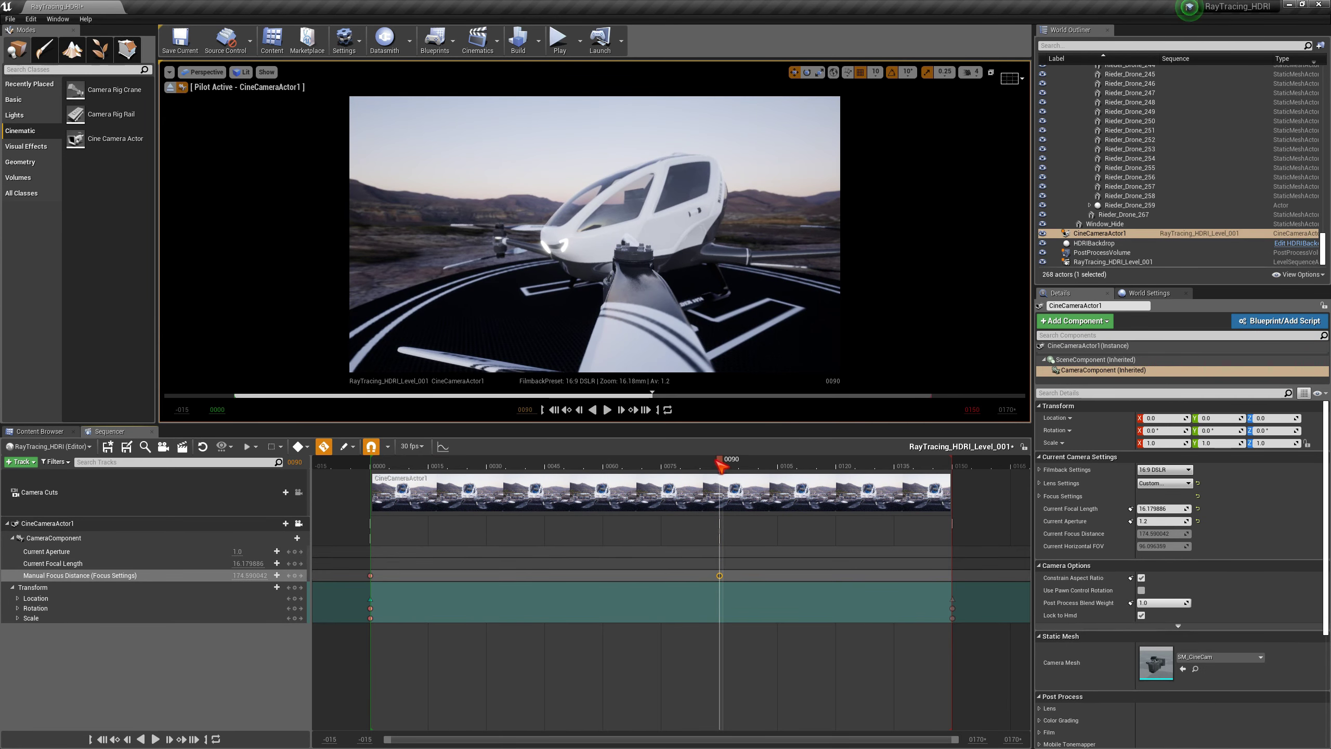
Play and scrub the slower focus pull between frames 0 and 90 to review it, ending on frame 0.
drag(719, 460, 382, 461)
click(608, 410)
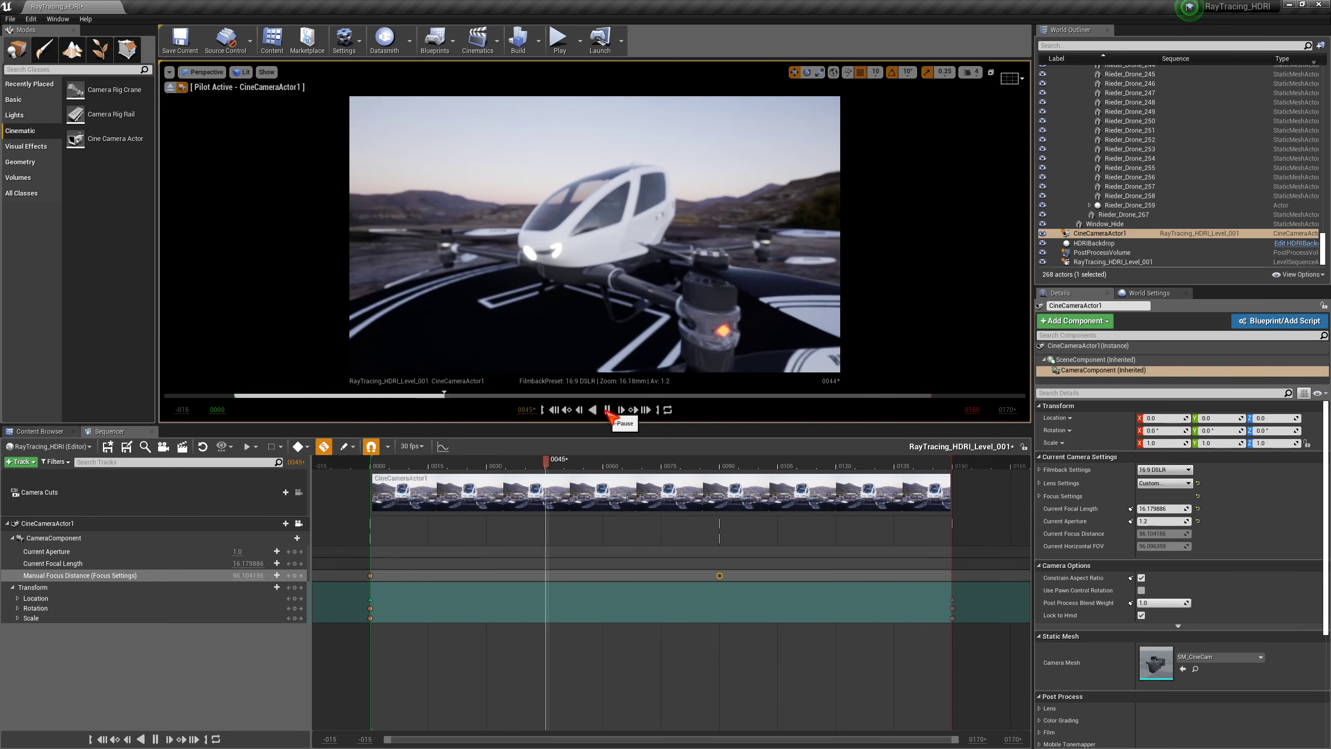
click(608, 411)
drag(636, 468, 725, 475)
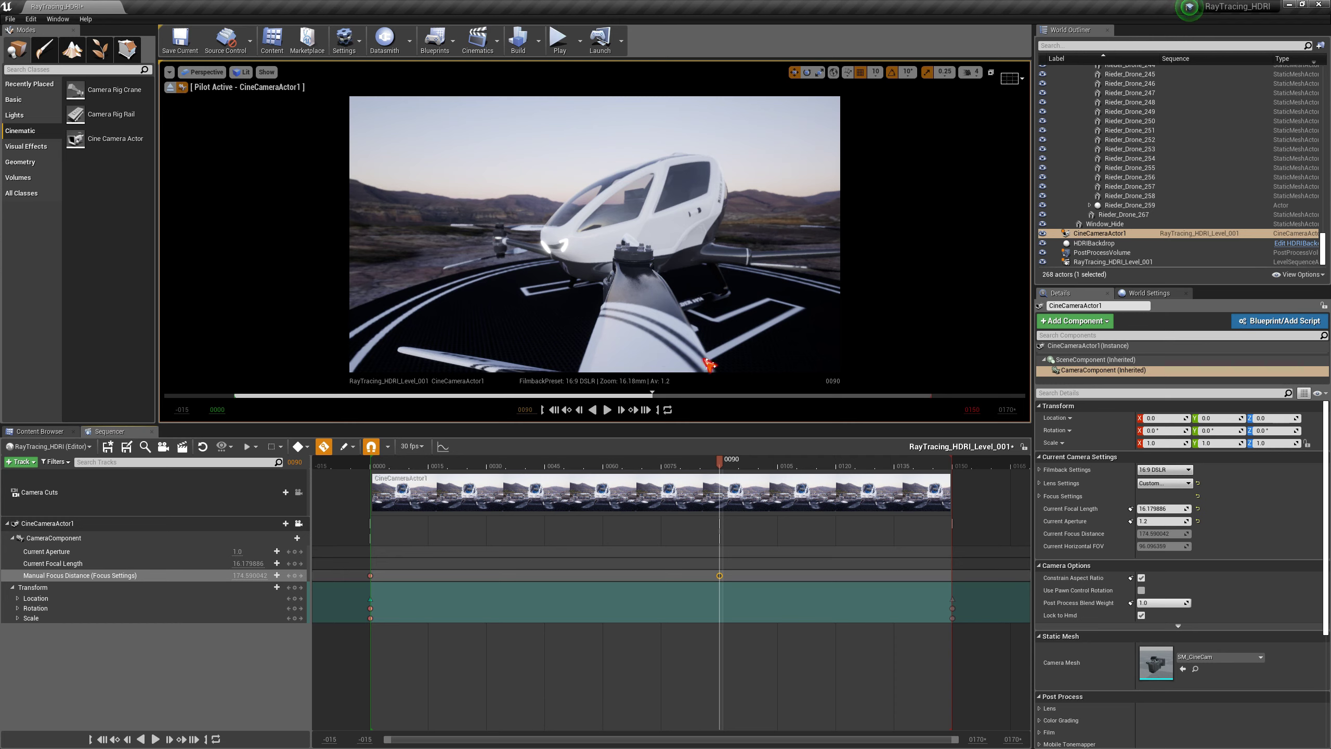
mouse_move(726, 465)
mouse_down()
mouse_move(401, 463)
mouse_move(743, 465)
mouse_move(416, 465)
mouse_move(722, 473)
mouse_up()
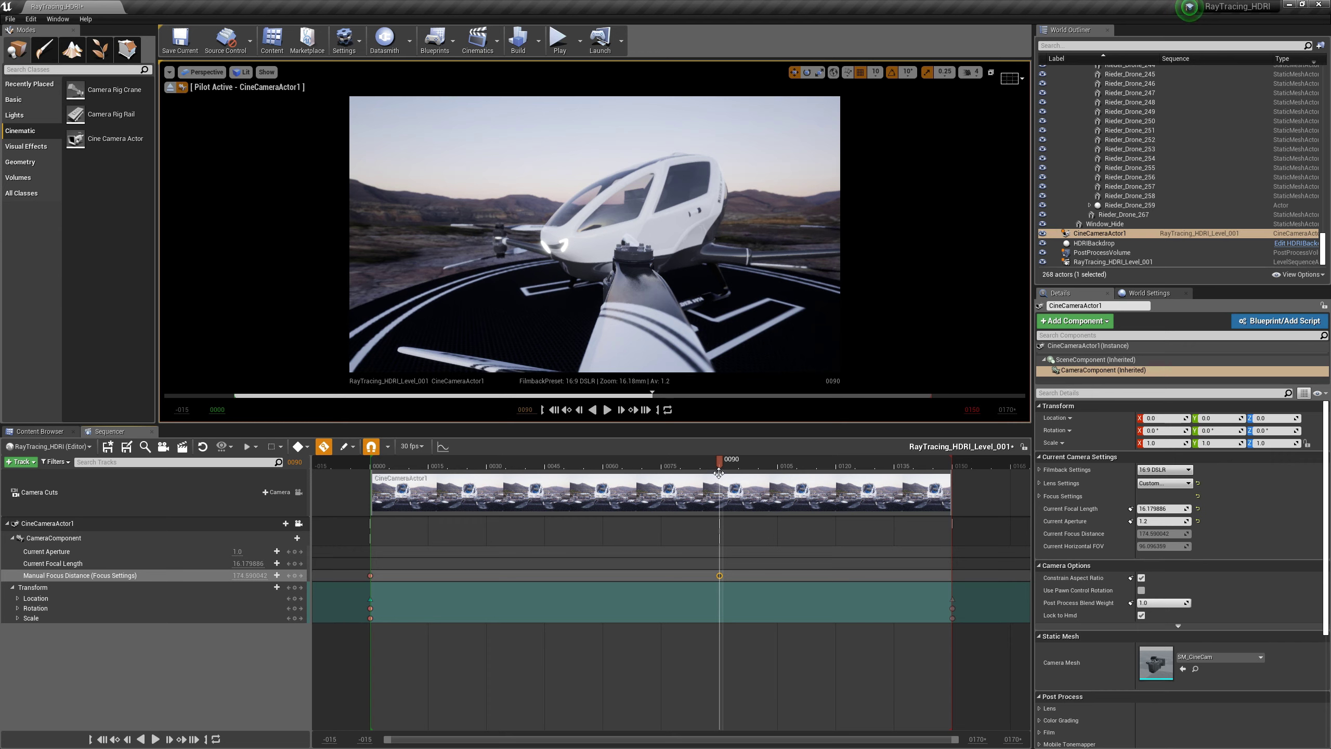
drag(720, 473, 371, 483)
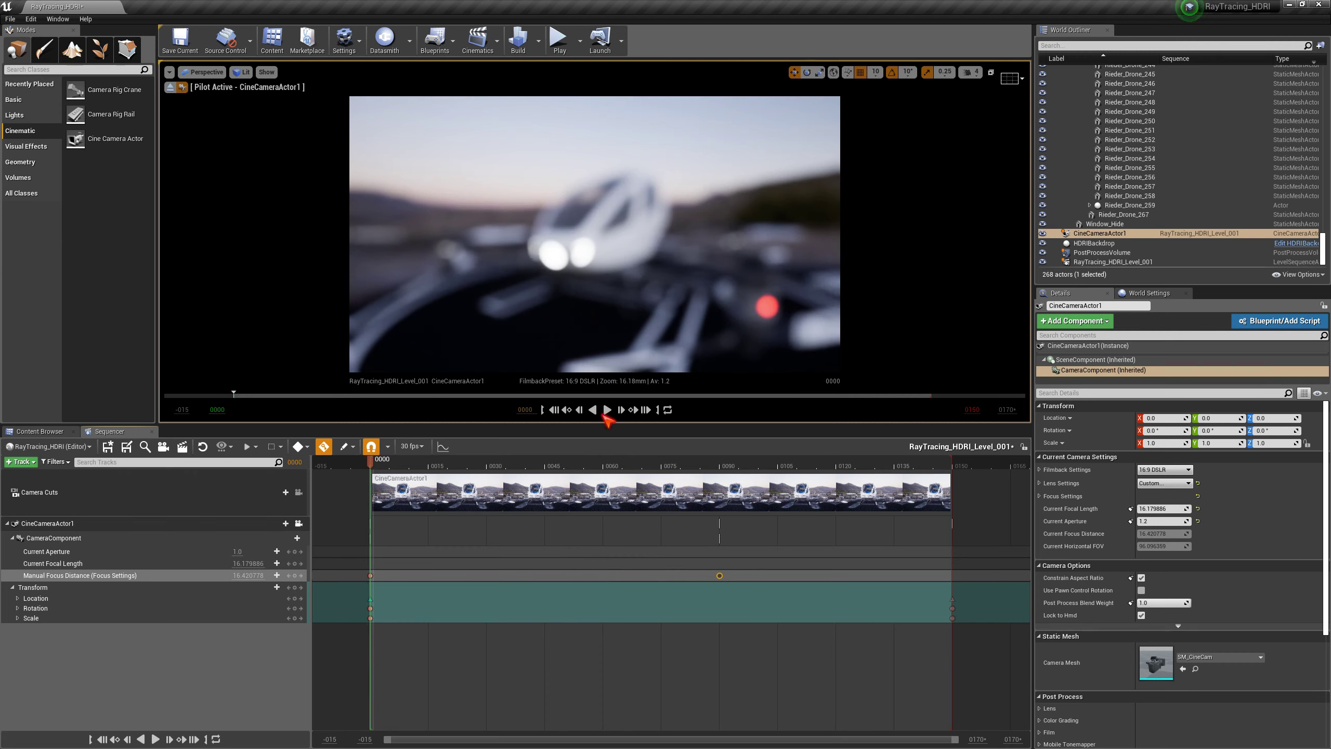
click(607, 411)
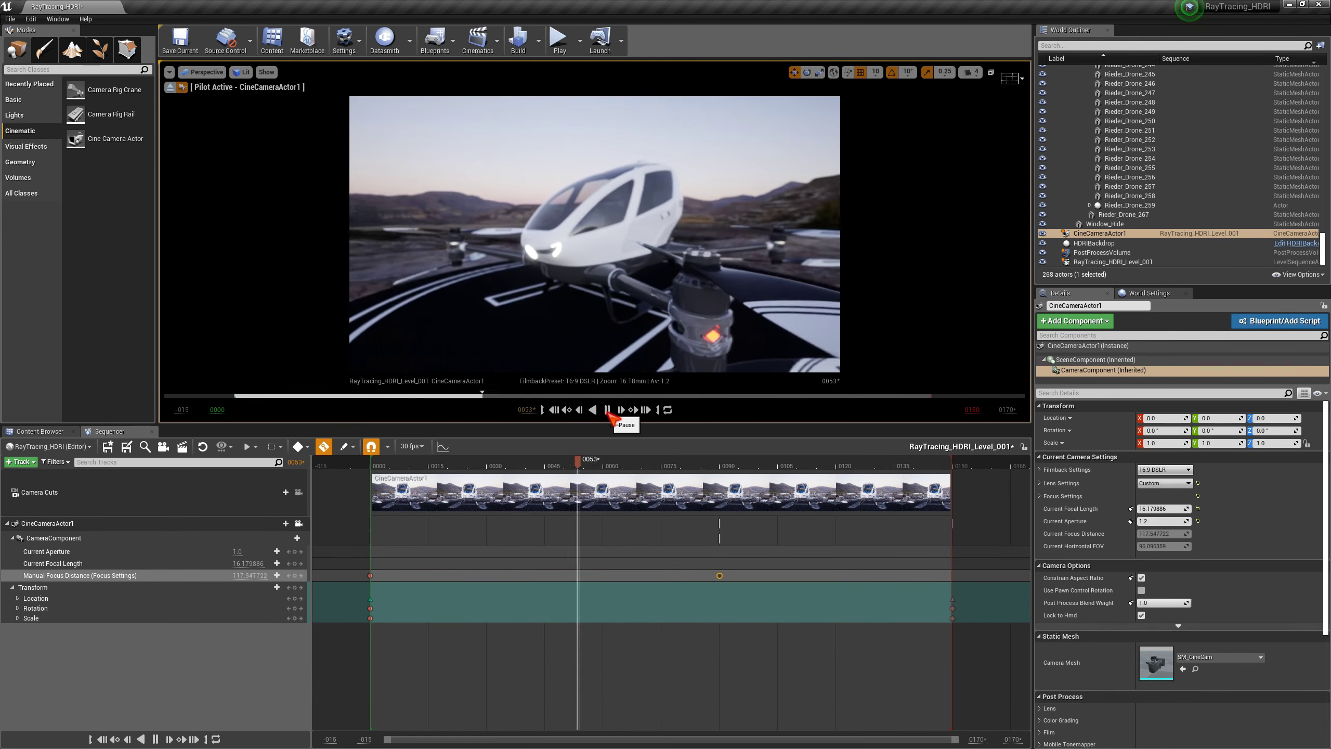
click(607, 410)
drag(685, 465, 377, 467)
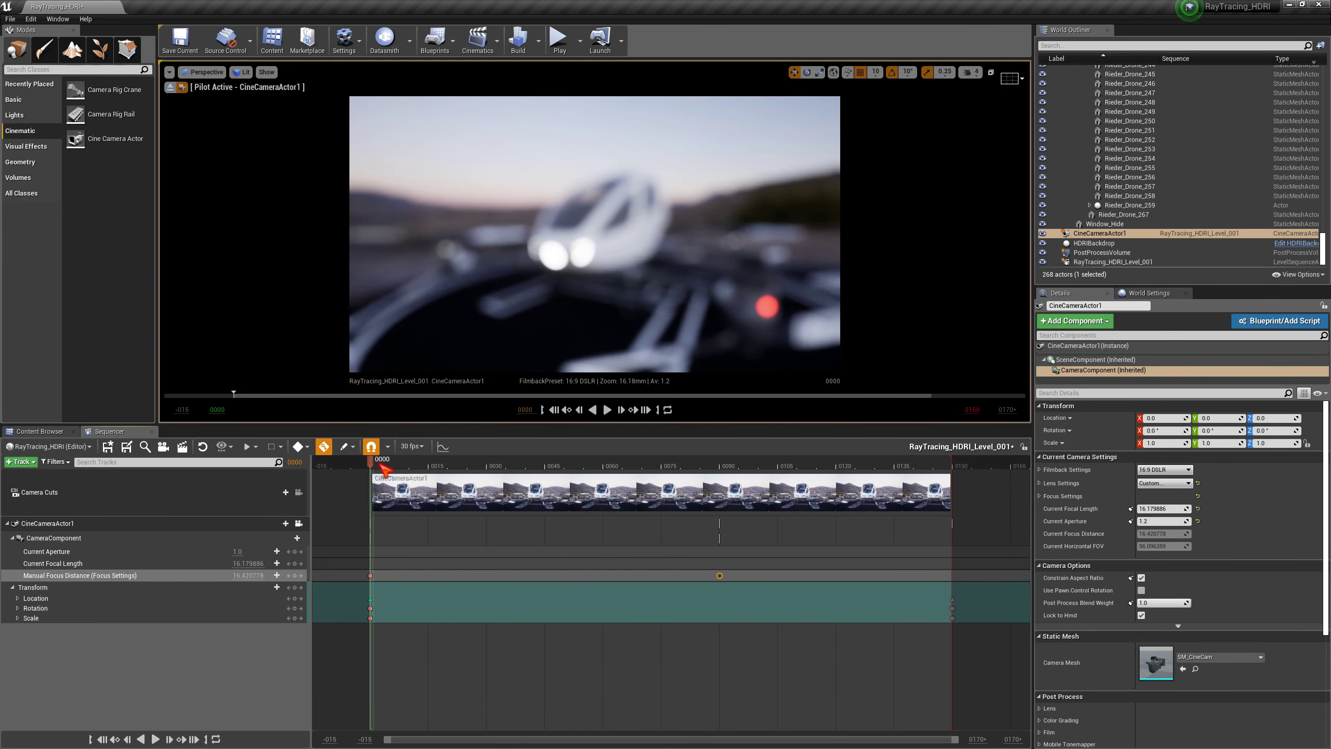
Set the sequence's movie render output to Image Sequence (jpg) at 1920 x 1080 (16:9) and expand the Burn in Options.
click(182, 450)
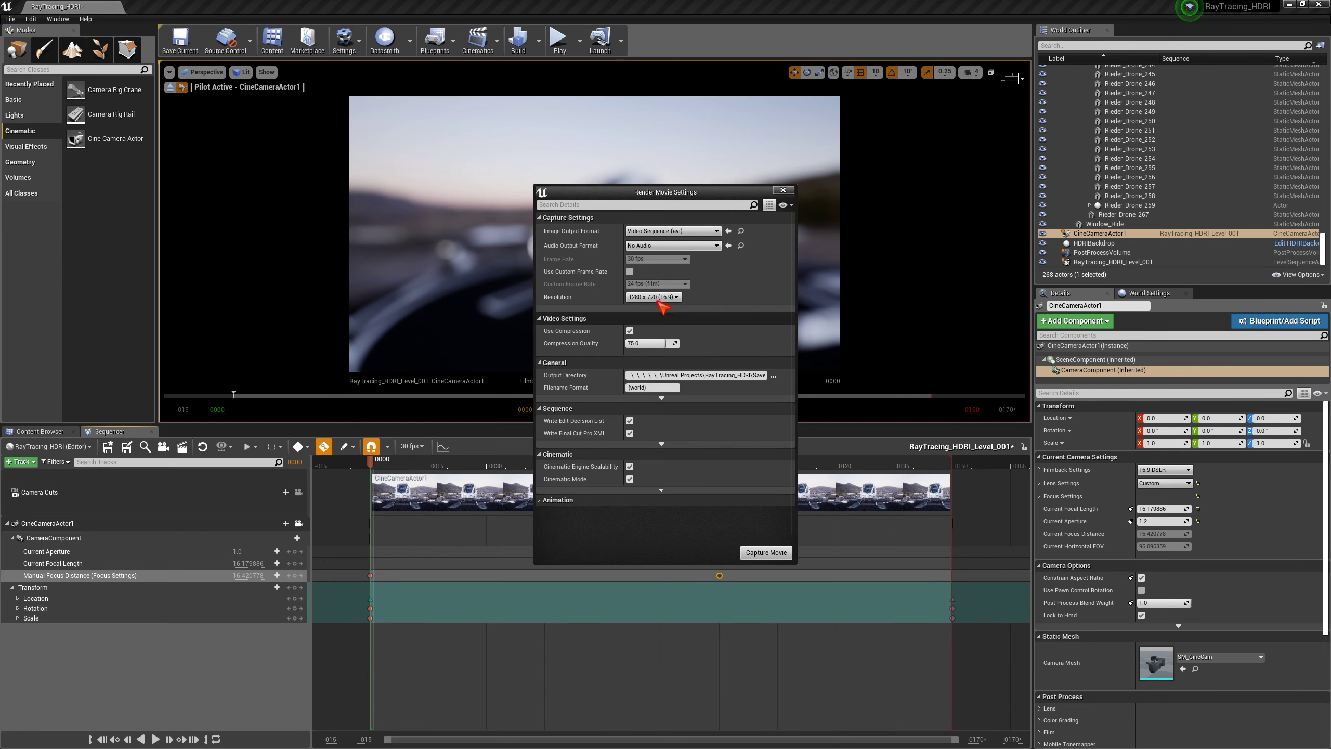
click(722, 234)
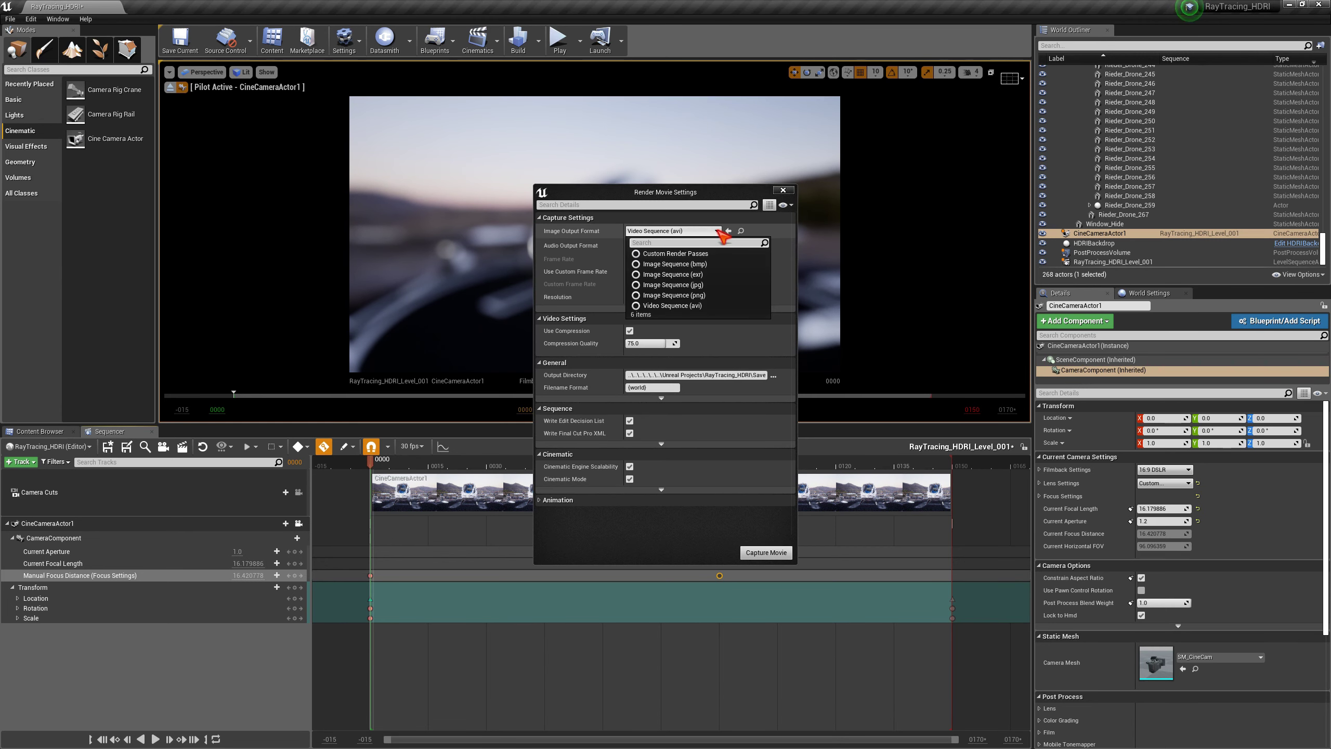
click(701, 287)
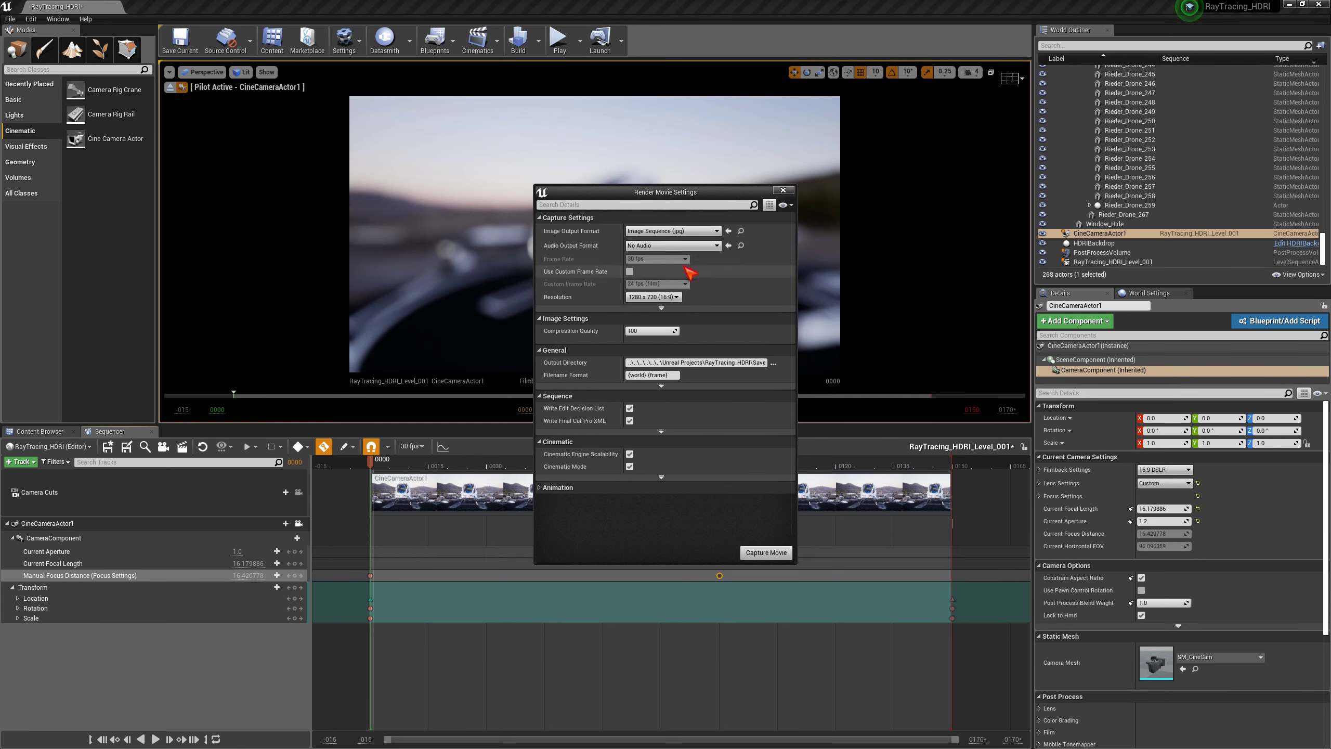
click(661, 308)
click(653, 297)
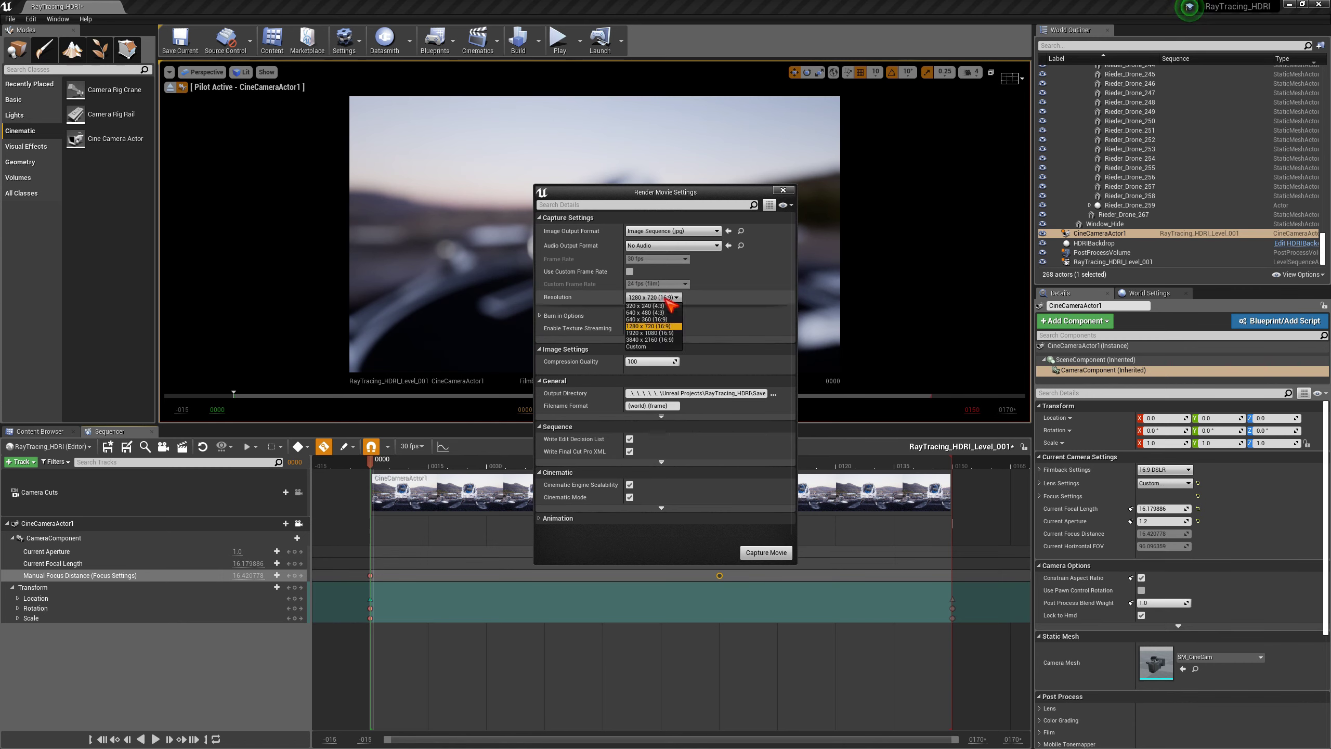
click(650, 332)
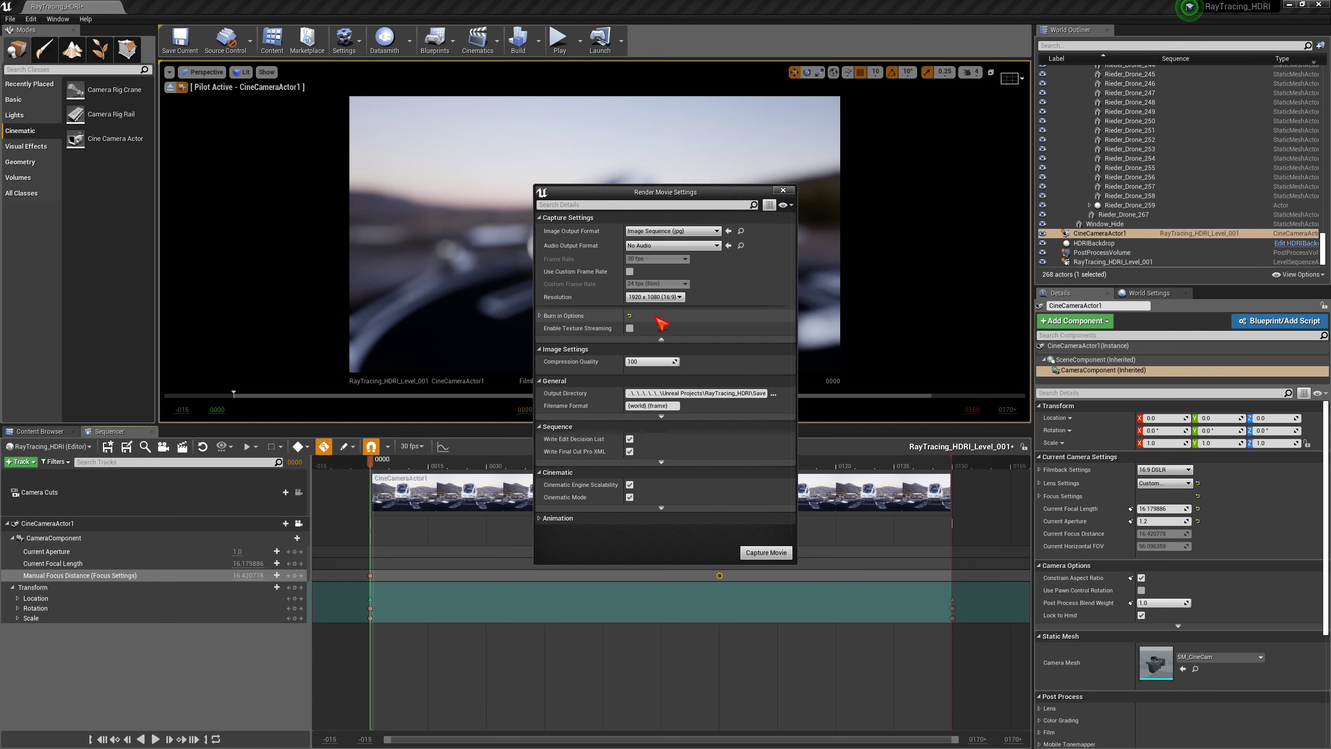
click(541, 315)
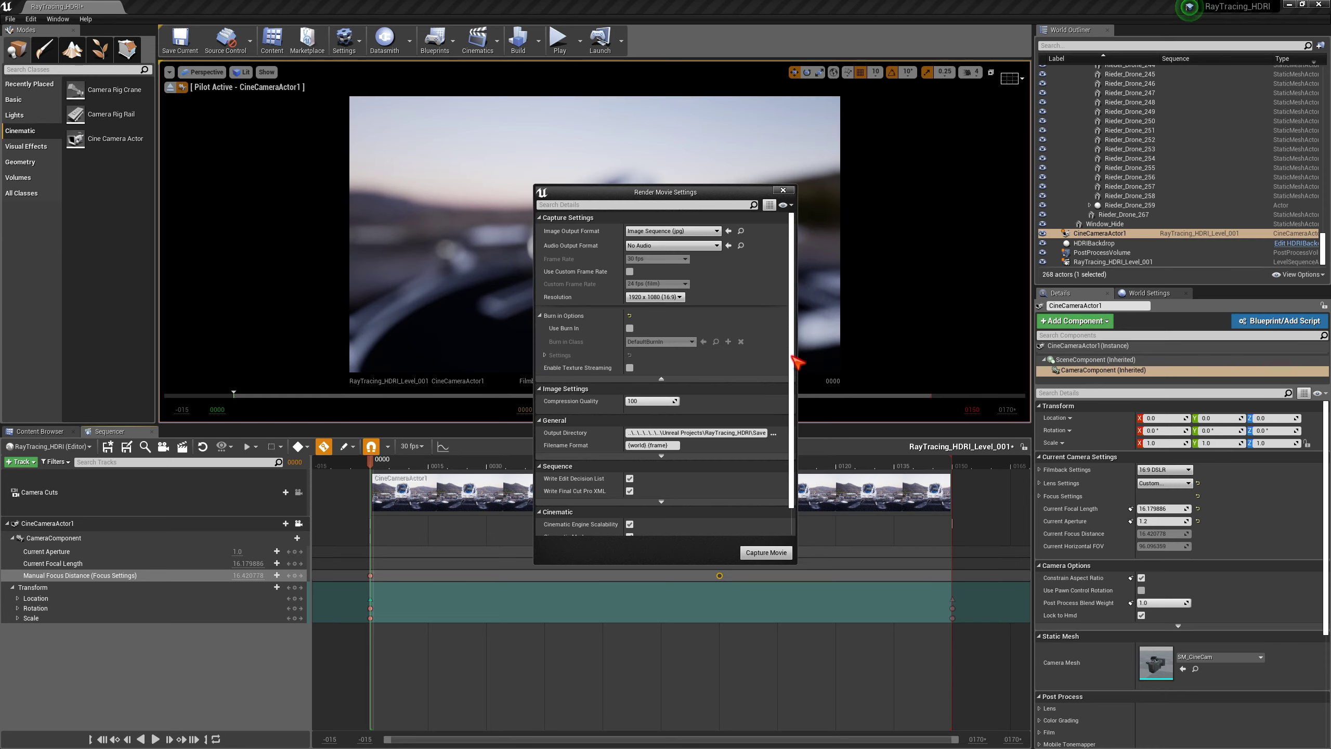
Start choosing the render's output directory by browsing to the Unreal Projects folder on Storage (D:).
drag(792, 363, 793, 414)
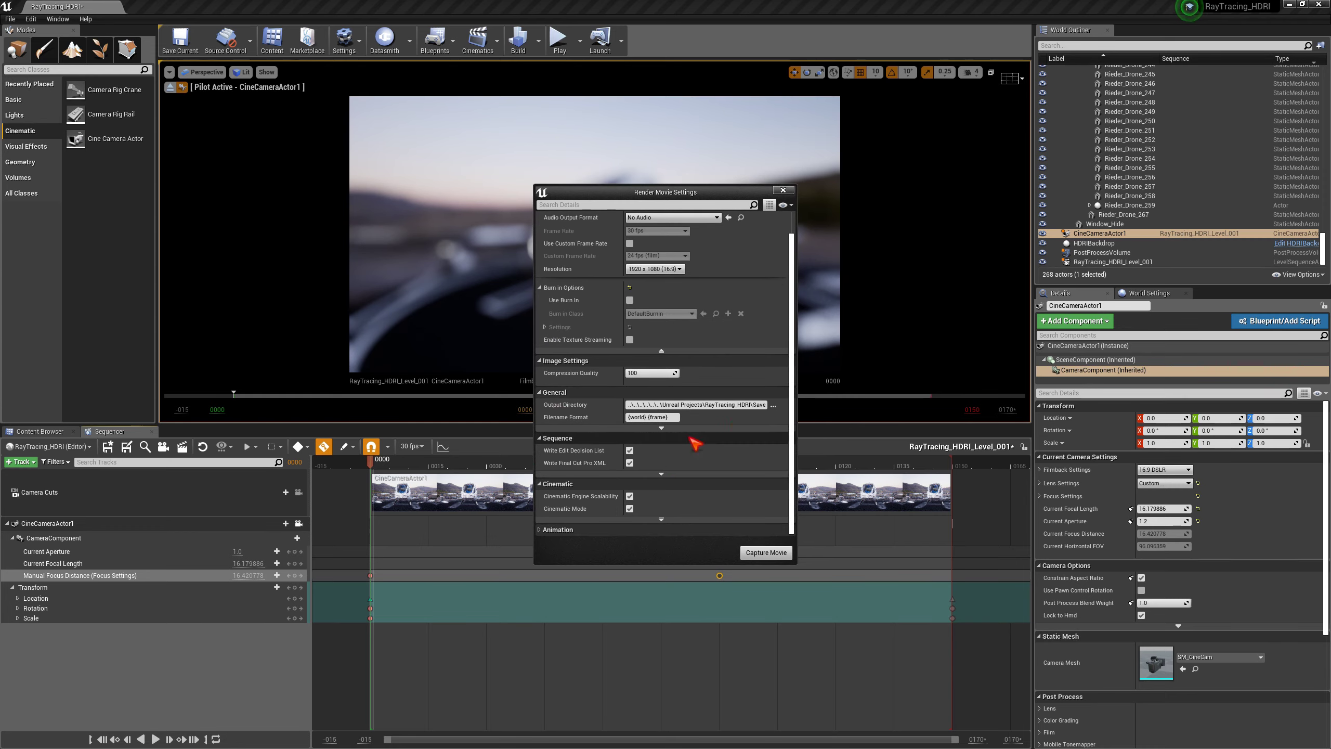
click(773, 405)
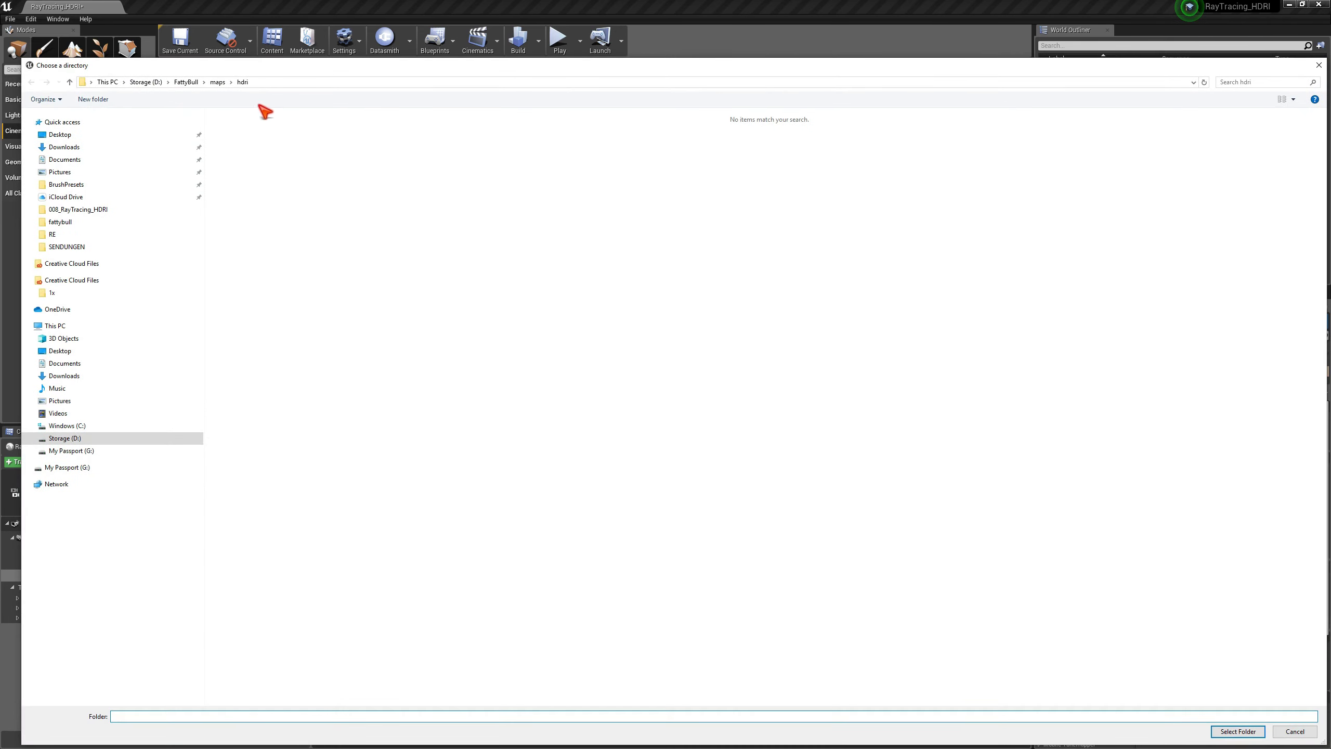
click(189, 80)
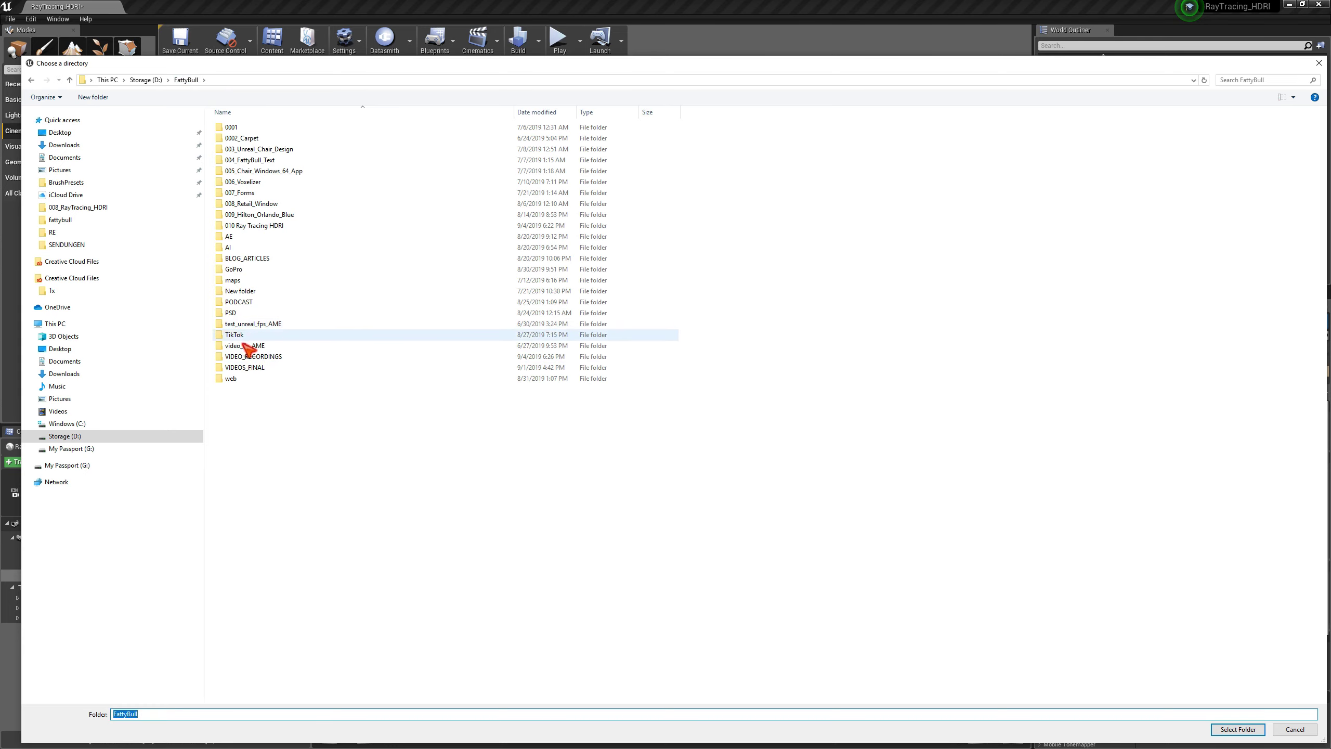
click(242, 326)
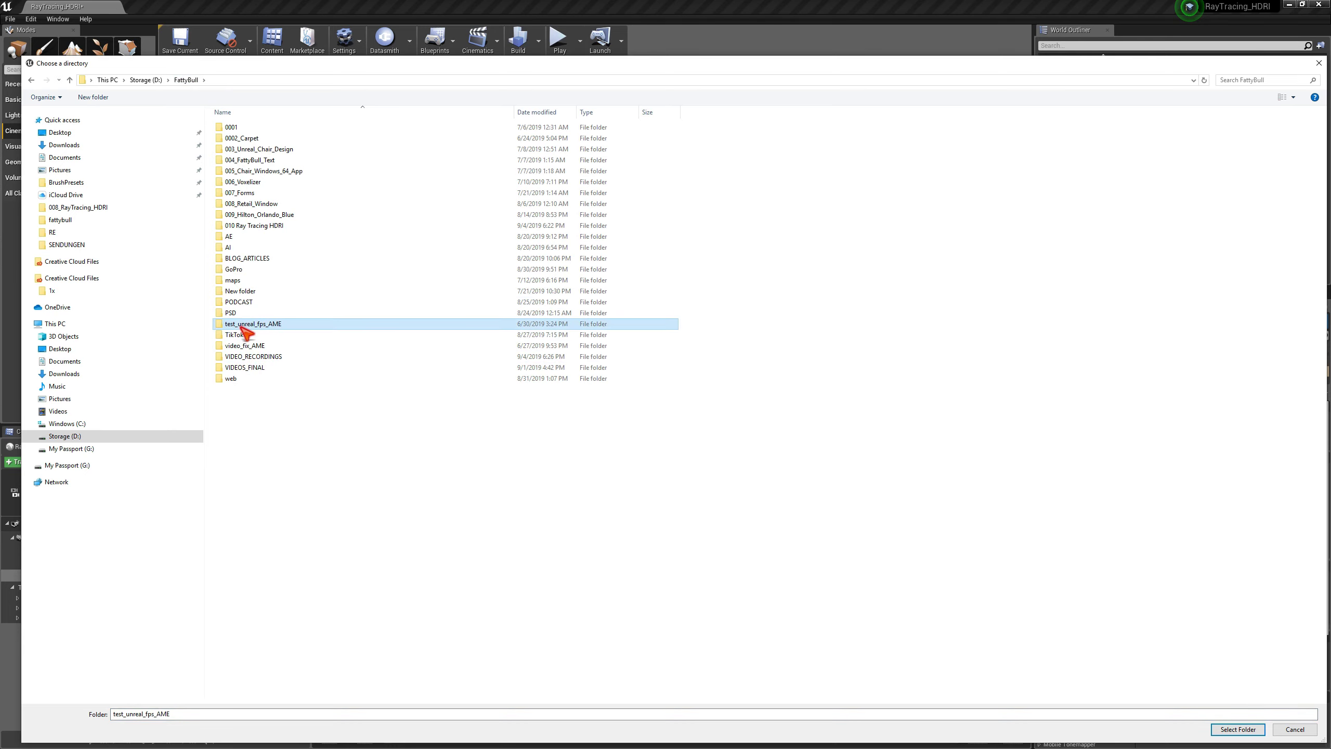
click(146, 81)
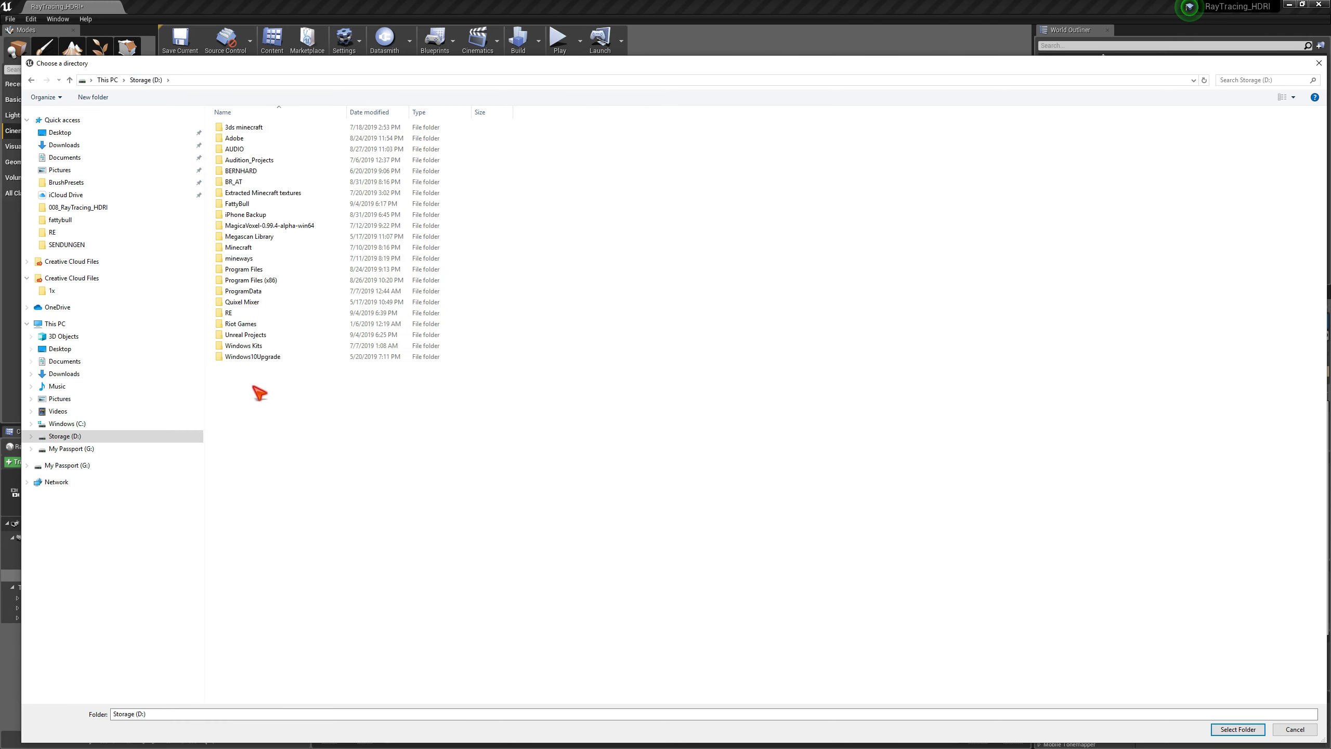
double_click(243, 335)
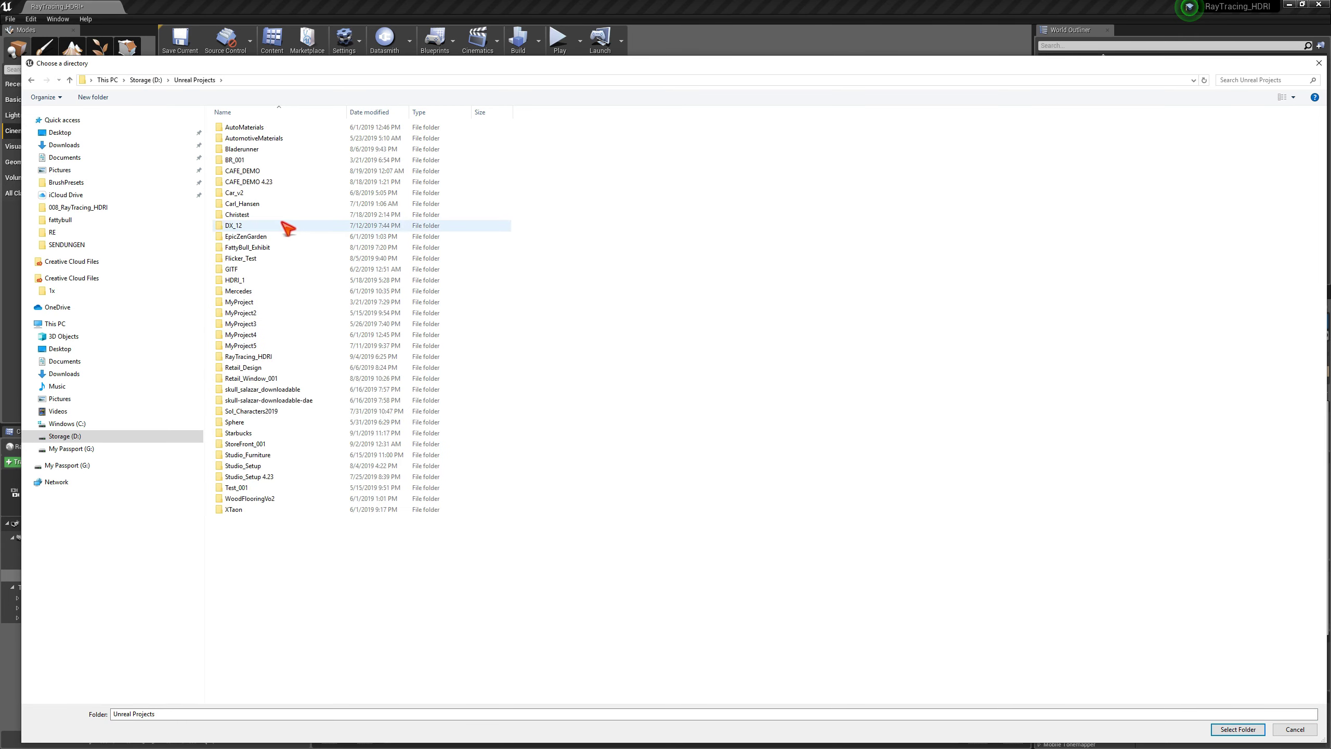